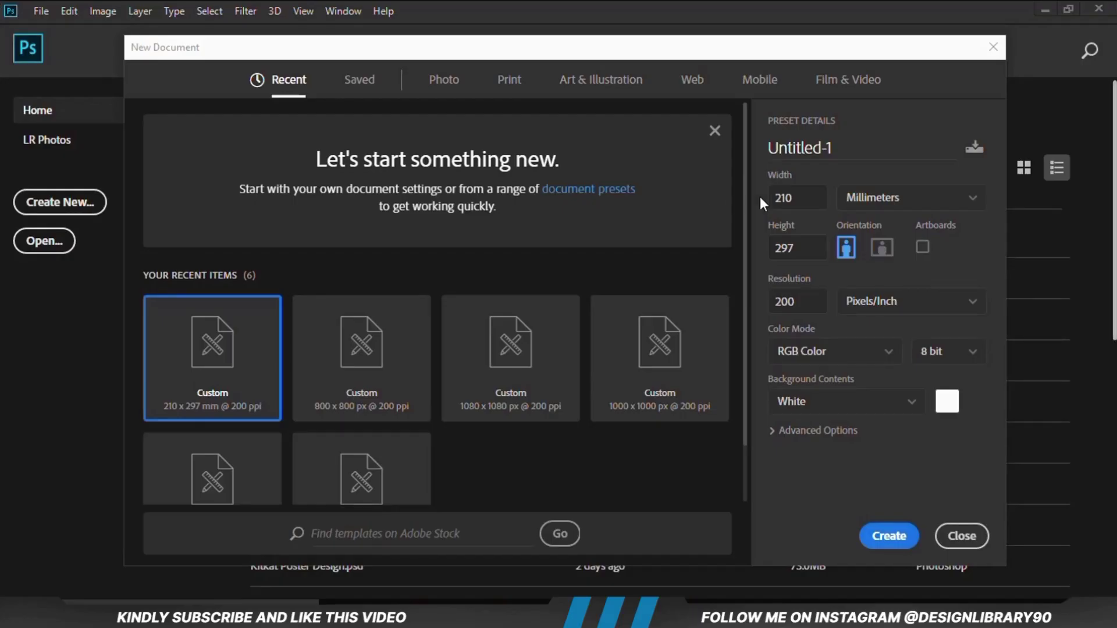
Step: Create a new portrait document of 210 x 297 mm at 200 pixels/inch, RGB, with white background contents
{"action": "double_click", "coordinate": [806, 201]}
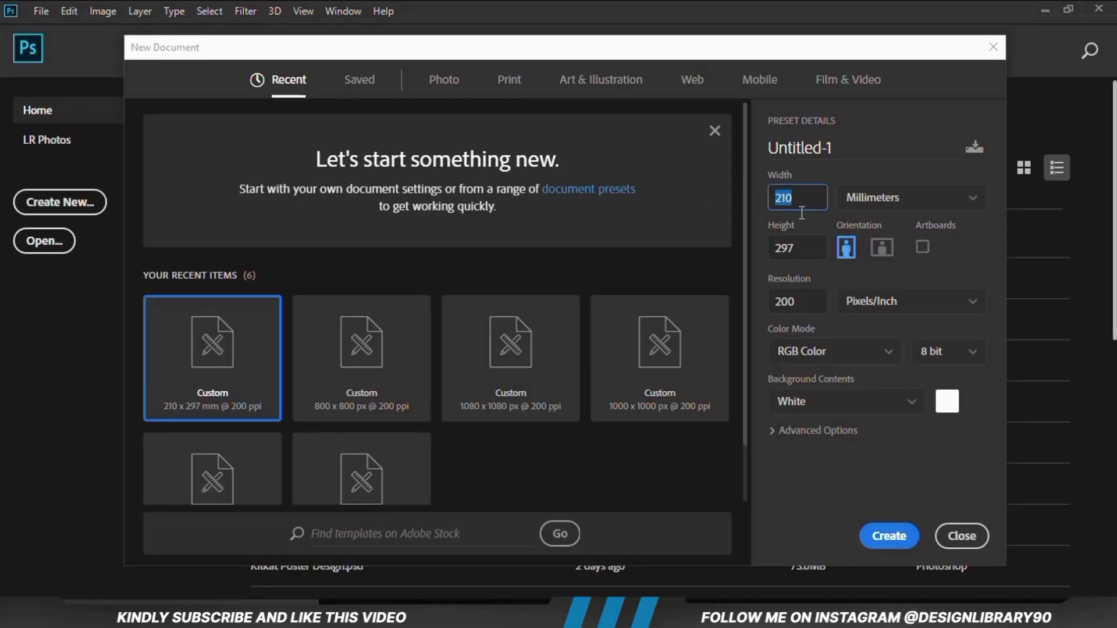
{"action": "double_click", "coordinate": [804, 249]}
{"action": "double_click", "coordinate": [807, 304]}
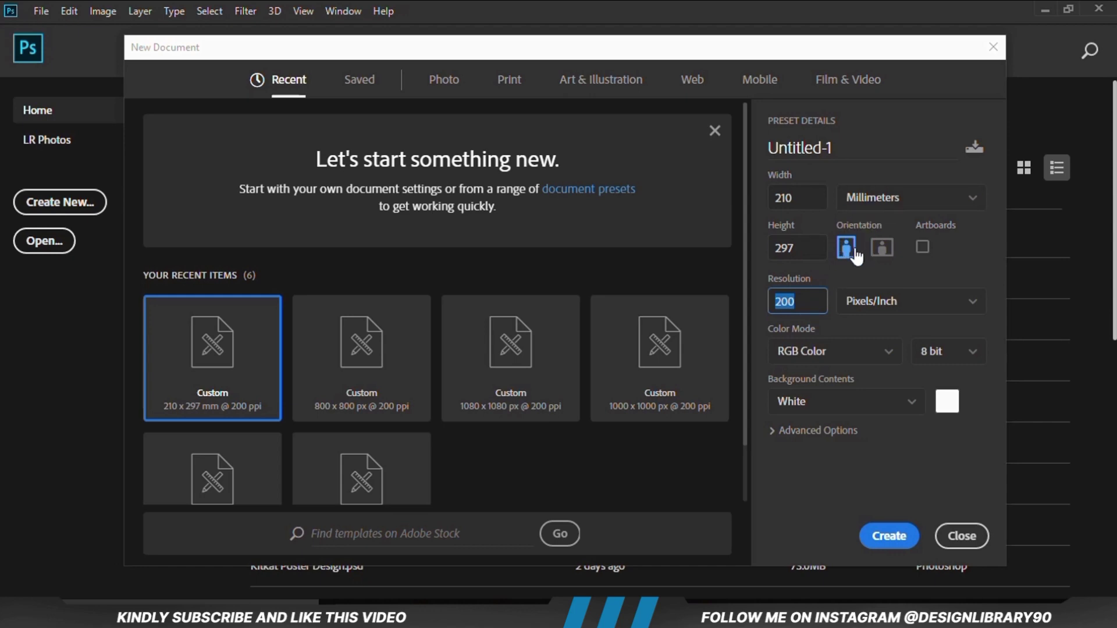
{"action": "left_click", "coordinate": [873, 535]}
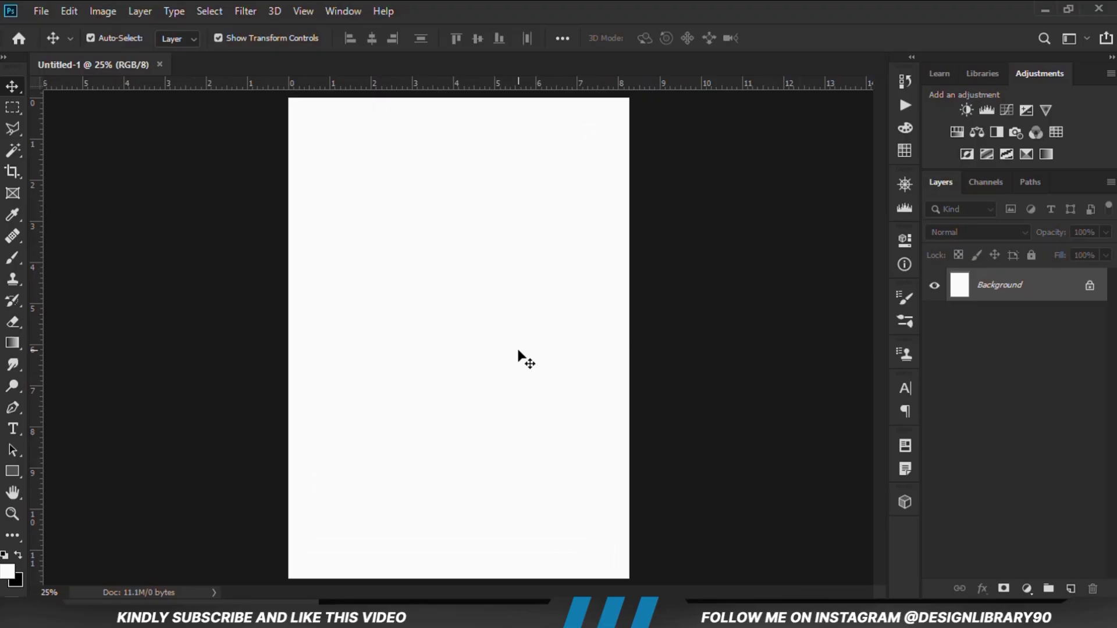
Step: Add a solid color fill layer above the background using the hex code 980f0e copied from the Notepad color list
{"action": "left_click", "coordinate": [1025, 589]}
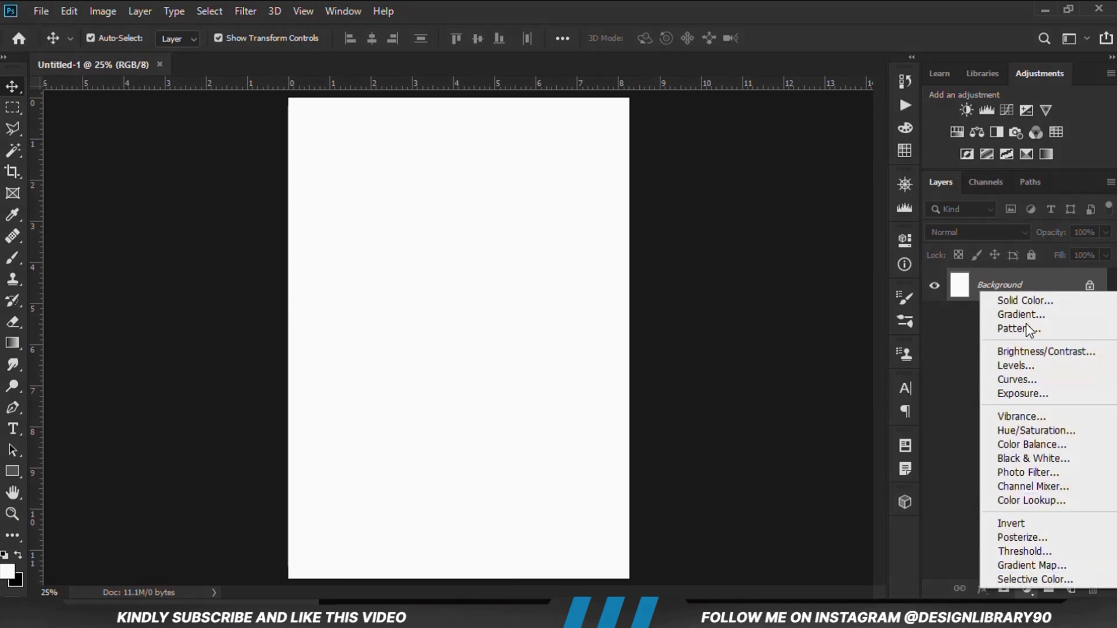
{"action": "left_click", "coordinate": [1023, 299]}
{"action": "left_click", "coordinate": [743, 605]}
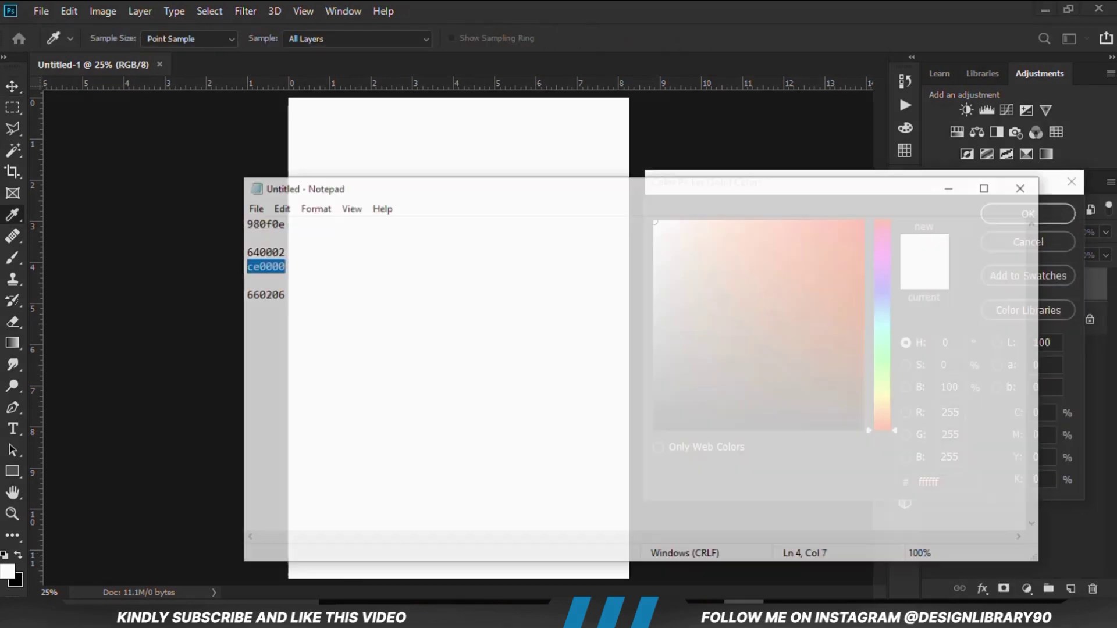
{"action": "double_click", "coordinate": [271, 205]}
{"action": "right_click", "coordinate": [242, 204]}
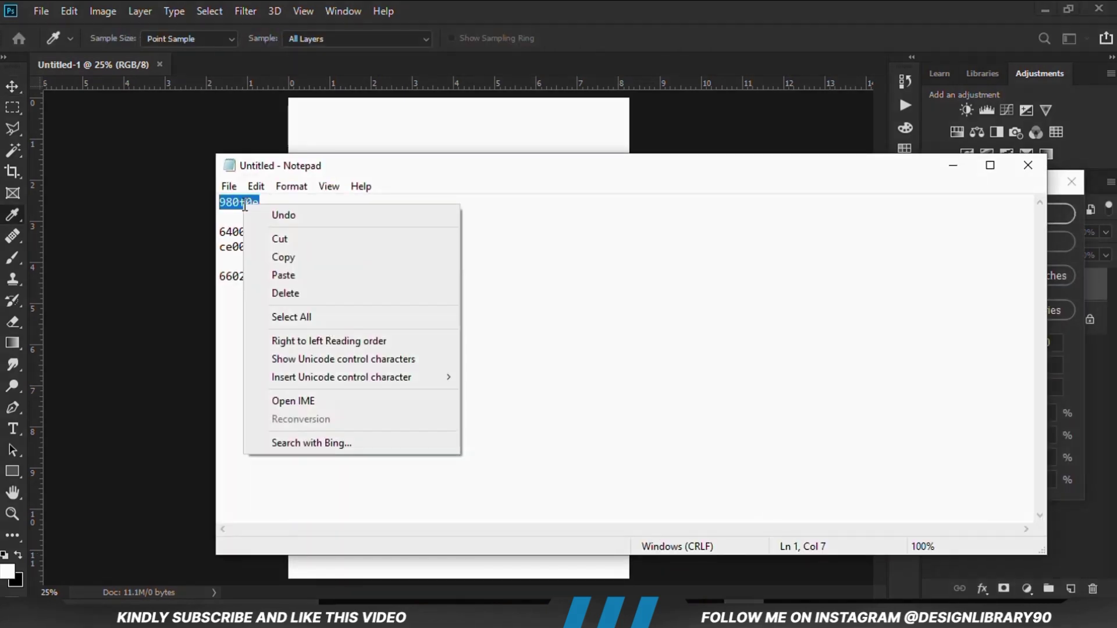
{"action": "left_click", "coordinate": [312, 260]}
{"action": "left_click", "coordinate": [677, 8]}
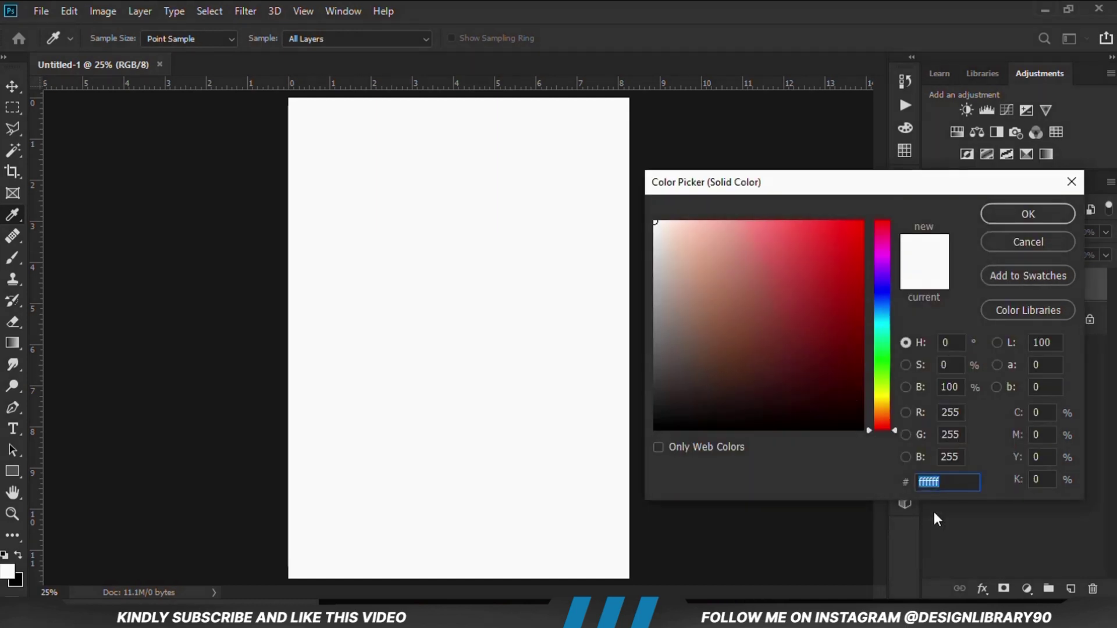
{"action": "right_click", "coordinate": [936, 488]}
{"action": "left_click", "coordinate": [945, 327]}
{"action": "double_click", "coordinate": [971, 479]}
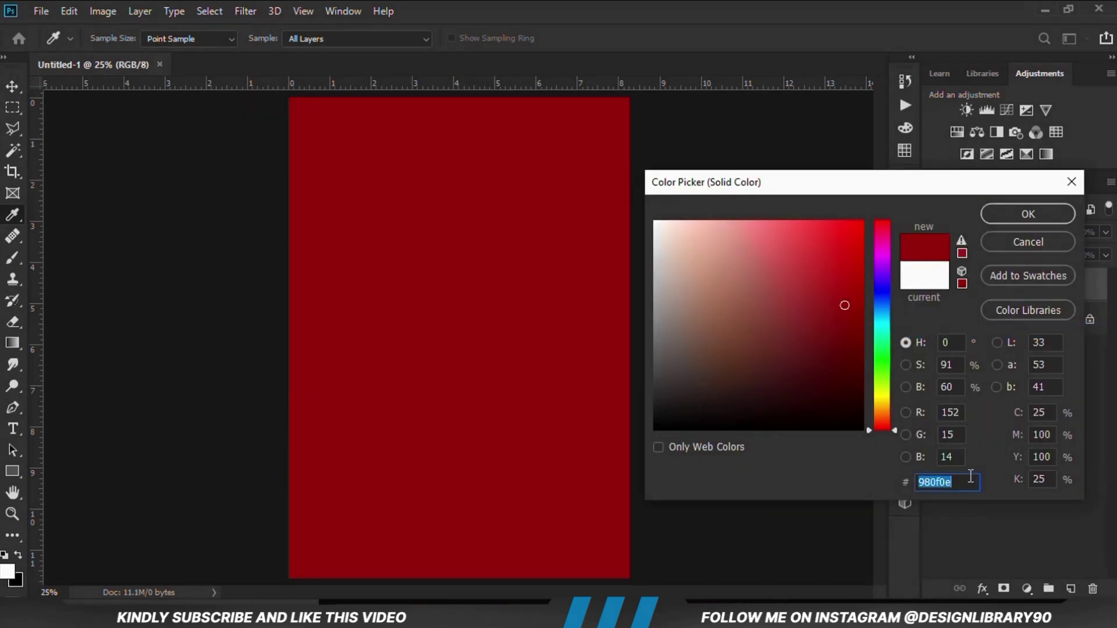
{"action": "left_click", "coordinate": [998, 217]}
Step: Add a second solid color fill layer using the hex code 640002 copied from Notepad, and toggle its visibility to compare
{"action": "left_click", "coordinate": [1026, 589]}
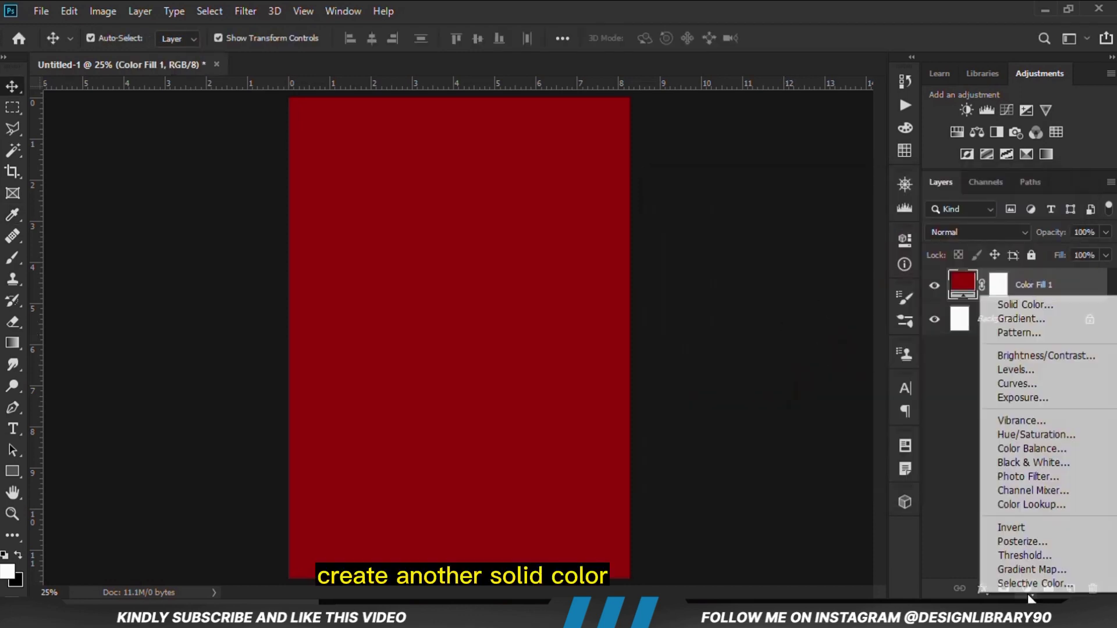
{"action": "left_click", "coordinate": [1021, 302]}
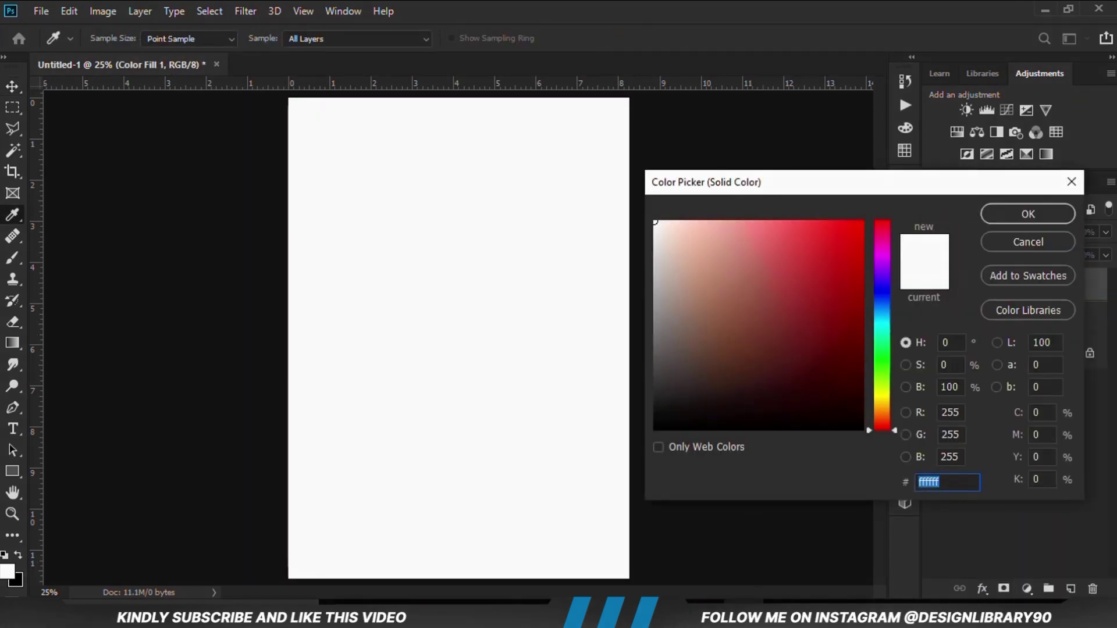
{"action": "key", "text": "alt+Tab"}
{"action": "left_click", "coordinate": [268, 234]}
{"action": "double_click", "coordinate": [258, 231]}
{"action": "right_click", "coordinate": [249, 231]}
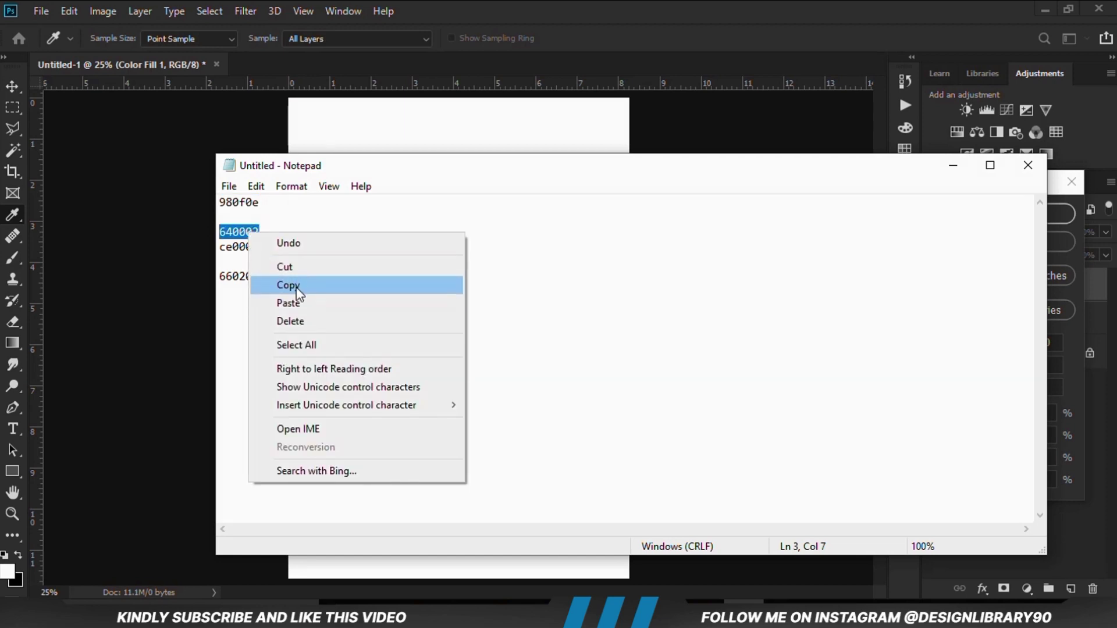
{"action": "left_click", "coordinate": [286, 285]}
{"action": "left_click", "coordinate": [654, 15]}
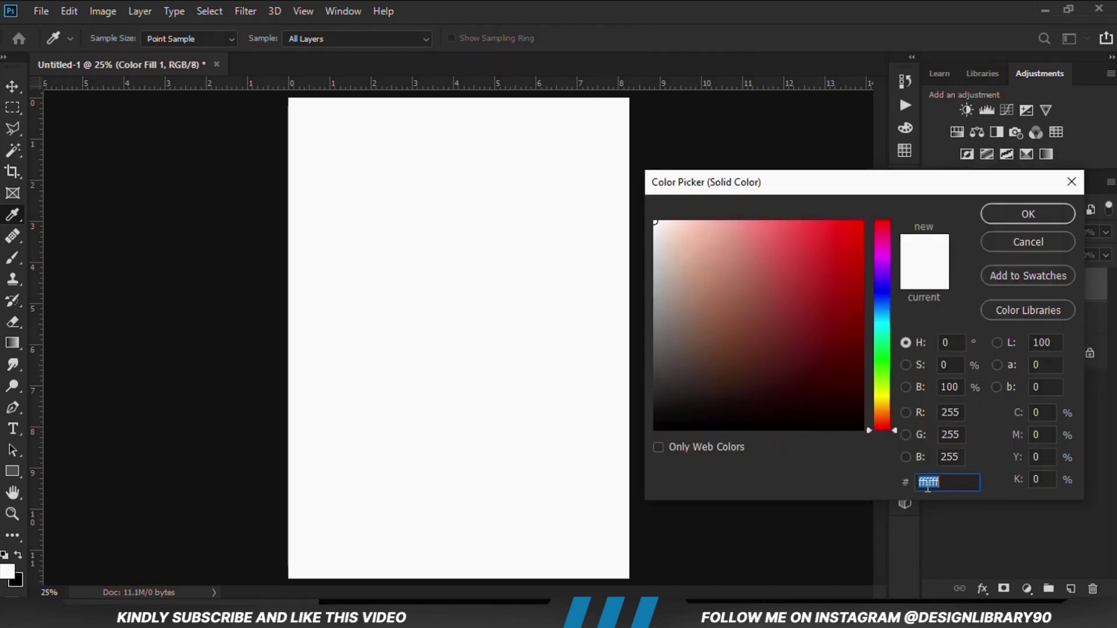
{"action": "right_click", "coordinate": [927, 486]}
{"action": "left_click", "coordinate": [933, 328]}
{"action": "double_click", "coordinate": [976, 482]}
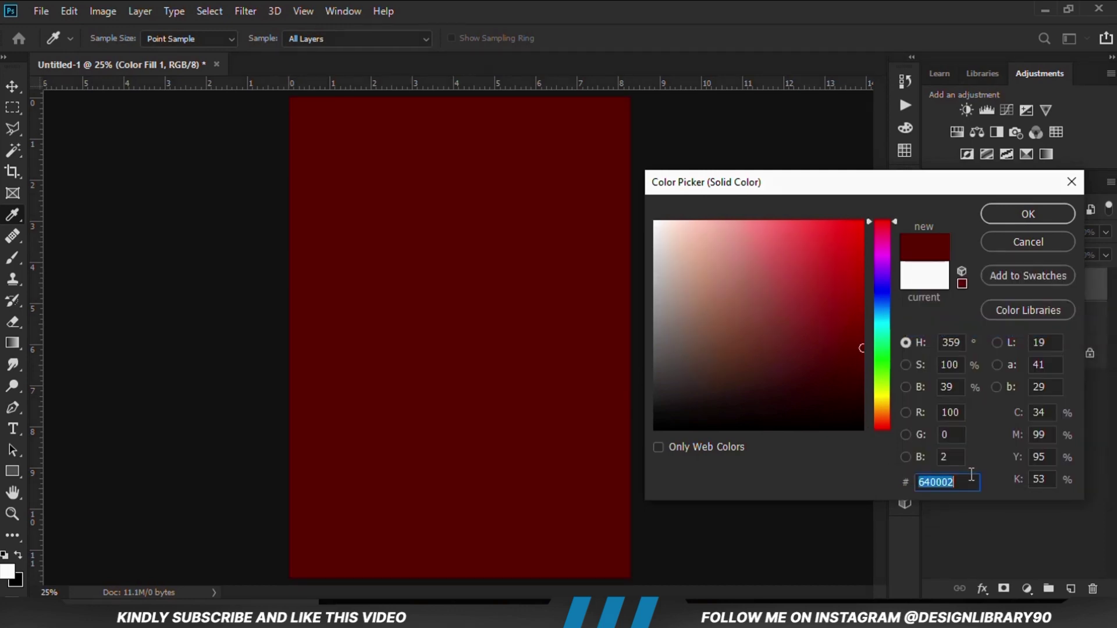
{"action": "left_click", "coordinate": [1018, 215]}
{"action": "left_click", "coordinate": [934, 286]}
{"action": "left_click", "coordinate": [935, 286]}
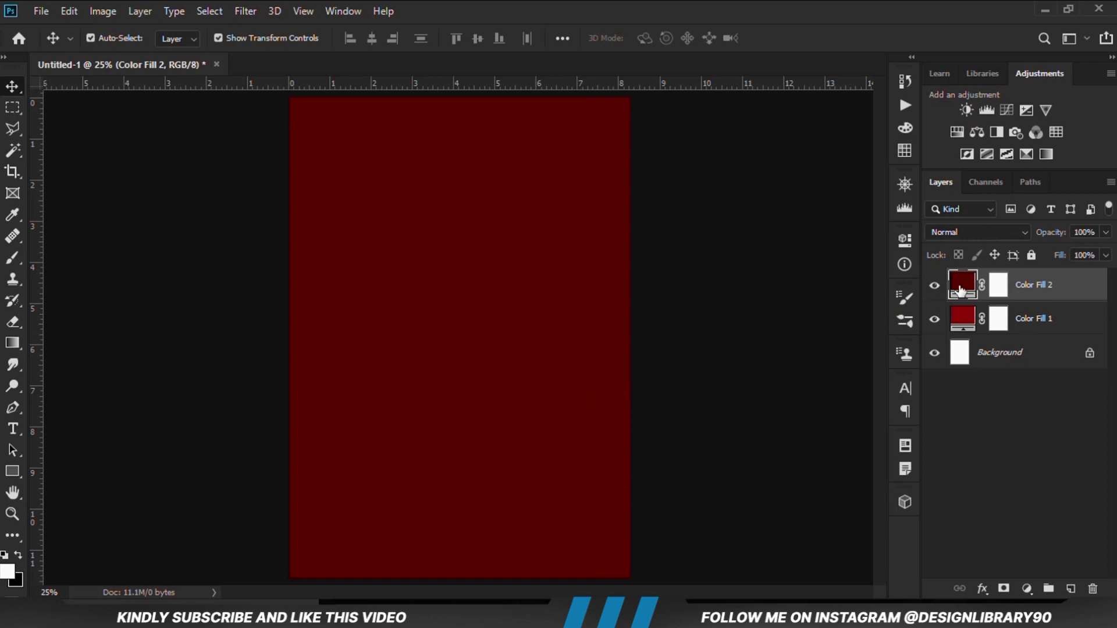
Step: Paint the center of the dark red 640002 fill's mask black with a soft round 2300 px brush, leaving darker edges
{"action": "left_click", "coordinate": [996, 287]}
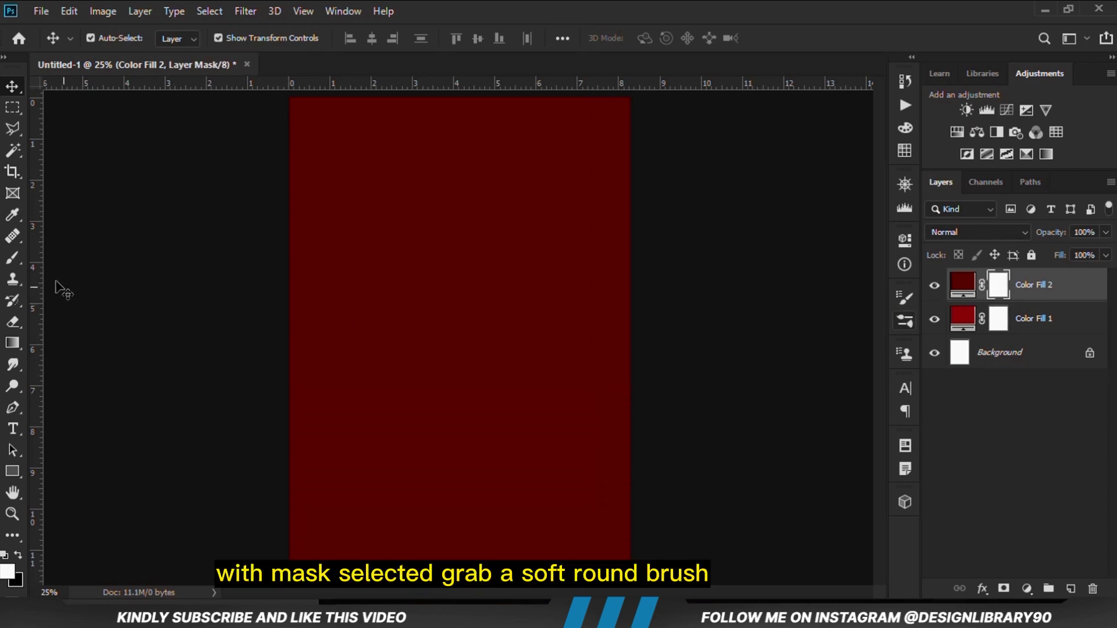
{"action": "left_click", "coordinate": [16, 258]}
{"action": "left_click", "coordinate": [104, 261]}
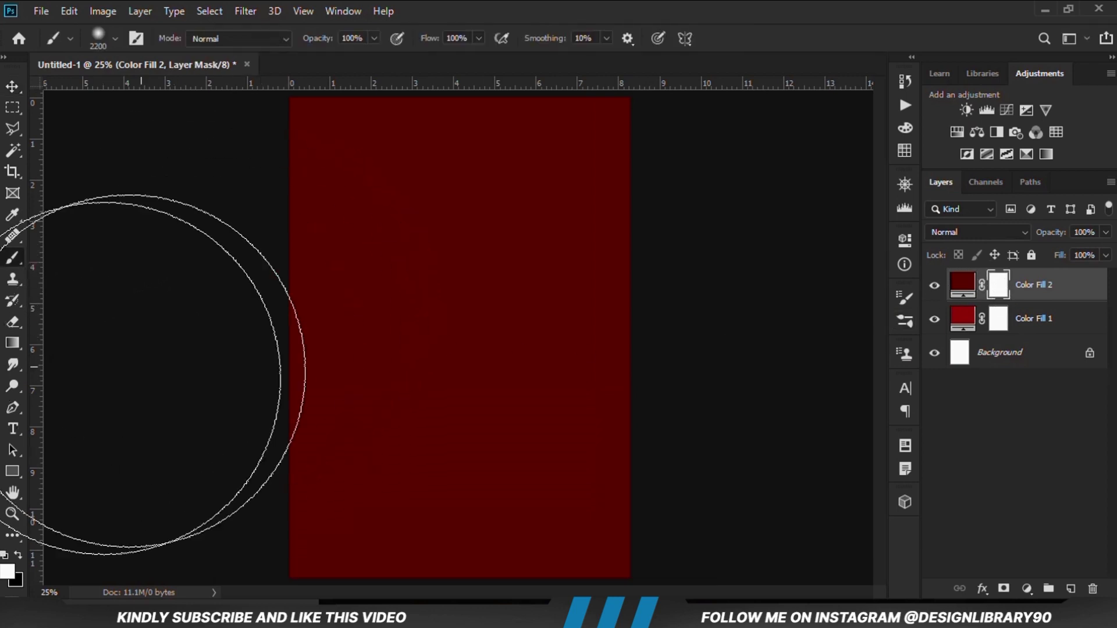
{"action": "left_click", "coordinate": [19, 556]}
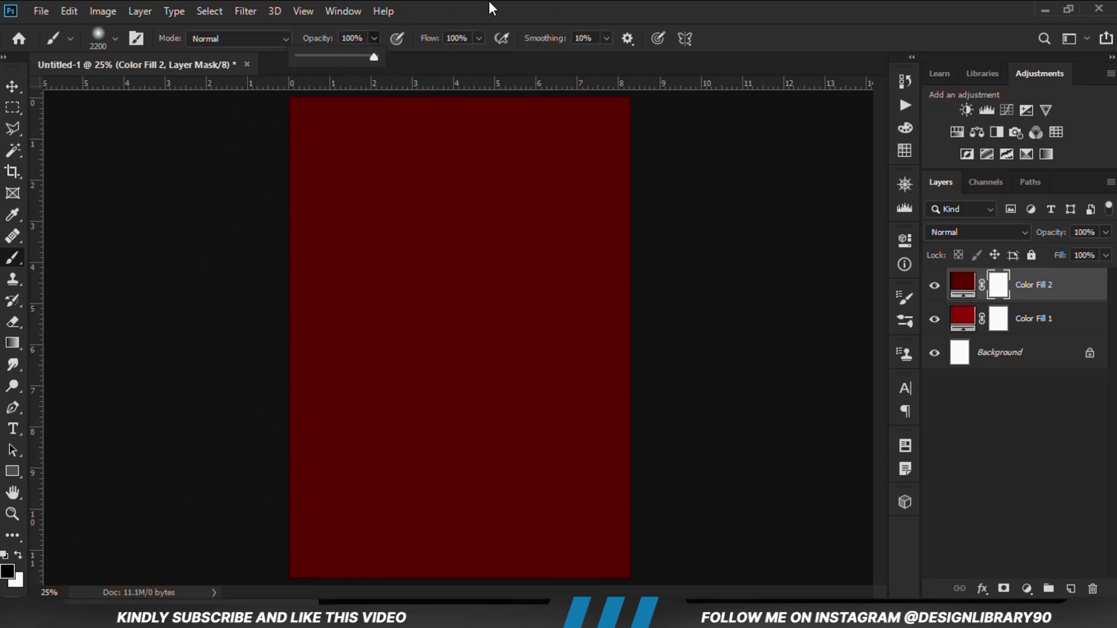
{"action": "key", "text": "]"}
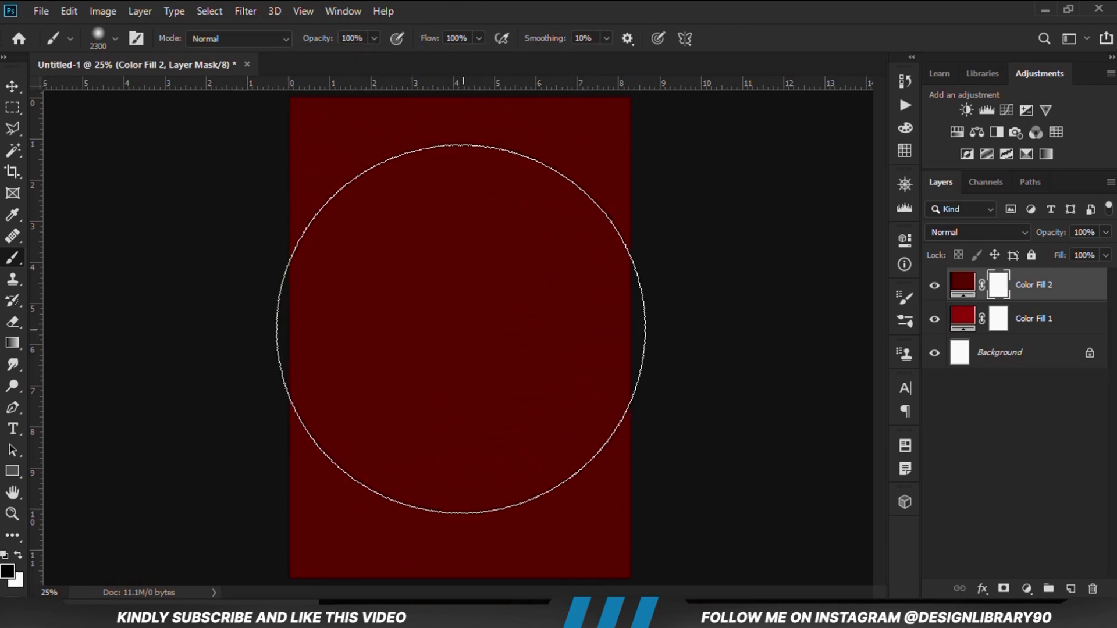
{"action": "scroll", "coordinate": [461, 331], "scroll_direction": "down", "scroll_amount": 1}
{"action": "left_click", "coordinate": [461, 337]}
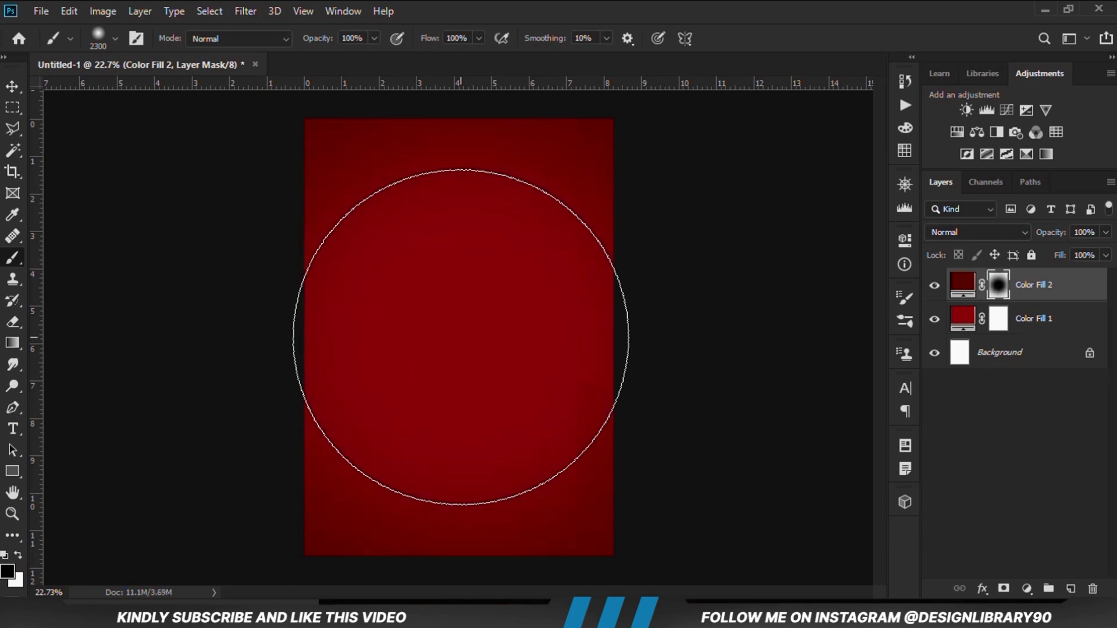
{"action": "left_click", "coordinate": [12, 87]}
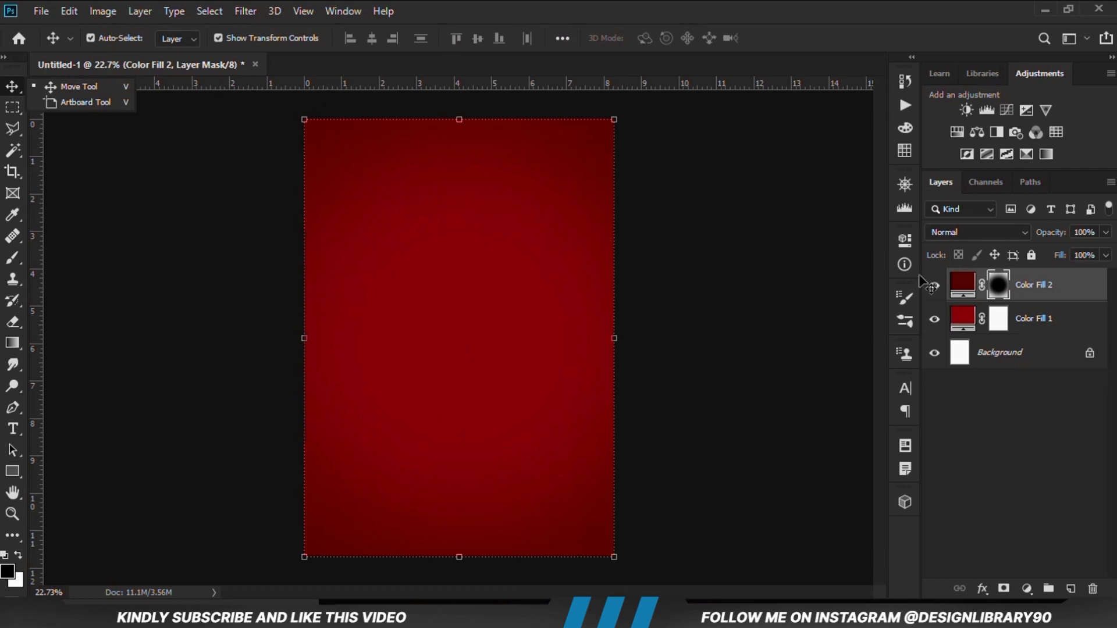
{"action": "left_click", "coordinate": [942, 296]}
{"action": "left_click", "coordinate": [810, 434]}
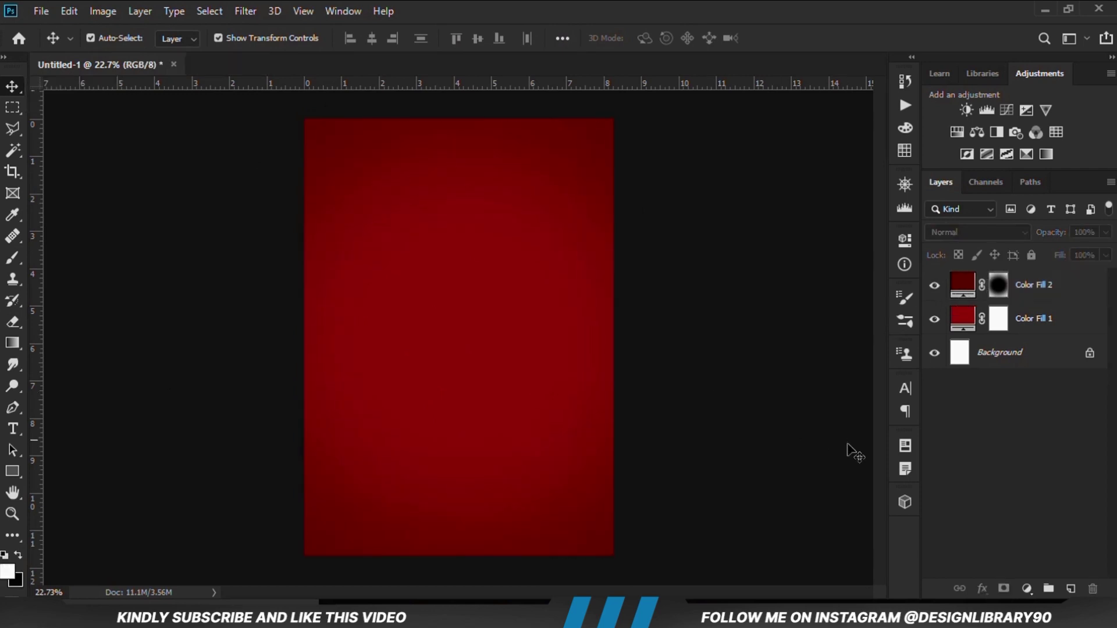
Step: Add a third solid color fill layer on top using the hex code ce0000 copied from Notepad
{"action": "left_click", "coordinate": [1025, 588]}
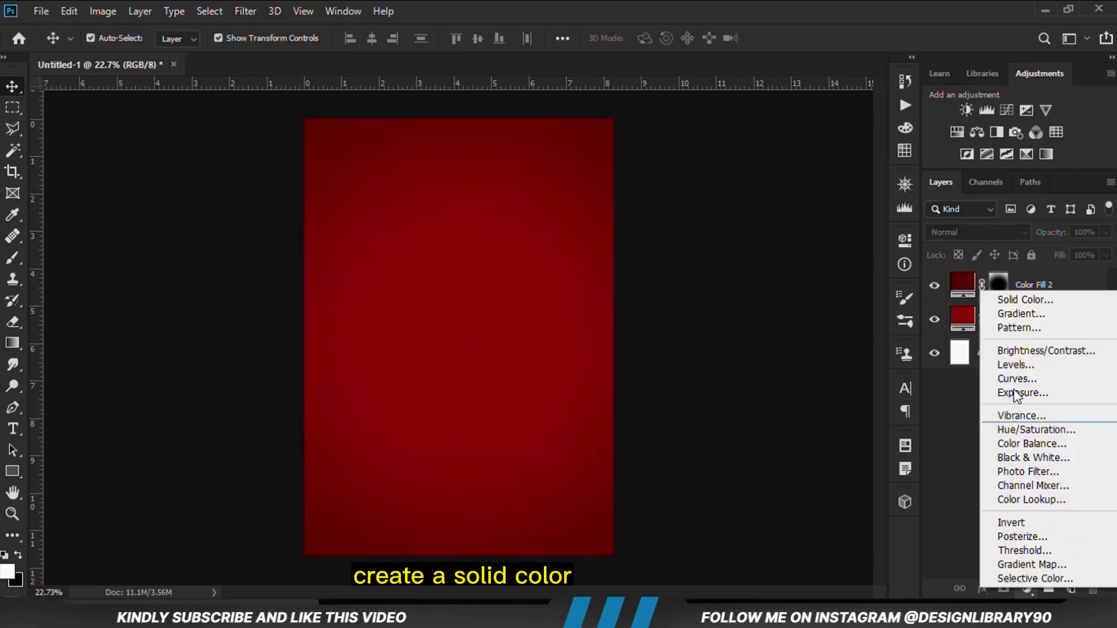
{"action": "left_click", "coordinate": [1018, 298]}
{"action": "left_click", "coordinate": [744, 605]}
{"action": "left_click_drag", "start_coordinate": [221, 248], "coordinate": [274, 244]}
{"action": "left_click", "coordinate": [274, 245]}
{"action": "double_click", "coordinate": [274, 244]}
{"action": "right_click", "coordinate": [249, 252]}
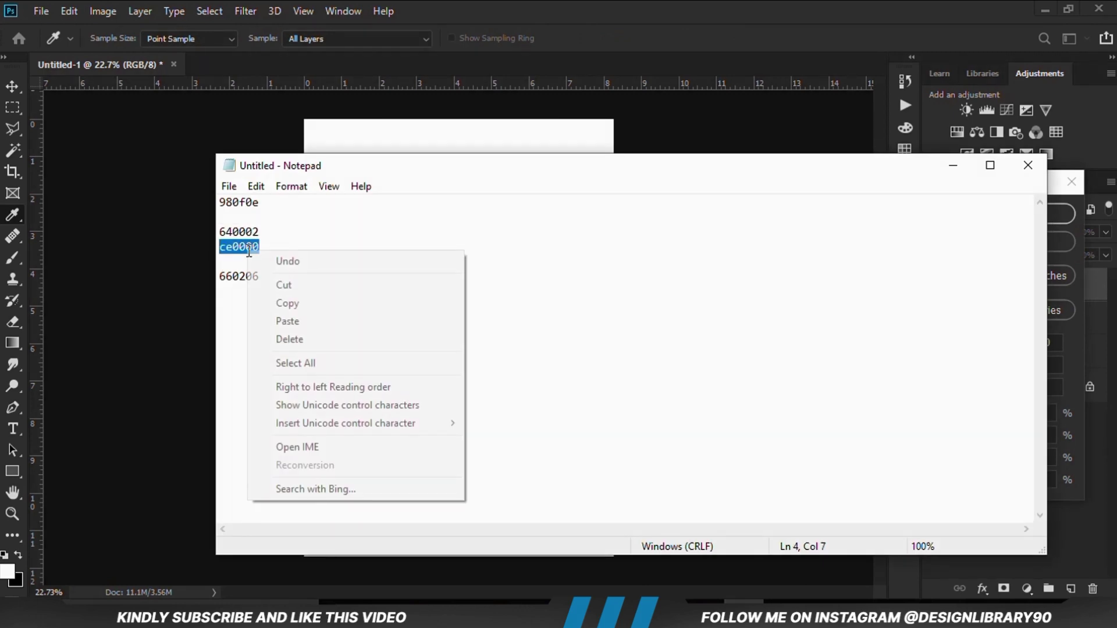
{"action": "left_click", "coordinate": [294, 303]}
{"action": "left_click", "coordinate": [647, 17]}
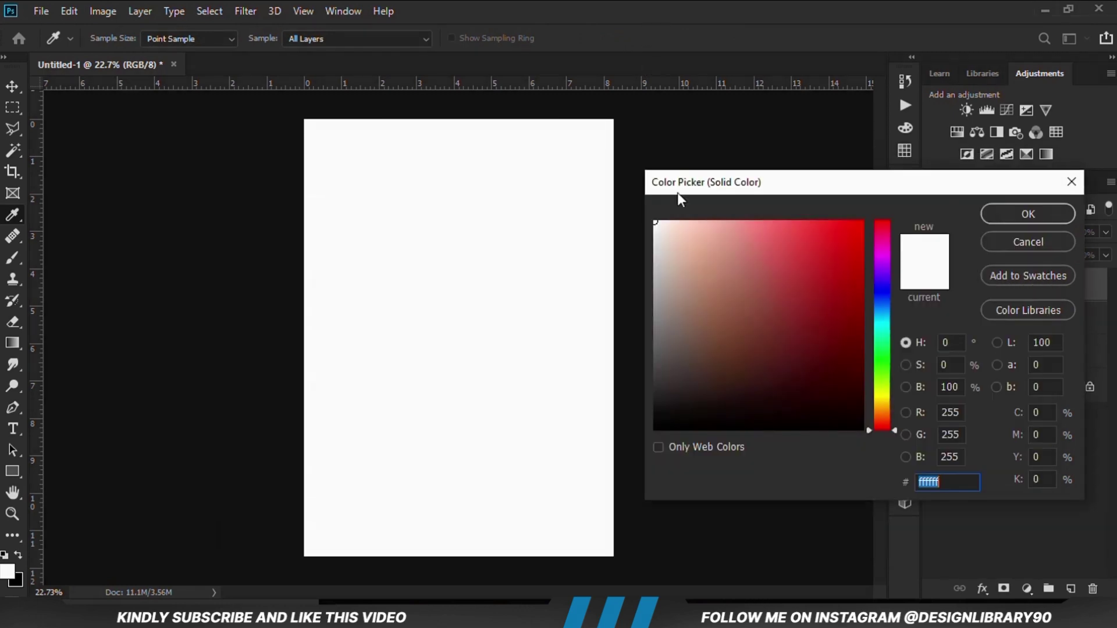
{"action": "right_click", "coordinate": [926, 484]}
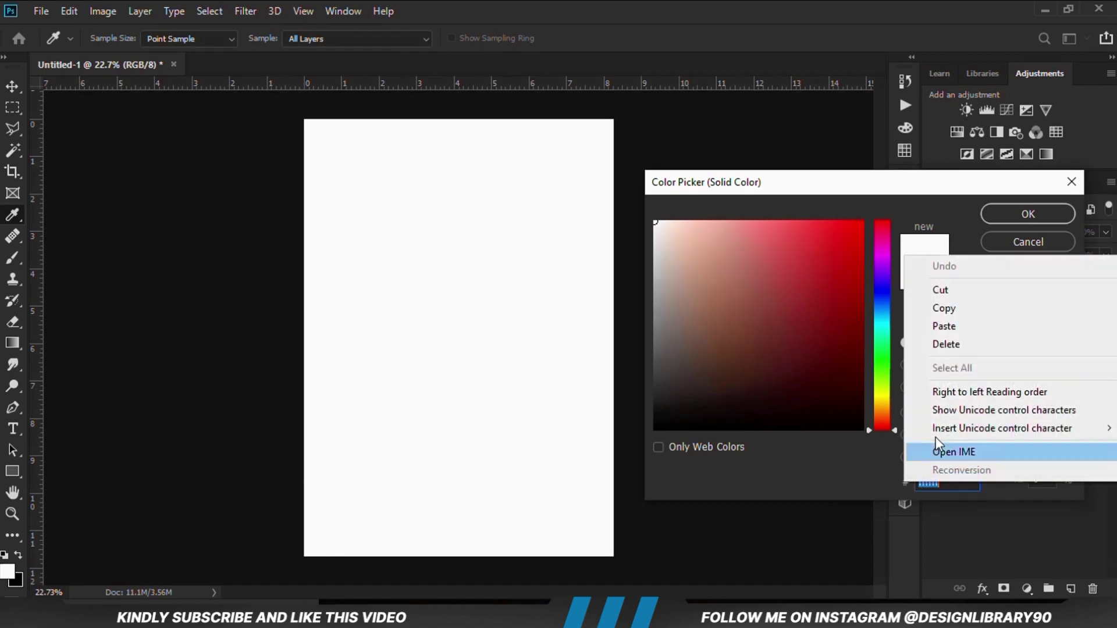
{"action": "left_click", "coordinate": [938, 325]}
{"action": "double_click", "coordinate": [961, 483]}
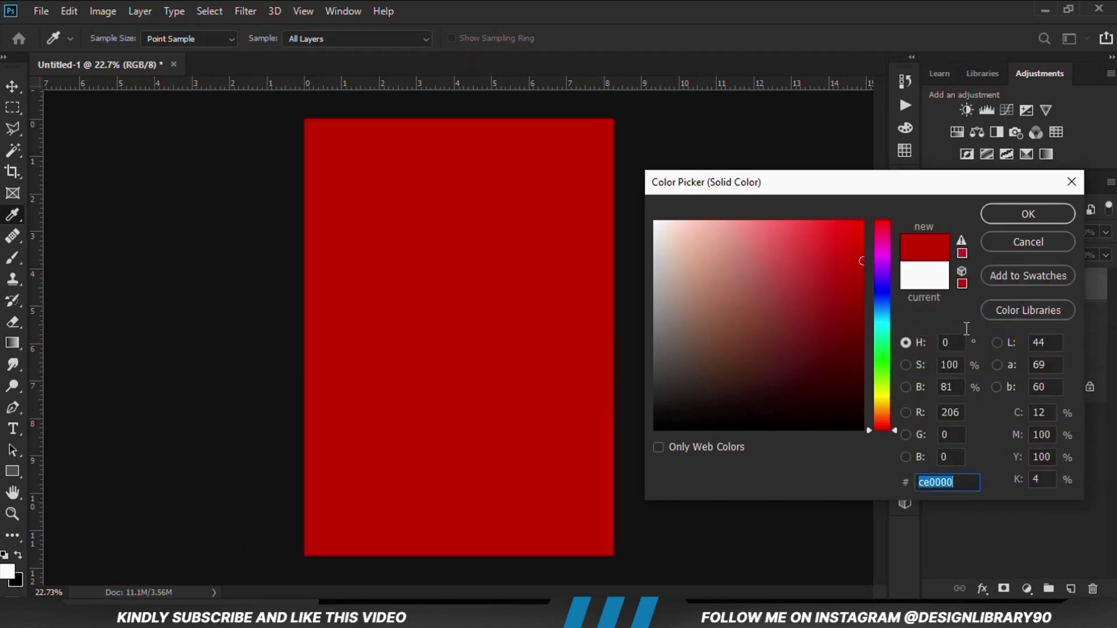
{"action": "left_click", "coordinate": [987, 215]}
Step: Invert the ce0000 fill layer's mask to black and set the brush opacity to 27%
{"action": "left_click", "coordinate": [997, 289]}
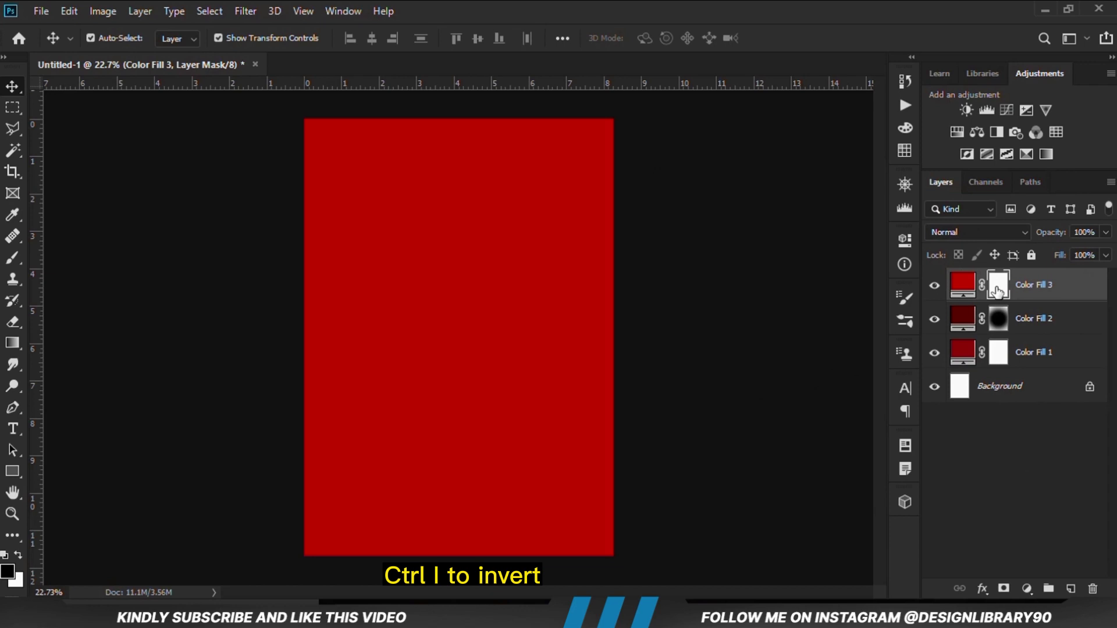
{"action": "key", "text": "ctrl+i"}
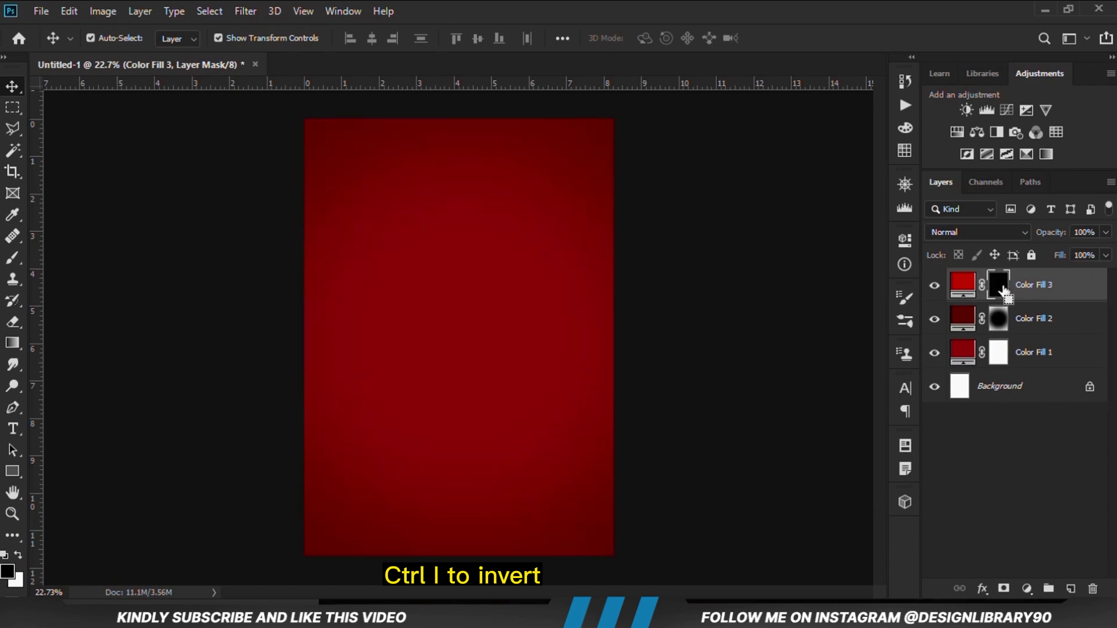
{"action": "right_click", "coordinate": [9, 261]}
{"action": "left_click", "coordinate": [54, 259]}
{"action": "left_click", "coordinate": [373, 38]}
{"action": "left_click_drag", "start_coordinate": [363, 64], "coordinate": [317, 60]}
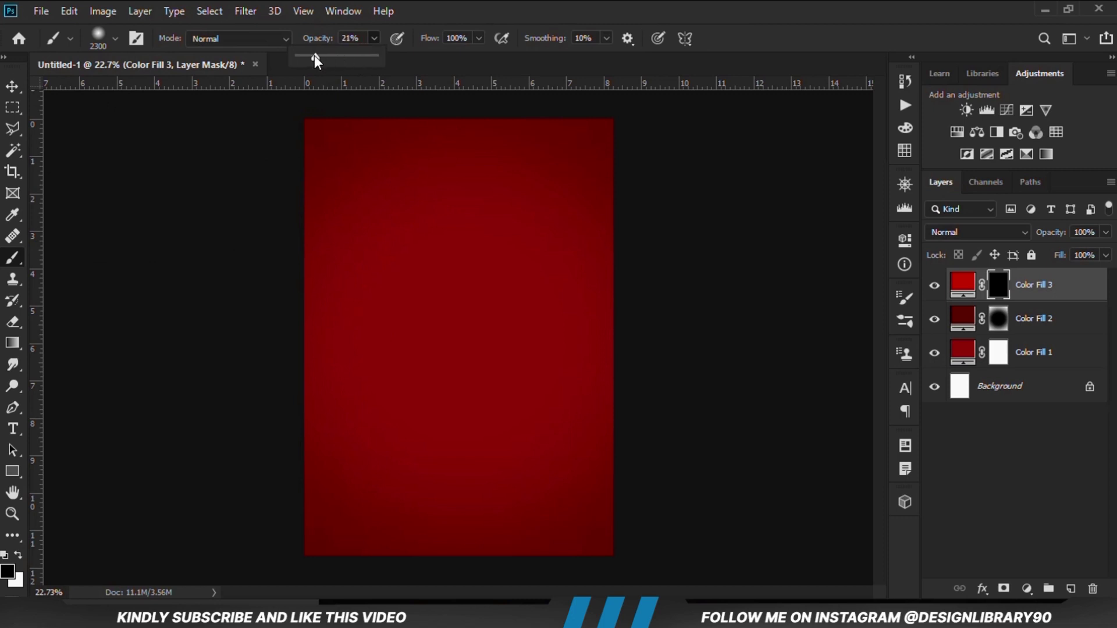
{"action": "left_click", "coordinate": [458, 17]}
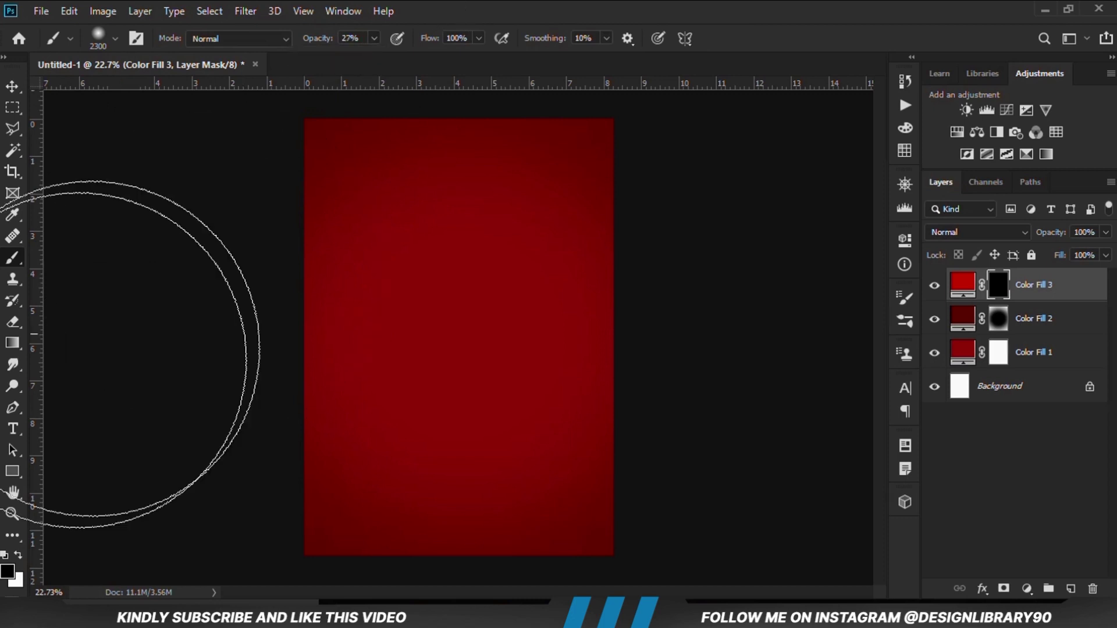
Step: Paint a white glow on the top fill's mask over the poster's upper-left area with a 1900 px brush, and compare by toggling the layer
{"action": "left_click", "coordinate": [18, 556]}
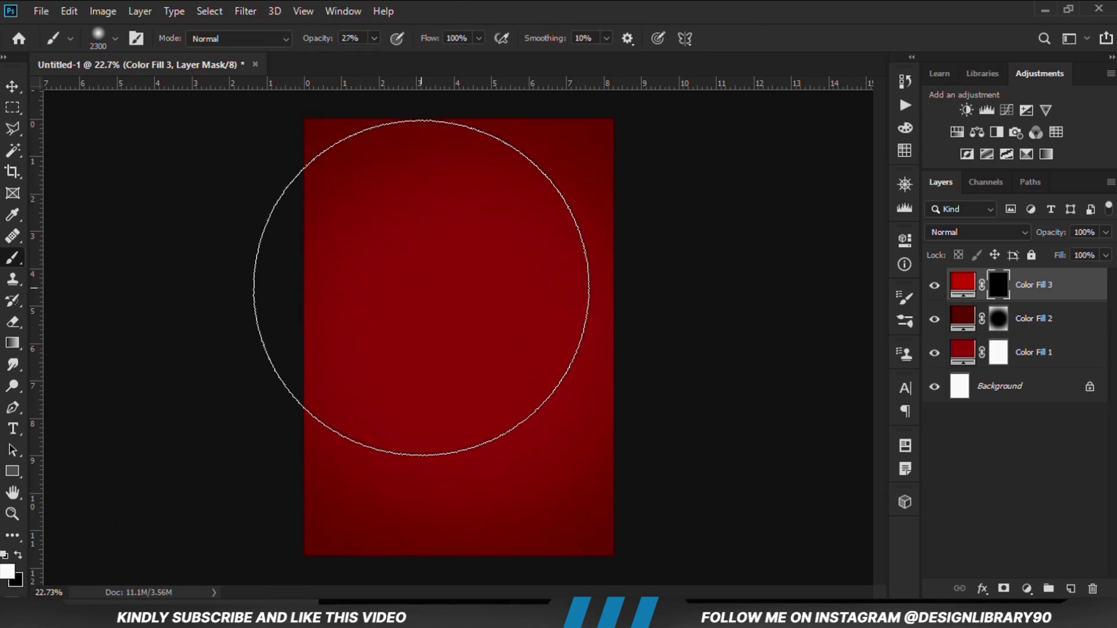
{"action": "key", "text": "bracketleft"}
{"action": "key", "text": "bracketleft"}
{"action": "key", "text": "bracketleft"}
{"action": "key", "text": "bracketleft"}
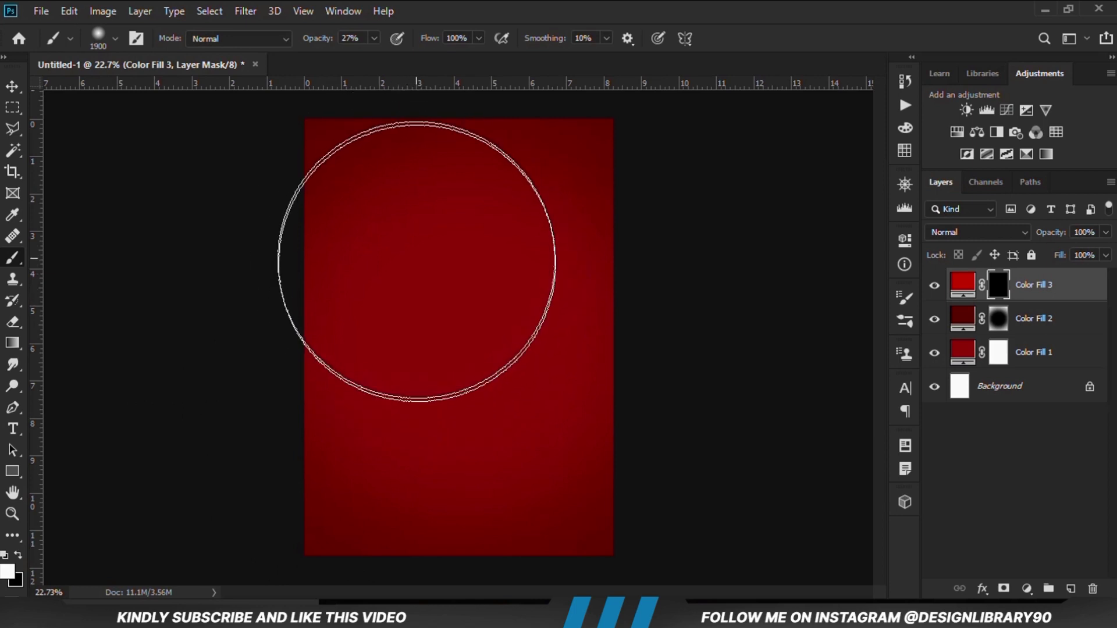
{"action": "mouse_move", "coordinate": [417, 263]}
{"action": "left_mouse_down"}
{"action": "mouse_move", "coordinate": [411, 254]}
{"action": "mouse_move", "coordinate": [387, 280]}
{"action": "mouse_move", "coordinate": [398, 320]}
{"action": "left_mouse_up"}
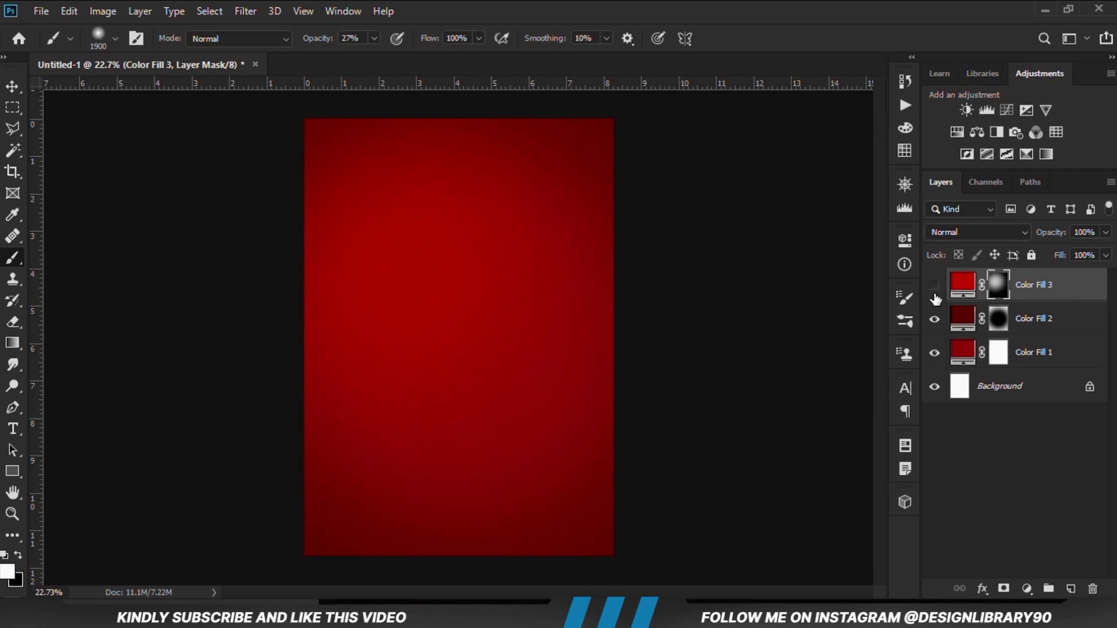
{"action": "left_click_drag", "start_coordinate": [12, 86], "coordinate": [64, 91]}
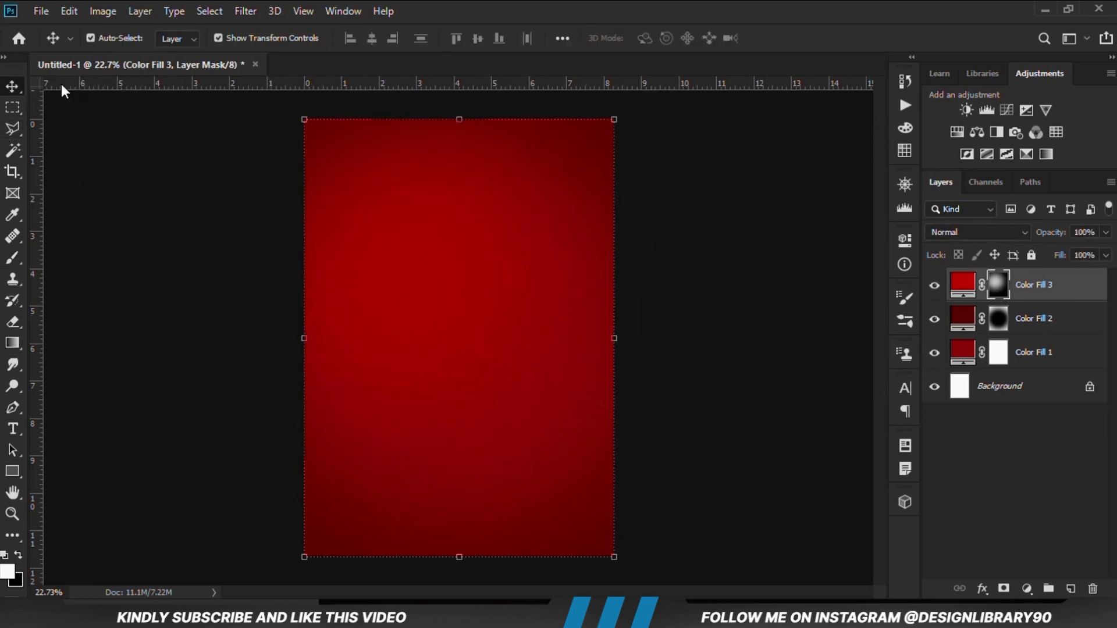
{"action": "left_click", "coordinate": [63, 88]}
{"action": "left_click", "coordinate": [165, 274]}
{"action": "left_click", "coordinate": [934, 286]}
{"action": "left_click", "coordinate": [934, 286]}
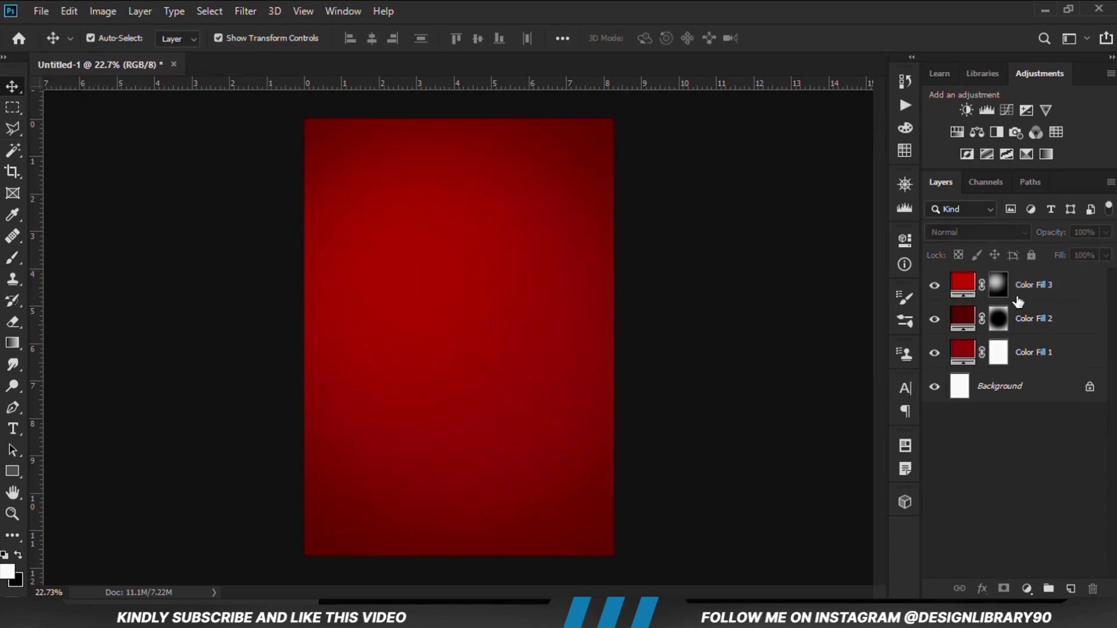
Step: Adjust the opacity of the ce0000 fill layer and compare its glow by toggling the layer's visibility
{"action": "left_click", "coordinate": [1018, 301]}
{"action": "left_click", "coordinate": [1105, 233]}
{"action": "left_click", "coordinate": [759, 336]}
{"action": "left_click", "coordinate": [934, 288]}
{"action": "left_click", "coordinate": [933, 288]}
{"action": "key", "text": "ctrl+plus"}
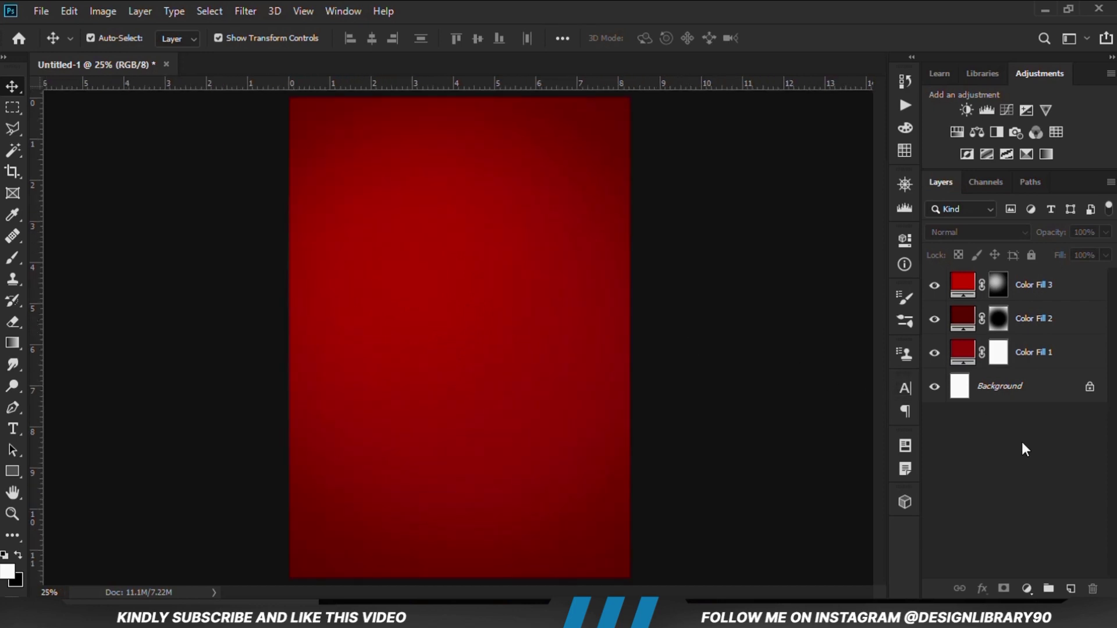
Step: Add an Exposure adjustment layer on top with gamma correction of about 0.54, and compare by toggling it
{"action": "left_click", "coordinate": [1031, 589]}
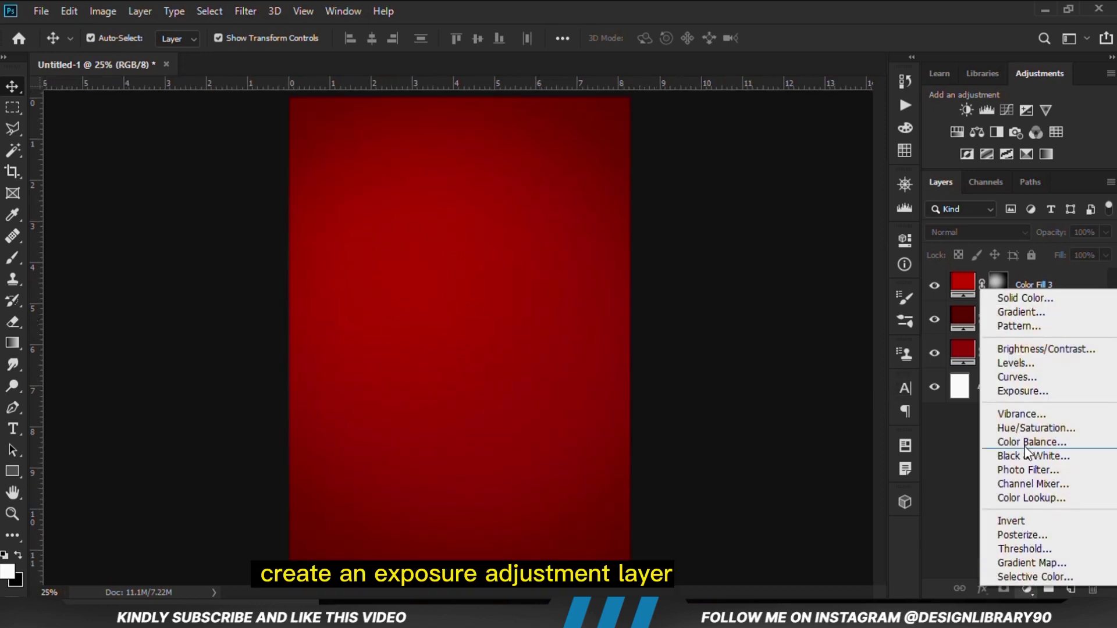
{"action": "left_click", "coordinate": [1024, 390]}
{"action": "mouse_move", "coordinate": [796, 393]}
{"action": "left_mouse_down"}
{"action": "mouse_move", "coordinate": [784, 395]}
{"action": "mouse_move", "coordinate": [798, 402]}
{"action": "left_mouse_up"}
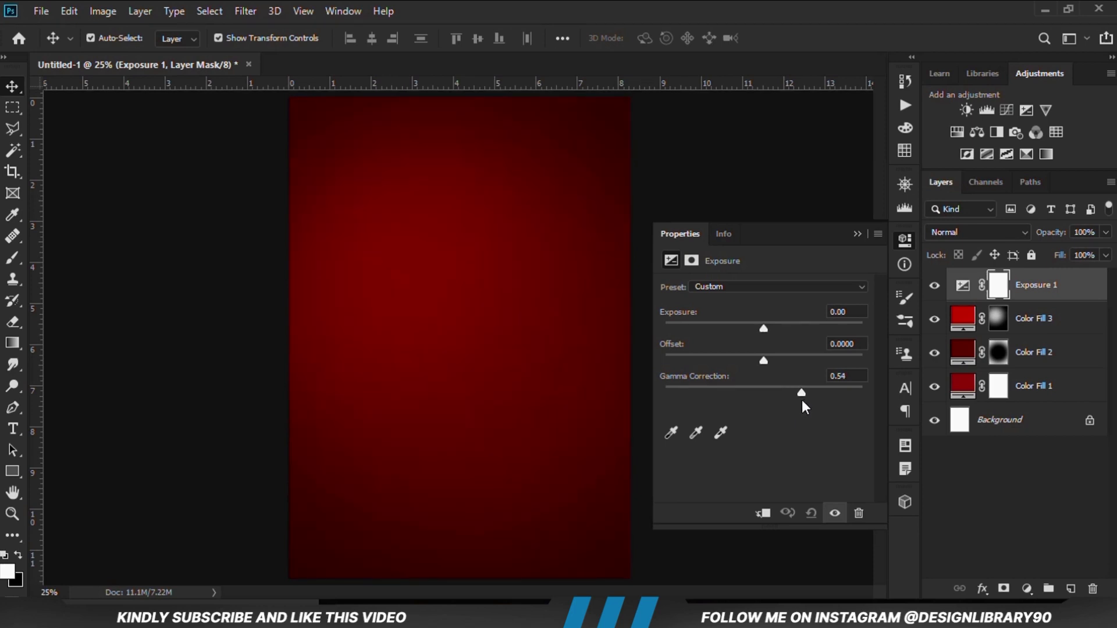
{"action": "left_click", "coordinate": [857, 234]}
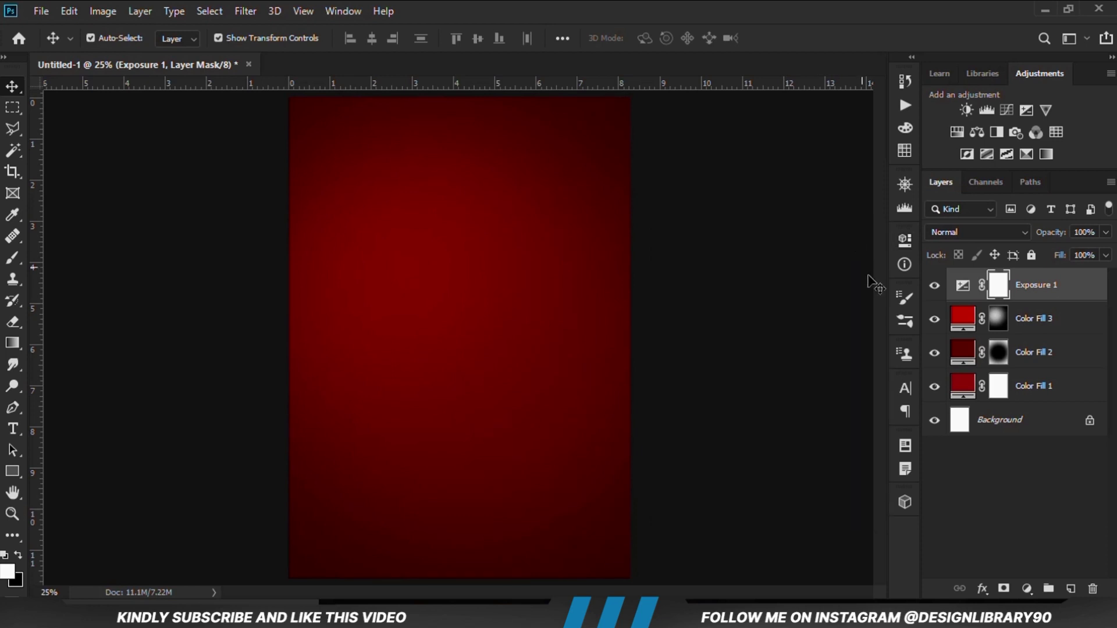
{"action": "left_click", "coordinate": [935, 286]}
{"action": "left_click", "coordinate": [935, 286]}
Step: Create a new layer on top and set up the Brush at 100% opacity with a white ffffff foreground color
{"action": "left_click", "coordinate": [1068, 585]}
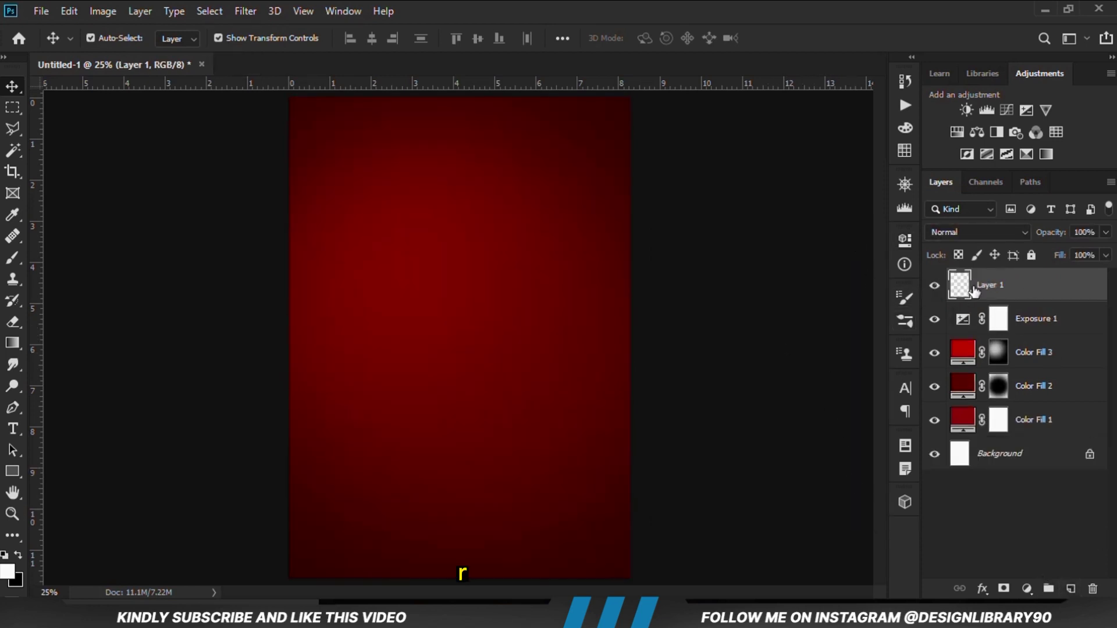
{"action": "left_click_drag", "start_coordinate": [13, 260], "coordinate": [107, 256]}
{"action": "mouse_move", "coordinate": [374, 38]}
{"action": "left_mouse_down"}
{"action": "mouse_move", "coordinate": [404, 64]}
{"action": "mouse_move", "coordinate": [428, 60]}
{"action": "mouse_move", "coordinate": [445, 1]}
{"action": "left_mouse_up"}
{"action": "left_click", "coordinate": [7, 572]}
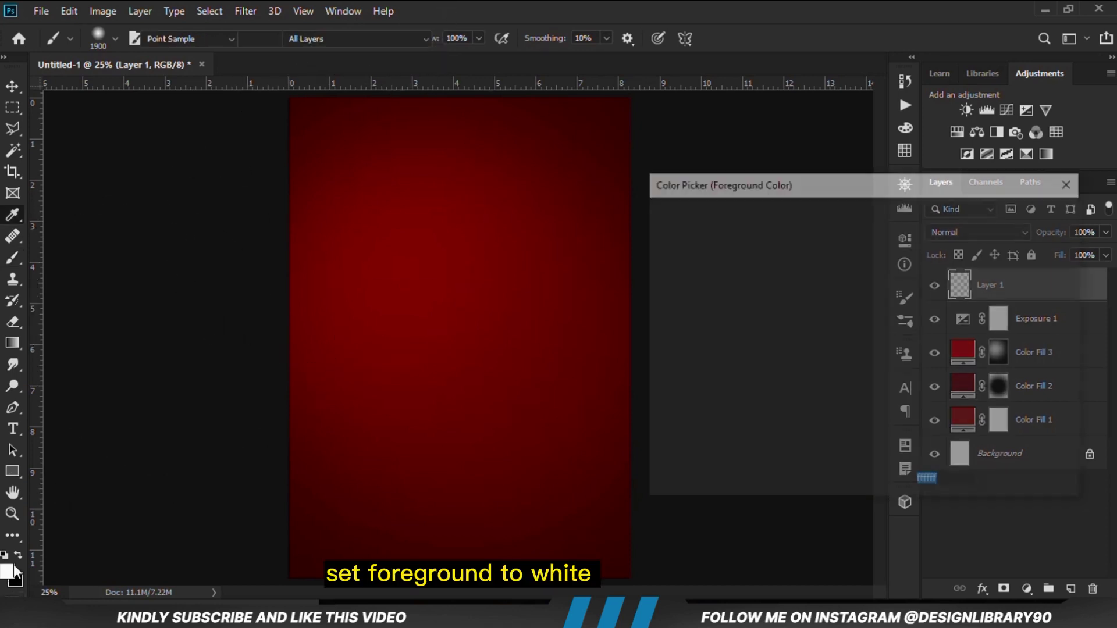
{"action": "left_click", "coordinate": [954, 486]}
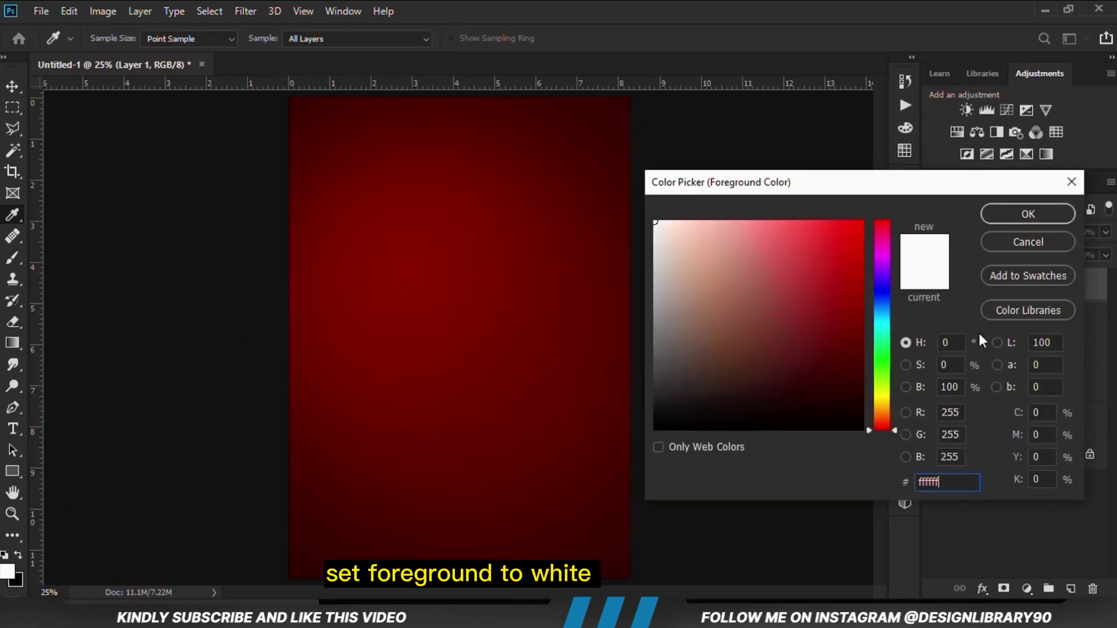
{"action": "left_click", "coordinate": [1019, 209]}
{"action": "left_click", "coordinate": [375, 37]}
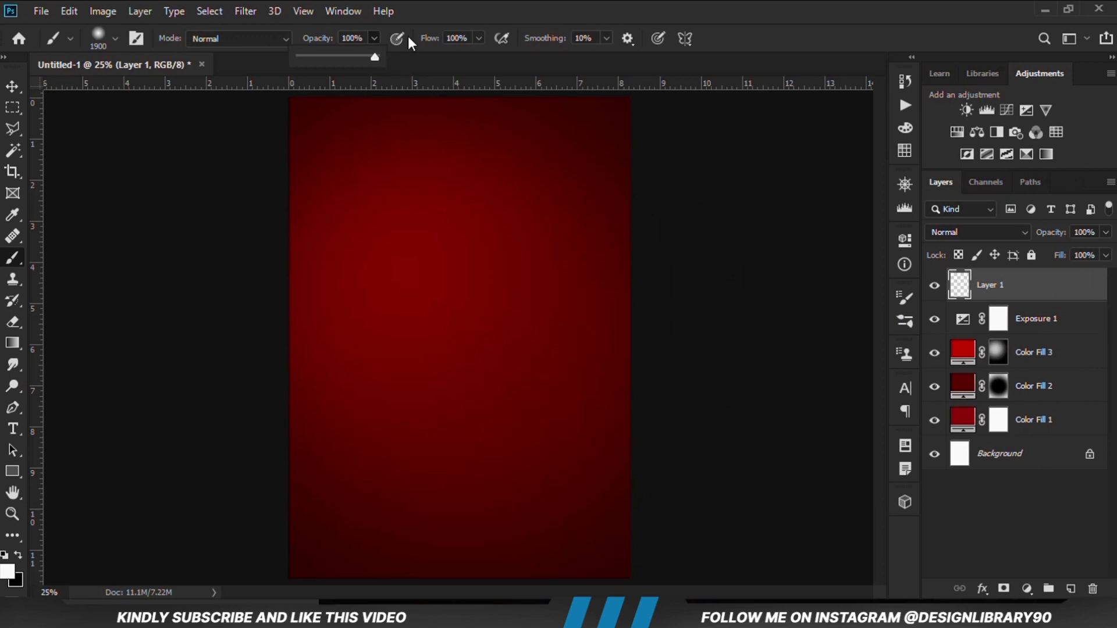
Step: Enlarge the soft round brush to 2300 px and paint a single white glow at the poster's center on the new layer
{"action": "key", "text": "bracketright"}
{"action": "key", "text": "bracketright"}
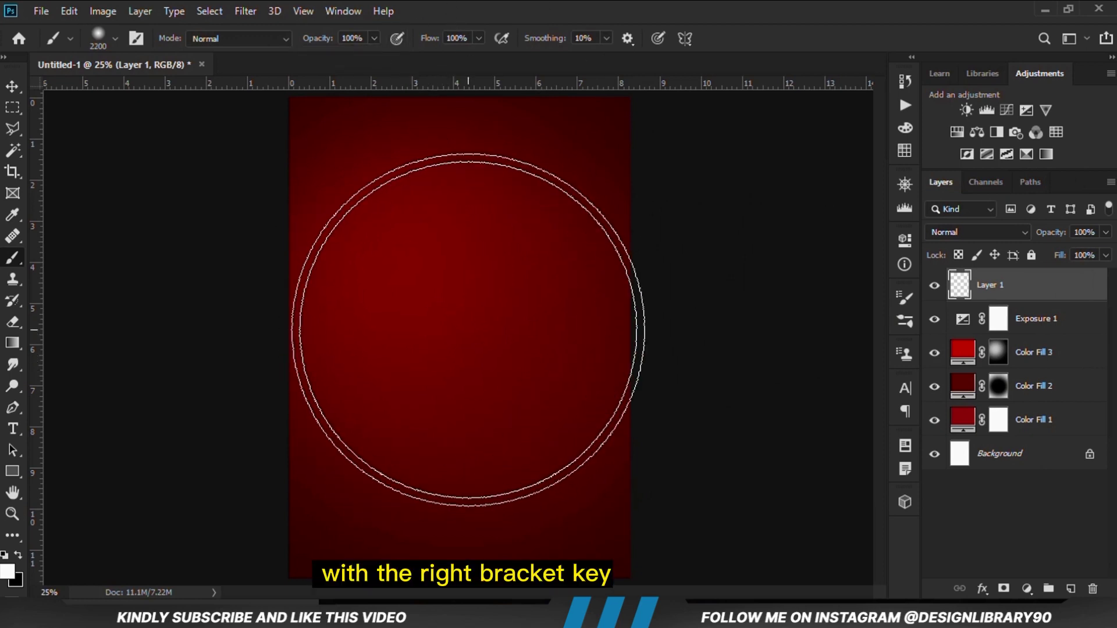
{"action": "key", "text": "bracketright"}
{"action": "key", "text": "bracketright"}
{"action": "left_click", "coordinate": [456, 347]}
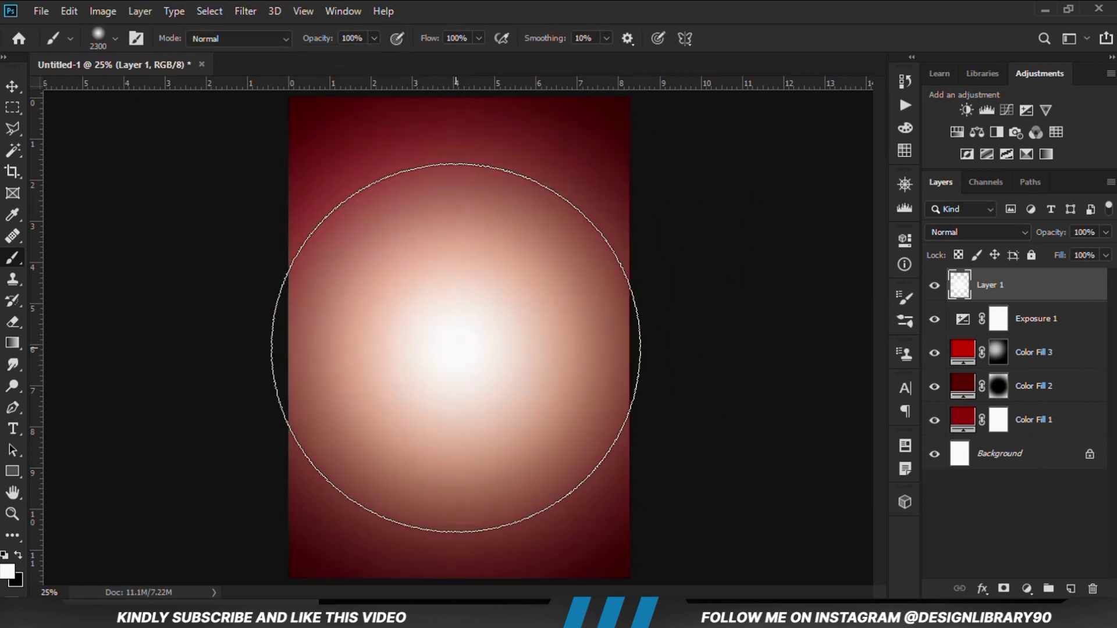
{"action": "left_click_drag", "start_coordinate": [11, 87], "coordinate": [51, 86]}
{"action": "left_click", "coordinate": [51, 85]}
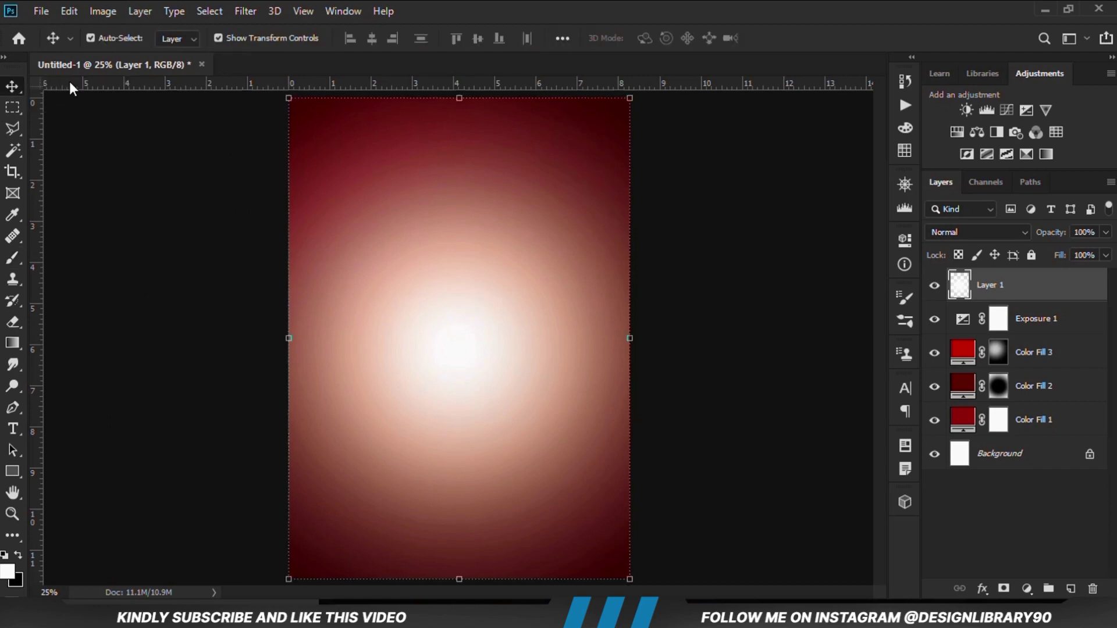
Step: Set the white glow layer's blend mode to Overlay, lower its opacity, and compare by toggling the layer
{"action": "left_click", "coordinate": [934, 285]}
{"action": "left_click", "coordinate": [934, 285]}
{"action": "left_click", "coordinate": [962, 232]}
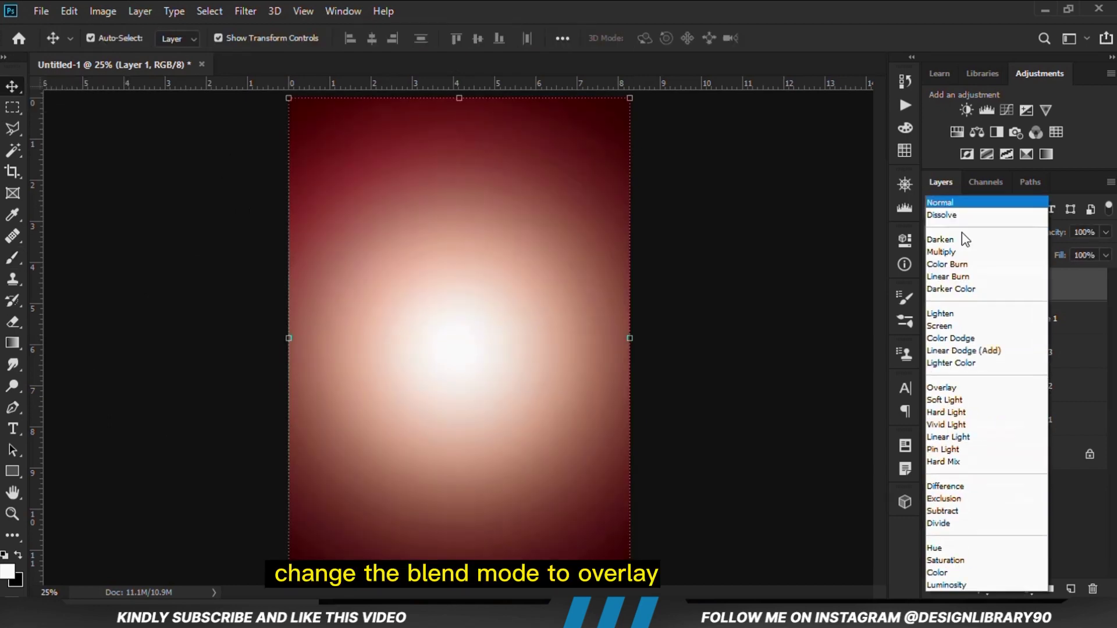
{"action": "left_click", "coordinate": [957, 388]}
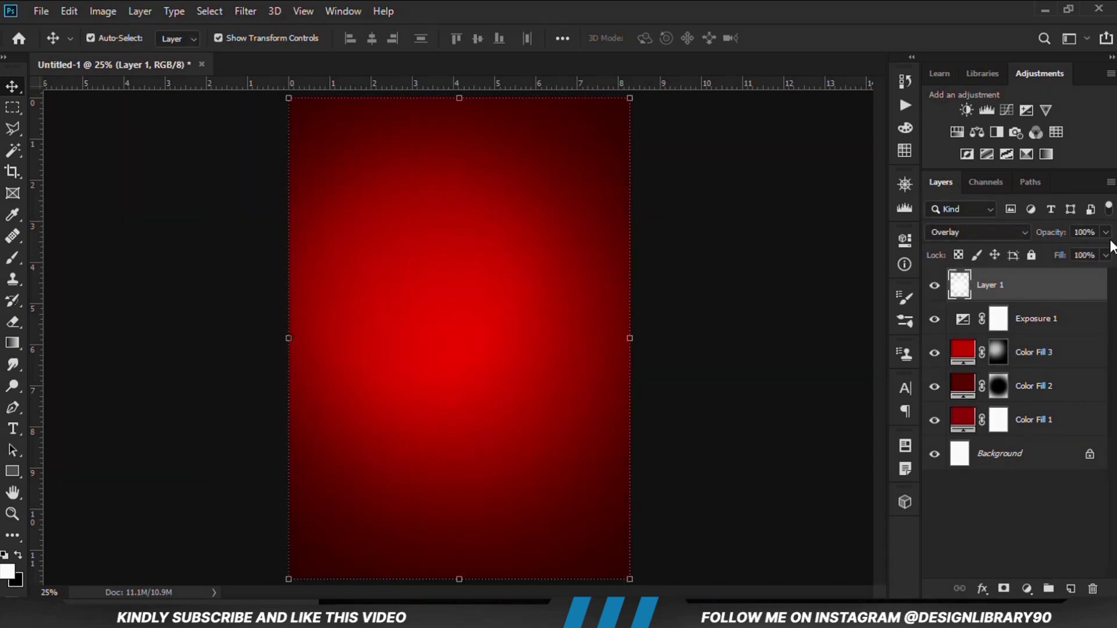
{"action": "left_click_drag", "start_coordinate": [1105, 233], "coordinate": [1072, 254]}
{"action": "left_click", "coordinate": [803, 312]}
{"action": "left_click", "coordinate": [935, 286]}
{"action": "left_click", "coordinate": [935, 285]}
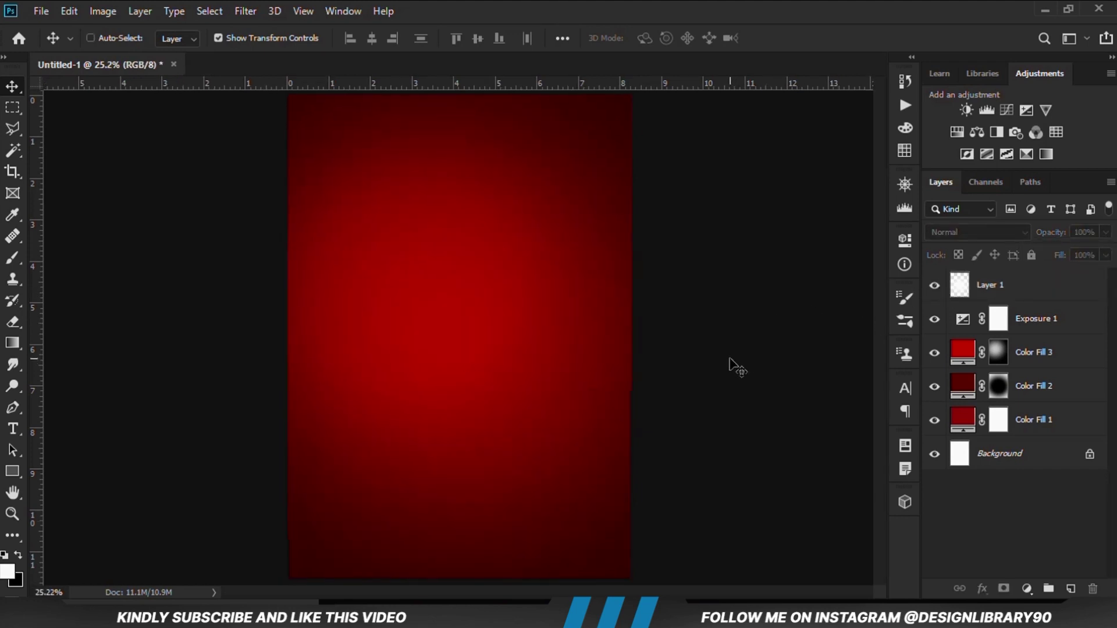
Step: Open the recent file TT resources.psd and copy its tomato paste pouch into the center of the poster
{"action": "left_click", "coordinate": [40, 11]}
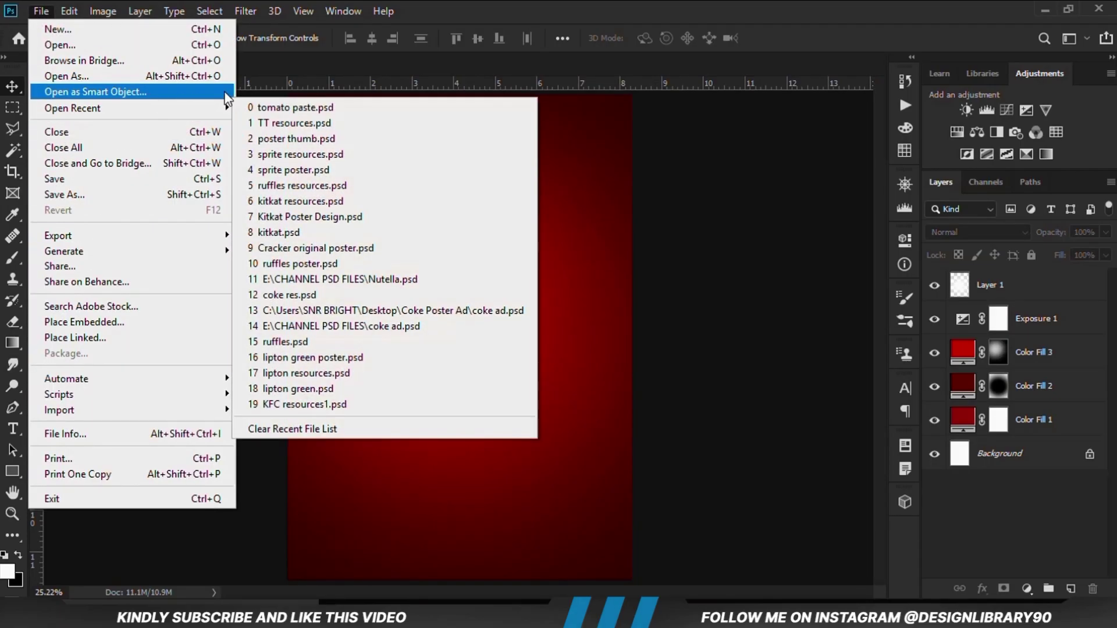
{"action": "mouse_move", "coordinate": [223, 116]}
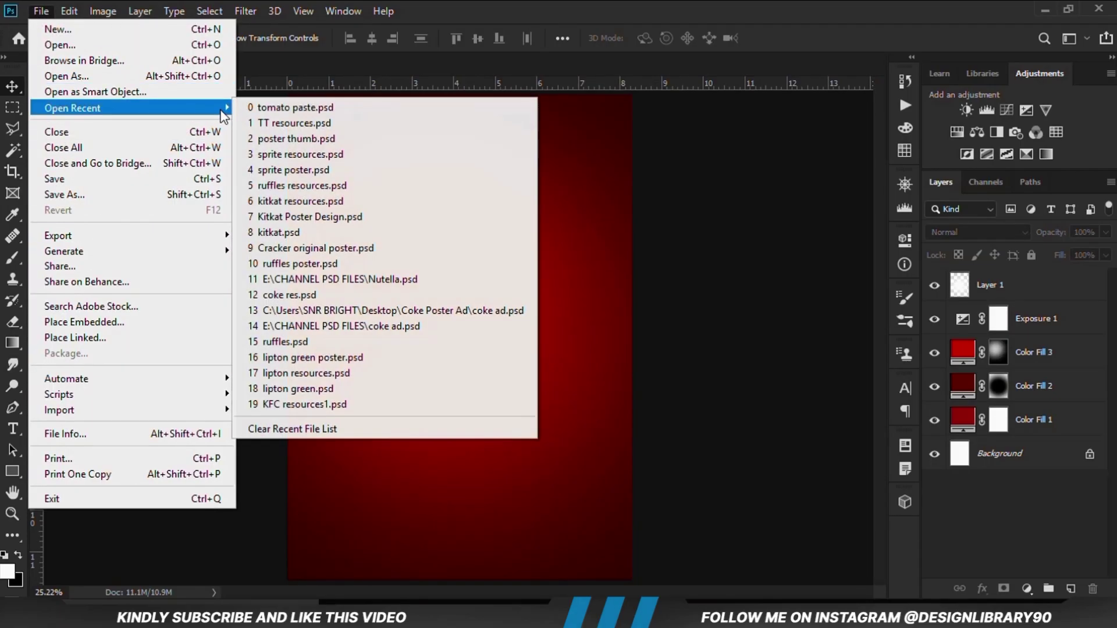
{"action": "left_click", "coordinate": [293, 122]}
{"action": "left_click_drag", "start_coordinate": [379, 296], "coordinate": [370, 289]}
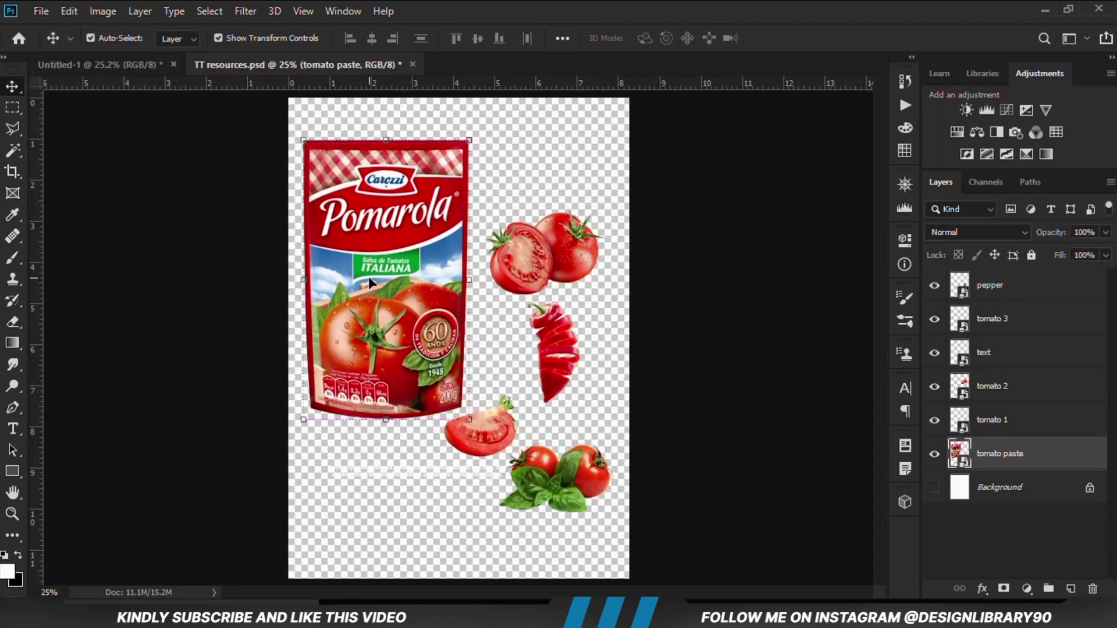
{"action": "left_click", "coordinate": [112, 67]}
{"action": "key", "text": "ctrl+v"}
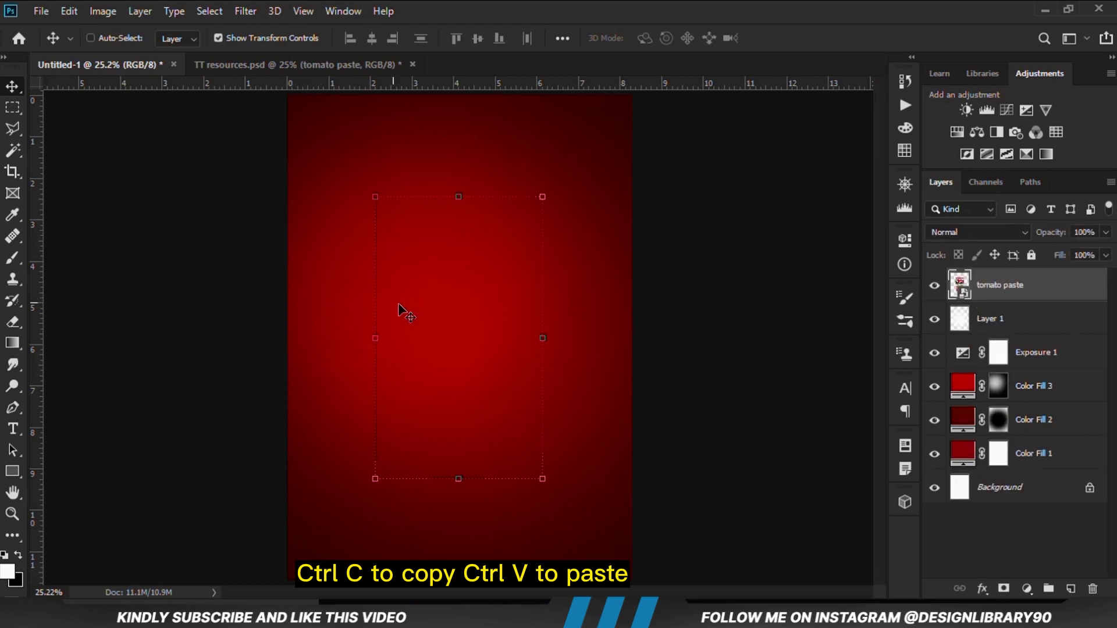
{"action": "mouse_move", "coordinate": [443, 296]}
{"action": "left_mouse_down"}
{"action": "mouse_move", "coordinate": [433, 307]}
{"action": "mouse_move", "coordinate": [442, 296]}
{"action": "mouse_move", "coordinate": [457, 302]}
{"action": "left_mouse_up"}
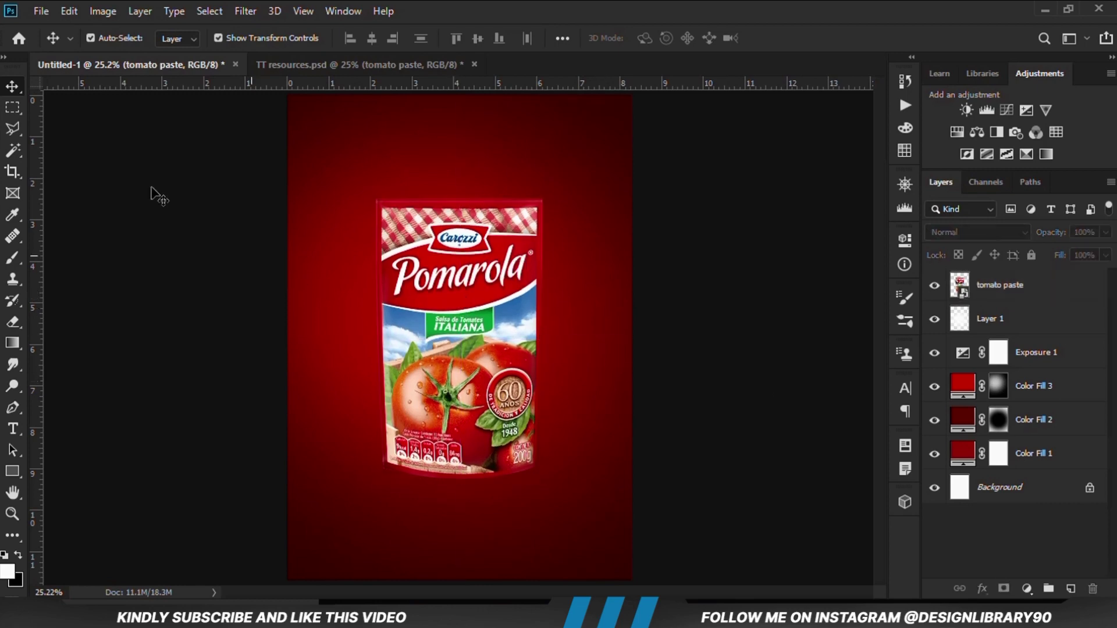
Step: Copy the tomato 2 and tomato 1 layers together from TT resources.psd into the poster
{"action": "left_click", "coordinate": [280, 66]}
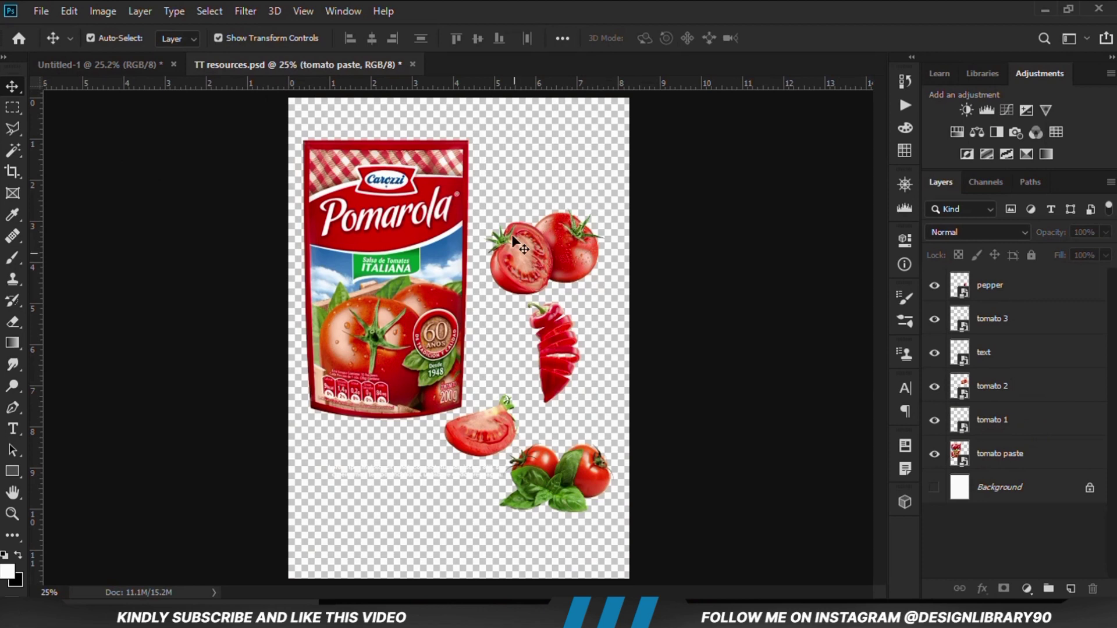
{"action": "left_click", "coordinate": [535, 281]}
{"action": "left_click", "coordinate": [562, 487], "text": "shift"}
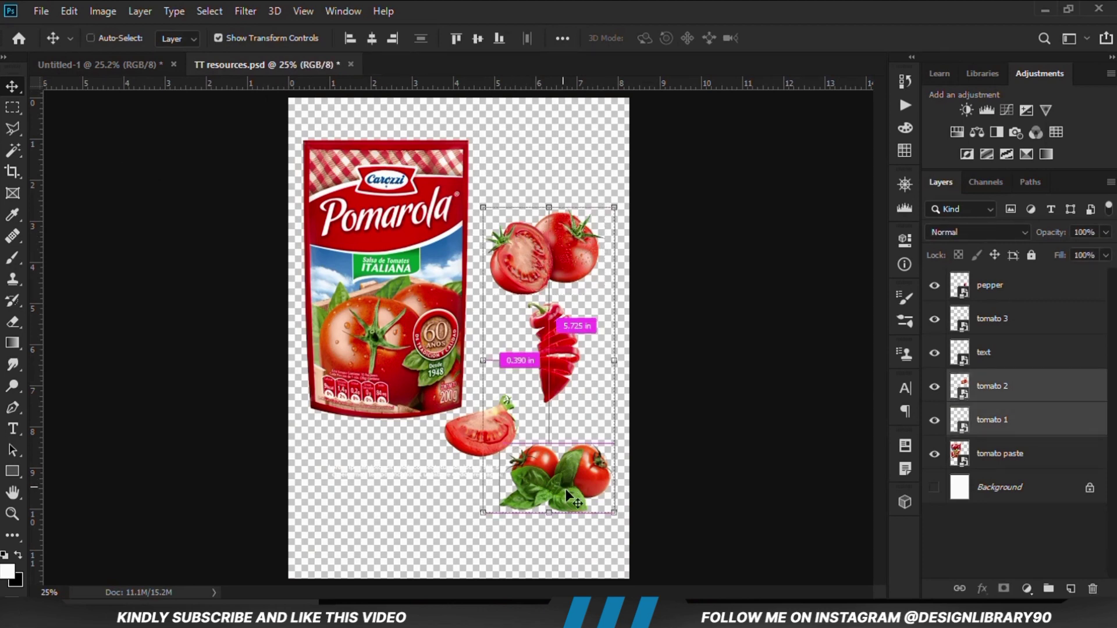
{"action": "left_click", "coordinate": [85, 66]}
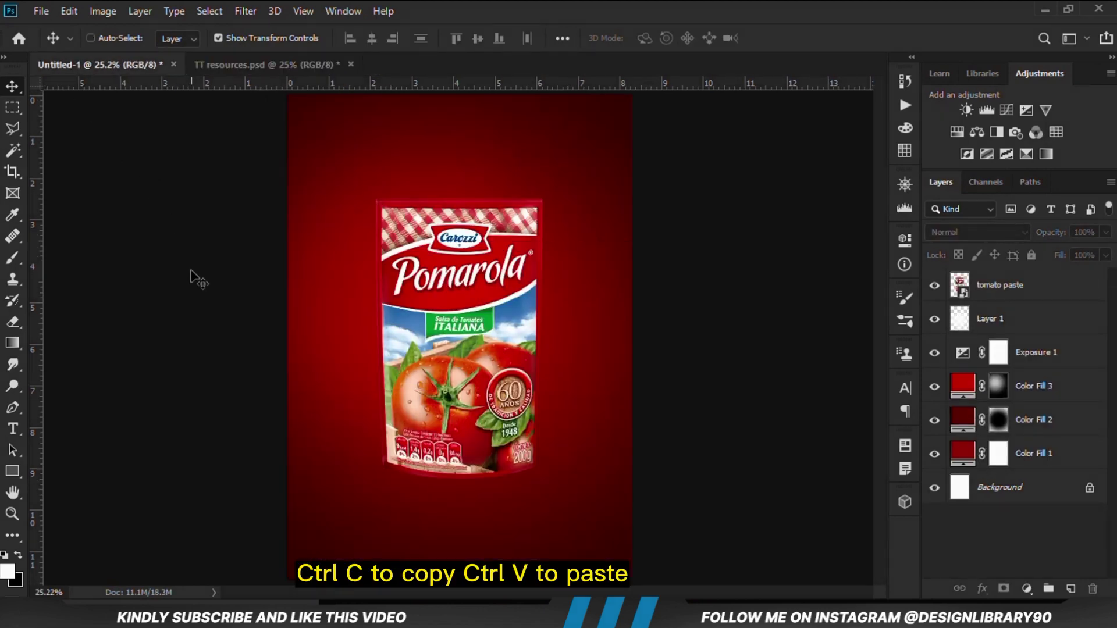
{"action": "key", "text": "ctrl+v"}
Step: Place the tomato 2 layer beneath the tomato paste layer and position it beside the pouch's lower-left edge
{"action": "left_click", "coordinate": [445, 231], "text": "ctrl"}
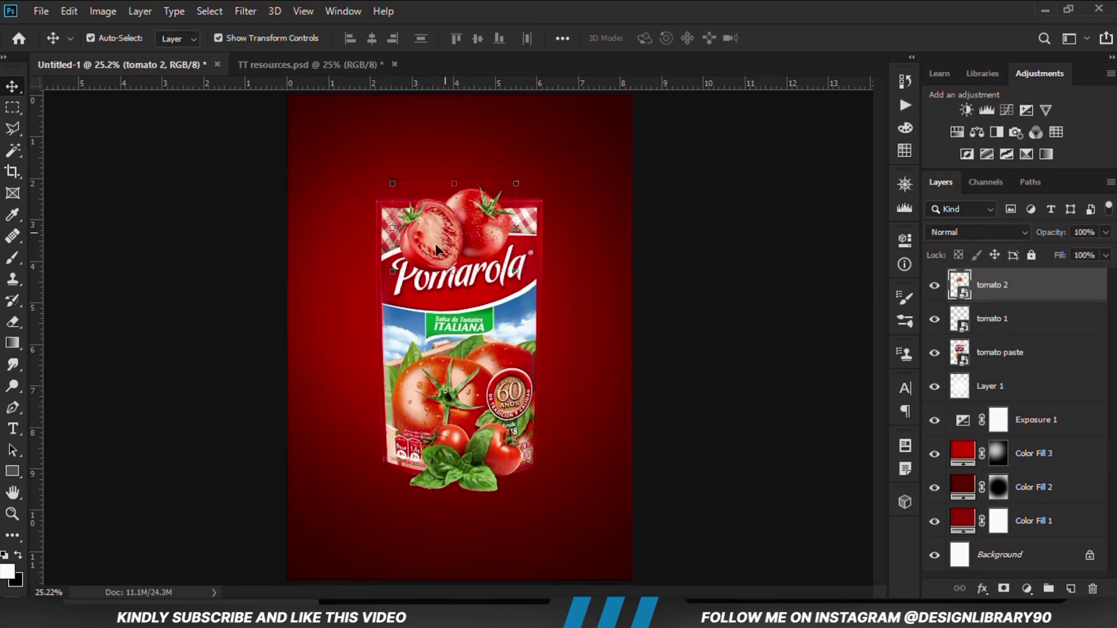
{"action": "left_click_drag", "start_coordinate": [444, 232], "coordinate": [381, 453]}
{"action": "left_click_drag", "start_coordinate": [1009, 293], "coordinate": [1008, 365]}
{"action": "left_click_drag", "start_coordinate": [372, 471], "coordinate": [367, 438]}
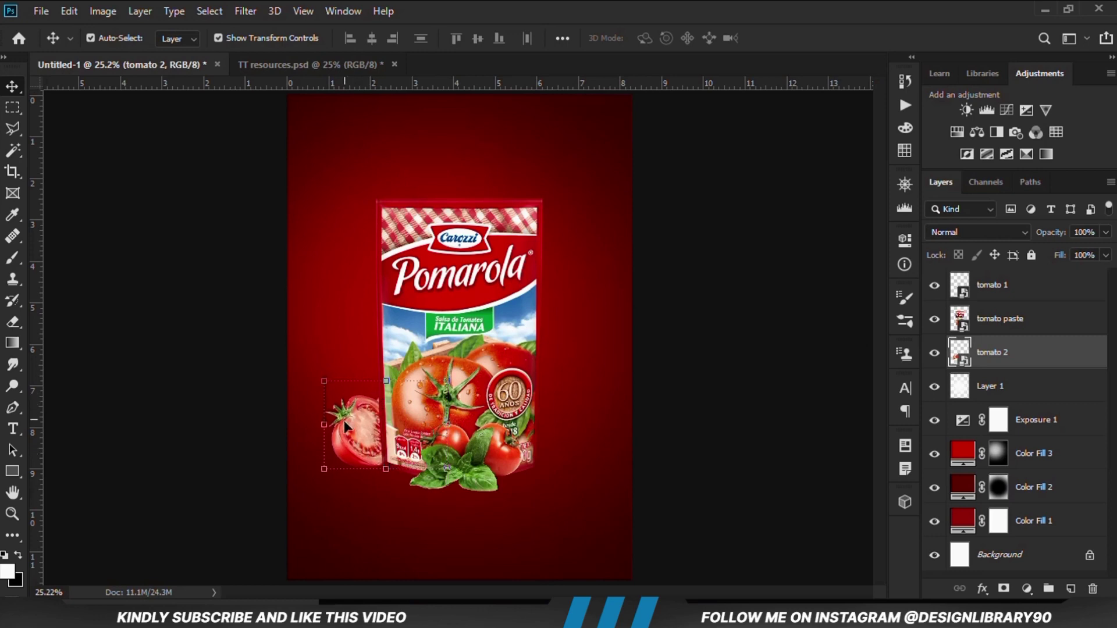
Step: Move the tomatoes with basil to the pouch's lower-right corner and rotate them slightly counterclockwise
{"action": "left_click_drag", "start_coordinate": [466, 457], "coordinate": [514, 456]}
{"action": "left_click", "coordinate": [584, 441]}
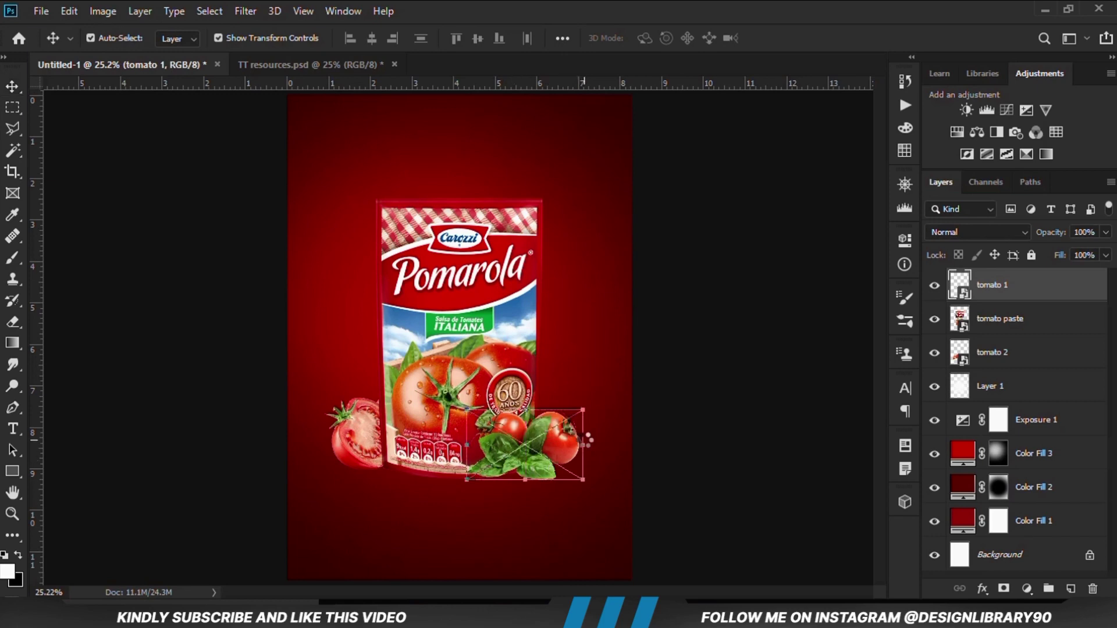
{"action": "left_click_drag", "start_coordinate": [602, 452], "coordinate": [607, 439]}
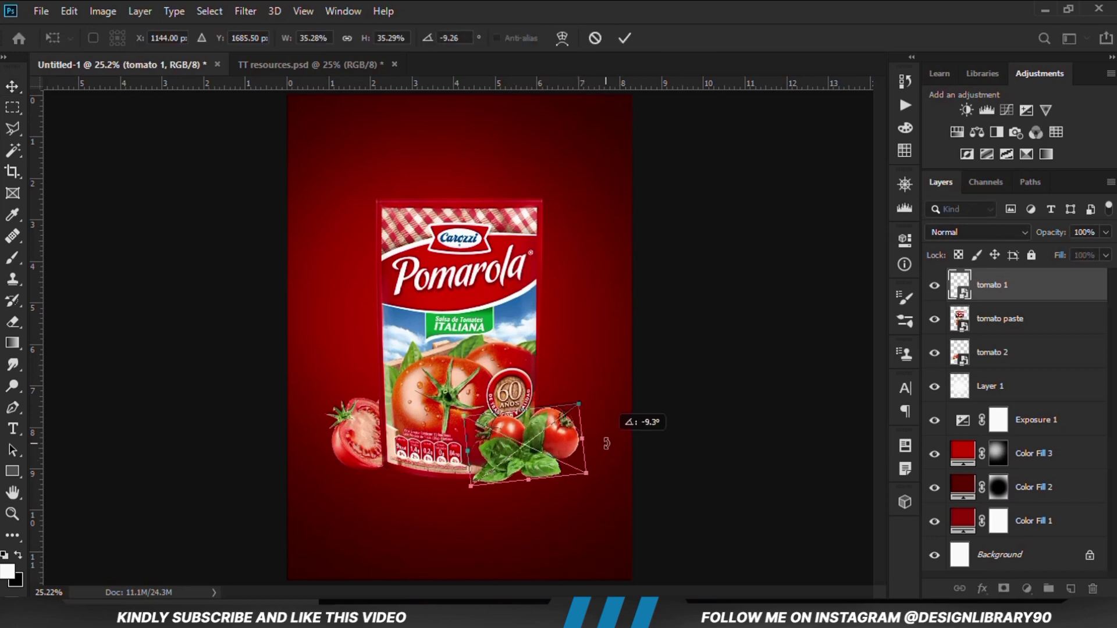
{"action": "key", "text": "Return"}
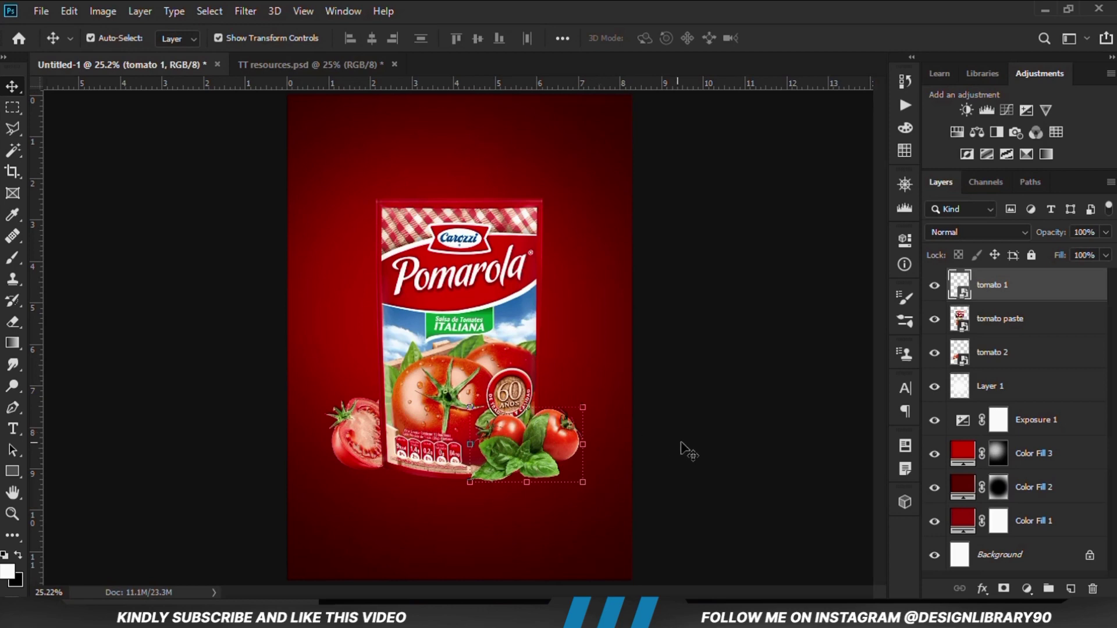
{"action": "left_click", "coordinate": [715, 453]}
{"action": "left_click", "coordinate": [541, 443]}
{"action": "left_click", "coordinate": [699, 464]}
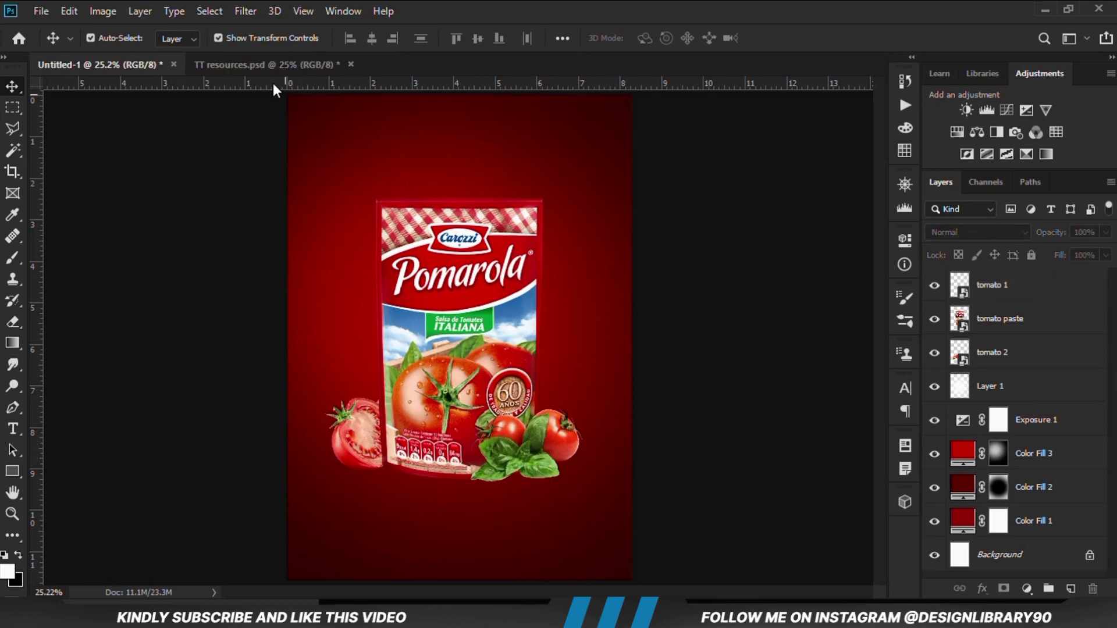
Step: Copy the tomato 3 wedge from TT resources.psd into the poster and place it in front of the pouch's lower-left corner
{"action": "left_click", "coordinate": [248, 64]}
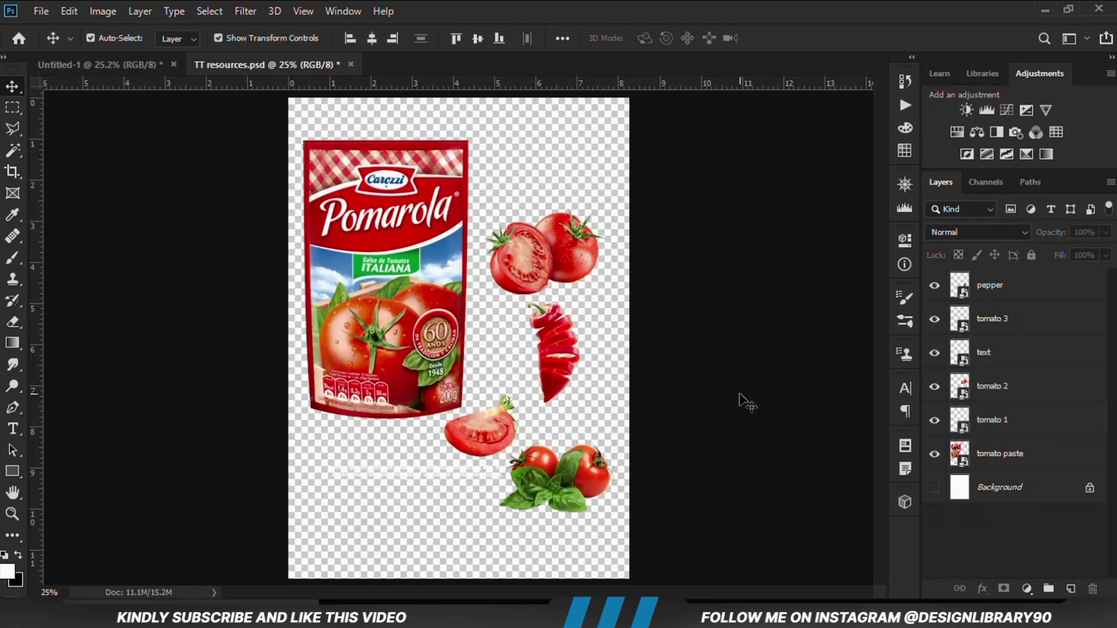
{"action": "left_click", "coordinate": [480, 440]}
{"action": "left_click_drag", "start_coordinate": [477, 430], "coordinate": [472, 431]}
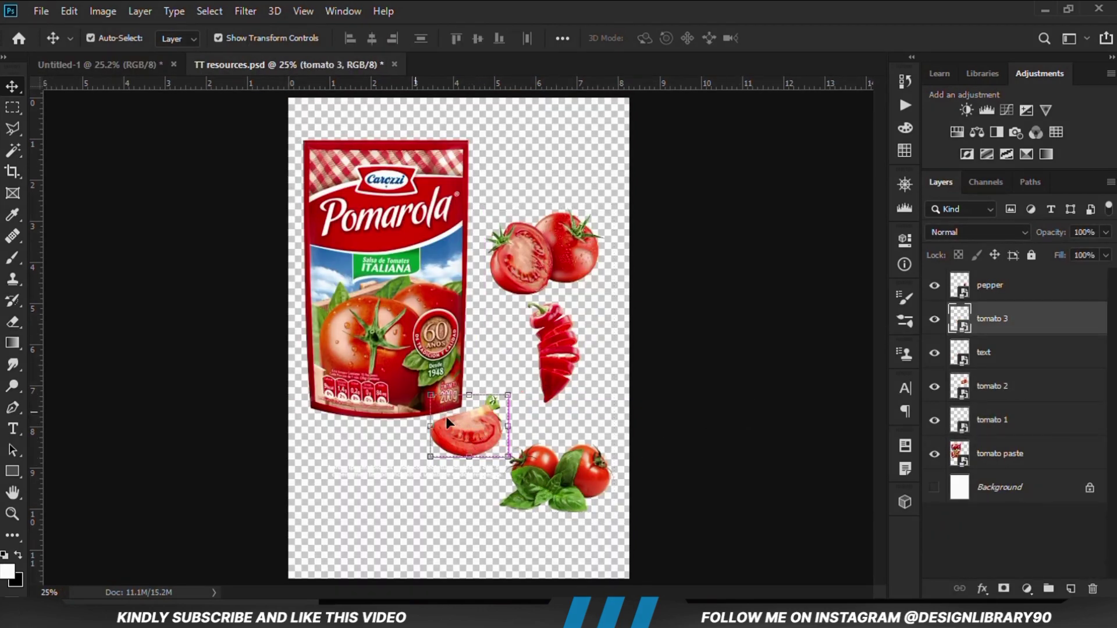
{"action": "left_click", "coordinate": [99, 65]}
{"action": "left_click_drag", "start_coordinate": [244, 381], "coordinate": [264, 375]}
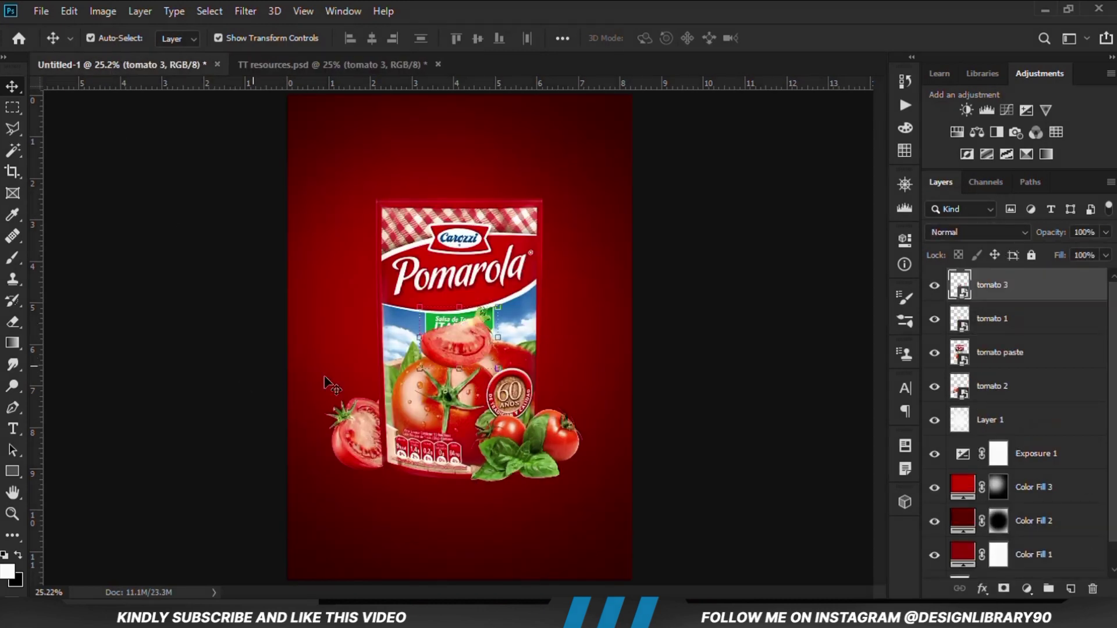
{"action": "left_click_drag", "start_coordinate": [454, 349], "coordinate": [397, 463]}
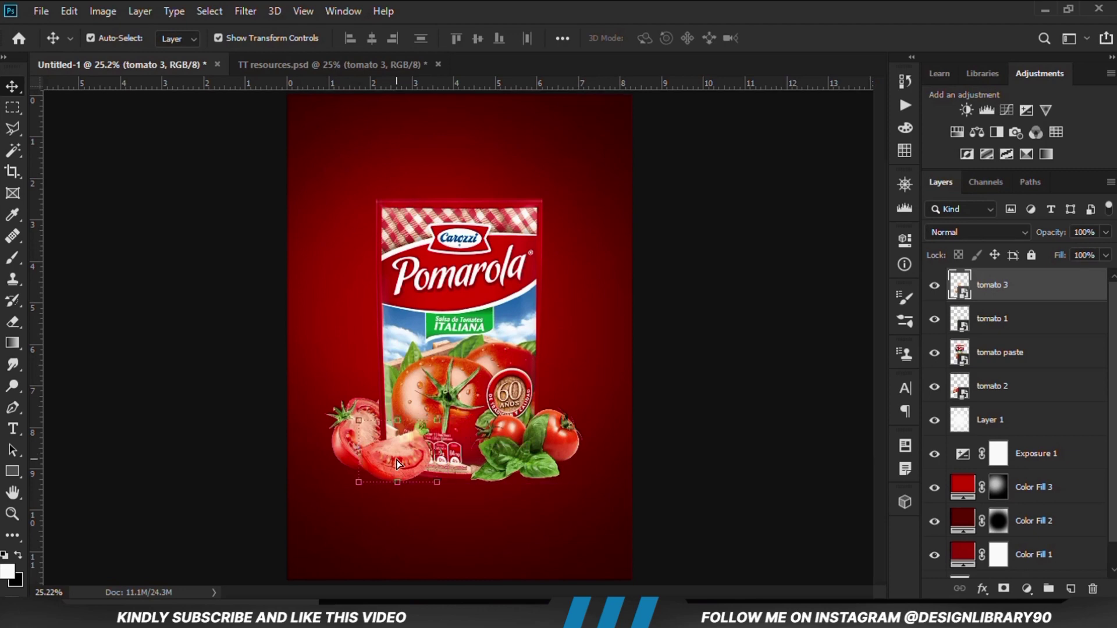
Step: Nudge the tomato 2 image slightly downward and fine-tune the position of the tomatoes with basil
{"action": "left_click_drag", "start_coordinate": [351, 424], "coordinate": [350, 435]}
{"action": "left_click", "coordinate": [746, 463]}
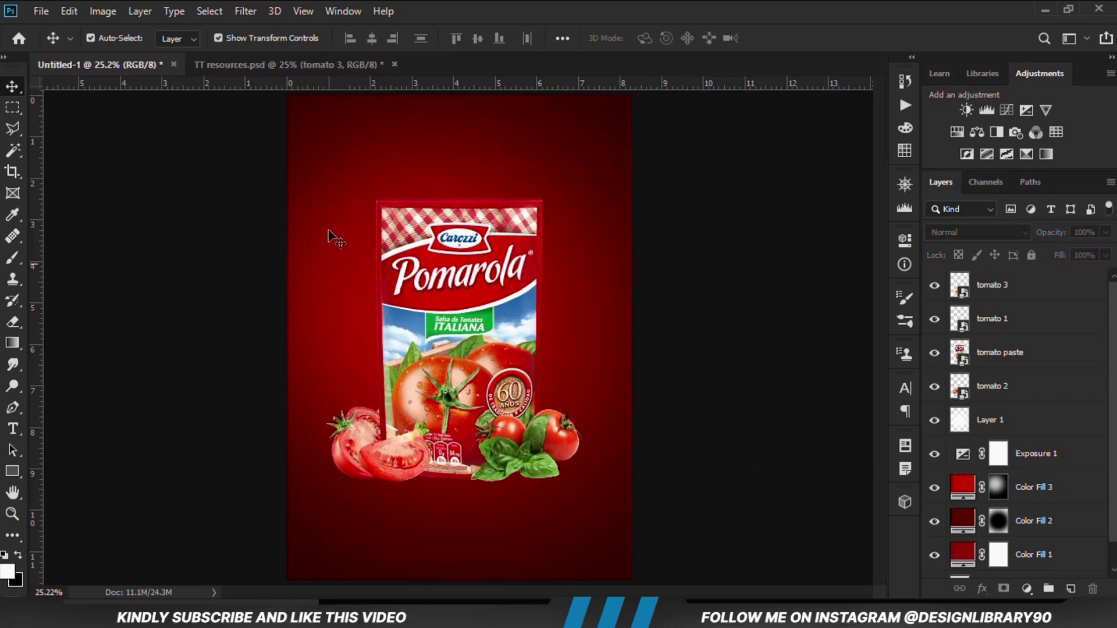
{"action": "left_click_drag", "start_coordinate": [531, 446], "coordinate": [535, 451]}
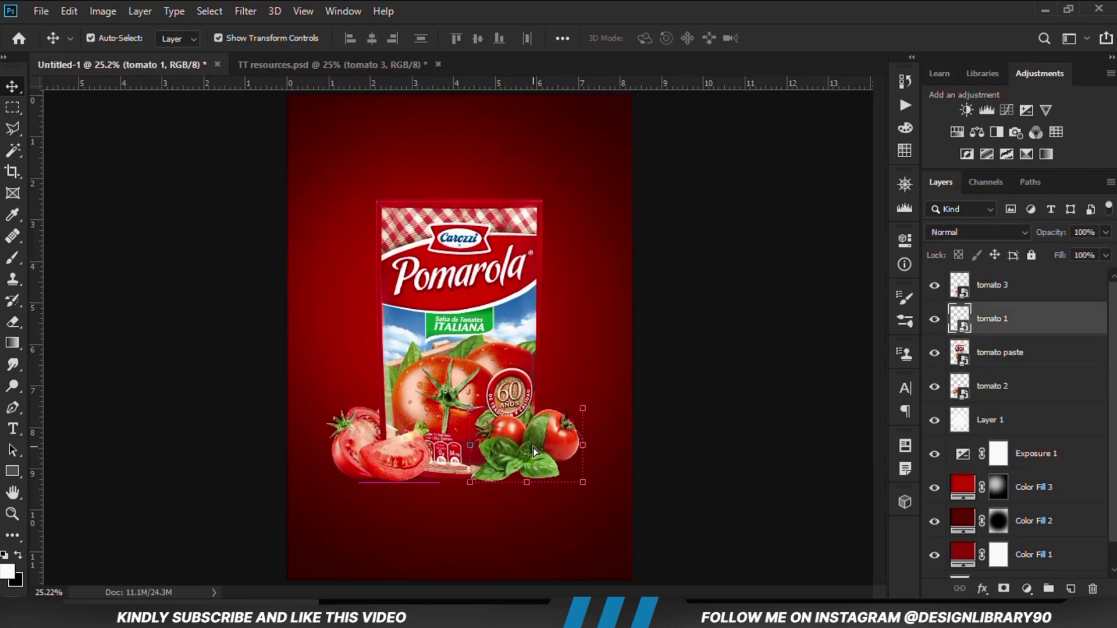
{"action": "left_click", "coordinate": [693, 463]}
Step: Copy the sliced pepper from TT resources.psd into the Untitled-1 poster
{"action": "left_click", "coordinate": [277, 66]}
{"action": "left_click_drag", "start_coordinate": [550, 324], "coordinate": [531, 337]}
{"action": "left_click", "coordinate": [111, 65]}
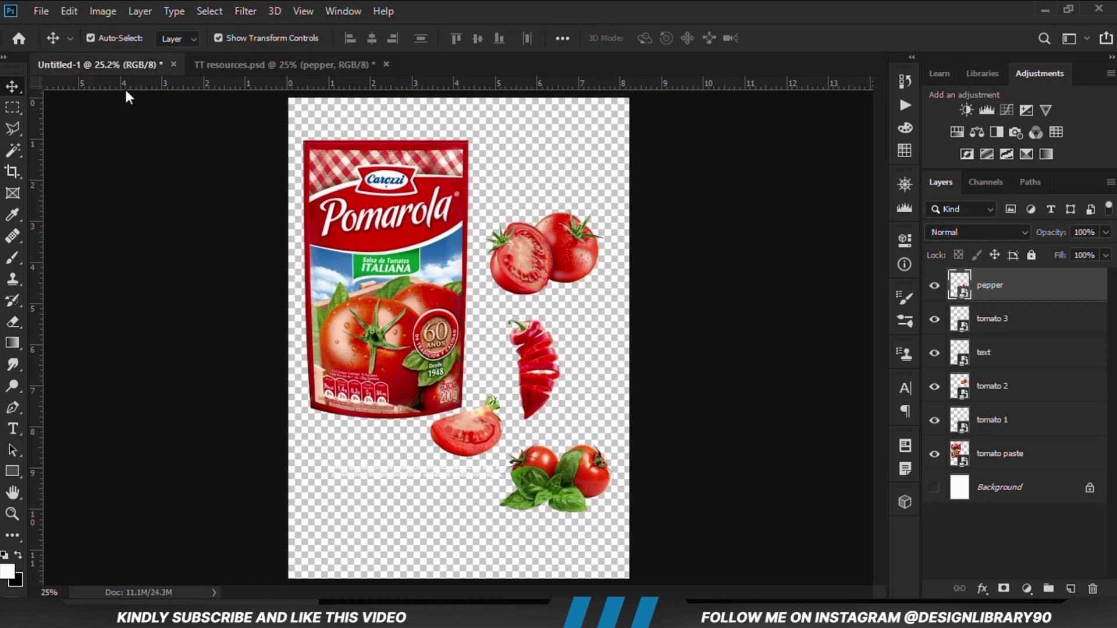
{"action": "left_click_drag", "start_coordinate": [367, 330], "coordinate": [434, 358]}
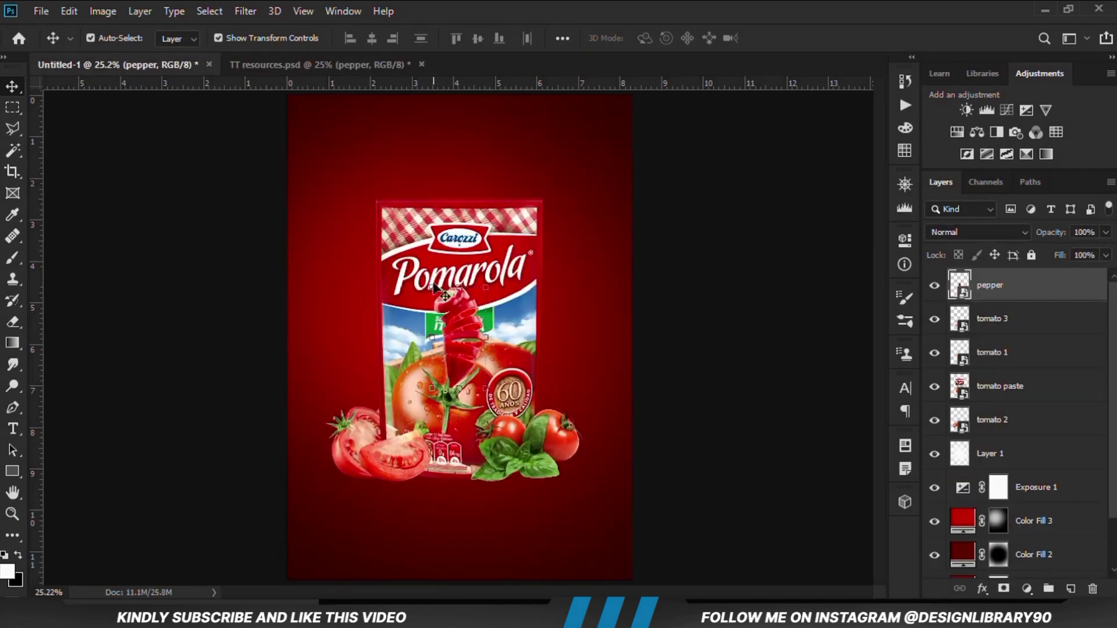
Step: Place the pepper layer between tomato 1 and tomato paste, and position it behind the tomatoes with basil at the pouch's lower right
{"action": "left_click_drag", "start_coordinate": [442, 302], "coordinate": [501, 345]}
{"action": "left_click_drag", "start_coordinate": [1024, 295], "coordinate": [994, 364]}
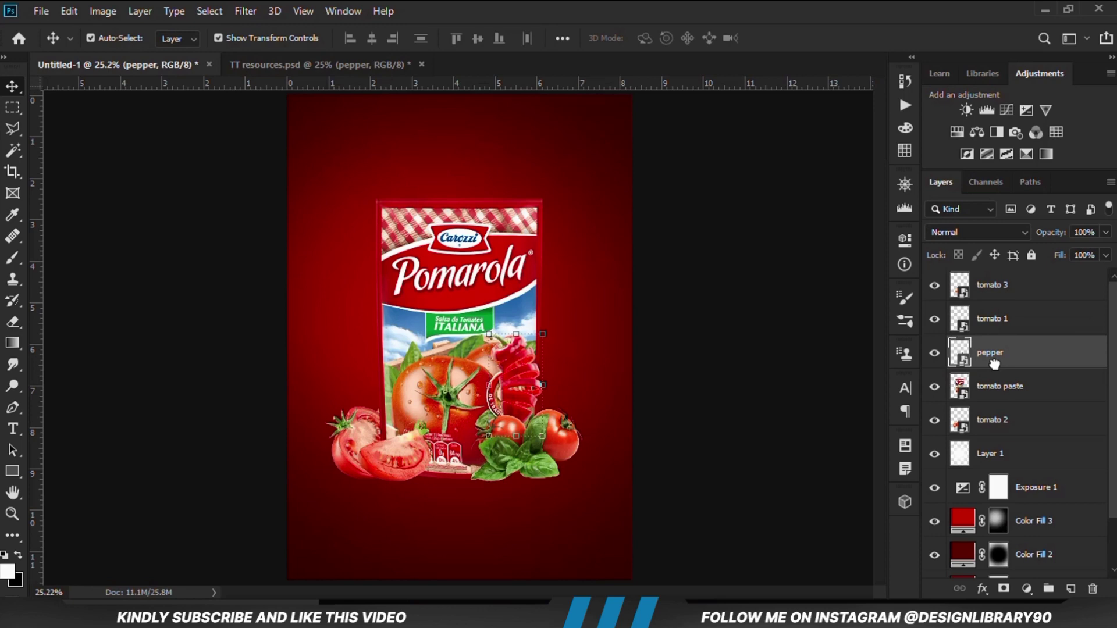
{"action": "left_click", "coordinate": [933, 319]}
{"action": "left_click_drag", "start_coordinate": [513, 349], "coordinate": [521, 372]}
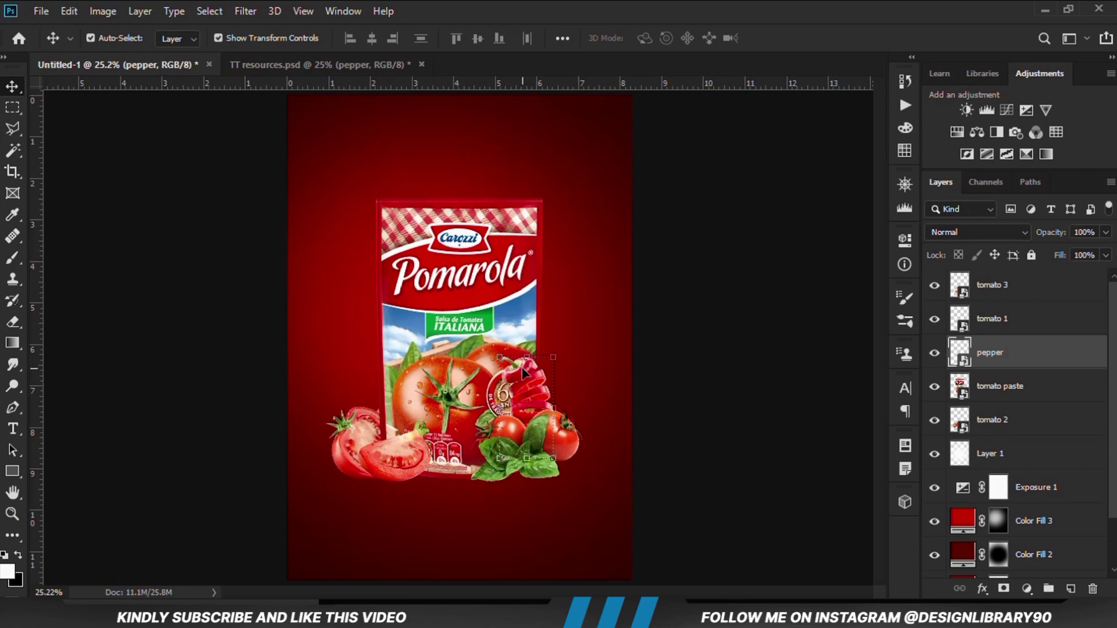
{"action": "left_click", "coordinate": [678, 428]}
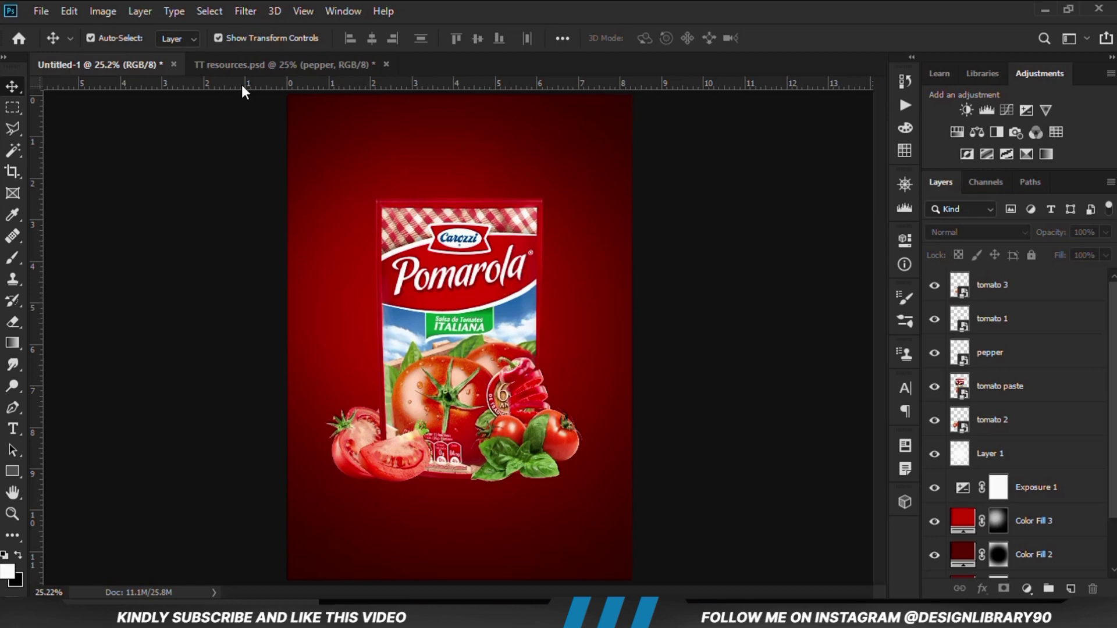
Step: Copy the text layer from TT resources.psd into the poster and place it centred below the product arrangement
{"action": "left_click", "coordinate": [251, 66]}
{"action": "left_click", "coordinate": [379, 474]}
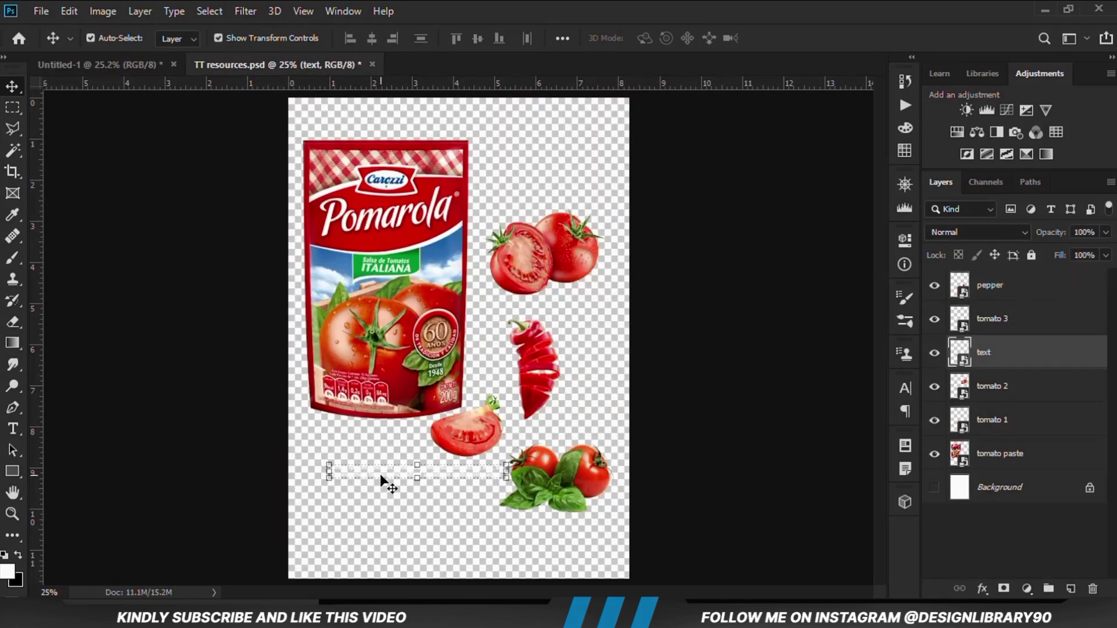
{"action": "left_click_drag", "start_coordinate": [381, 469], "coordinate": [414, 502]}
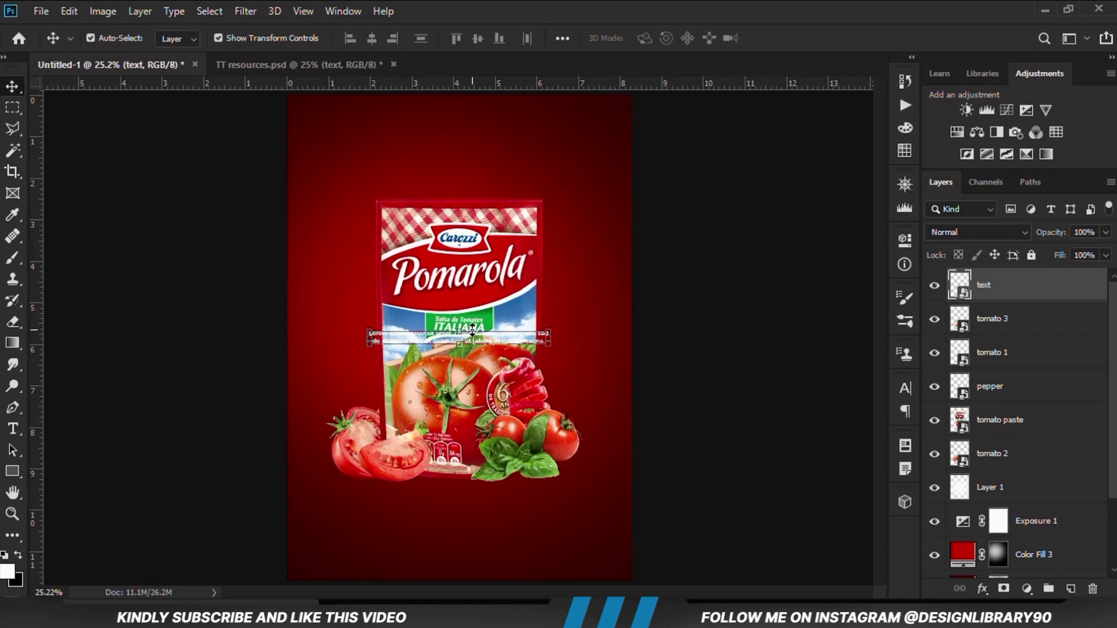
{"action": "key", "text": "ctrl+t"}
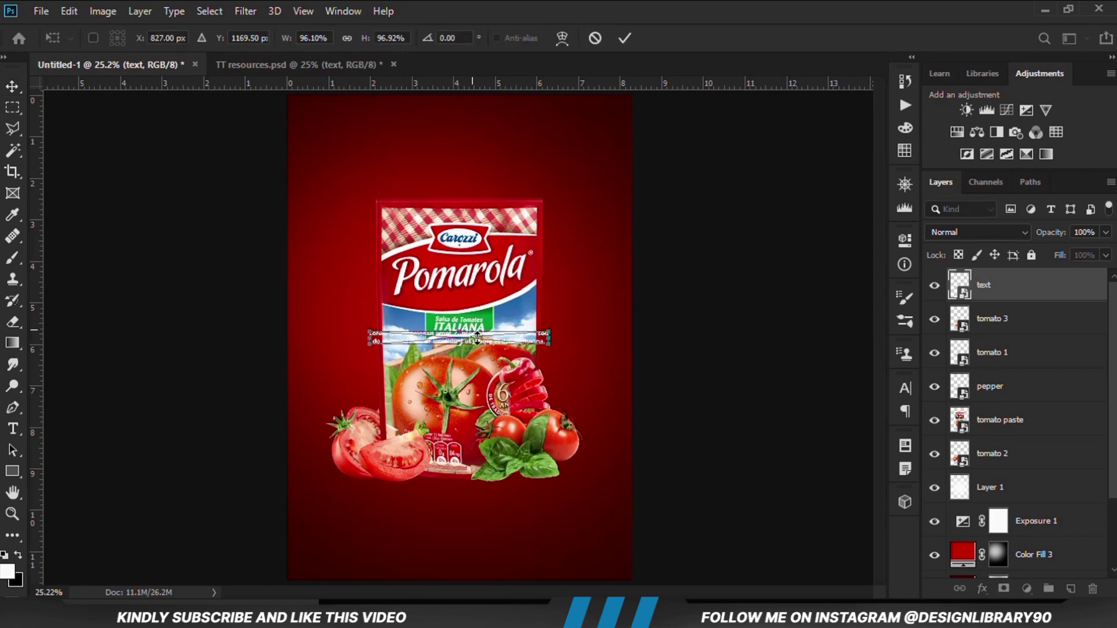
{"action": "left_click_drag", "start_coordinate": [479, 343], "coordinate": [472, 539]}
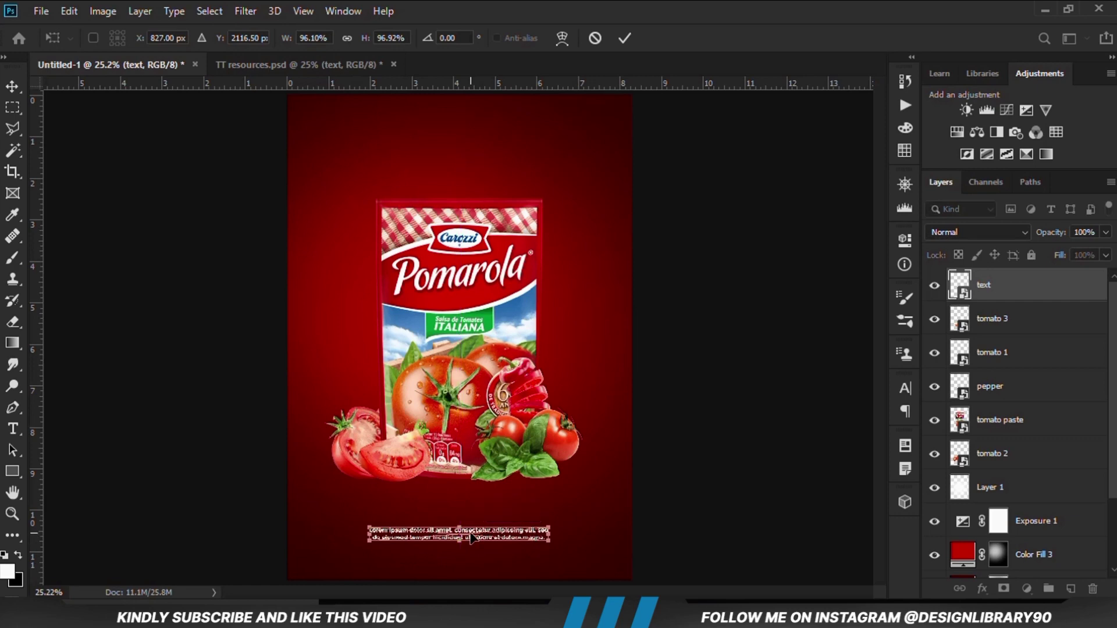
{"action": "key", "text": "Return"}
{"action": "left_click", "coordinate": [671, 487]}
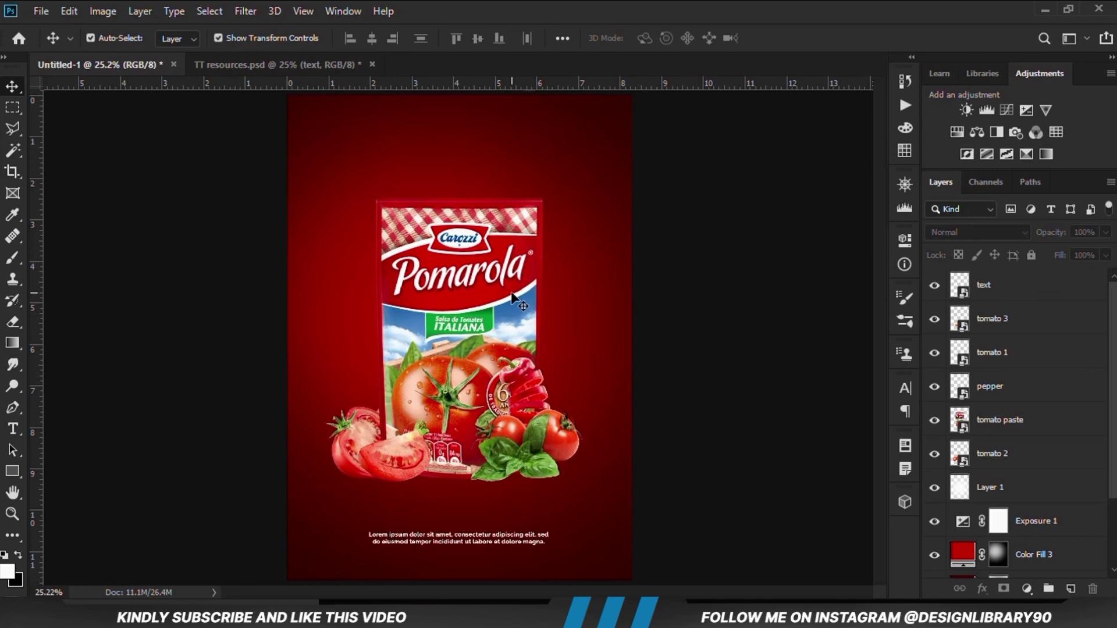
Step: Add a Curves adjustment clipped to the tomato paste layer and pull its curve slightly down to darken the pouch
{"action": "left_click", "coordinate": [513, 298]}
{"action": "left_click", "coordinate": [935, 421]}
{"action": "left_click", "coordinate": [934, 421]}
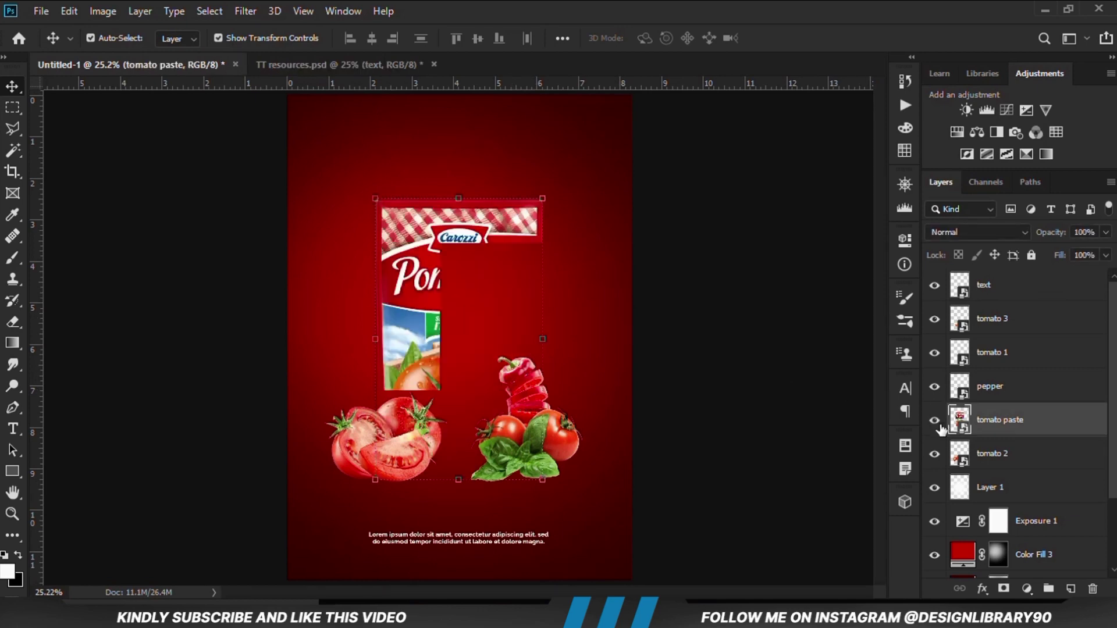
{"action": "left_click", "coordinate": [1025, 589]}
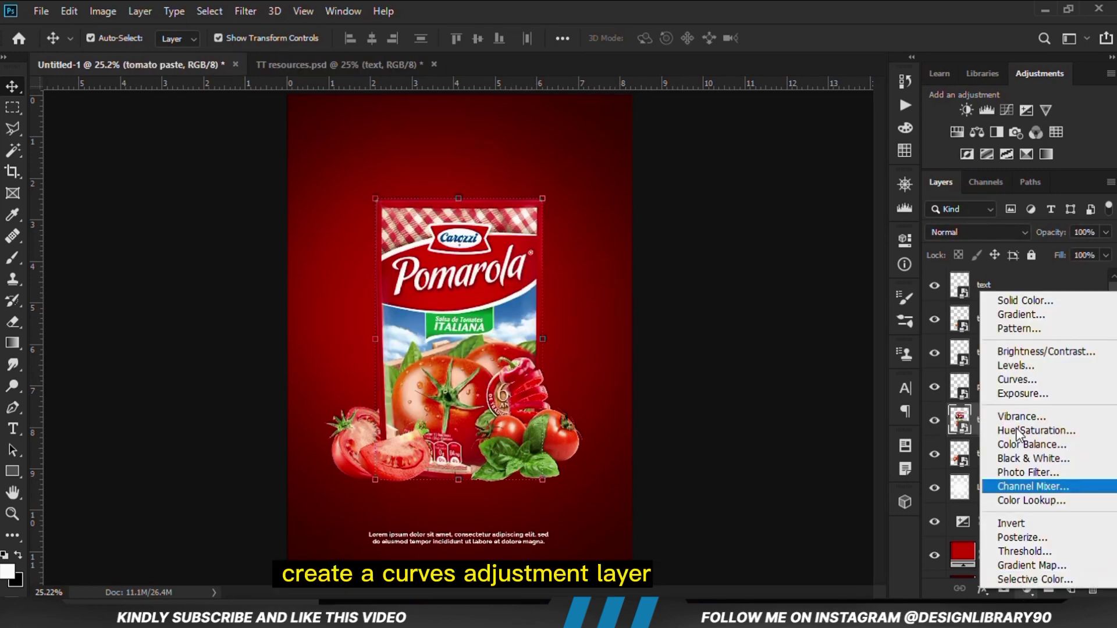
{"action": "left_click", "coordinate": [1022, 376]}
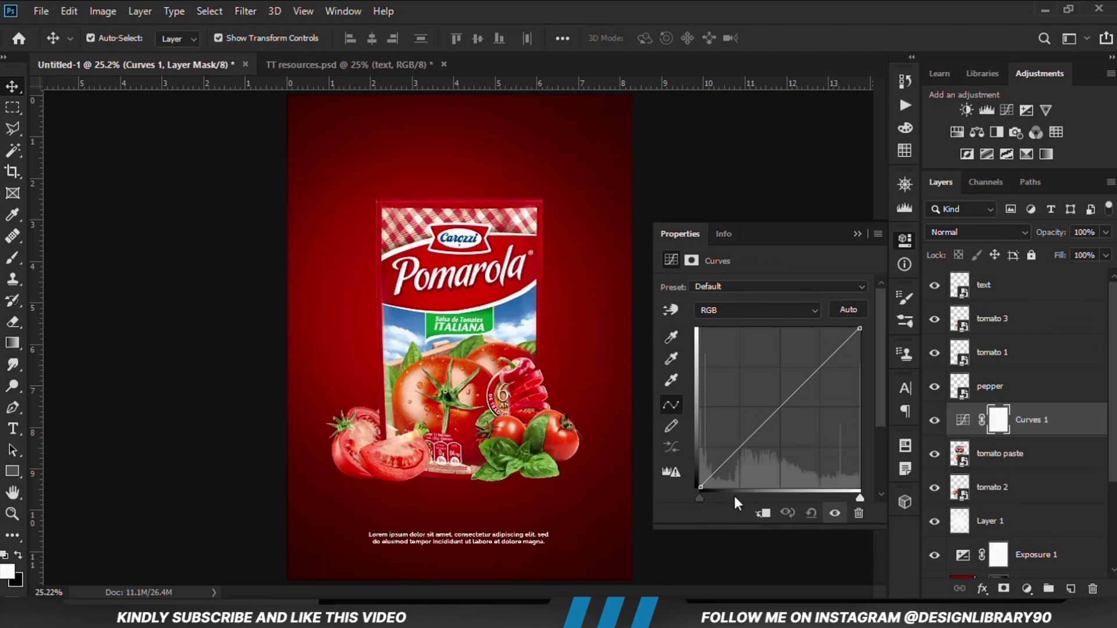
{"action": "left_click", "coordinate": [762, 514]}
{"action": "left_click_drag", "start_coordinate": [749, 438], "coordinate": [748, 451]}
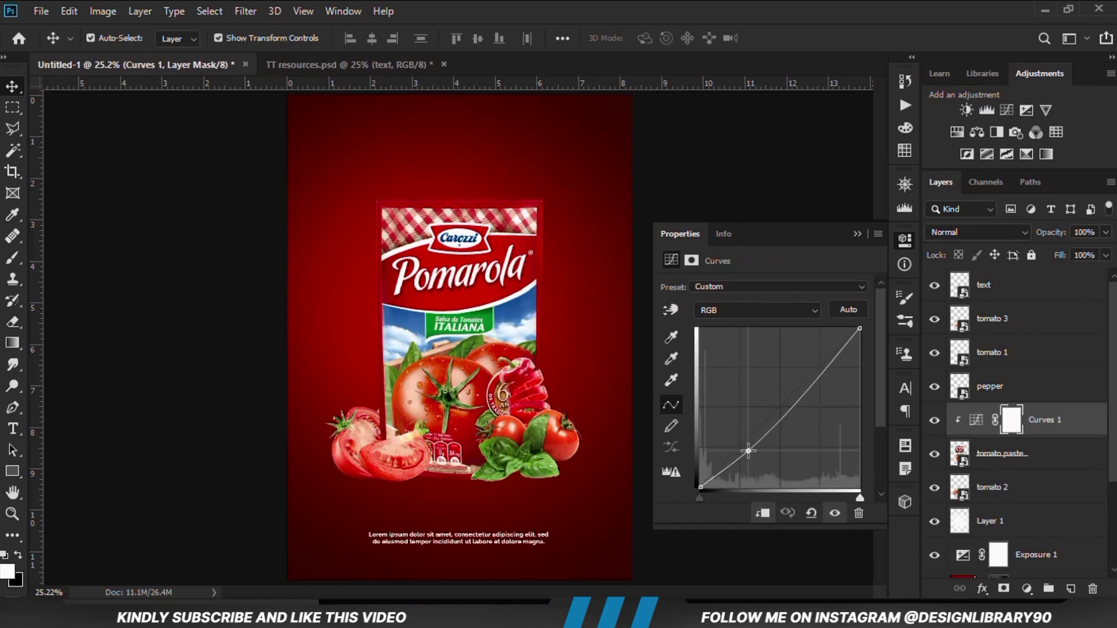
{"action": "left_click", "coordinate": [856, 234]}
{"action": "left_click", "coordinate": [932, 426]}
{"action": "left_click", "coordinate": [933, 426]}
Step: Add an Exposure adjustment of -2.44 clipped to the tomato paste layer and invert its mask to black
{"action": "left_click", "coordinate": [1023, 588]}
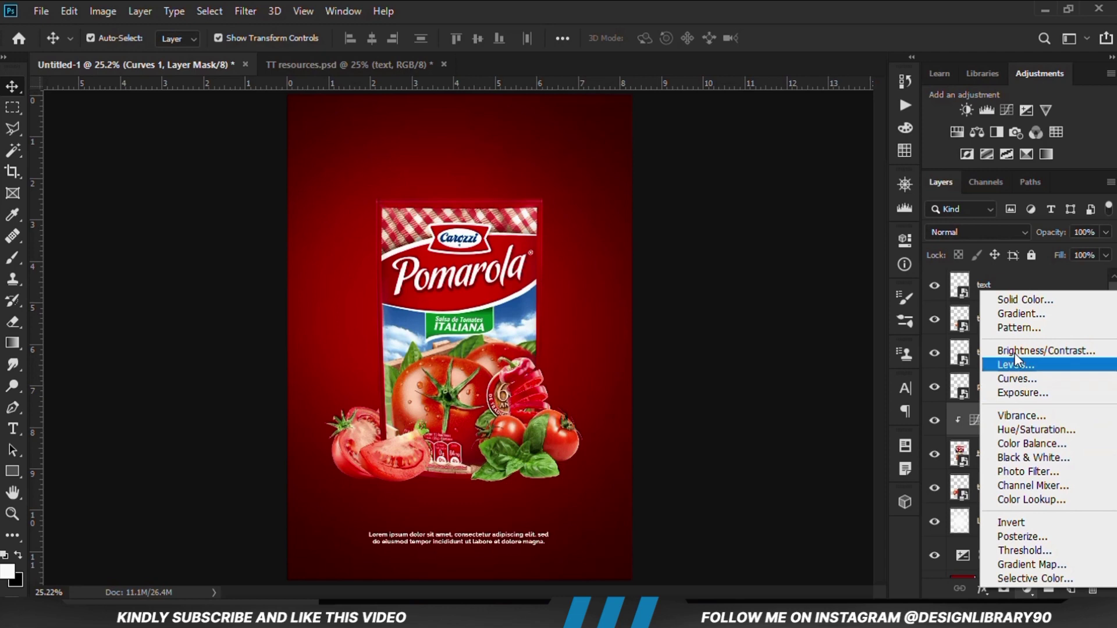
{"action": "left_click", "coordinate": [1022, 393]}
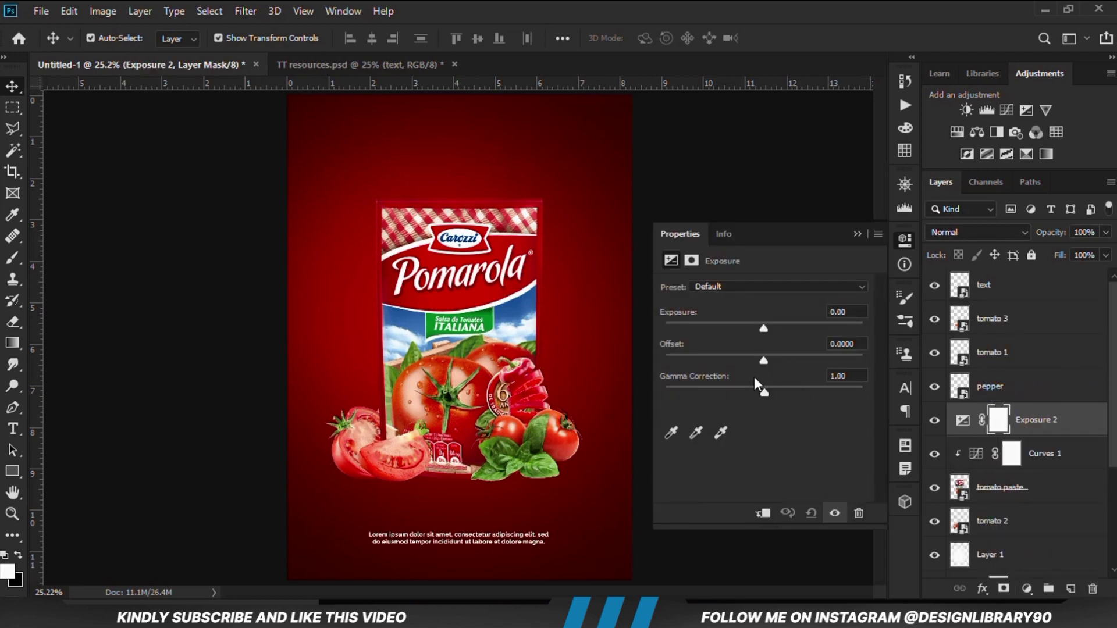
{"action": "left_click", "coordinate": [727, 326]}
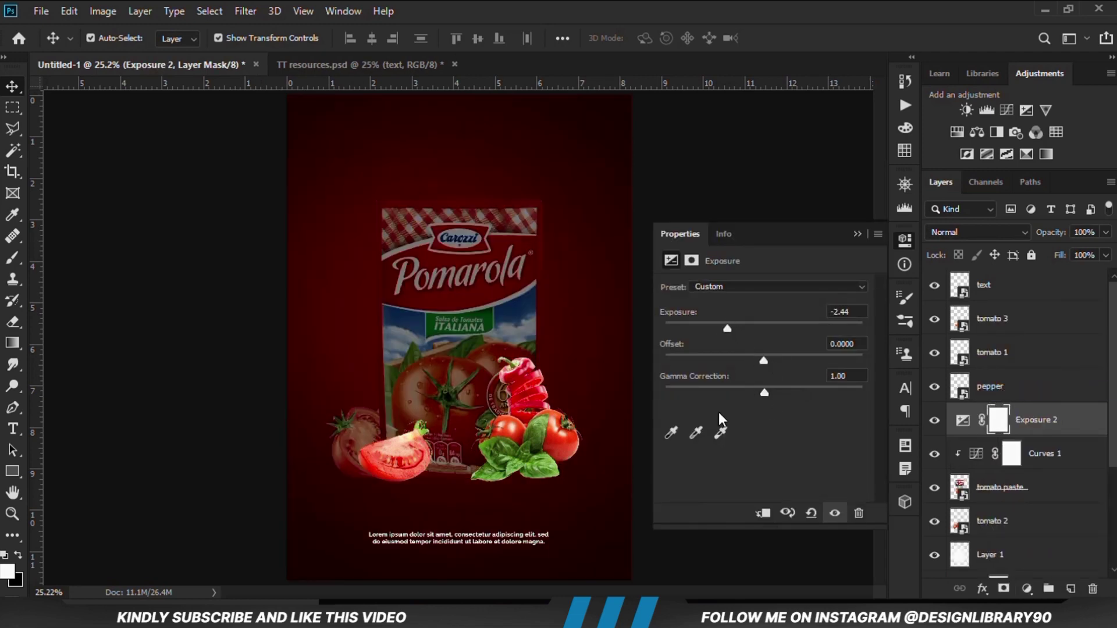
{"action": "left_click", "coordinate": [762, 514]}
{"action": "left_click", "coordinate": [855, 235]}
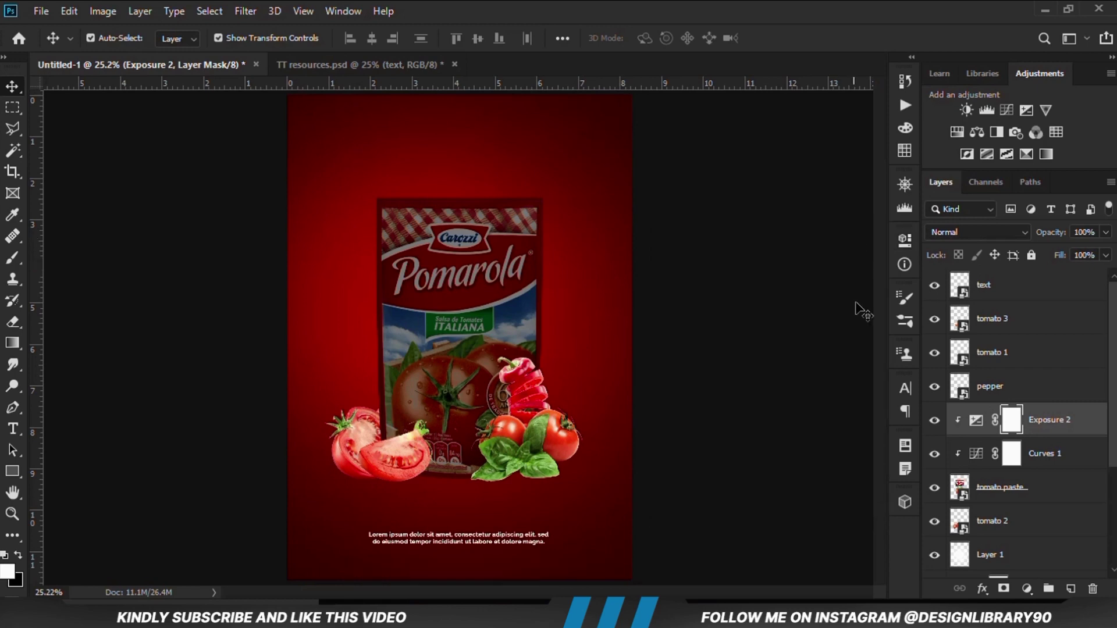
{"action": "left_click", "coordinate": [934, 422]}
{"action": "left_click", "coordinate": [934, 422]}
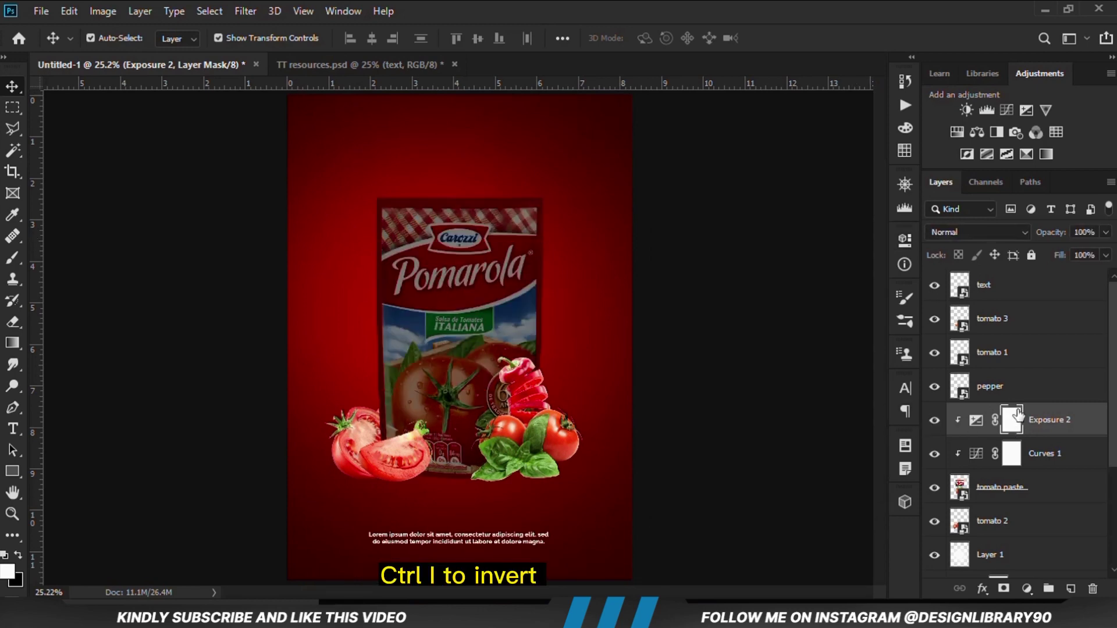
{"action": "key", "text": "ctrl+i"}
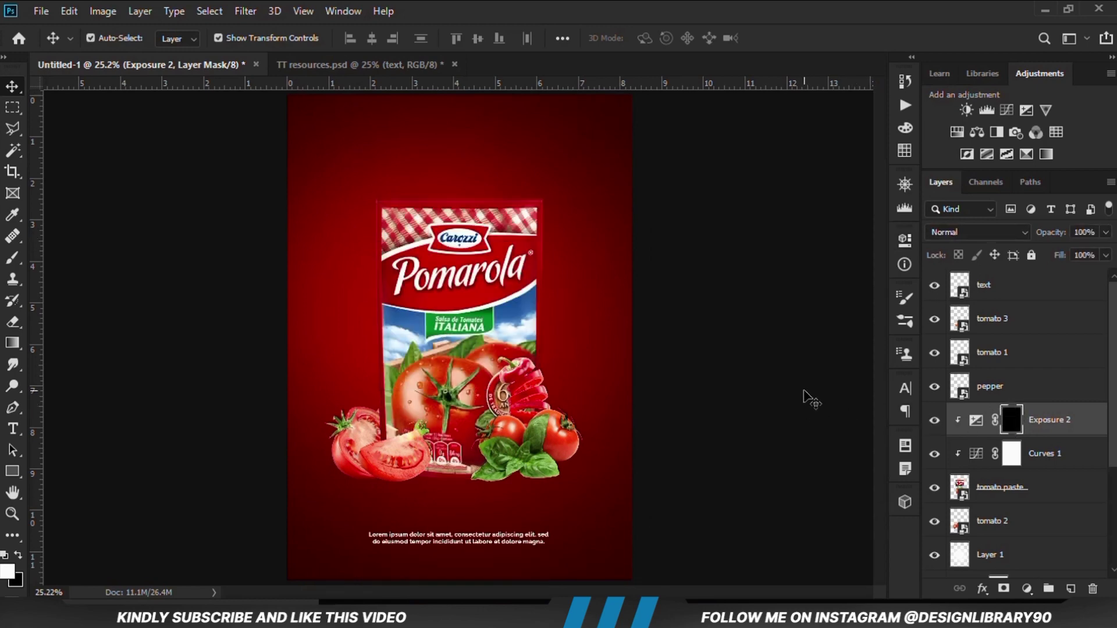
Step: Set up the Brush tool with size 1000, 13% opacity and white (ffffff) as the foreground colour
{"action": "left_click", "coordinate": [10, 258]}
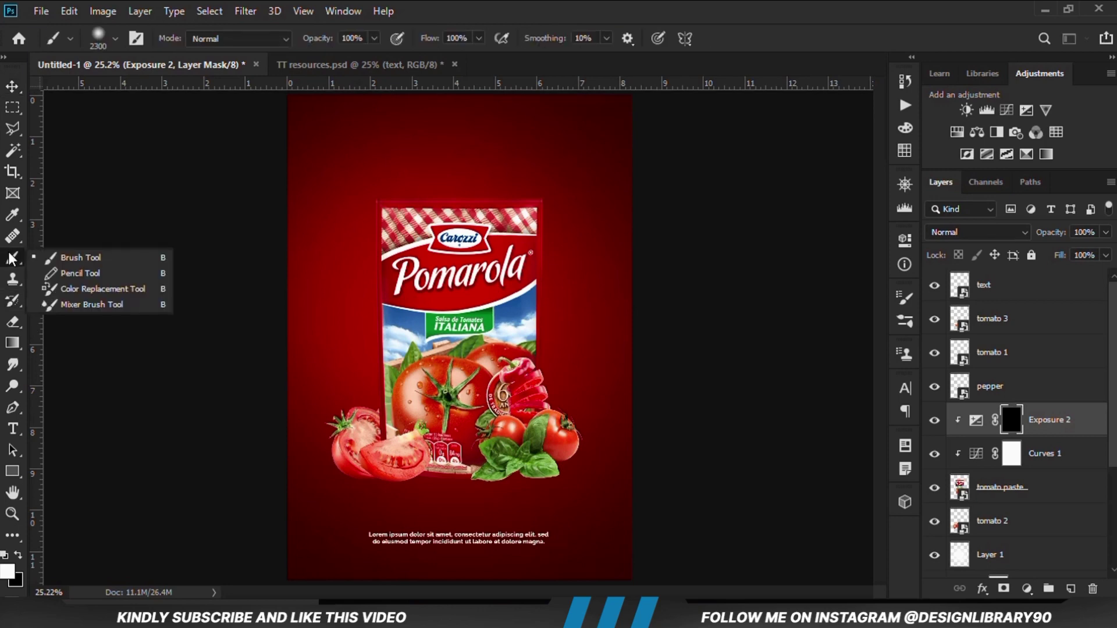
{"action": "left_click", "coordinate": [87, 262]}
{"action": "key", "text": "bracketleft"}
{"action": "key", "text": "bracketleft"}
{"action": "key", "text": "bracketleft"}
{"action": "key", "text": "bracketleft"}
{"action": "key", "text": "bracketleft"}
{"action": "key", "text": "bracketleft"}
{"action": "key", "text": "bracketleft"}
{"action": "key", "text": "bracketleft"}
{"action": "key", "text": "bracketleft"}
{"action": "key", "text": "bracketleft"}
{"action": "key", "text": "bracketleft"}
{"action": "key", "text": "bracketleft"}
{"action": "key", "text": "bracketleft"}
{"action": "key", "text": "bracketleft"}
{"action": "key", "text": "bracketleft"}
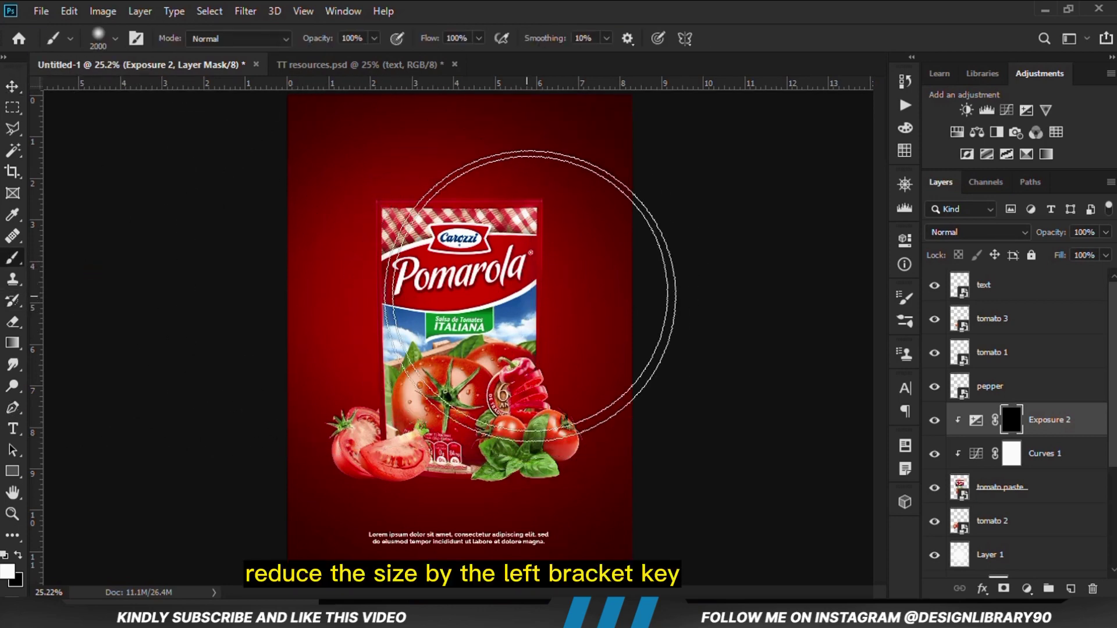
{"action": "key", "text": "bracketright"}
{"action": "key", "text": "bracketright"}
{"action": "left_click", "coordinate": [372, 39]}
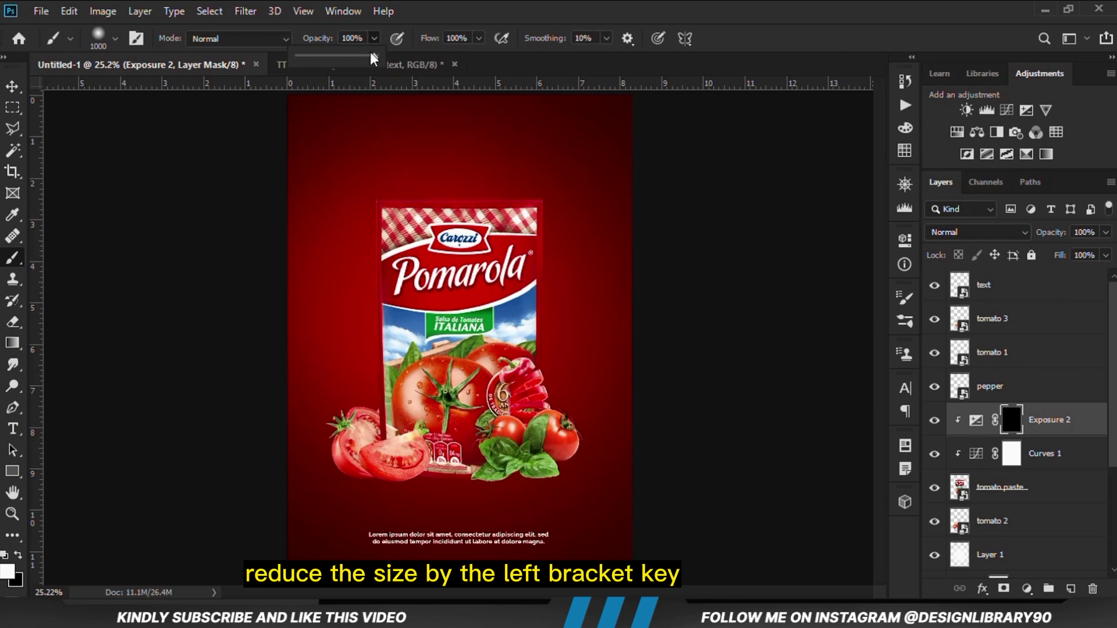
{"action": "left_click_drag", "start_coordinate": [374, 53], "coordinate": [308, 40]}
{"action": "left_click", "coordinate": [465, 4]}
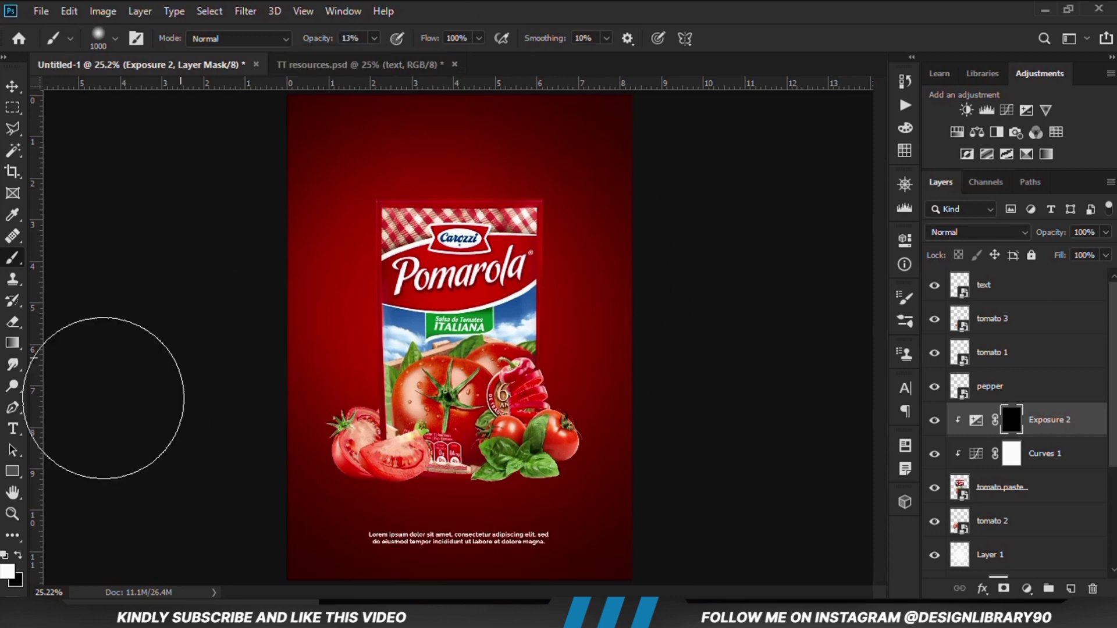
{"action": "left_click", "coordinate": [8, 572]}
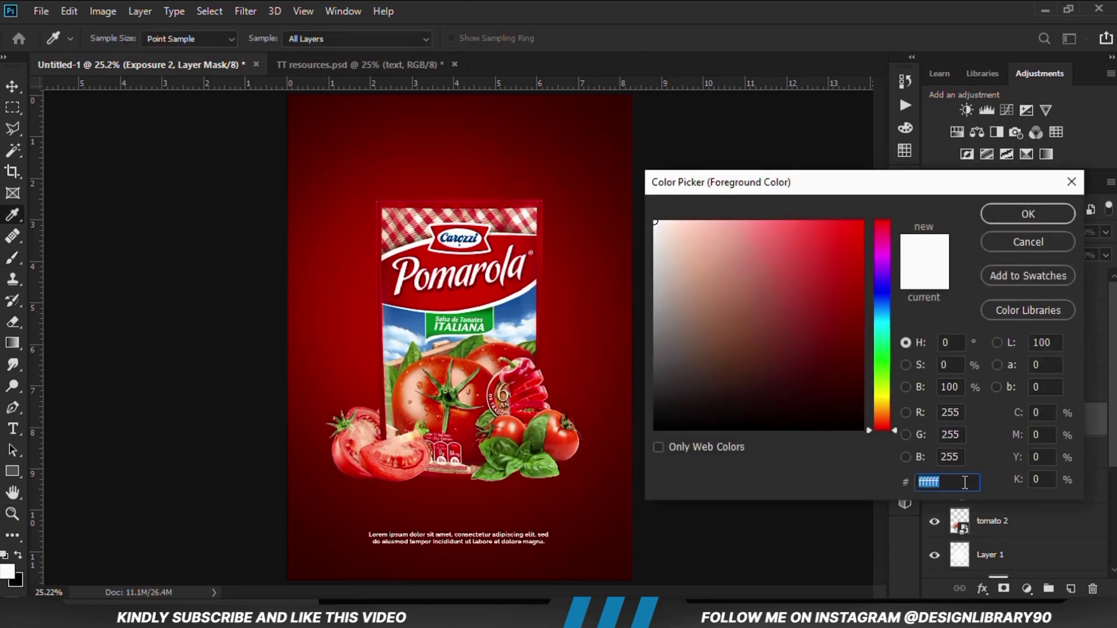
{"action": "left_click", "coordinate": [1021, 215]}
Step: Paint shading into the pouch's Exposure mask along its right side and edges, reducing the brush size to 400
{"action": "scroll", "coordinate": [610, 229], "scroll_direction": "up", "scroll_amount": 4}
{"action": "mouse_move", "coordinate": [593, 229]}
{"action": "left_mouse_down"}
{"action": "mouse_move", "coordinate": [634, 371]}
{"action": "mouse_move", "coordinate": [601, 249]}
{"action": "mouse_move", "coordinate": [599, 460]}
{"action": "mouse_move", "coordinate": [591, 399]}
{"action": "left_mouse_up"}
{"action": "key", "text": "bracketleft"}
{"action": "key", "text": "bracketleft"}
{"action": "key", "text": "bracketleft"}
{"action": "key", "text": "bracketleft"}
{"action": "key", "text": "bracketleft"}
{"action": "key", "text": "bracketleft"}
{"action": "key", "text": "bracketleft"}
{"action": "key", "text": "bracketleft"}
{"action": "key", "text": "bracketright"}
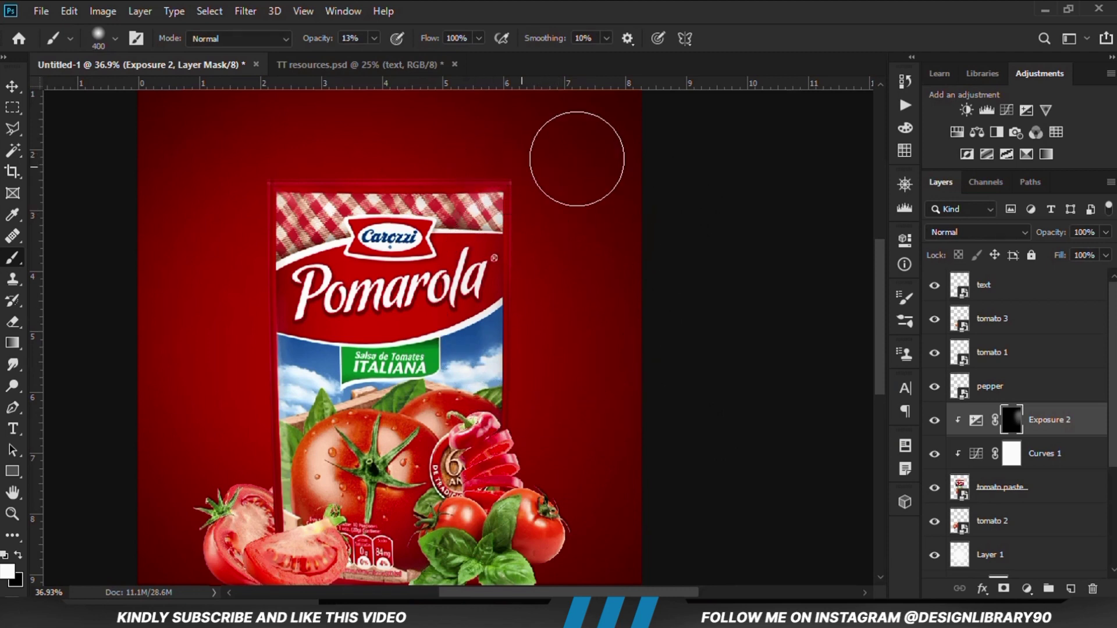
{"action": "mouse_move", "coordinate": [506, 531]}
{"action": "left_mouse_down"}
{"action": "mouse_move", "coordinate": [503, 183]}
{"action": "mouse_move", "coordinate": [378, 145]}
{"action": "left_mouse_up"}
{"action": "mouse_move", "coordinate": [277, 462]}
{"action": "left_mouse_down"}
{"action": "mouse_move", "coordinate": [375, 530]}
{"action": "mouse_move", "coordinate": [332, 516]}
{"action": "mouse_move", "coordinate": [458, 538]}
{"action": "mouse_move", "coordinate": [493, 520]}
{"action": "mouse_move", "coordinate": [450, 523]}
{"action": "mouse_move", "coordinate": [509, 430]}
{"action": "left_mouse_up"}
{"action": "left_click", "coordinate": [934, 420]}
{"action": "left_click", "coordinate": [934, 420]}
{"action": "key", "text": "ctrl+minus"}
{"action": "key", "text": "ctrl+minus"}
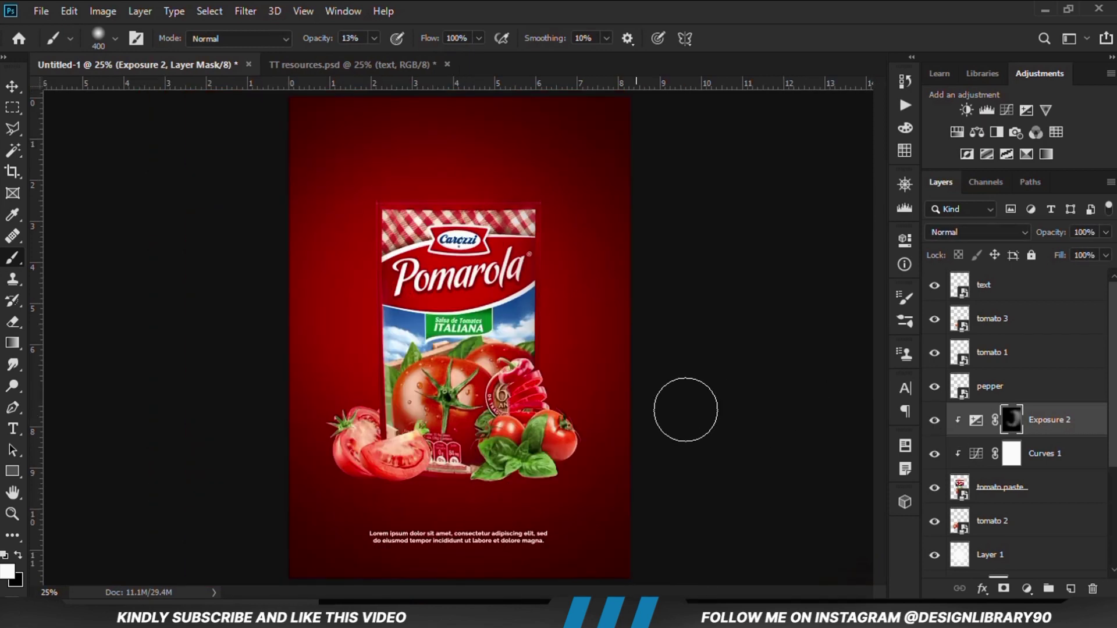
Step: Create a new blank layer between the tomato 2 and tomato paste layers
{"action": "key", "text": "v"}
{"action": "left_click", "coordinate": [140, 204]}
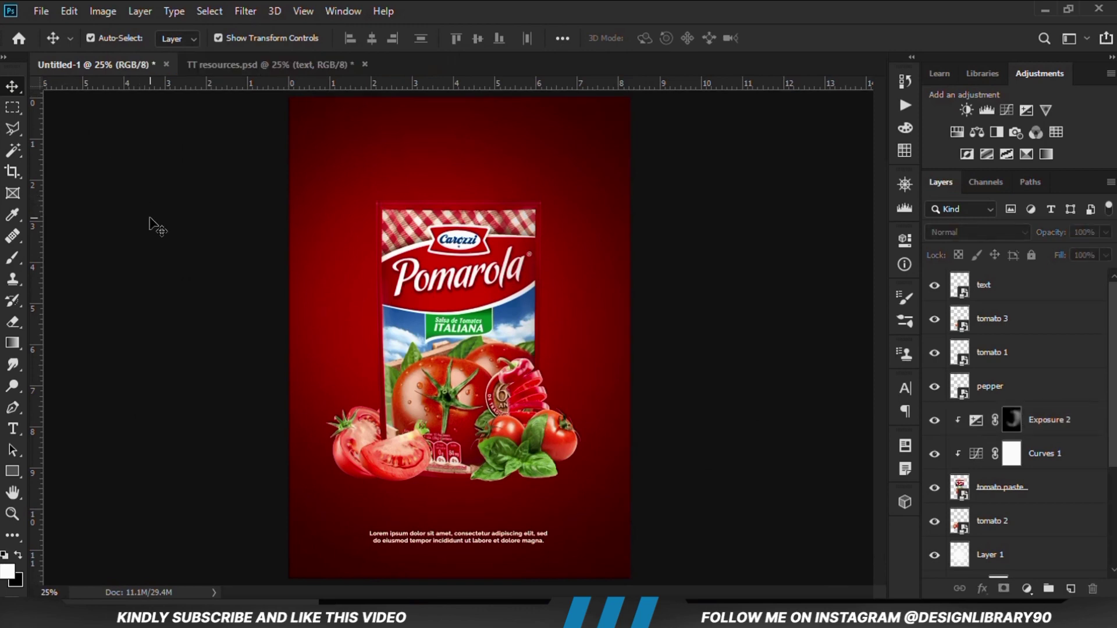
{"action": "left_click", "coordinate": [459, 292]}
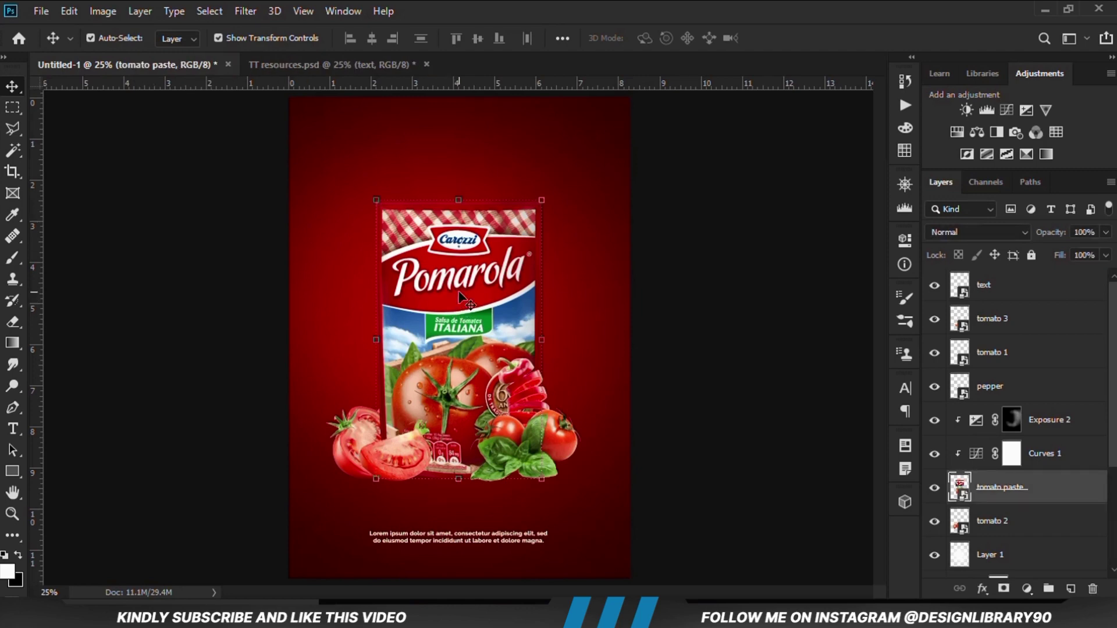
{"action": "left_click", "coordinate": [934, 494]}
{"action": "left_click", "coordinate": [935, 494]}
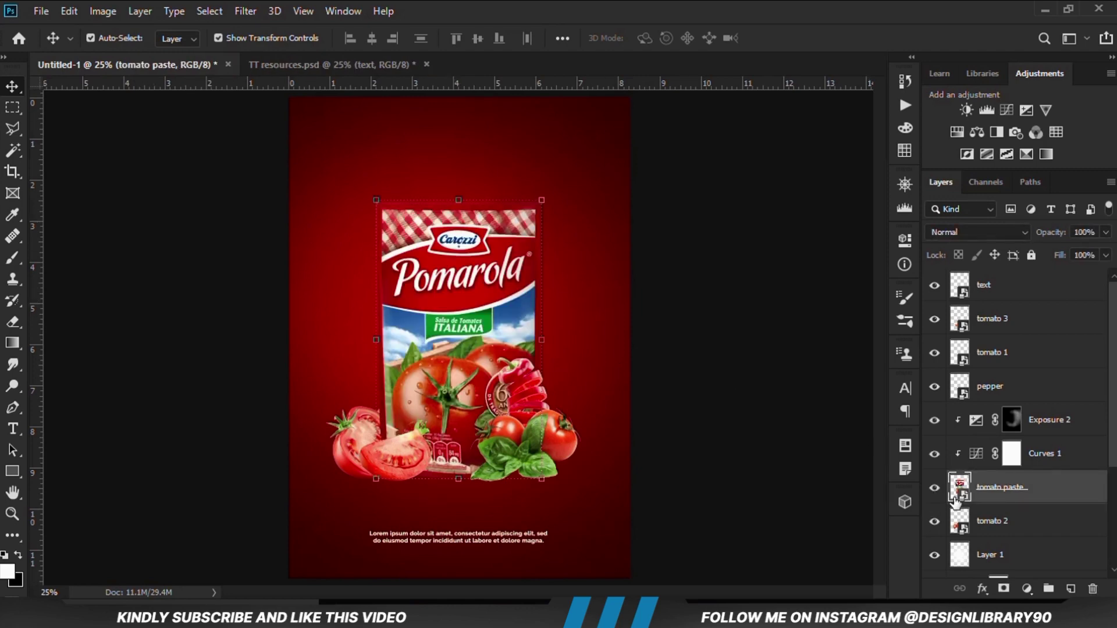
{"action": "left_click", "coordinate": [1020, 534]}
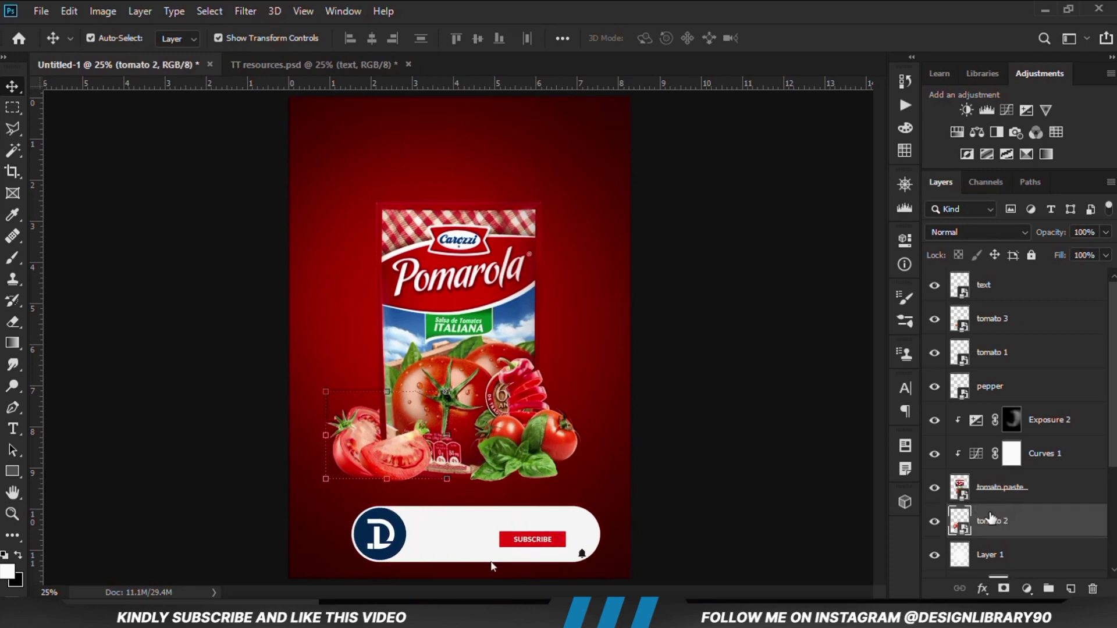
{"action": "left_click", "coordinate": [1070, 588]}
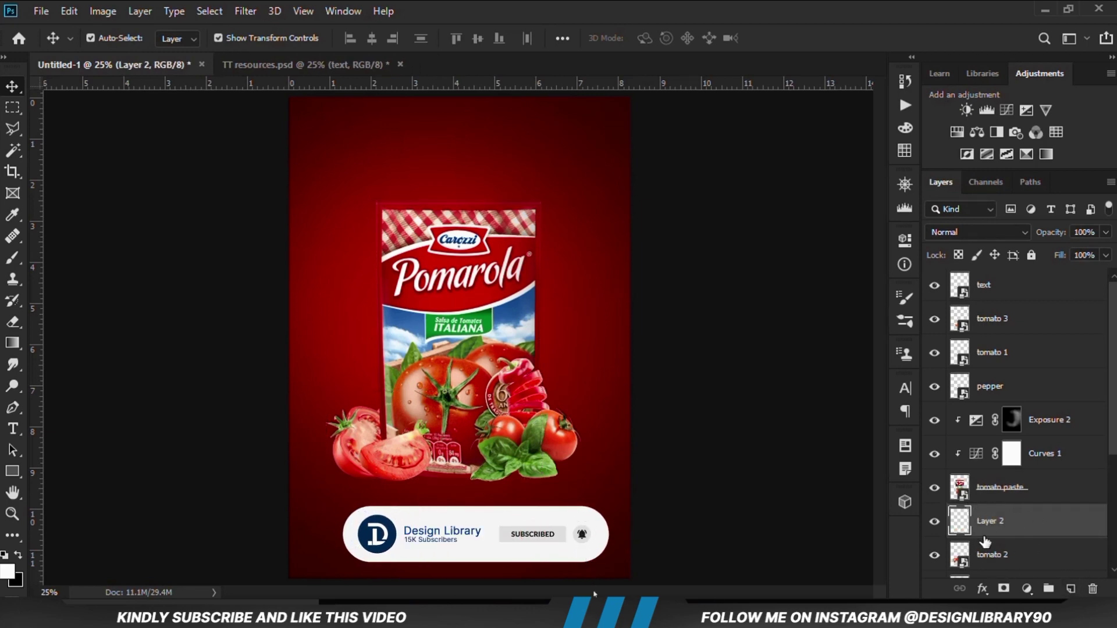
Step: Draw a Polygonal Lasso selection from the pouch's upper-right corner down past its right side to the tomatoes with basil
{"action": "right_click", "coordinate": [11, 133]}
{"action": "left_click", "coordinate": [65, 150]}
{"action": "scroll", "coordinate": [590, 355], "scroll_direction": "up", "scroll_amount": 3}
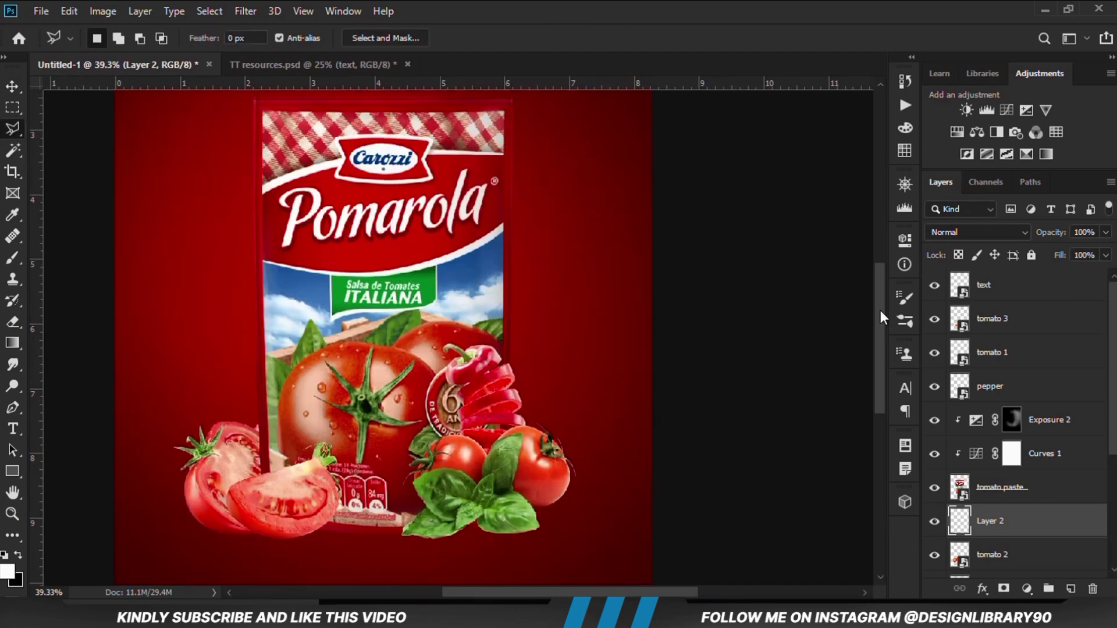
{"action": "scroll", "coordinate": [816, 302], "scroll_direction": "up", "scroll_amount": 1}
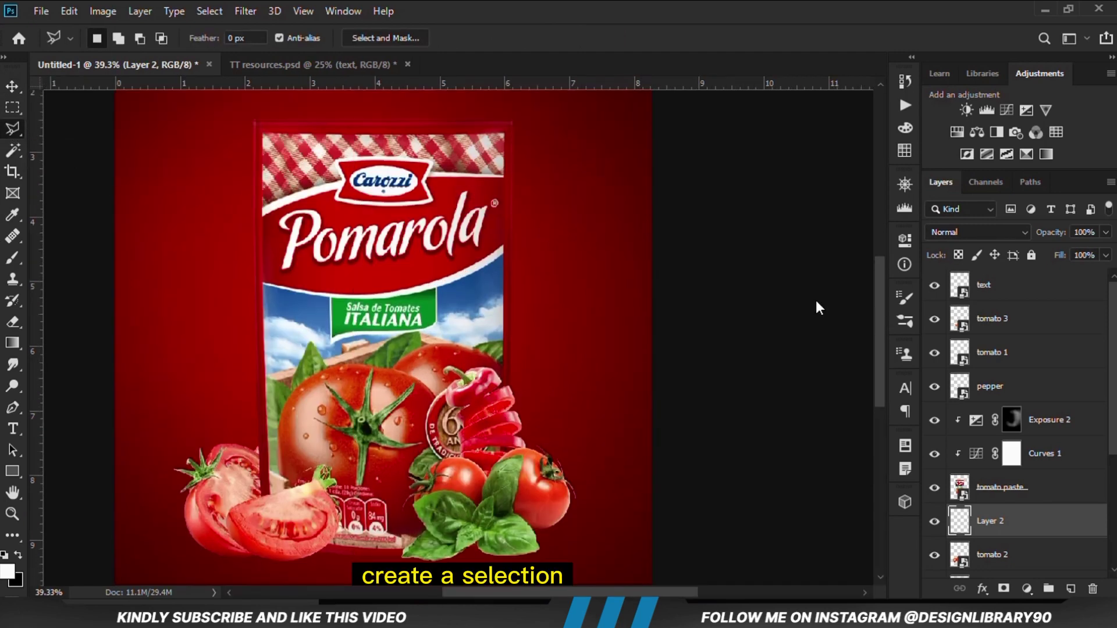
{"action": "left_click", "coordinate": [513, 123]}
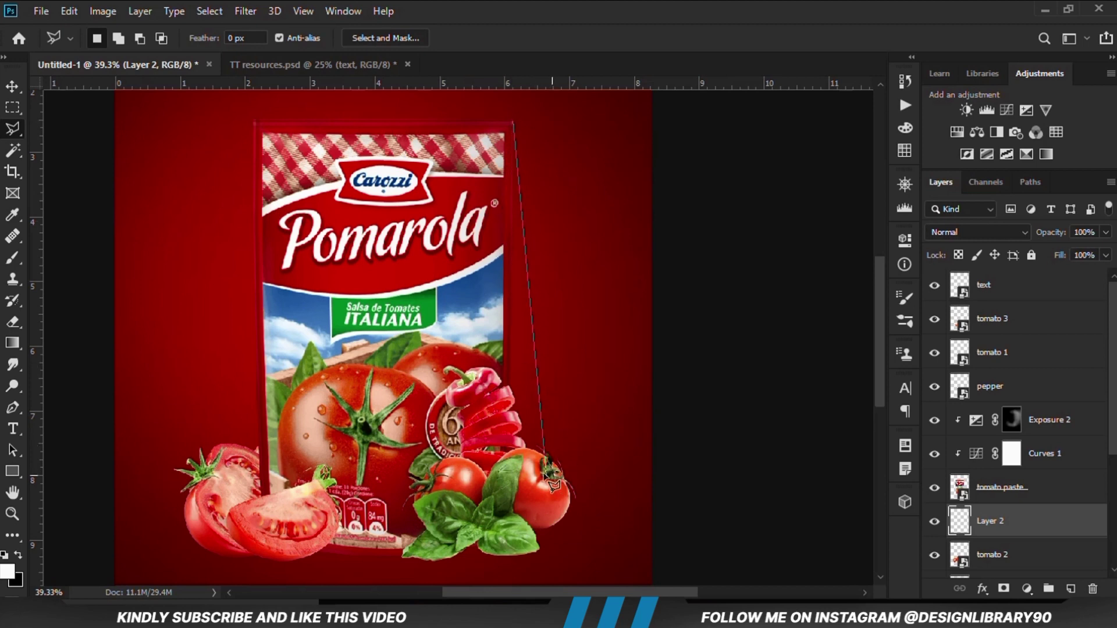
{"action": "left_click", "coordinate": [540, 464]}
{"action": "left_click", "coordinate": [542, 511]}
{"action": "left_click", "coordinate": [439, 539]}
{"action": "left_click", "coordinate": [439, 358]}
{"action": "left_click", "coordinate": [513, 124]}
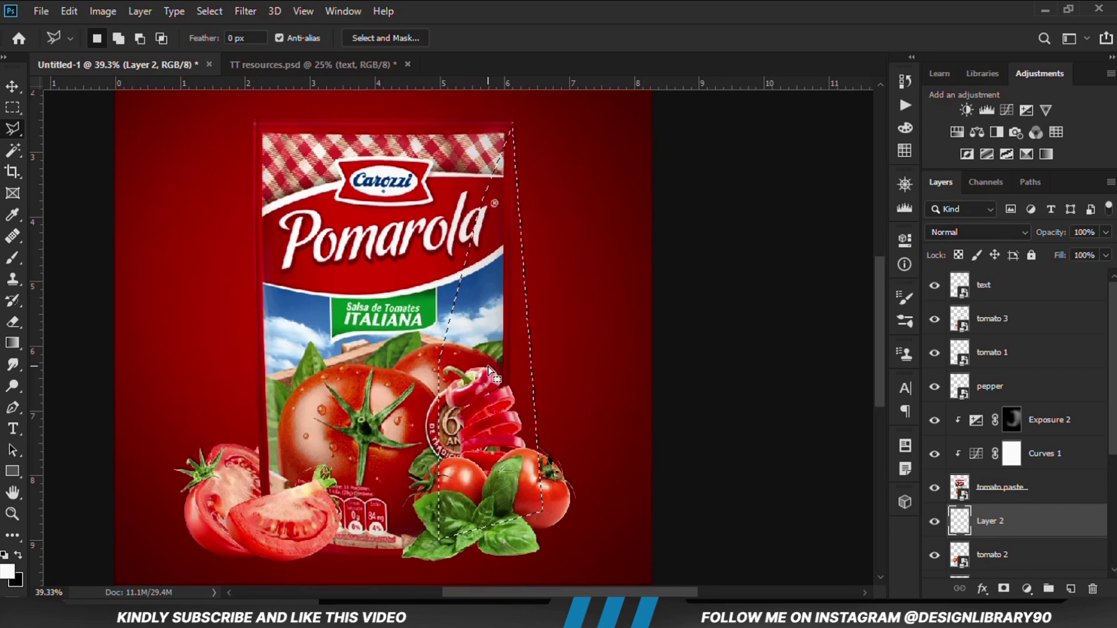
Step: Start a Fill of the polygonal selection on Layer 2 using a custom colour
{"action": "right_click", "coordinate": [494, 363]}
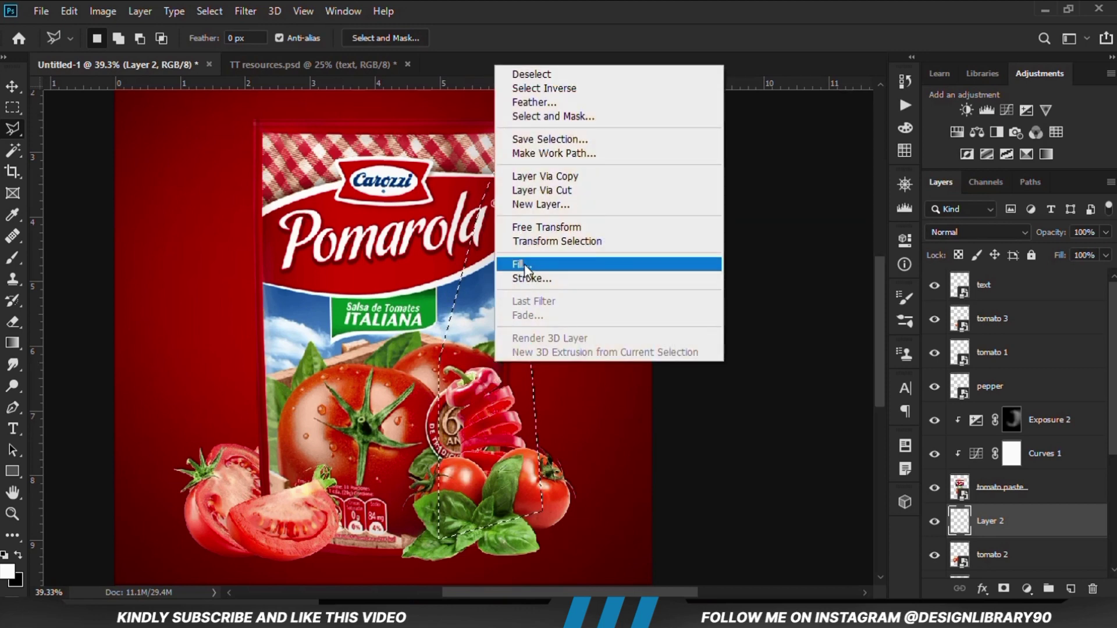
{"action": "left_click", "coordinate": [524, 264]}
{"action": "left_click", "coordinate": [549, 145]}
{"action": "left_click", "coordinate": [536, 188]}
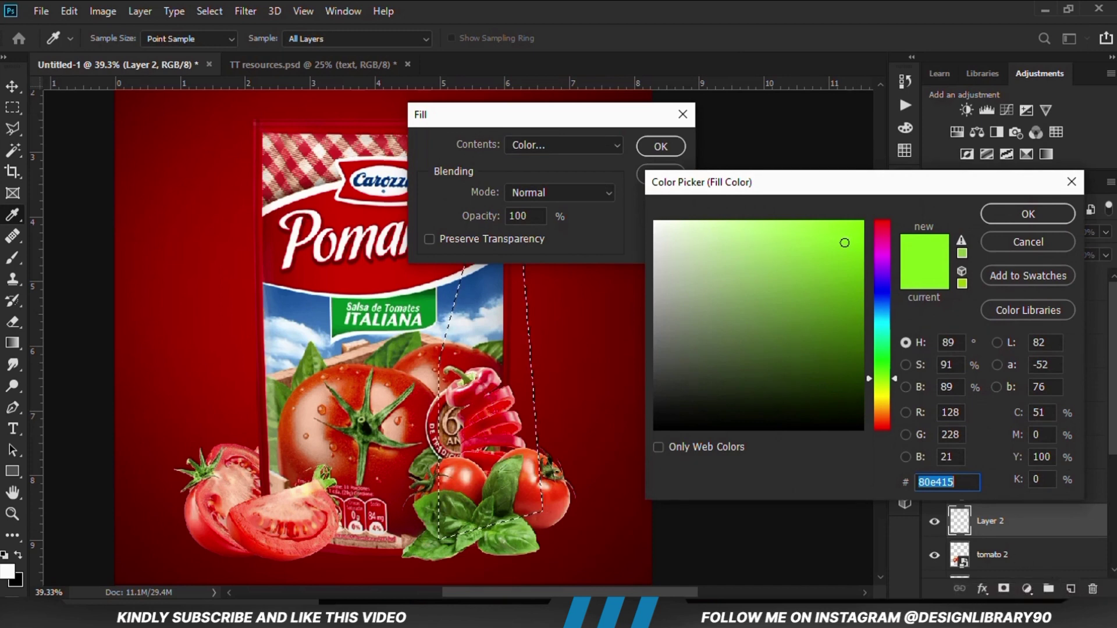
Step: Switch to Notepad and copy the colour code 660206, then return to the Photoshop colour picker
{"action": "left_click", "coordinate": [782, 597]}
{"action": "left_click", "coordinate": [272, 276]}
{"action": "double_click", "coordinate": [240, 275]}
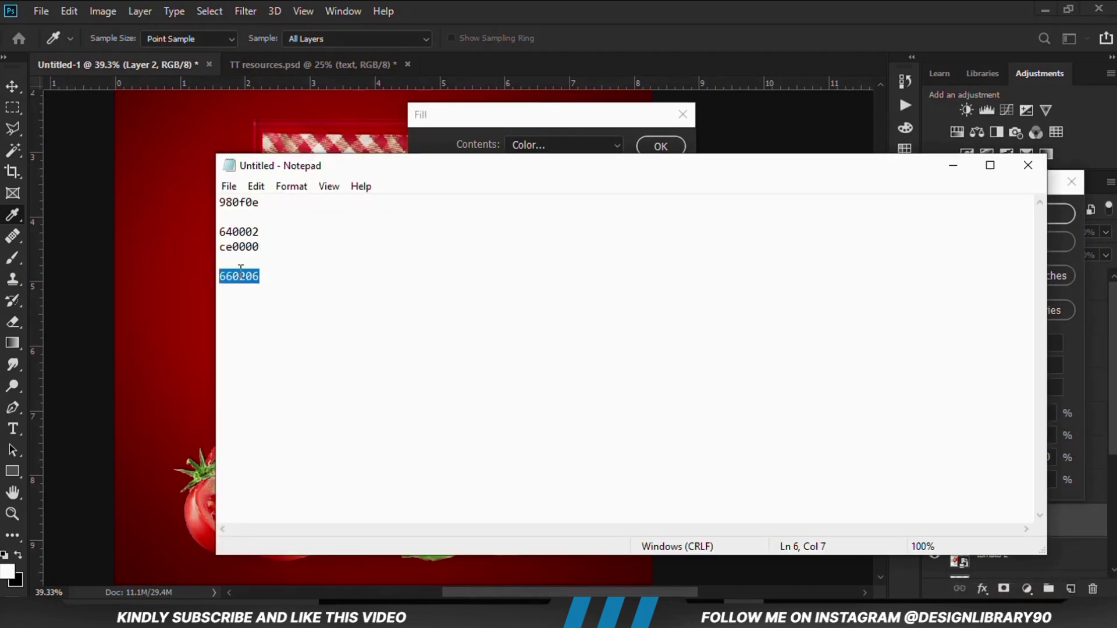
{"action": "right_click", "coordinate": [240, 275]}
{"action": "left_click", "coordinate": [278, 327]}
{"action": "left_click", "coordinate": [591, 9]}
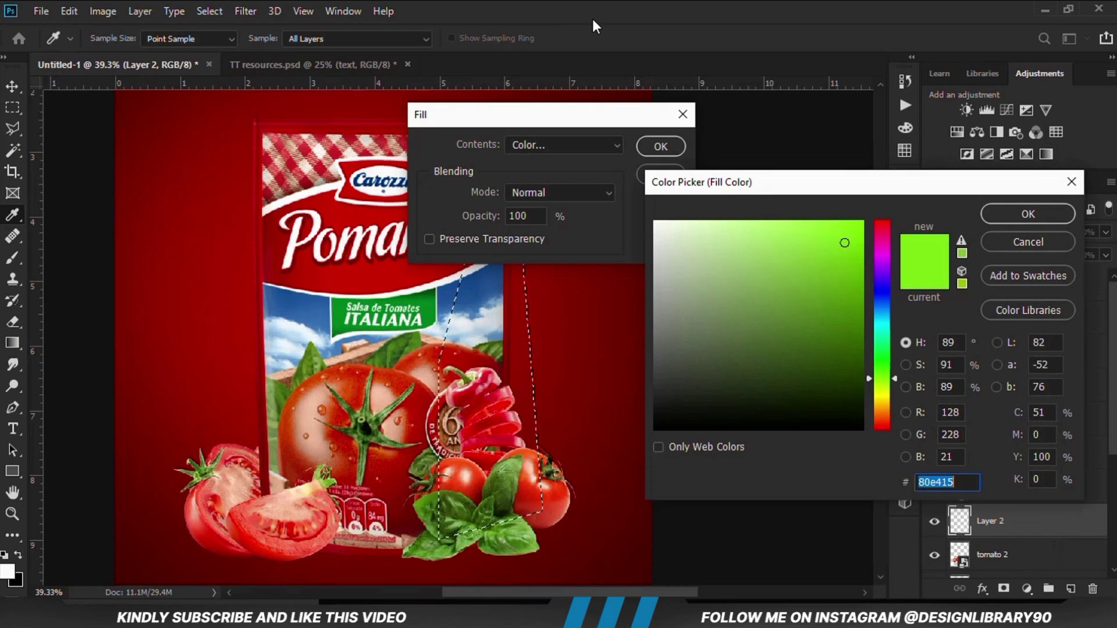
Step: Fill the shadow selection with the colour 660206 and deselect it
{"action": "right_click", "coordinate": [936, 481]}
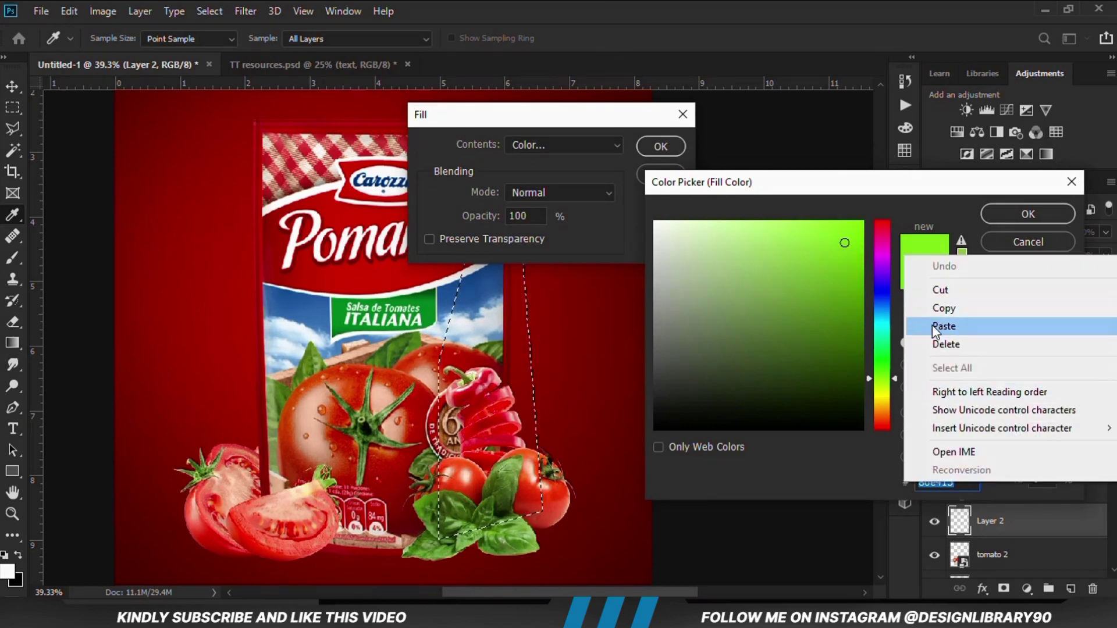
{"action": "left_click", "coordinate": [932, 326]}
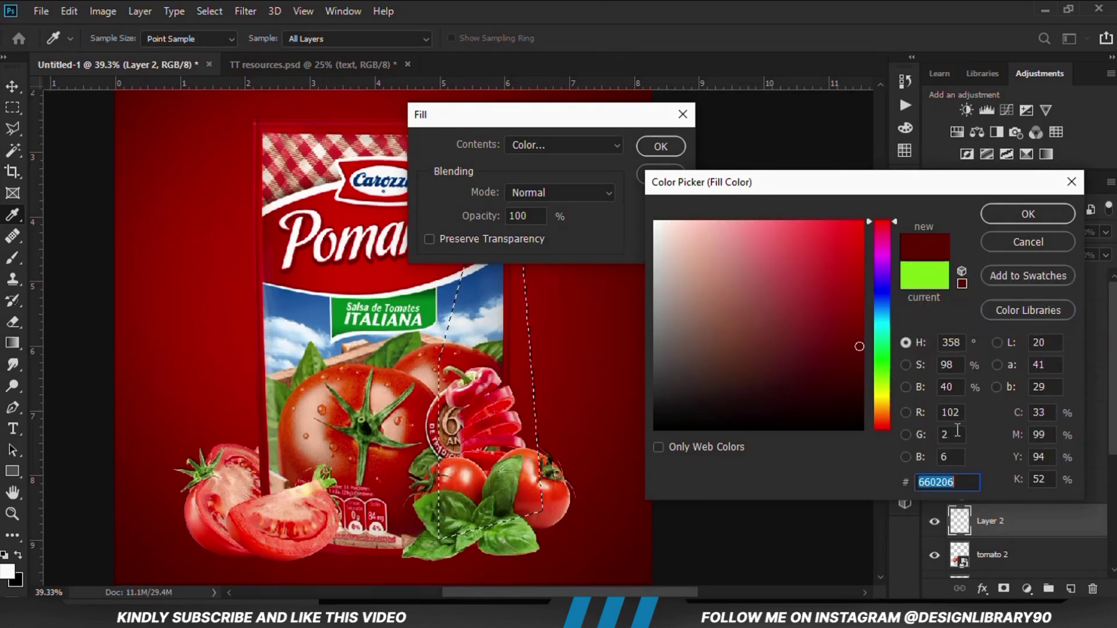
{"action": "left_click", "coordinate": [987, 219]}
{"action": "left_click", "coordinate": [649, 145]}
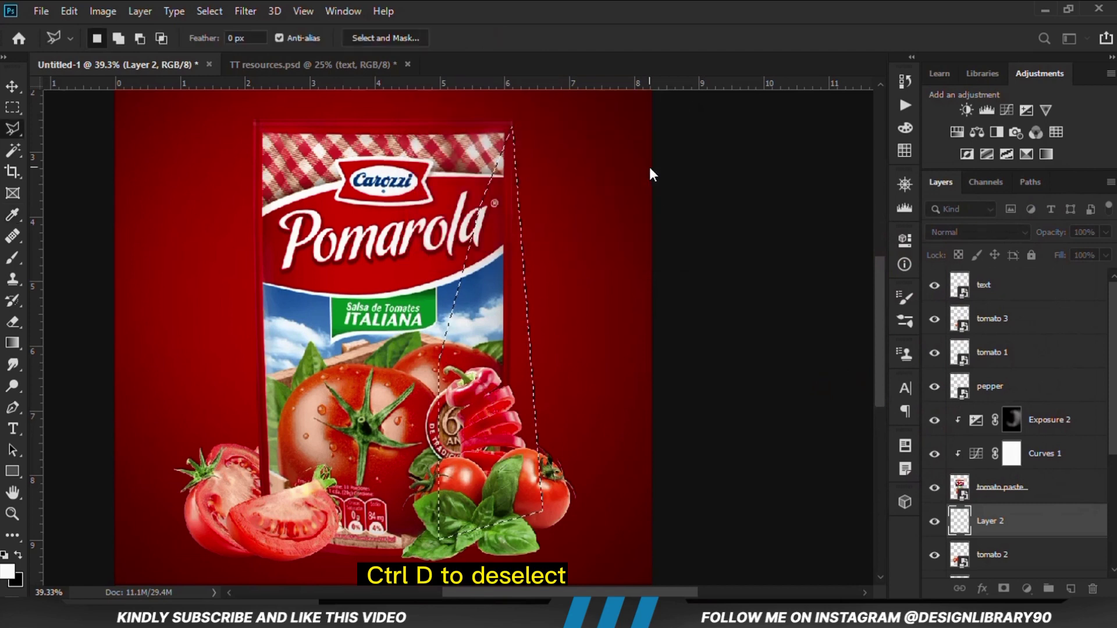
{"action": "key", "text": "ctrl+d"}
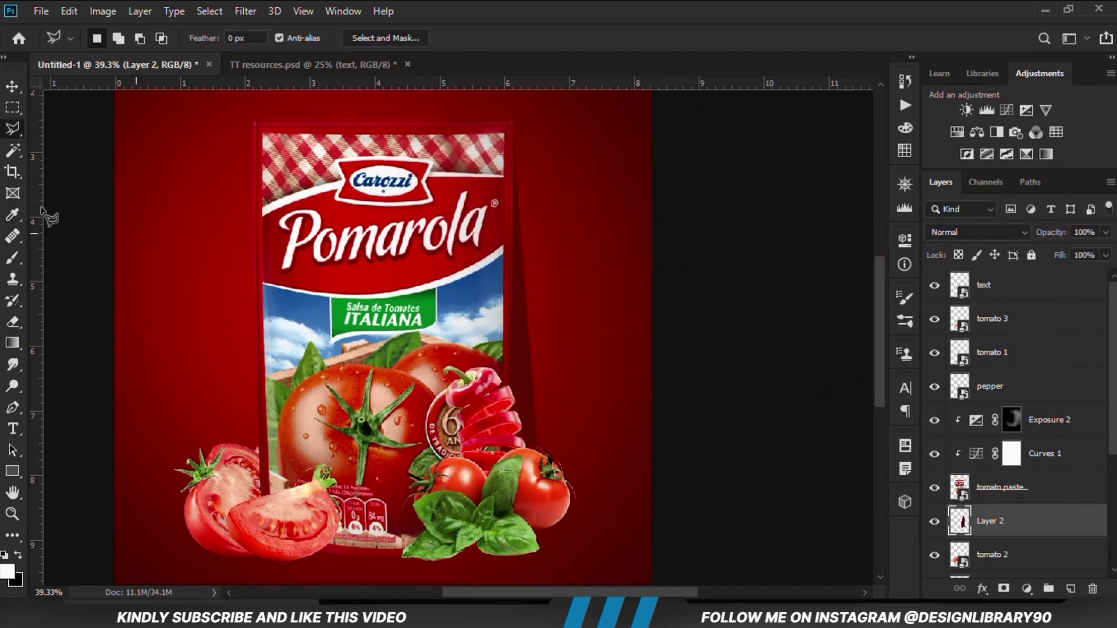
Step: Add an Exposure adjustment of -2.72 clipped to the shadow on Layer 2, and invert its mask to black
{"action": "left_click", "coordinate": [14, 87]}
{"action": "left_click", "coordinate": [716, 443]}
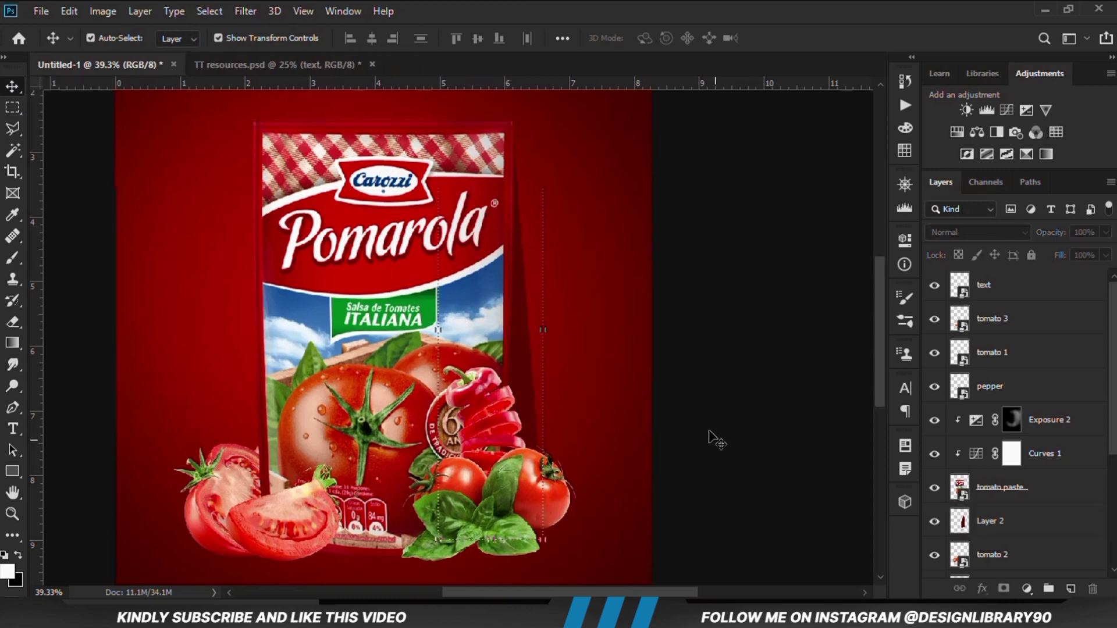
{"action": "scroll", "coordinate": [642, 432], "scroll_direction": "down", "scroll_amount": 1}
{"action": "left_click", "coordinate": [561, 407]}
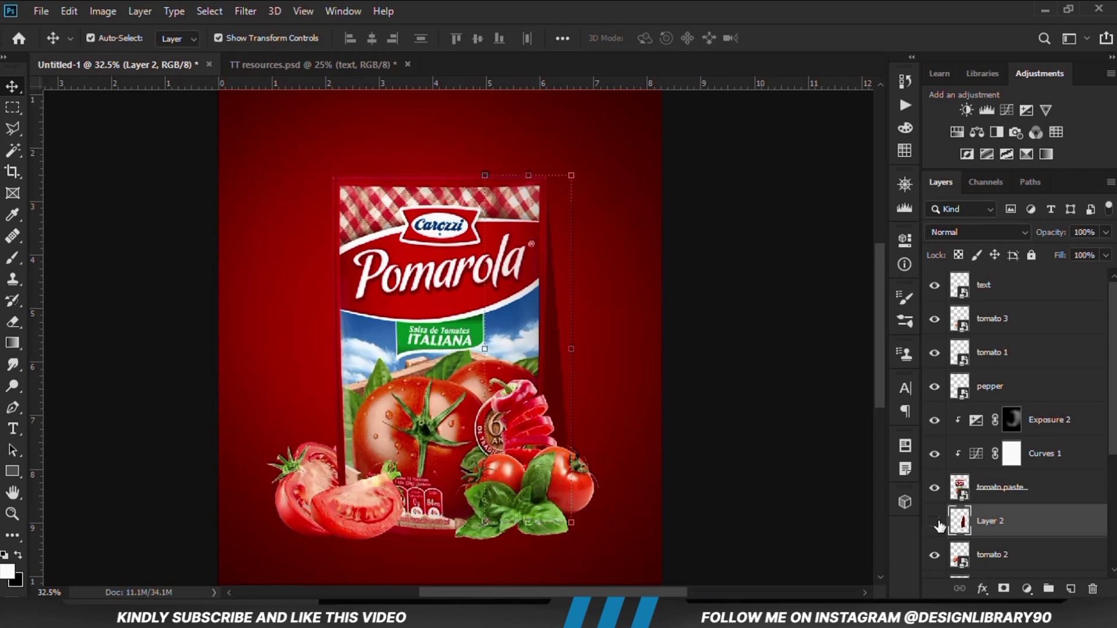
{"action": "left_click", "coordinate": [935, 521]}
{"action": "left_click", "coordinate": [1026, 588]}
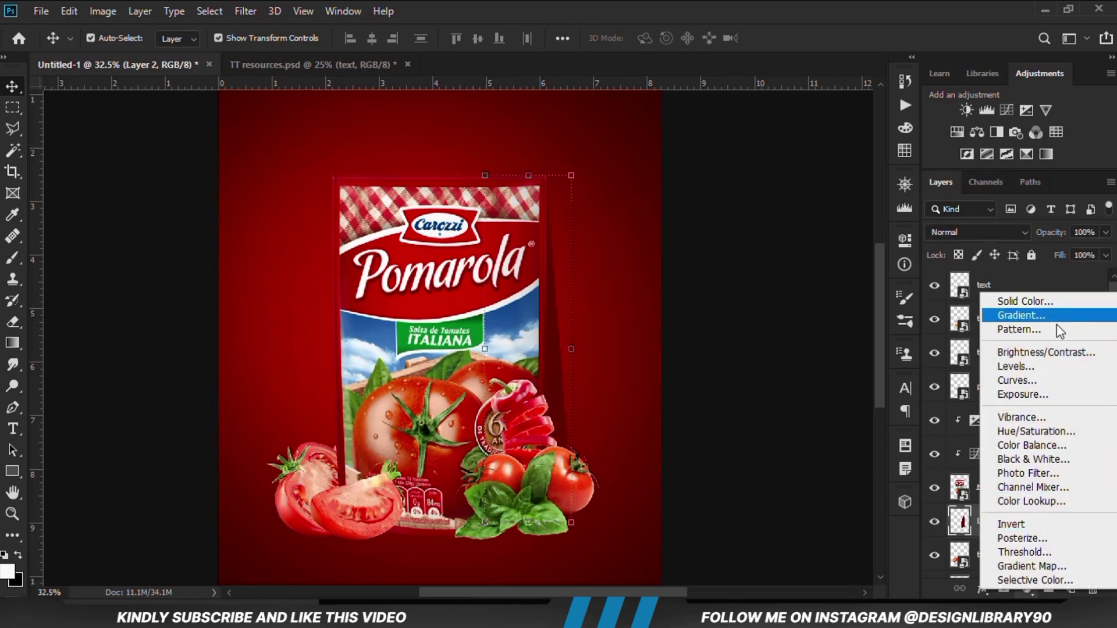
{"action": "left_click", "coordinate": [1022, 398]}
{"action": "left_click", "coordinate": [723, 324]}
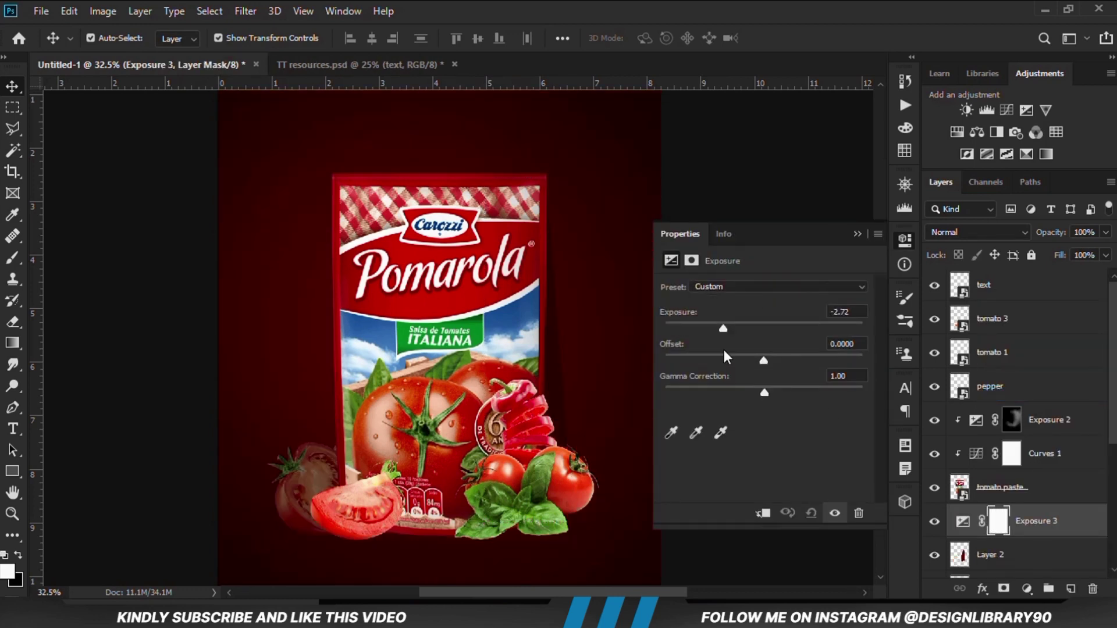
{"action": "left_click", "coordinate": [761, 514]}
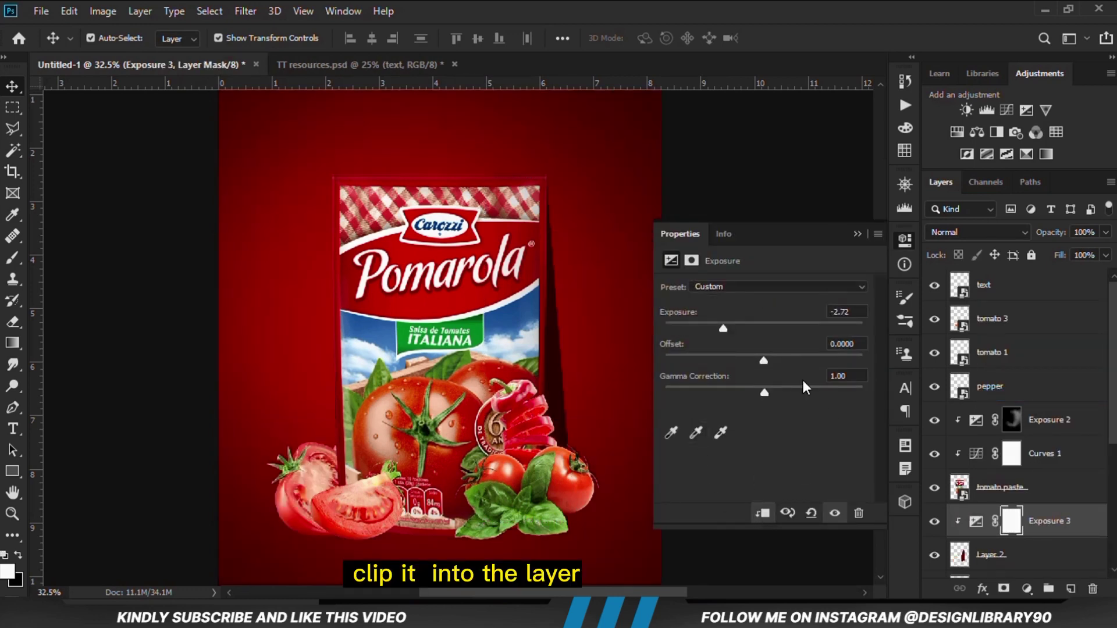
{"action": "left_click", "coordinate": [857, 234]}
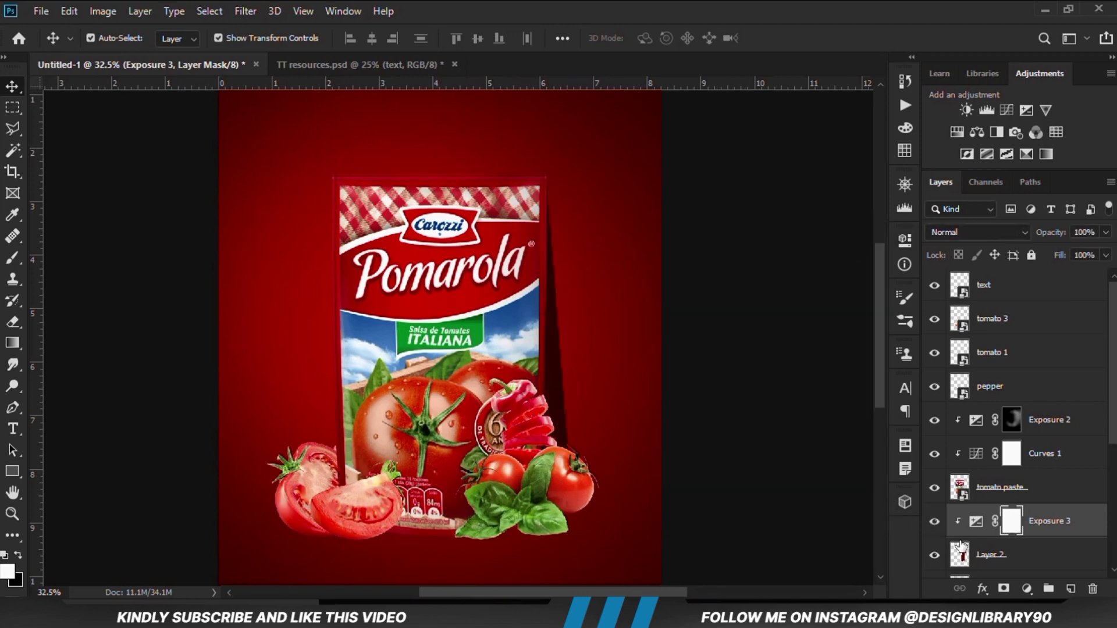
{"action": "key", "text": "ctrl+i"}
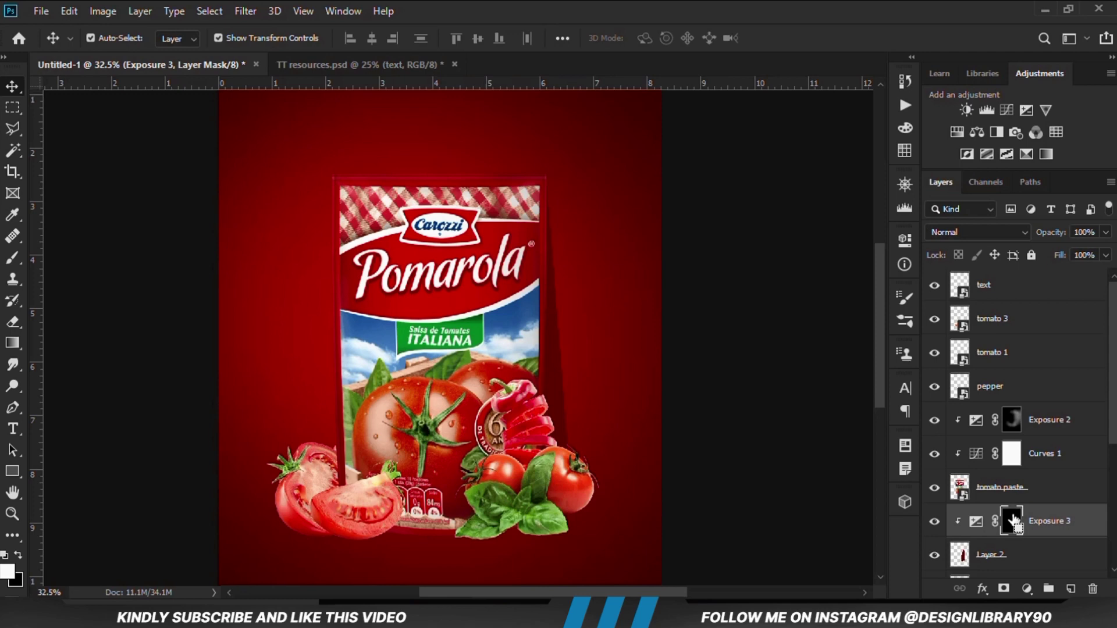
Step: Set up the Brush tool with white (ffffff) as the foreground colour and 56% opacity
{"action": "left_click", "coordinate": [12, 258]}
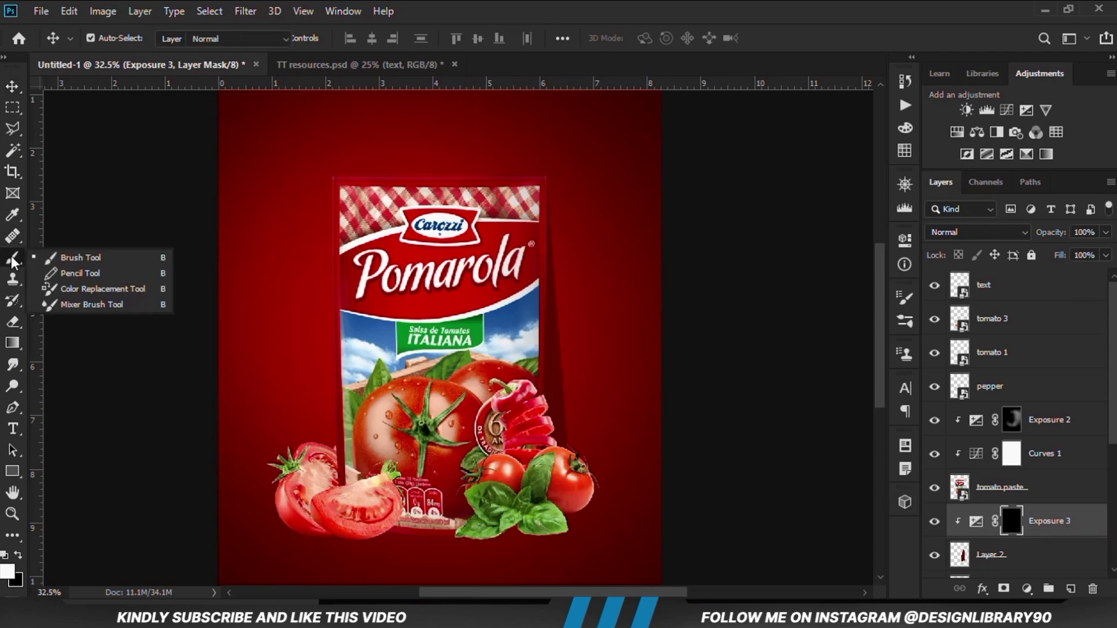
{"action": "left_click", "coordinate": [87, 258]}
{"action": "left_click", "coordinate": [7, 571]}
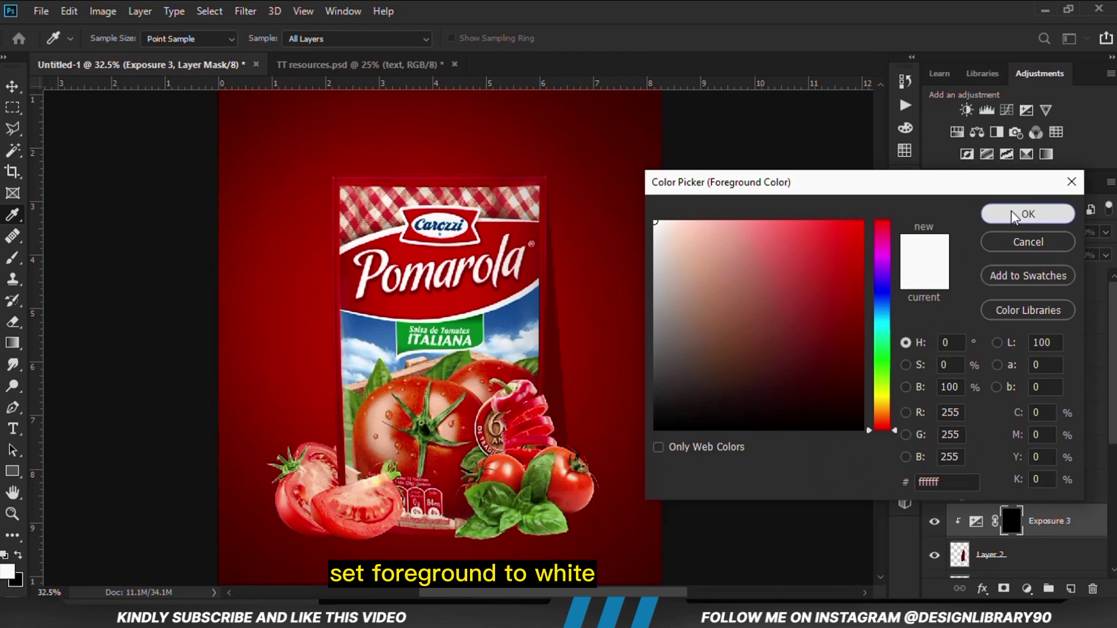
{"action": "left_click", "coordinate": [1027, 213]}
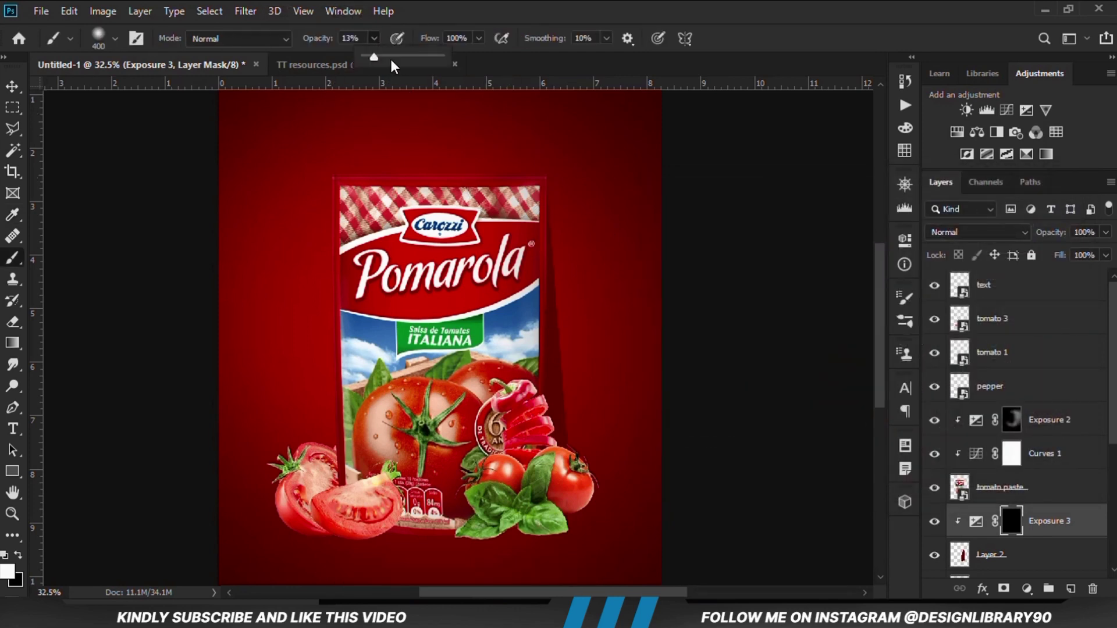
{"action": "left_click_drag", "start_coordinate": [399, 57], "coordinate": [408, 62]}
Step: Paint darker shading into the Exposure 3 mask along the shadow beside the pouch, reducing the brush size to 125
{"action": "scroll", "coordinate": [671, 271], "scroll_direction": "up", "scroll_amount": 3}
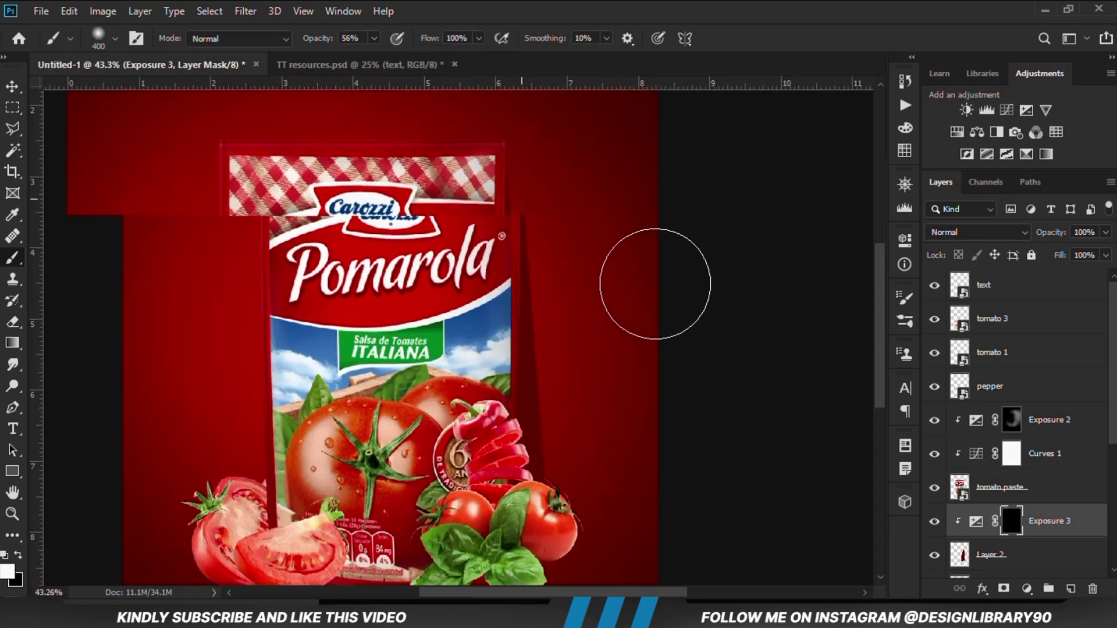
{"action": "mouse_move", "coordinate": [548, 163]}
{"action": "left_mouse_down"}
{"action": "mouse_move", "coordinate": [578, 282]}
{"action": "mouse_move", "coordinate": [586, 256]}
{"action": "mouse_move", "coordinate": [584, 315]}
{"action": "left_mouse_up"}
{"action": "key", "text": "bracketleft"}
{"action": "key", "text": "bracketleft"}
{"action": "key", "text": "bracketleft"}
{"action": "key", "text": "bracketleft"}
{"action": "key", "text": "bracketleft"}
{"action": "key", "text": "bracketleft"}
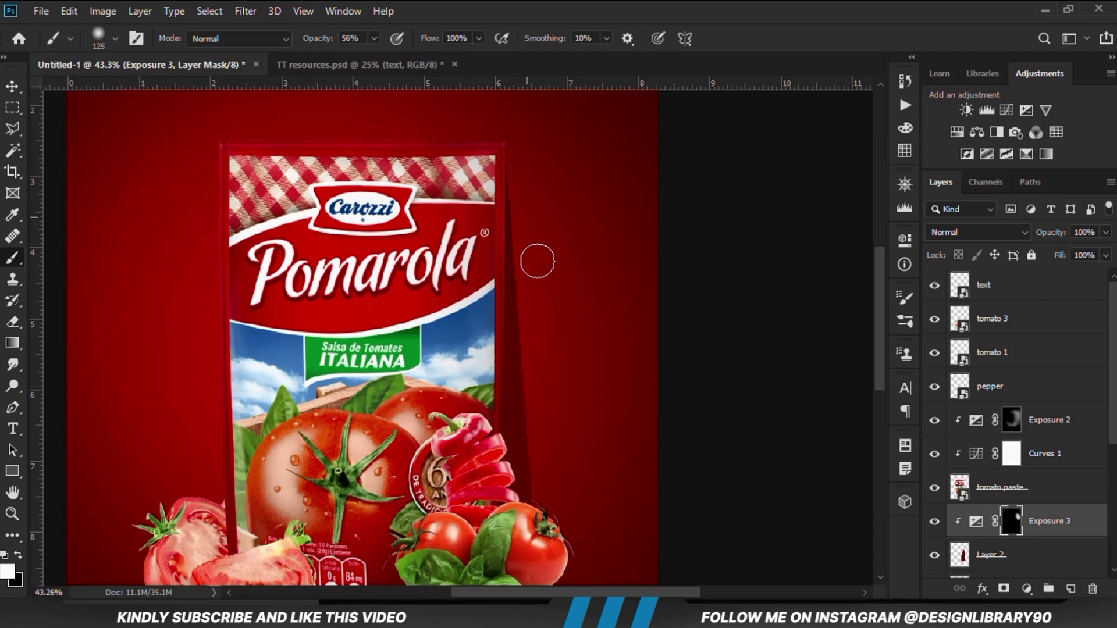
{"action": "scroll", "coordinate": [568, 436], "scroll_direction": "up", "scroll_amount": 3}
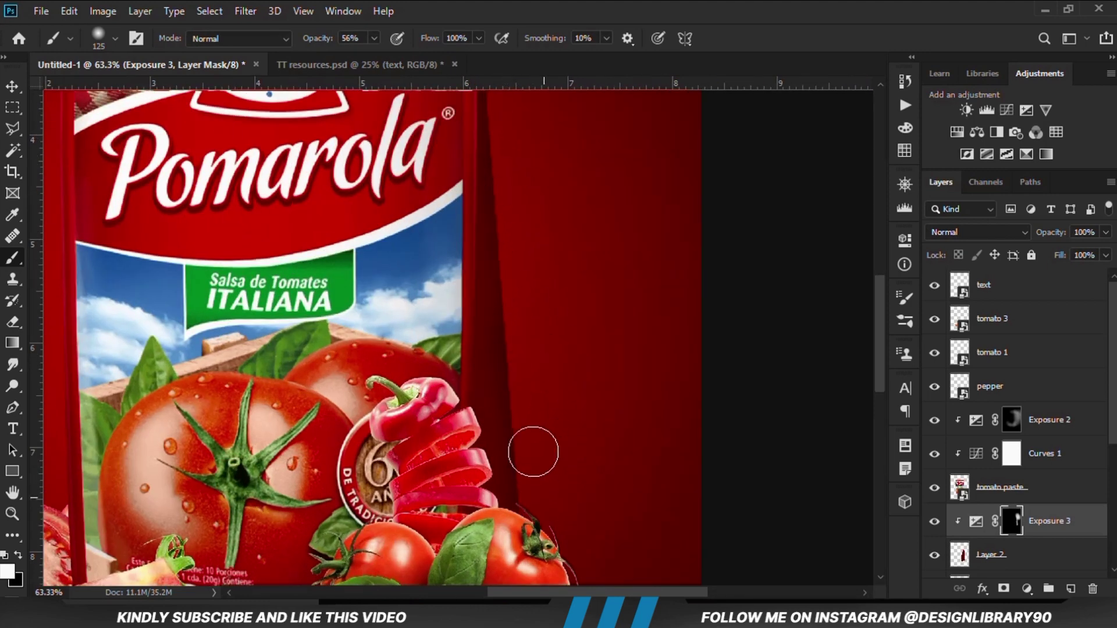
{"action": "scroll", "coordinate": [532, 510], "scroll_direction": "down", "scroll_amount": 1}
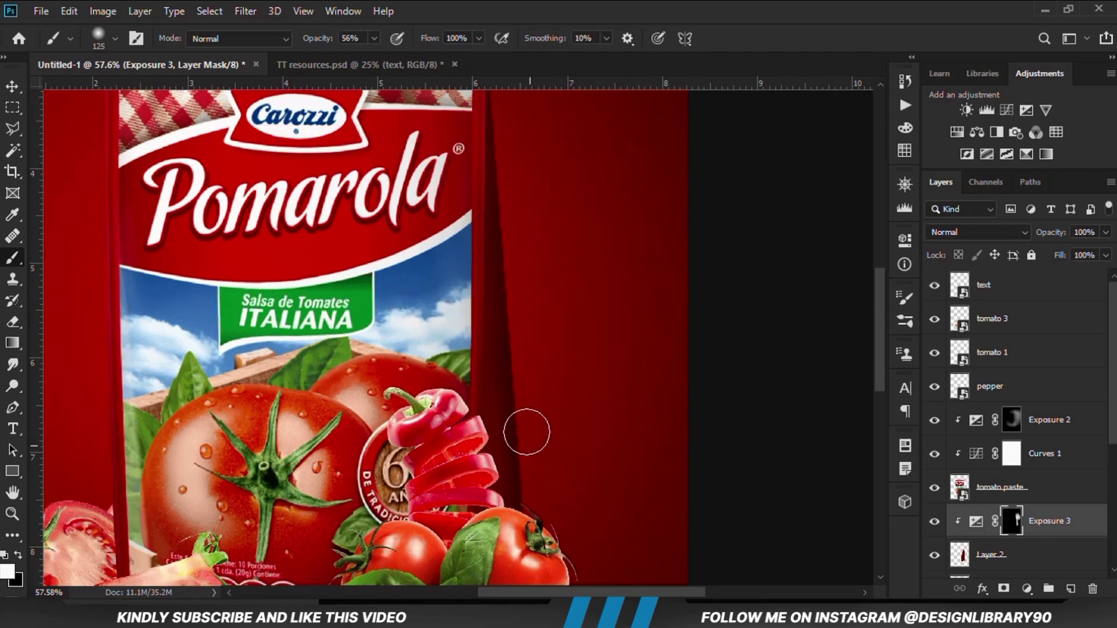
{"action": "scroll", "coordinate": [547, 483], "scroll_direction": "down", "scroll_amount": 3}
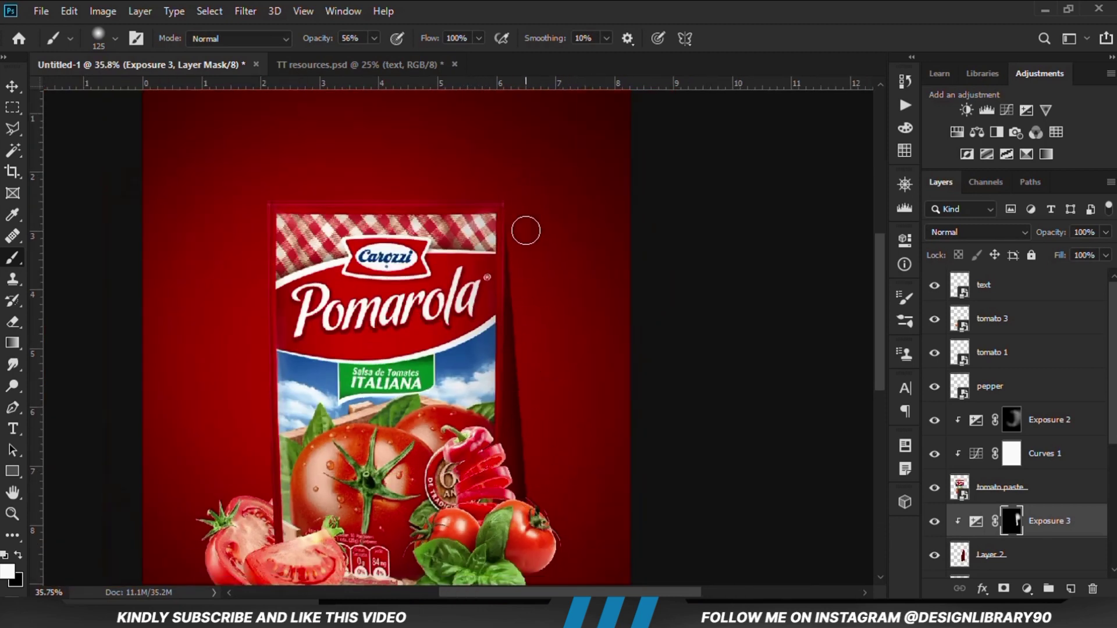
{"action": "scroll", "coordinate": [520, 238], "scroll_direction": "up", "scroll_amount": 3}
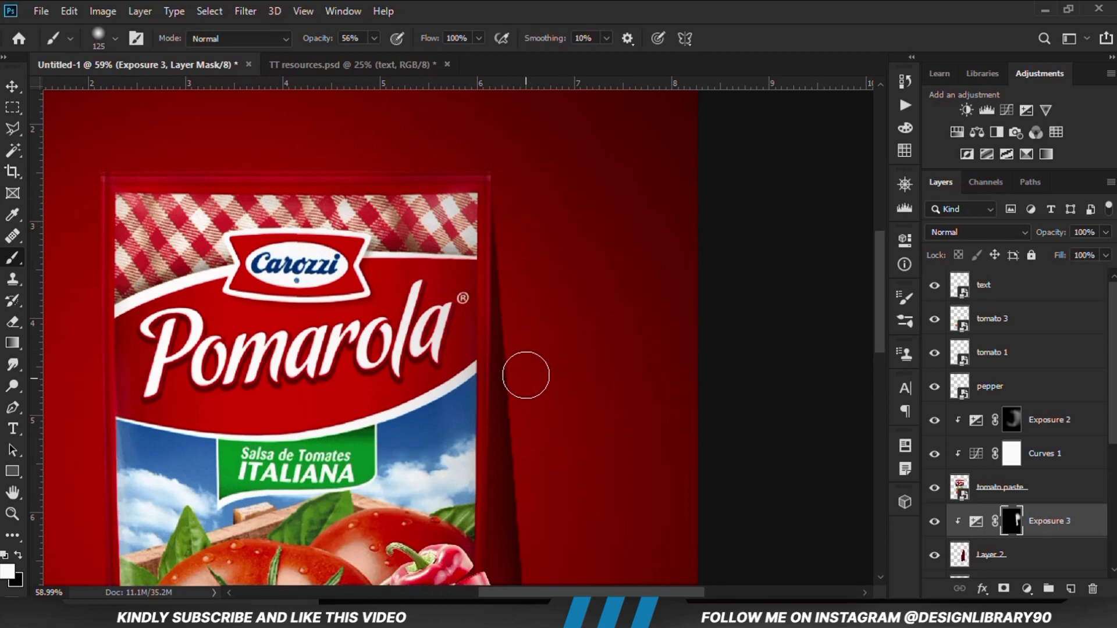
{"action": "scroll", "coordinate": [540, 301], "scroll_direction": "down", "scroll_amount": 2}
{"action": "scroll", "coordinate": [538, 304], "scroll_direction": "down", "scroll_amount": 2}
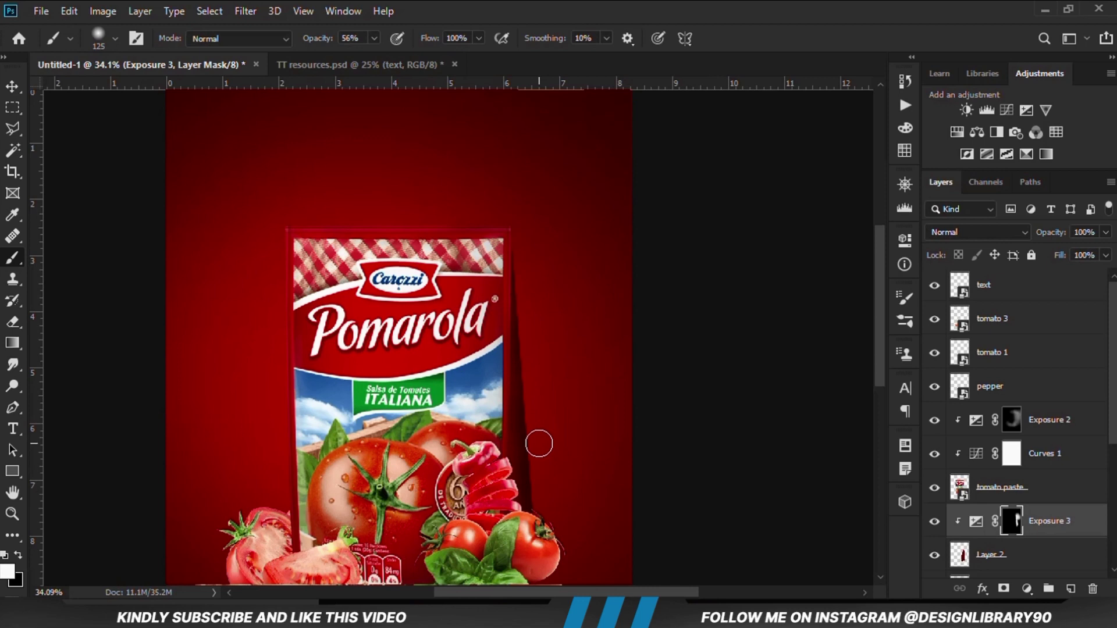
{"action": "left_click", "coordinate": [936, 525]}
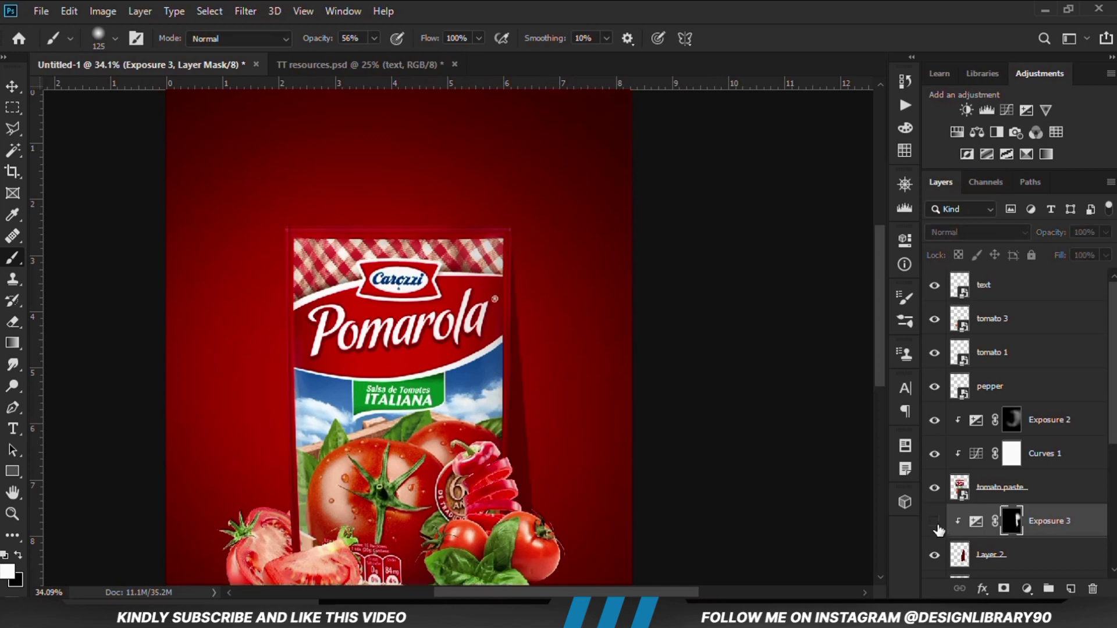
Step: Add another Exposure adjustment of +3.06 above Exposure 3, clipped to the shadow layer, and invert its mask to black
{"action": "left_click", "coordinate": [1025, 586]}
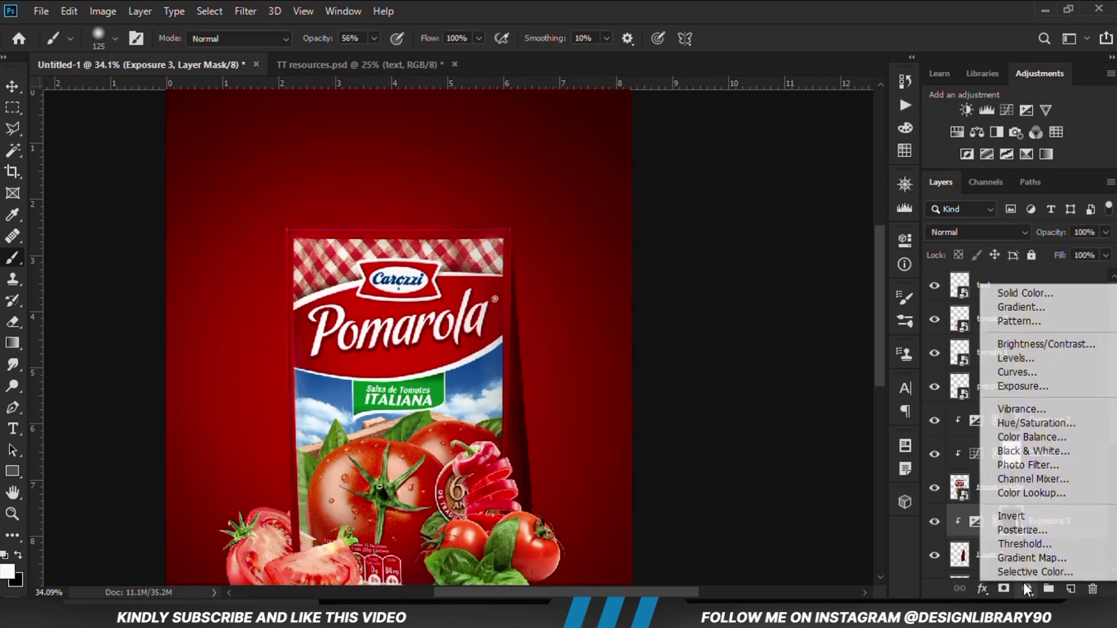
{"action": "left_click", "coordinate": [1020, 385]}
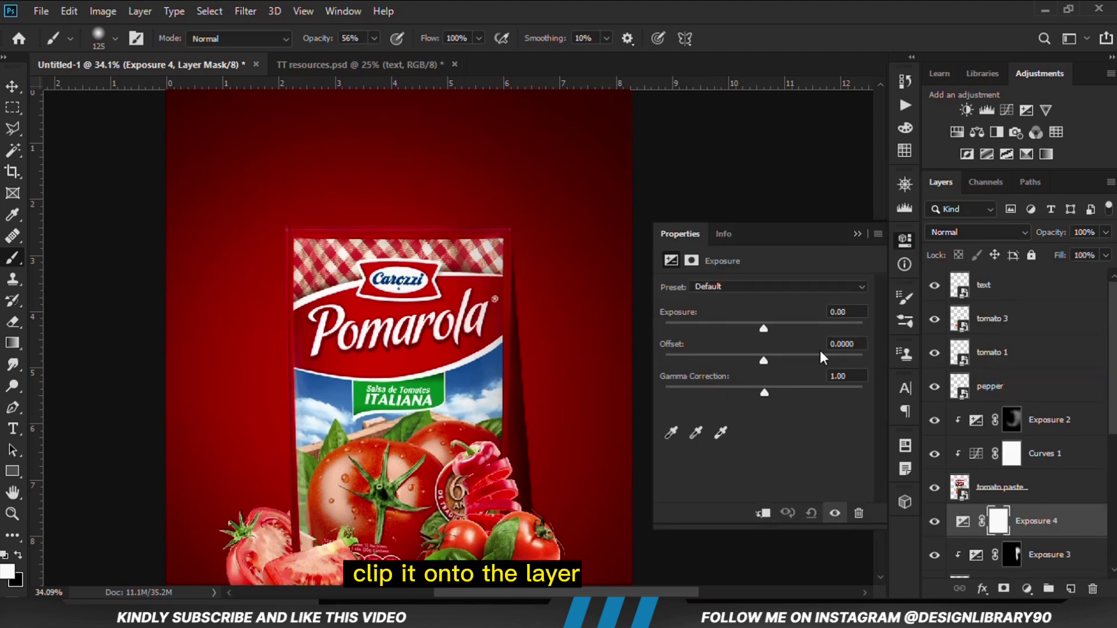
{"action": "left_click", "coordinate": [759, 513]}
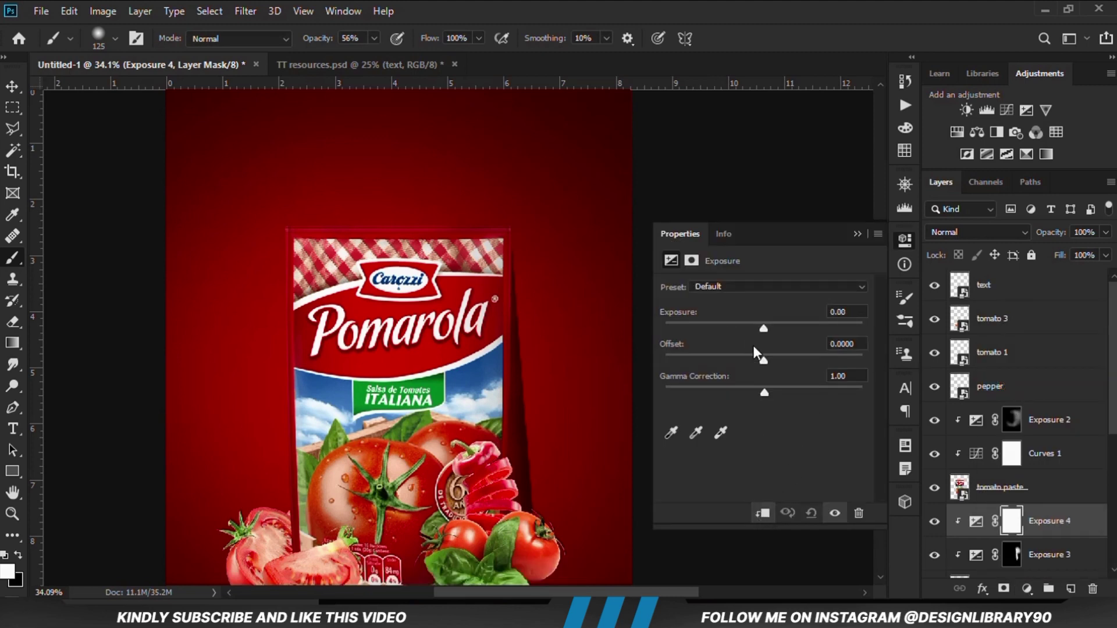
{"action": "left_click_drag", "start_coordinate": [774, 326], "coordinate": [807, 328]}
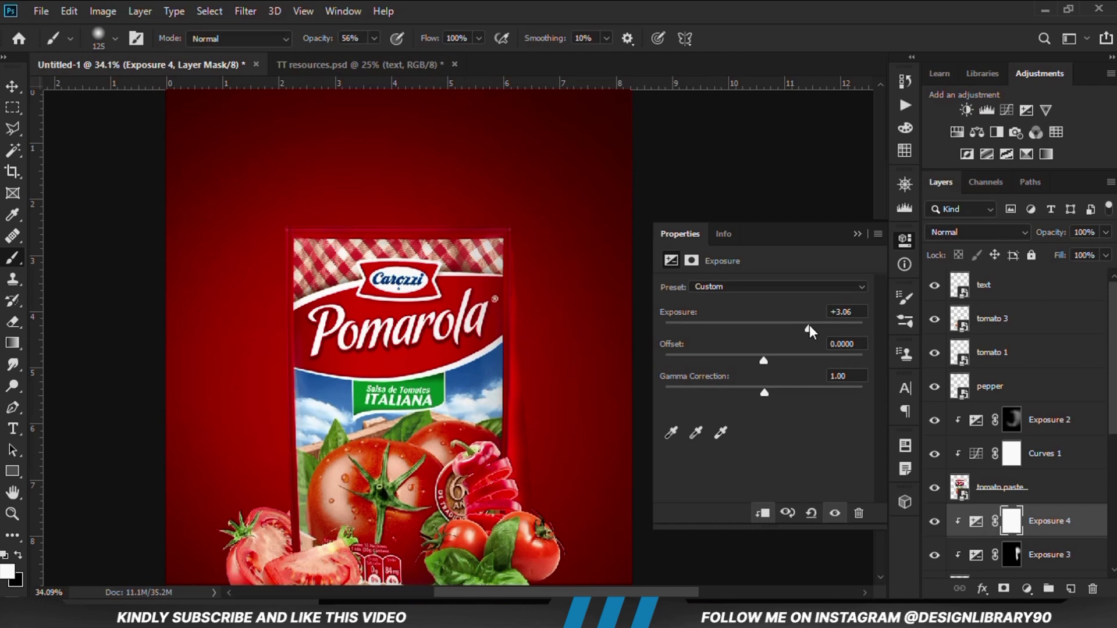
{"action": "left_click", "coordinate": [858, 233]}
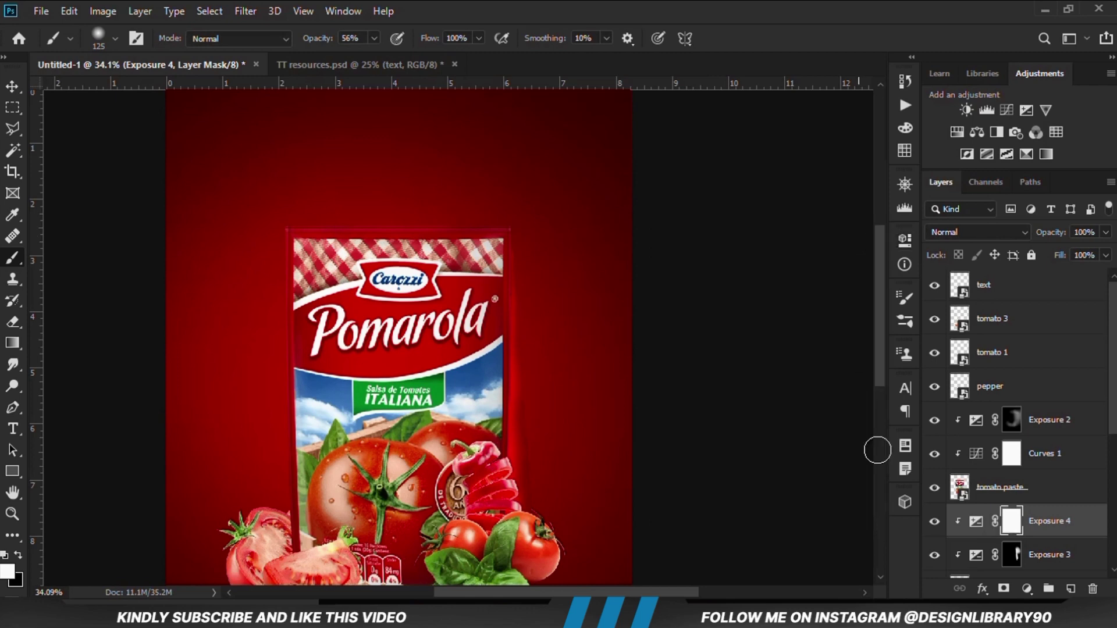
{"action": "left_click", "coordinate": [933, 522]}
{"action": "left_click", "coordinate": [933, 523]}
{"action": "key", "text": "ctrl+i"}
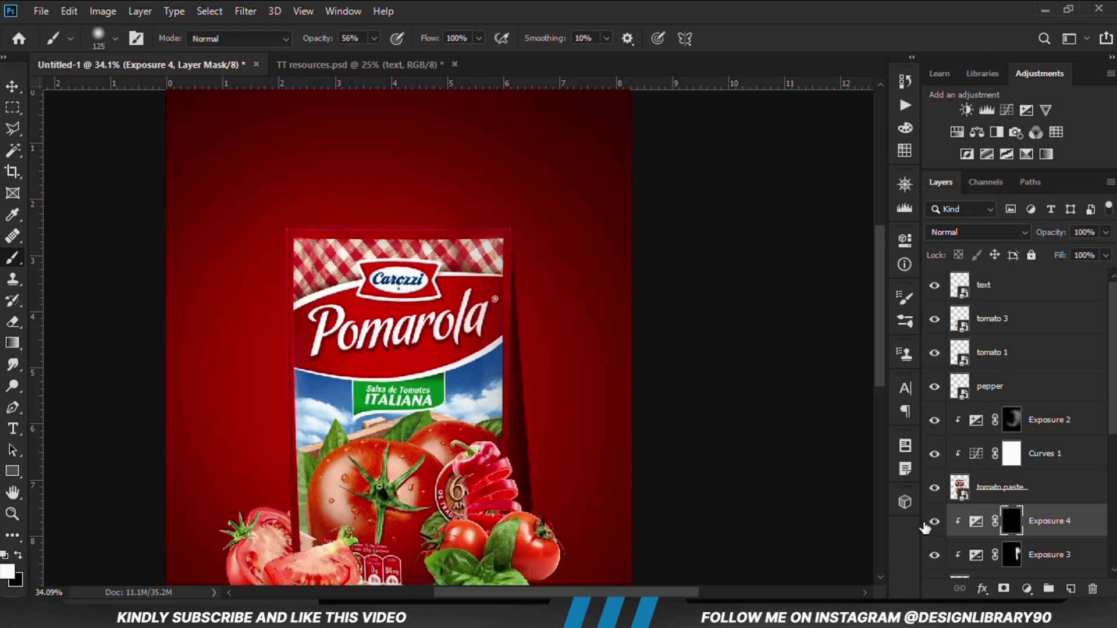
Step: Set the brush opacity to 42% and enlarge the brush to about size 700
{"action": "left_click", "coordinate": [374, 38]}
{"action": "left_click", "coordinate": [458, 3]}
{"action": "key", "text": "bracketright"}
{"action": "key", "text": "bracketright"}
{"action": "key", "text": "bracketright"}
{"action": "key", "text": "bracketright"}
{"action": "key", "text": "bracketright"}
{"action": "key", "text": "bracketright"}
{"action": "key", "text": "bracketright"}
{"action": "key", "text": "bracketright"}
{"action": "key", "text": "bracketright"}
{"action": "key", "text": "bracketright"}
{"action": "key", "text": "bracketleft"}
{"action": "key", "text": "bracketleft"}
{"action": "key", "text": "bracketleft"}
{"action": "key", "text": "bracketleft"}
{"action": "key", "text": "bracketleft"}
{"action": "key", "text": "bracketleft"}
{"action": "key", "text": "bracketleft"}
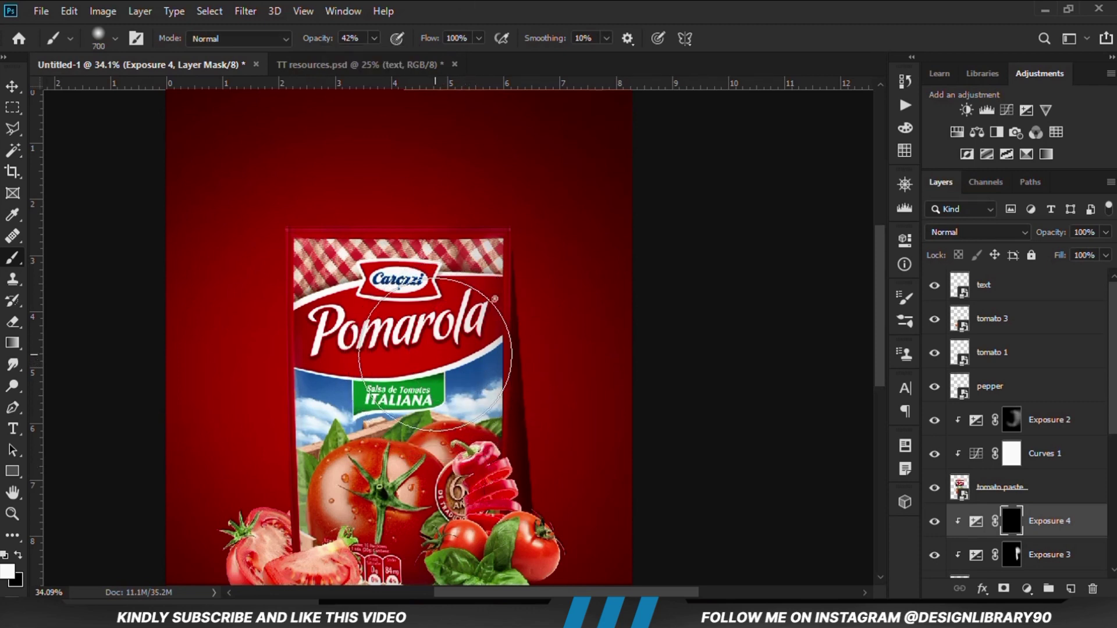
Step: Paint a lighter area into the Exposure 4 mask along the pouch's shadow, and set that layer's opacity to 64%
{"action": "mouse_move", "coordinate": [492, 348]}
{"action": "left_mouse_down"}
{"action": "mouse_move", "coordinate": [480, 280]}
{"action": "mouse_move", "coordinate": [483, 572]}
{"action": "left_mouse_up"}
{"action": "scroll", "coordinate": [488, 355], "scroll_direction": "up", "scroll_amount": 2}
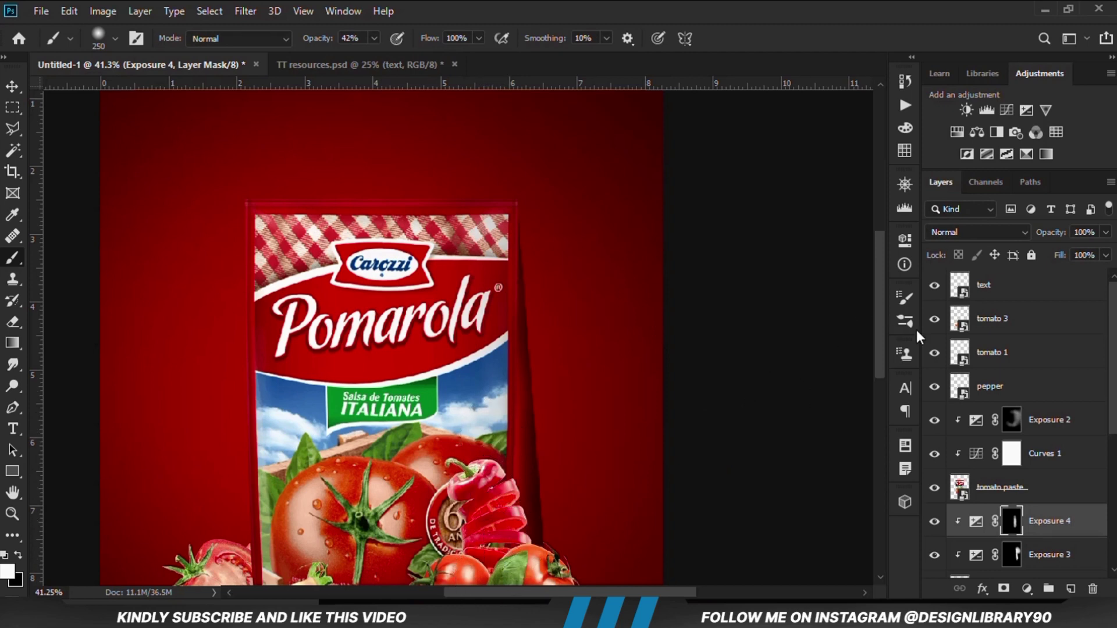
{"action": "left_click", "coordinate": [1103, 234]}
{"action": "left_click_drag", "start_coordinate": [1080, 256], "coordinate": [1079, 256]}
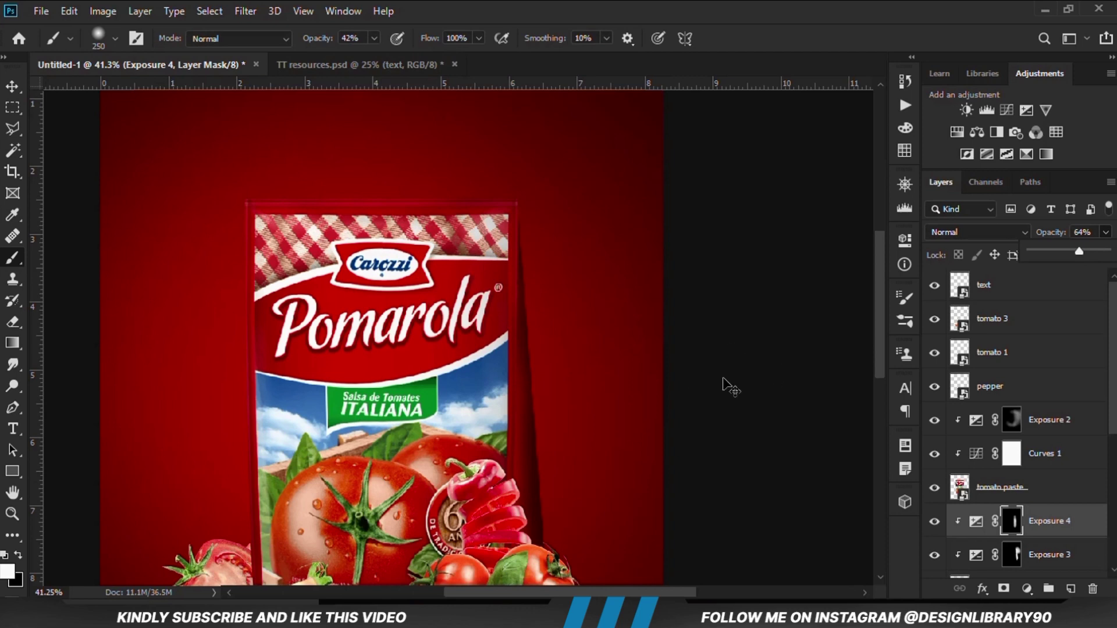
Step: Check the shadow against the whole poster and lower the Exposure 3 layer's opacity to 80%
{"action": "key", "text": "ctrl+minus"}
{"action": "left_click", "coordinate": [12, 86]}
{"action": "left_click", "coordinate": [41, 81]}
{"action": "left_click", "coordinate": [95, 180]}
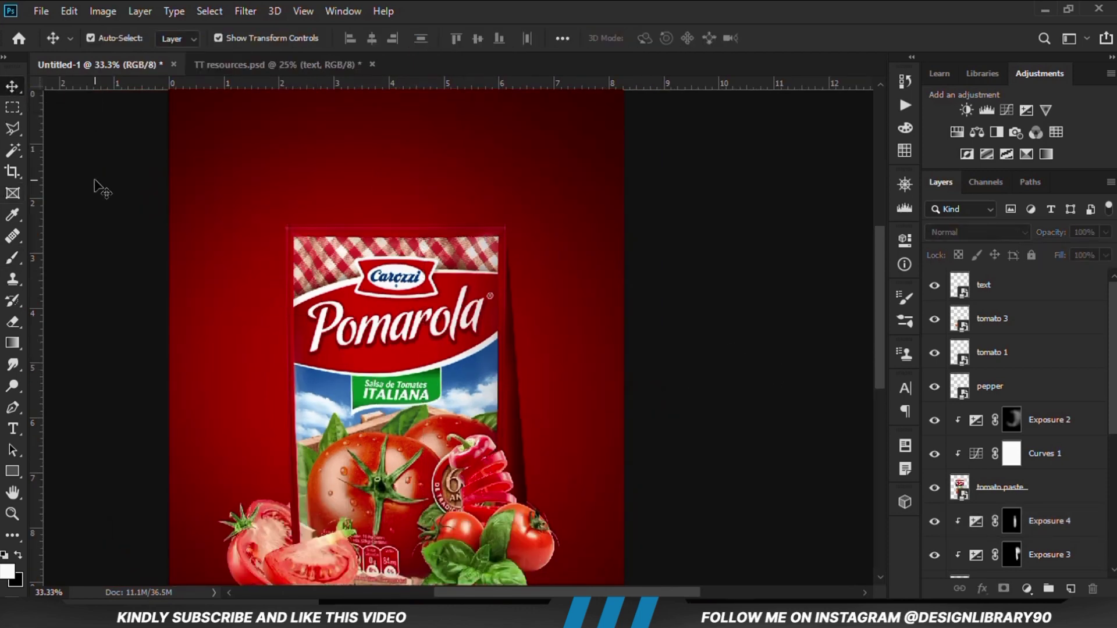
{"action": "key", "text": "ctrl+minus"}
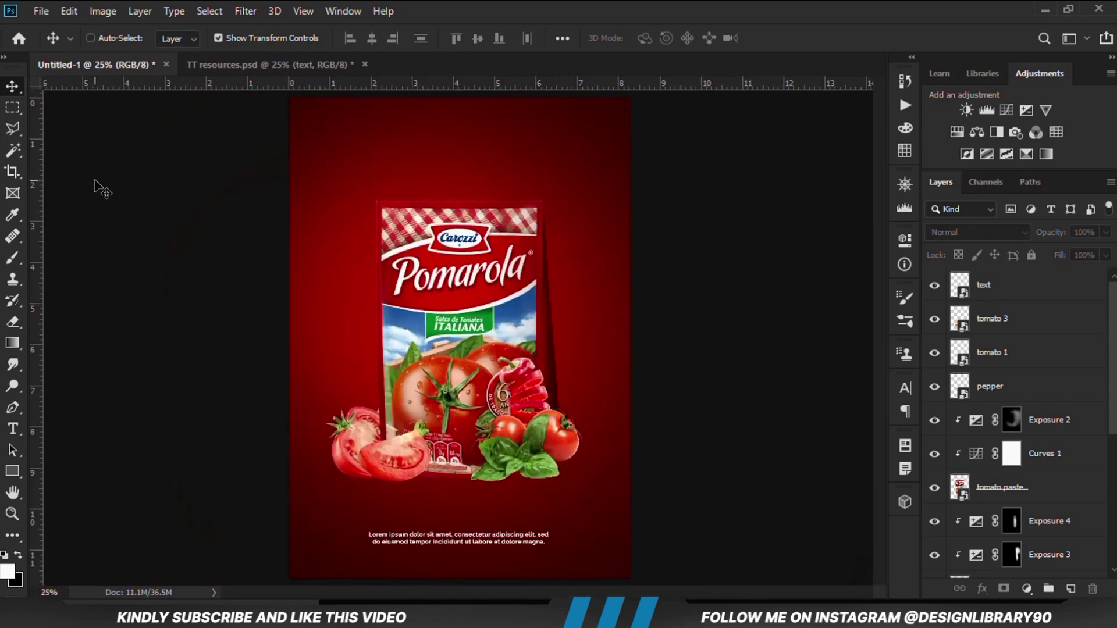
{"action": "left_click", "coordinate": [934, 420]}
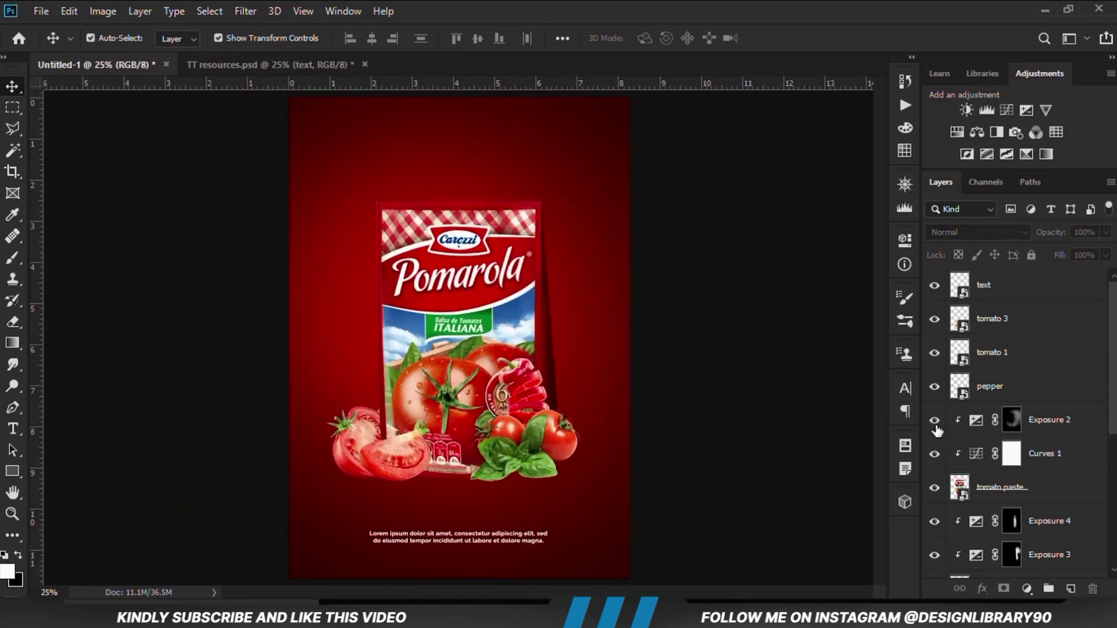
{"action": "left_click", "coordinate": [934, 559]}
{"action": "left_click", "coordinate": [934, 559]}
{"action": "left_click", "coordinate": [1012, 555]}
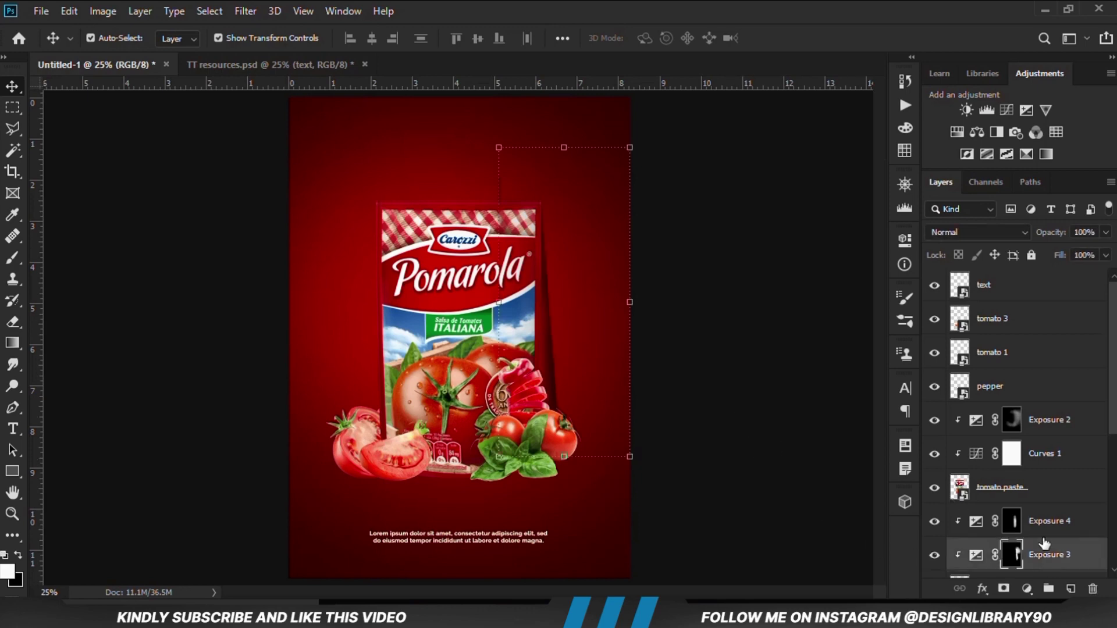
{"action": "left_click_drag", "start_coordinate": [1106, 233], "coordinate": [1093, 252]}
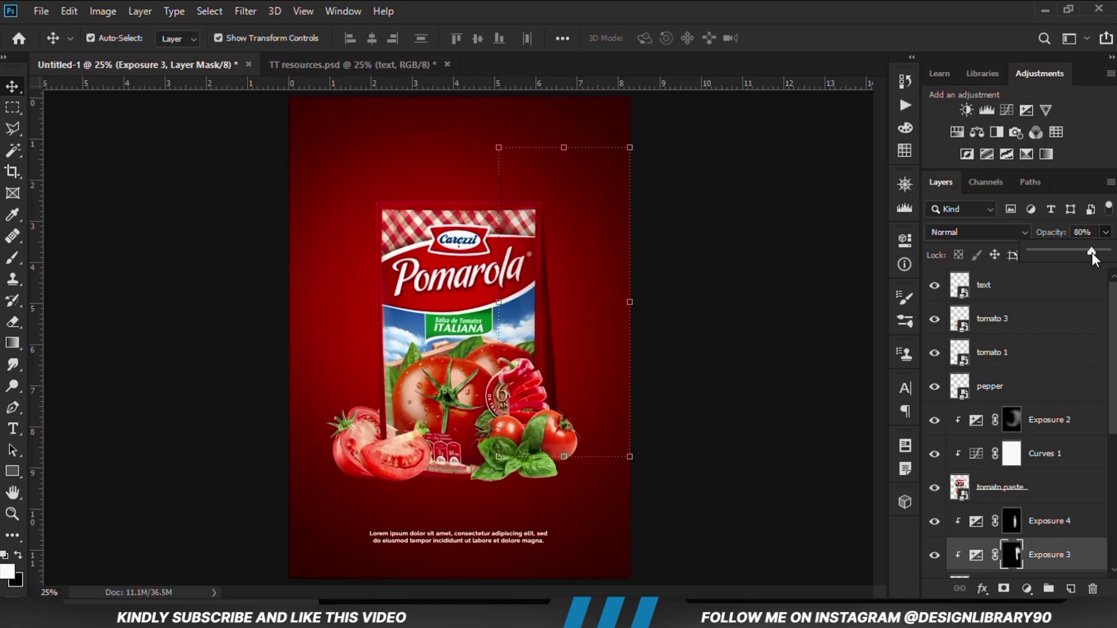
{"action": "left_click", "coordinate": [757, 442]}
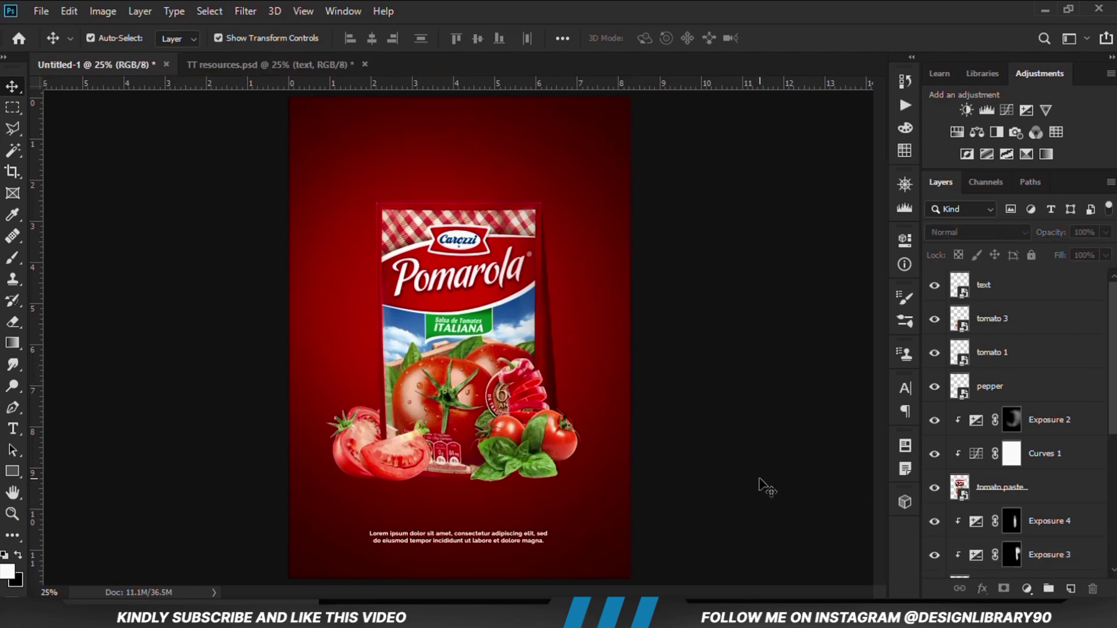
Step: Add an Exposure adjustment layer above the tomato 2 layer with exposure set to -2.11
{"action": "left_click", "coordinate": [424, 467]}
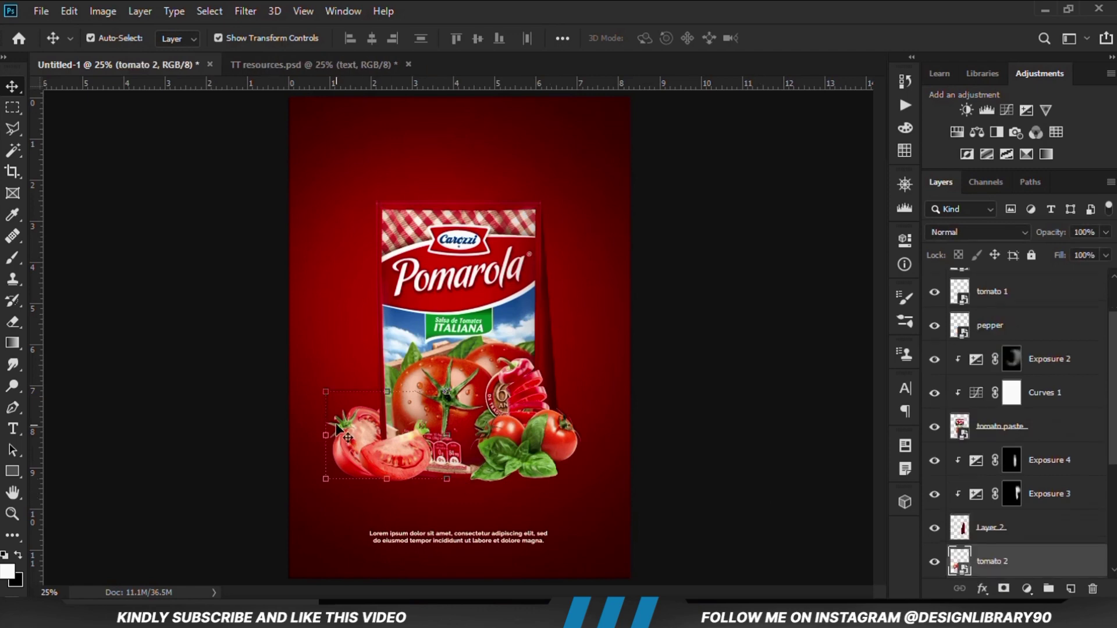
{"action": "left_click", "coordinate": [933, 563]}
{"action": "left_click", "coordinate": [933, 563]}
{"action": "left_click", "coordinate": [1023, 588]}
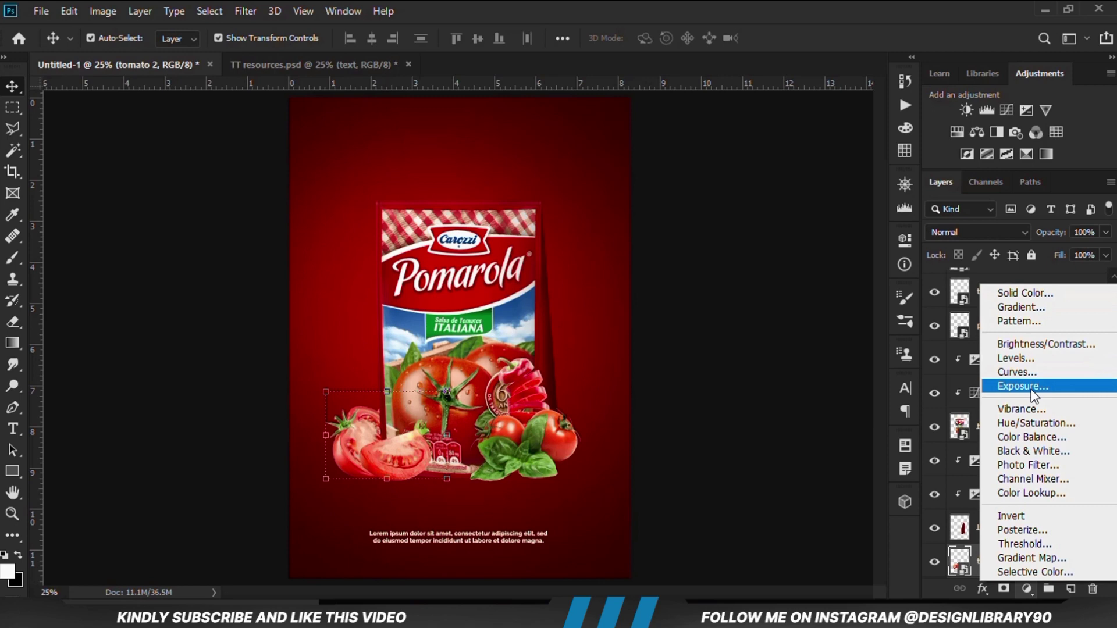
{"action": "left_click", "coordinate": [1015, 386]}
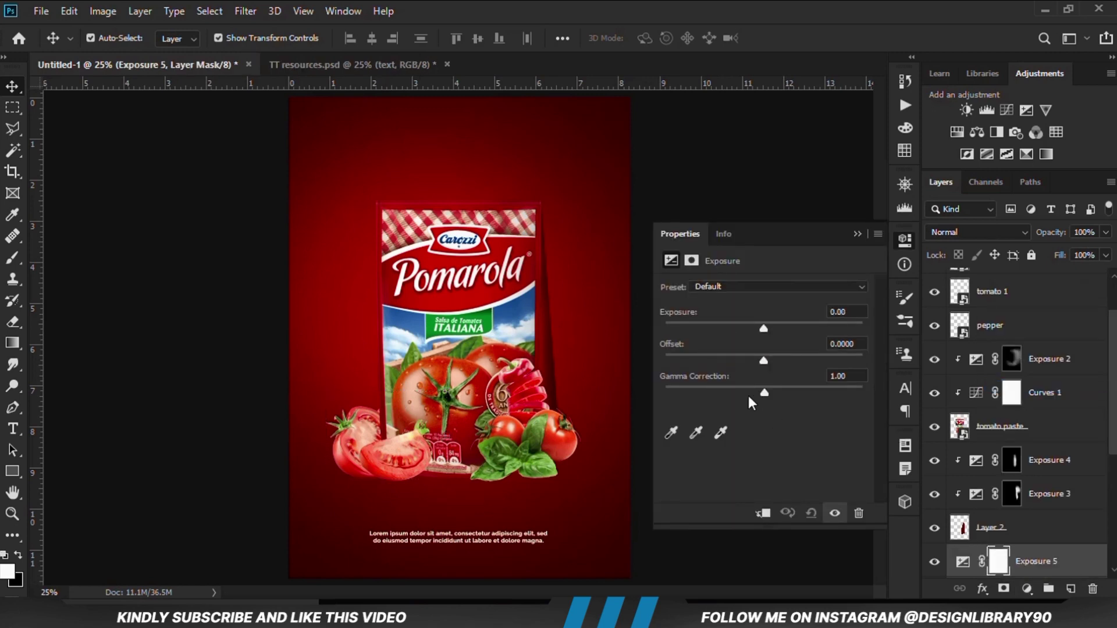
{"action": "left_click_drag", "start_coordinate": [742, 330], "coordinate": [732, 328]}
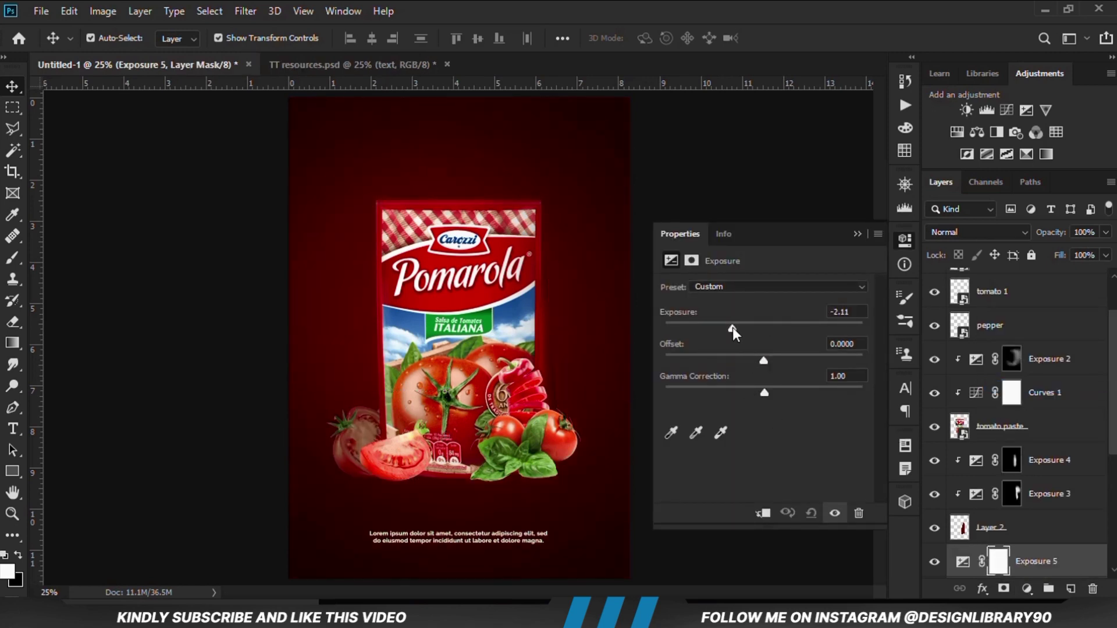
{"action": "left_click", "coordinate": [858, 232]}
{"action": "scroll", "coordinate": [1041, 512], "scroll_direction": "down", "scroll_amount": 2}
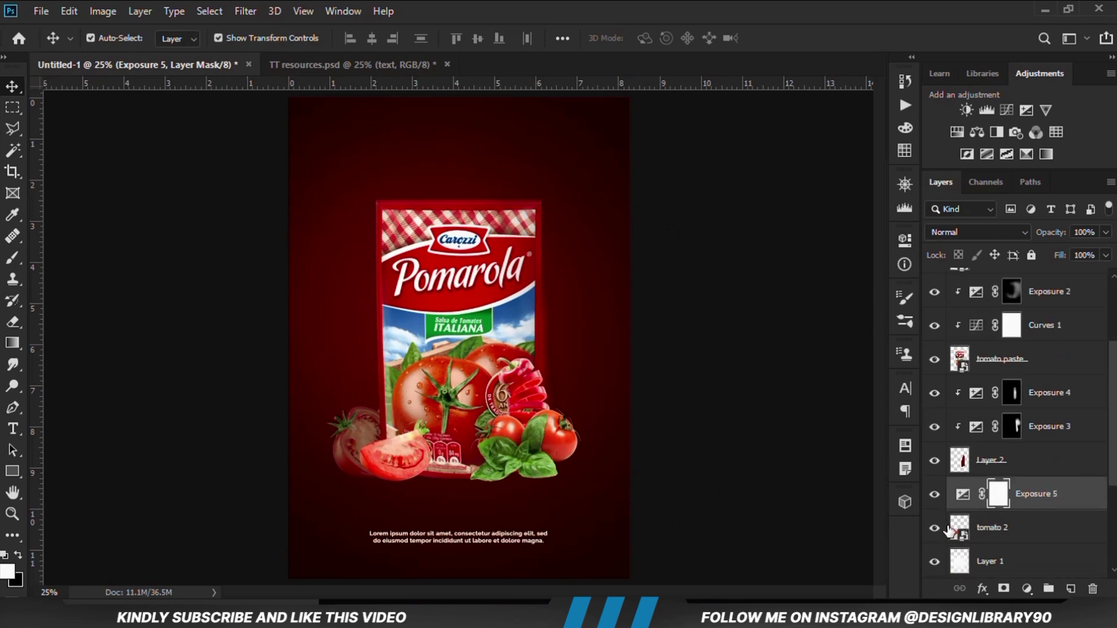
Step: Hide Exposure 5 and add a Curves adjustment clipped to tomato 2, pulling the lower part of the curve slightly down
{"action": "left_click", "coordinate": [934, 496]}
{"action": "left_click", "coordinate": [960, 528]}
{"action": "left_click", "coordinate": [934, 529]}
{"action": "left_click", "coordinate": [933, 529]}
{"action": "left_click", "coordinate": [1026, 589]}
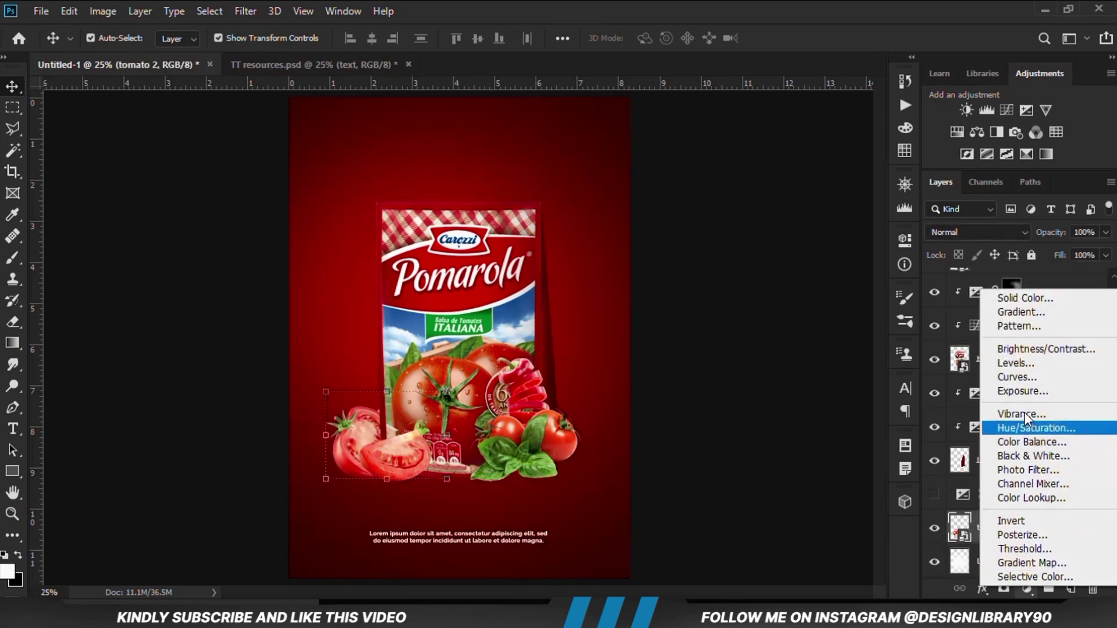
{"action": "left_click", "coordinate": [1024, 379]}
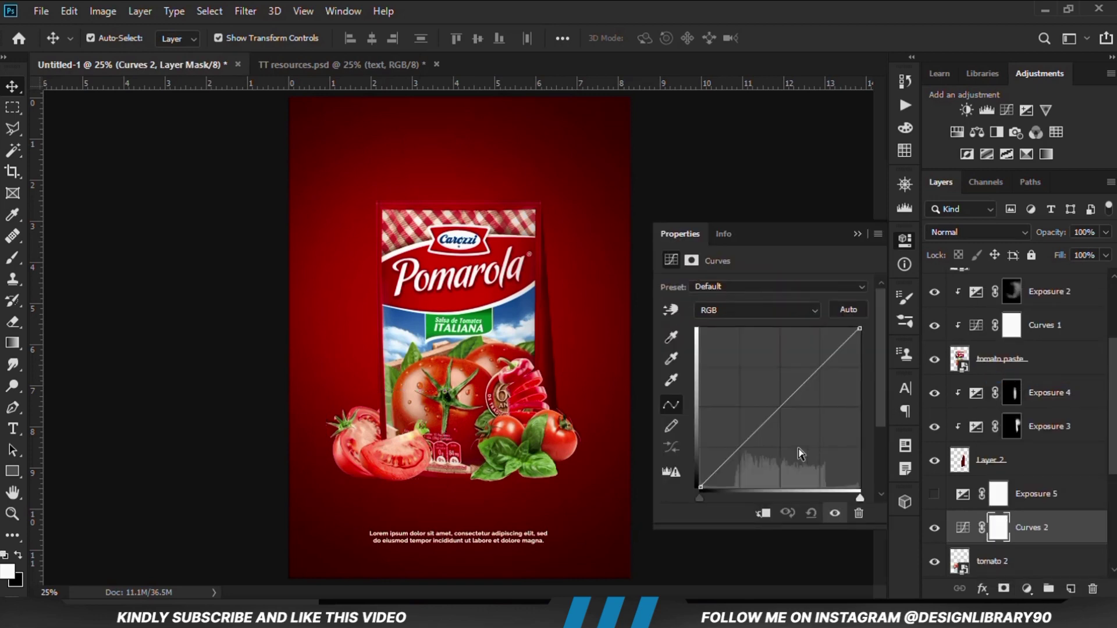
{"action": "left_click", "coordinate": [765, 515]}
{"action": "left_click_drag", "start_coordinate": [748, 440], "coordinate": [745, 454]}
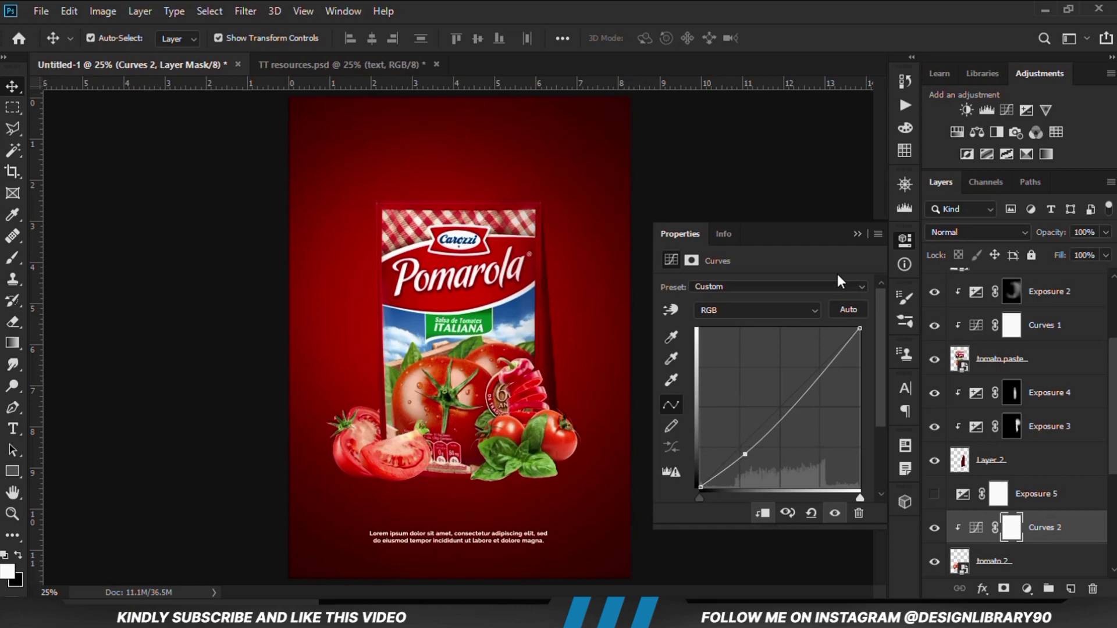
{"action": "left_click", "coordinate": [857, 234]}
{"action": "left_click", "coordinate": [937, 534]}
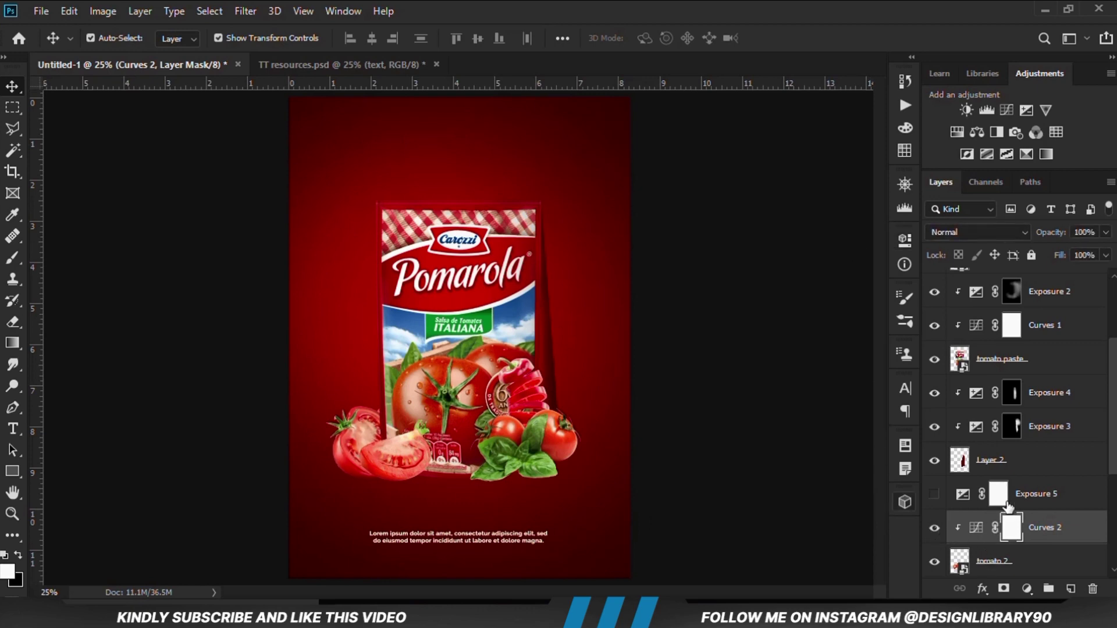
Step: Show Exposure 5, clip it to the tomato 2 layer, and invert its mask to black
{"action": "left_click", "coordinate": [949, 503]}
{"action": "left_click", "coordinate": [933, 496]}
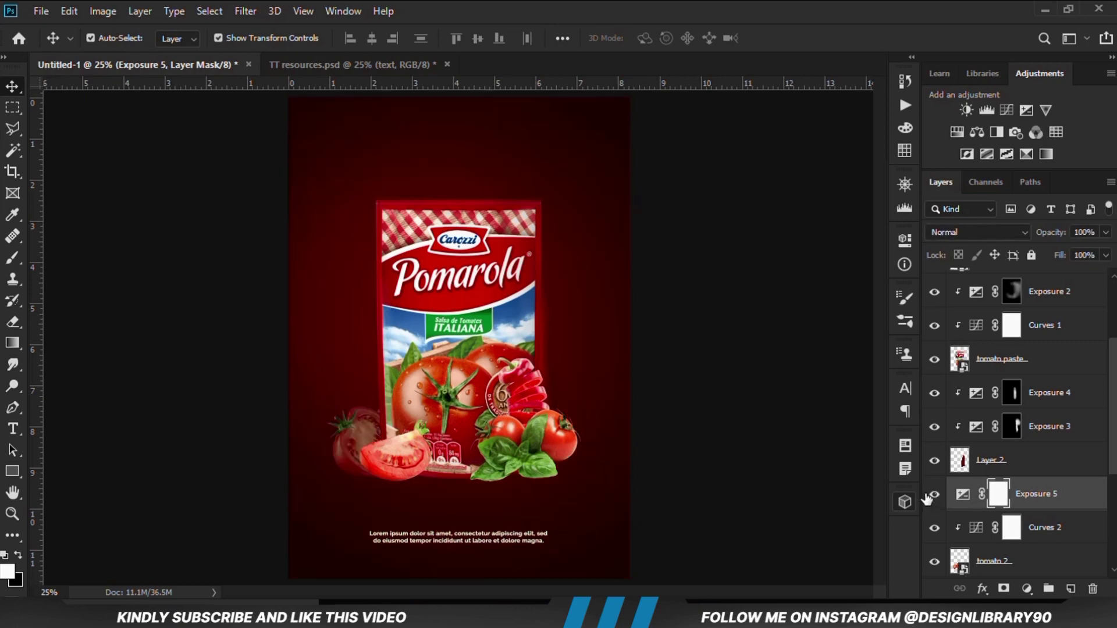
{"action": "right_click", "coordinate": [1019, 496]}
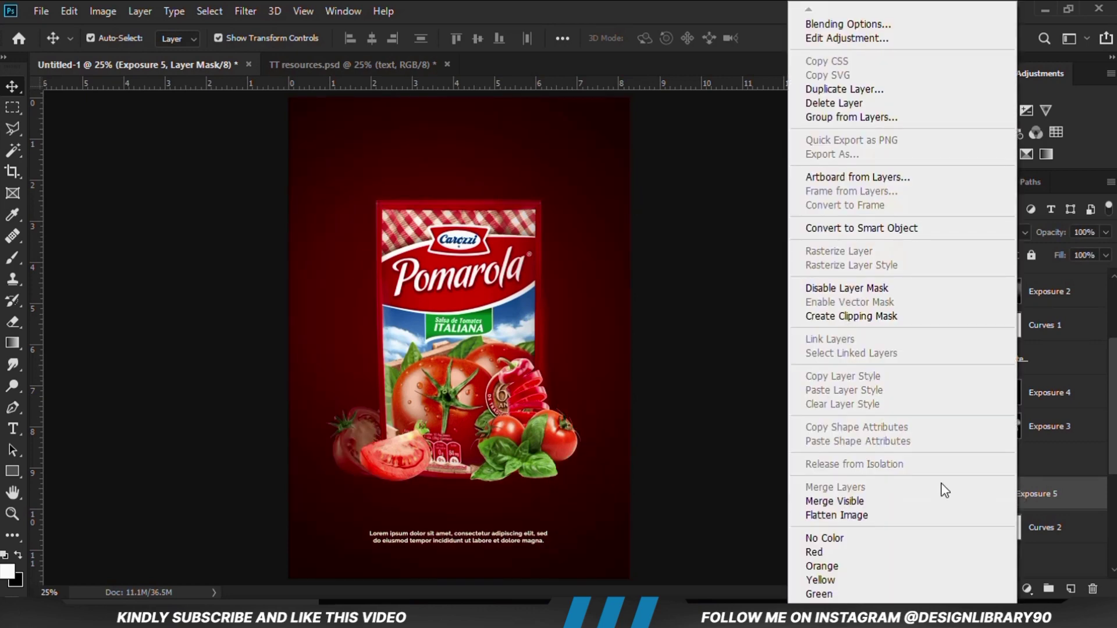
{"action": "left_click", "coordinate": [839, 316]}
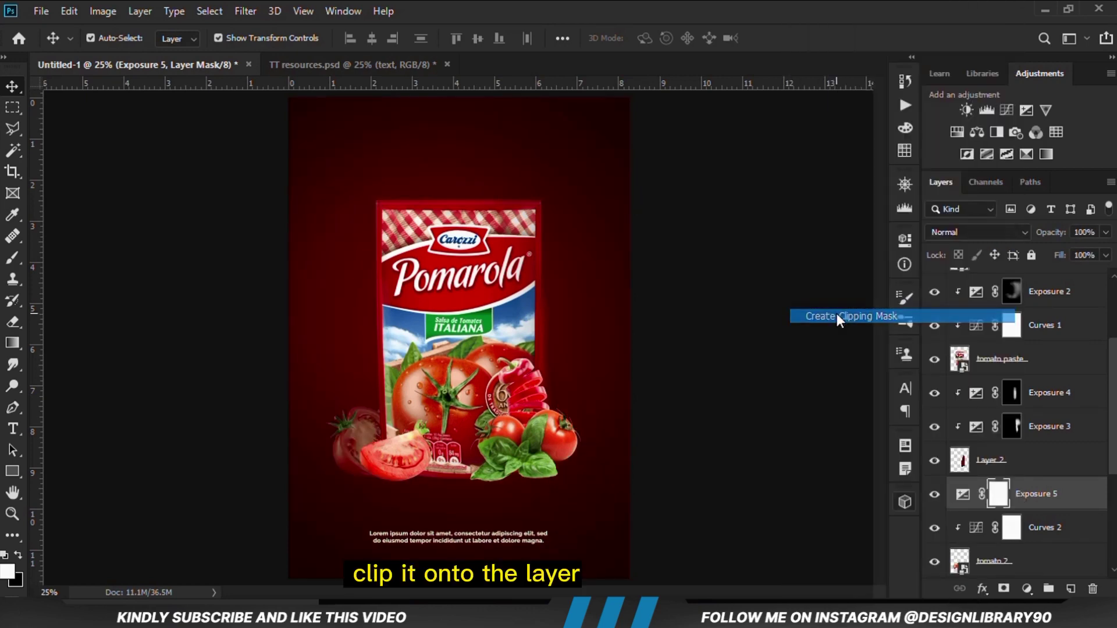
{"action": "left_click", "coordinate": [933, 495]}
{"action": "left_click", "coordinate": [933, 495]}
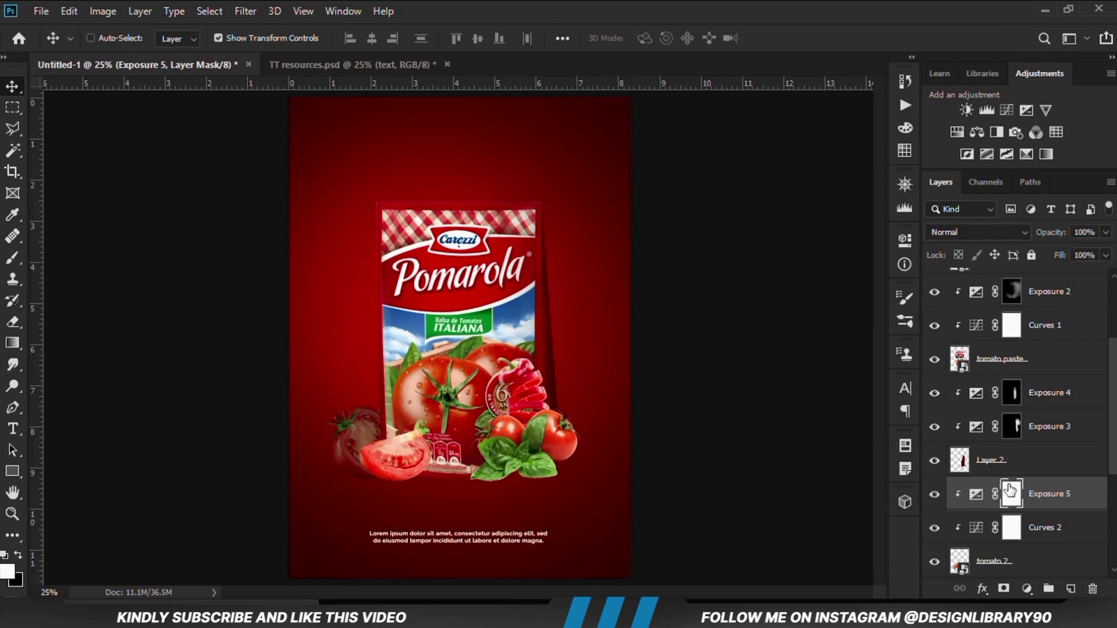
{"action": "key", "text": "ctrl+i"}
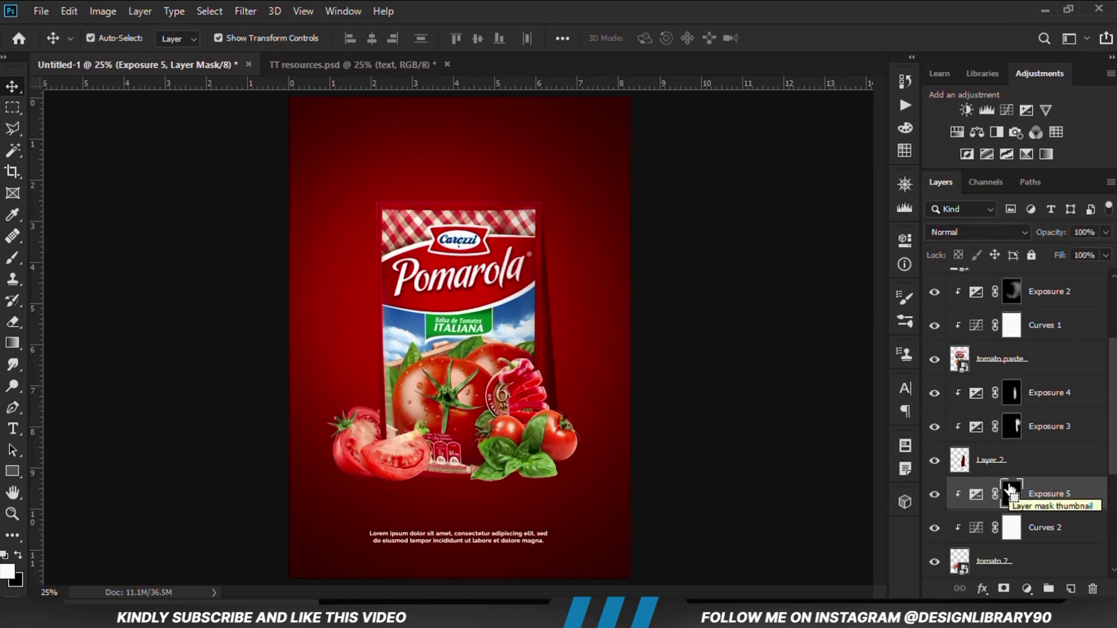
Step: Set up a white brush at 67% opacity and size 400 for painting on the Exposure 5 mask
{"action": "right_click", "coordinate": [17, 261]}
{"action": "left_click", "coordinate": [83, 265]}
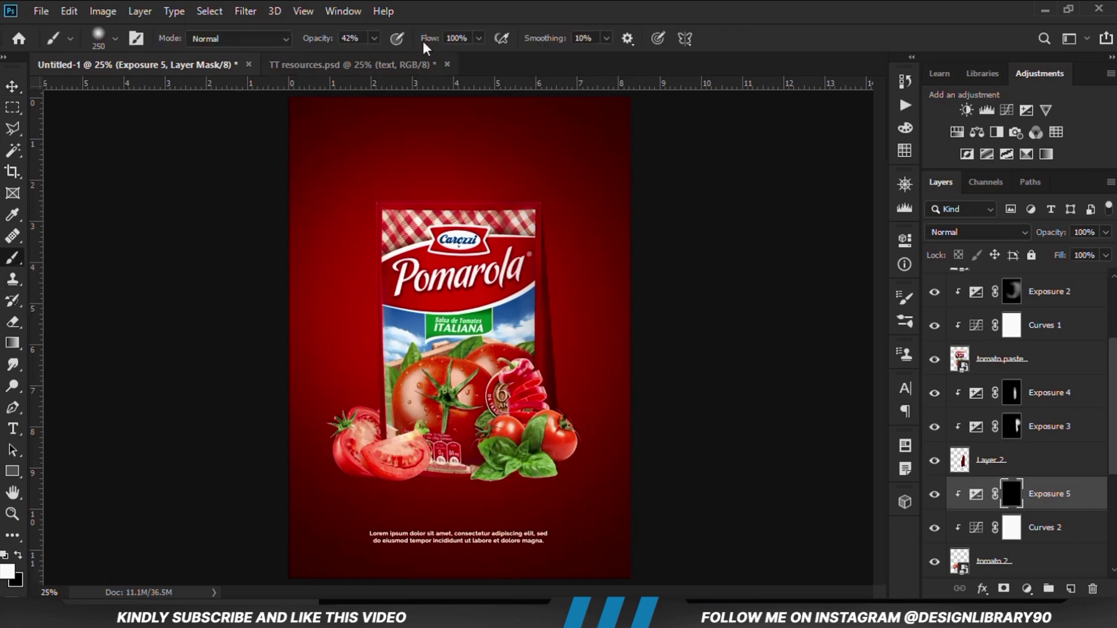
{"action": "left_click", "coordinate": [375, 40]}
{"action": "left_click_drag", "start_coordinate": [392, 60], "coordinate": [394, 60]}
{"action": "key", "text": "bracketright"}
{"action": "key", "text": "bracketright"}
{"action": "key", "text": "bracketright"}
{"action": "left_click", "coordinate": [7, 571]}
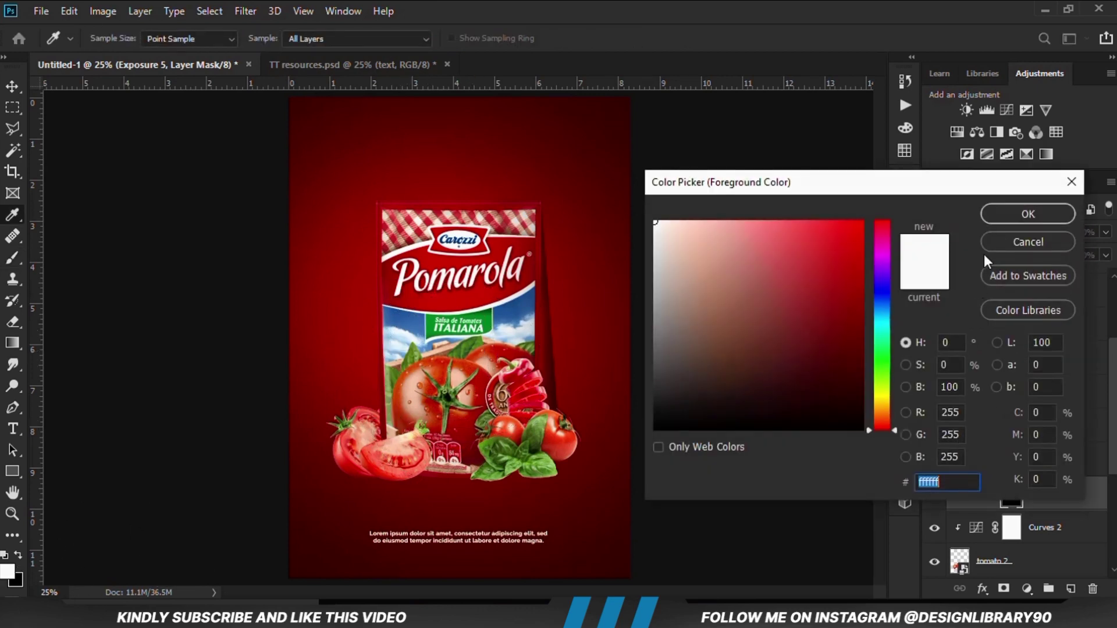
{"action": "left_click", "coordinate": [1028, 213]}
{"action": "scroll", "coordinate": [380, 451], "scroll_direction": "up", "scroll_amount": 2}
{"action": "key", "text": "bracketleft"}
{"action": "key", "text": "bracketleft"}
Step: Paint darker shading over the rear halved tomato in the Exposure 5 mask, lowering the brush opacity to 17%
{"action": "left_click", "coordinate": [405, 505]}
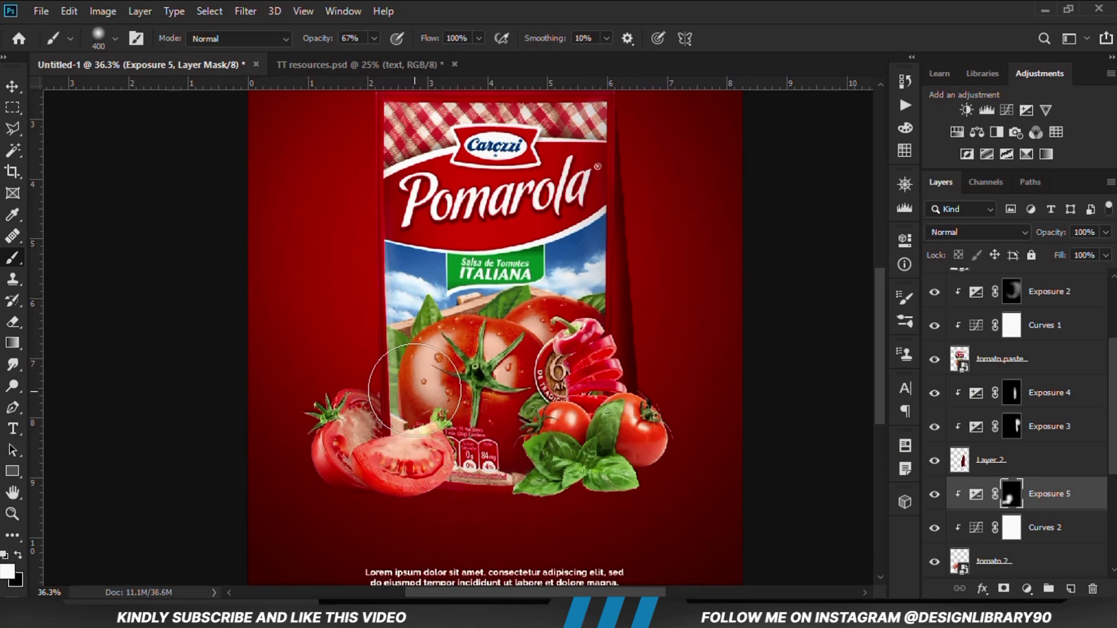
{"action": "left_click", "coordinate": [423, 474]}
{"action": "left_click", "coordinate": [374, 39]}
{"action": "left_click", "coordinate": [429, 6]}
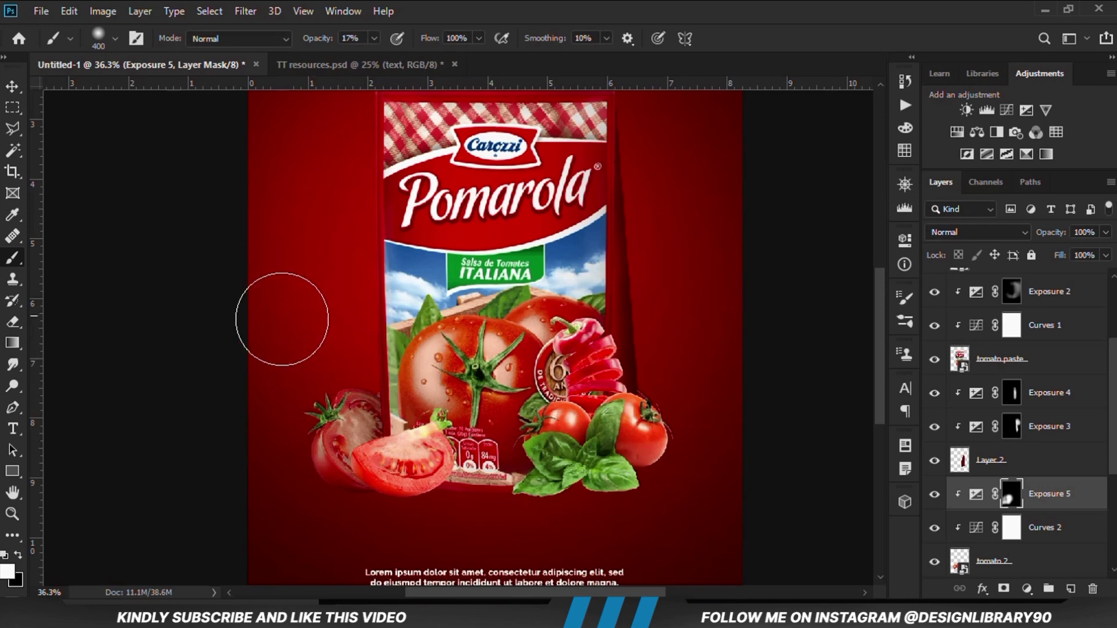
Step: Set the Exposure 5 layer's opacity to 85% and compare the tomato with and without the shading
{"action": "left_click", "coordinate": [933, 494]}
{"action": "left_click", "coordinate": [934, 494]}
{"action": "left_click", "coordinate": [1105, 232]}
{"action": "left_click_drag", "start_coordinate": [1088, 247], "coordinate": [1095, 250]}
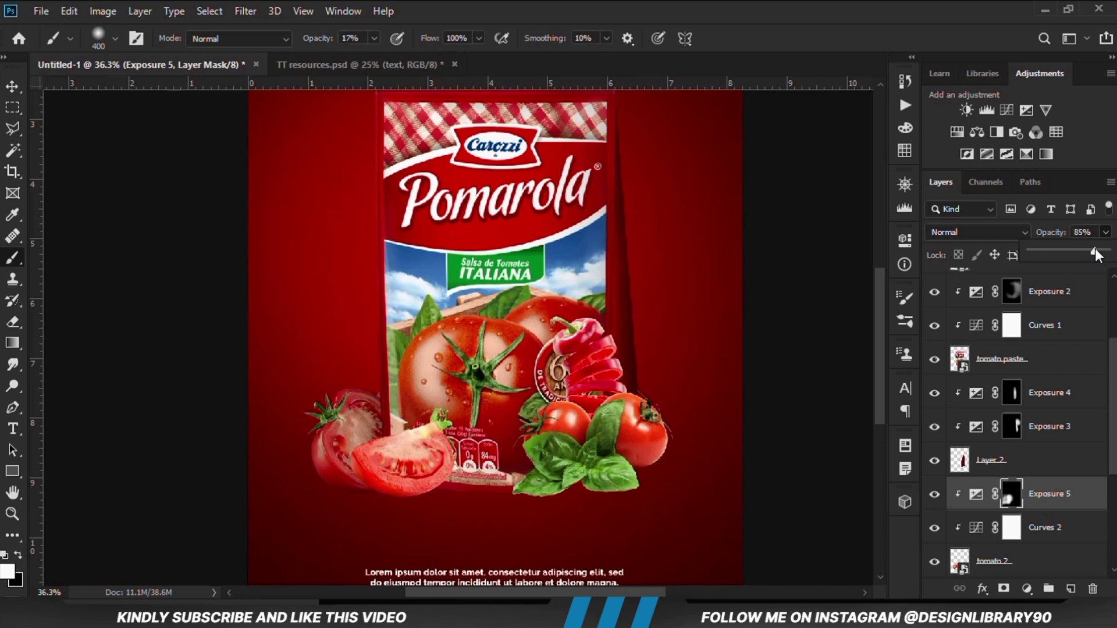
{"action": "left_click", "coordinate": [934, 499]}
{"action": "left_click", "coordinate": [934, 499]}
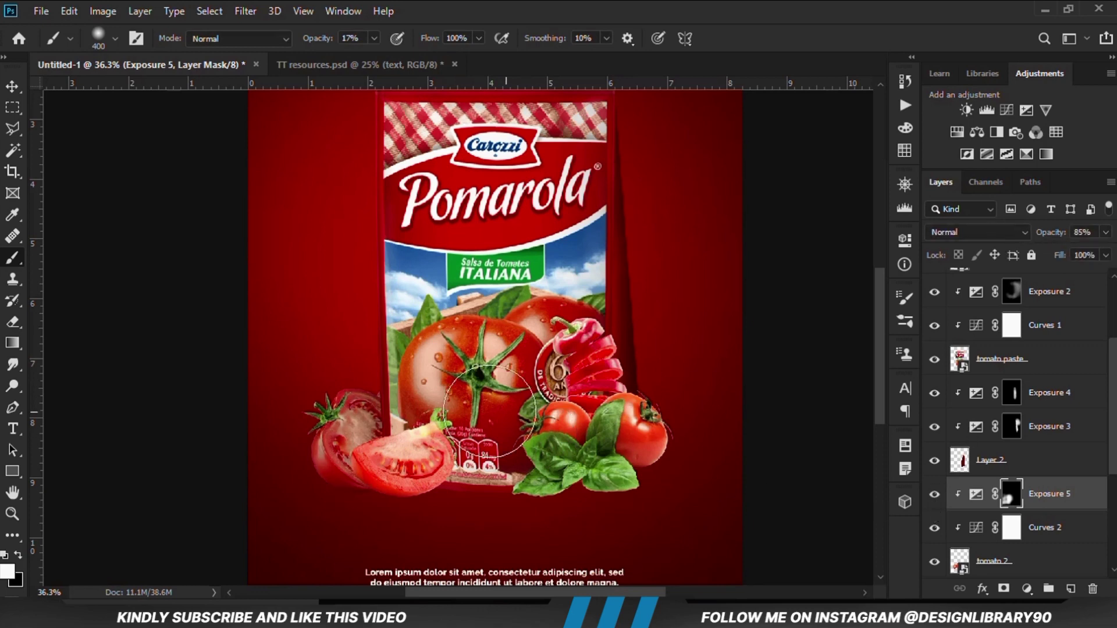
Step: Add an Exposure adjustment of -2.06 clipped to the tomato 3 layer and invert its mask to black
{"action": "left_click", "coordinate": [12, 86]}
{"action": "left_click", "coordinate": [416, 477]}
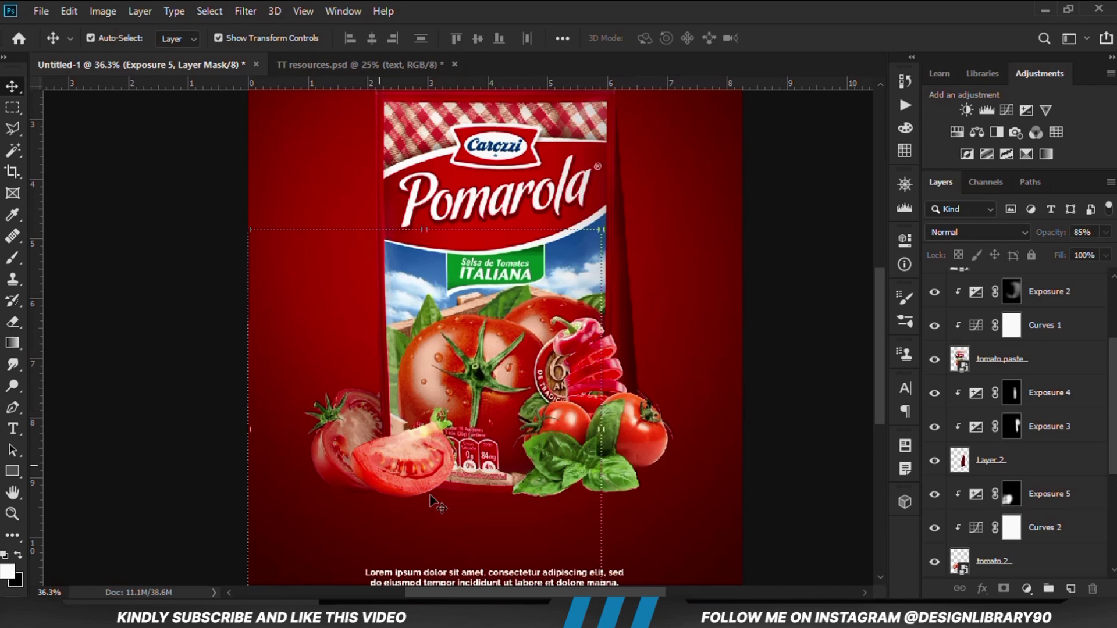
{"action": "left_click", "coordinate": [933, 286]}
{"action": "left_click", "coordinate": [933, 286]}
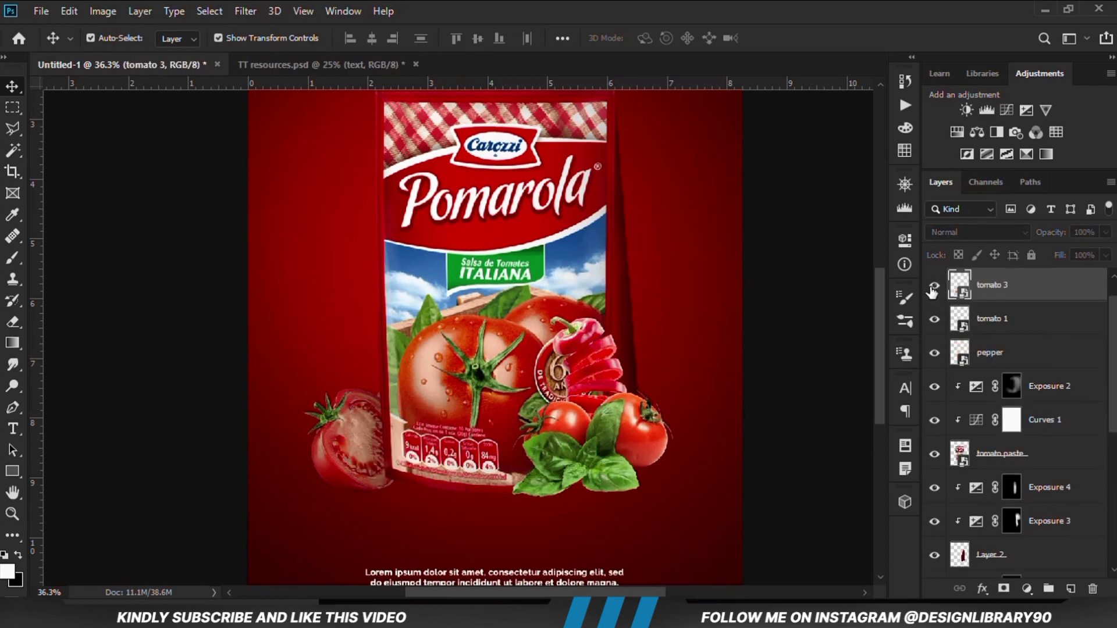
{"action": "left_click", "coordinate": [1027, 589]}
{"action": "left_click", "coordinate": [1014, 397]}
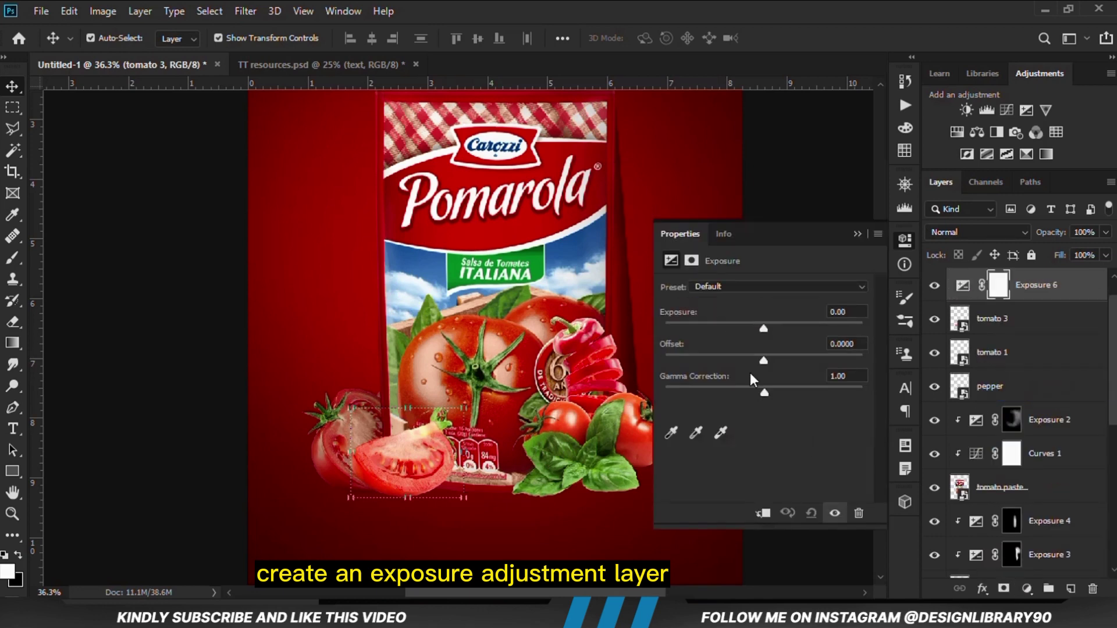
{"action": "left_click", "coordinate": [756, 514]}
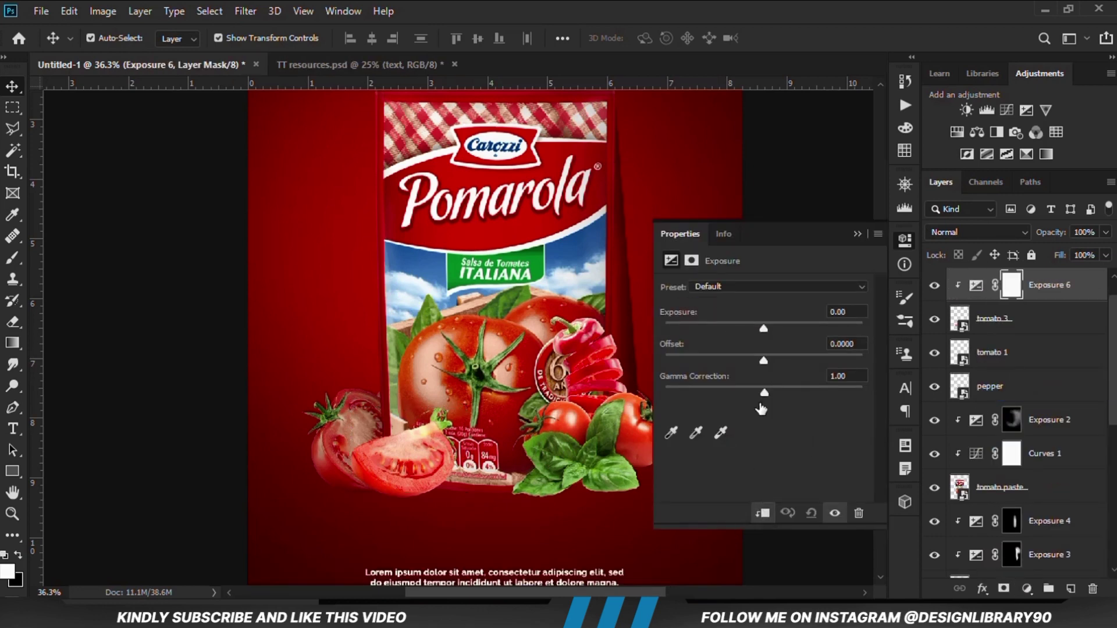
{"action": "left_click_drag", "start_coordinate": [729, 327], "coordinate": [736, 326]}
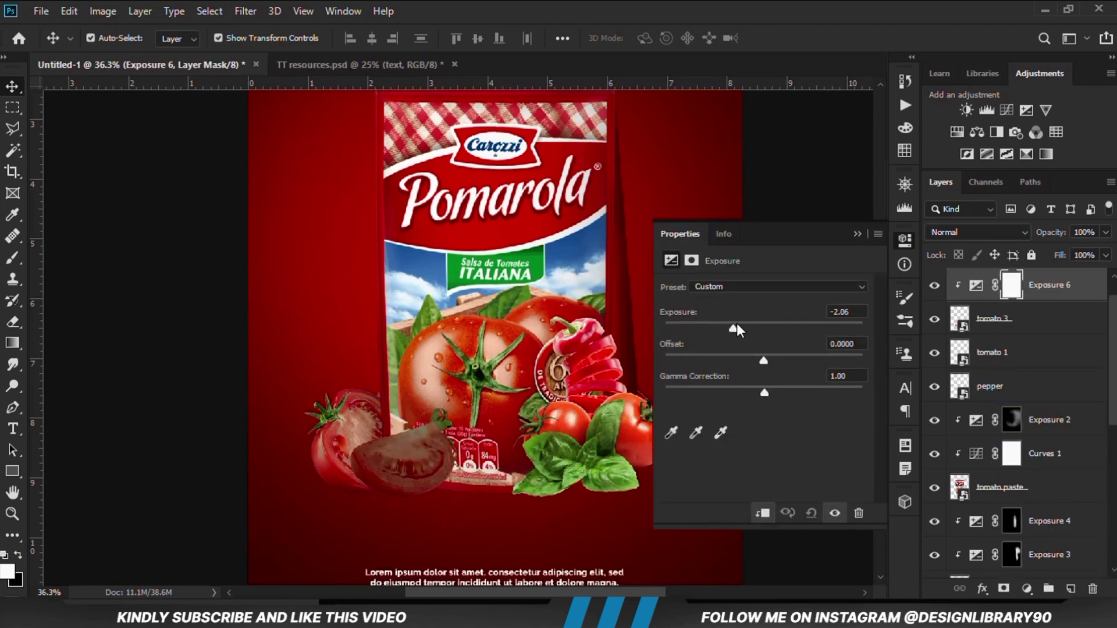
{"action": "left_click", "coordinate": [856, 235]}
{"action": "left_click", "coordinate": [934, 297]}
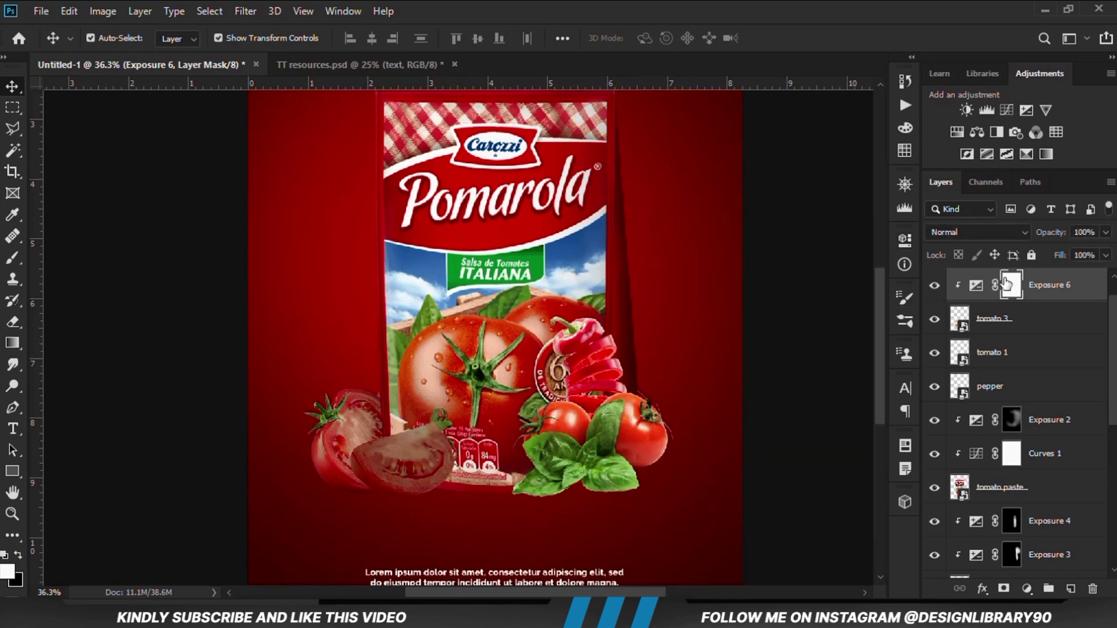
{"action": "key", "text": "ctrl+i"}
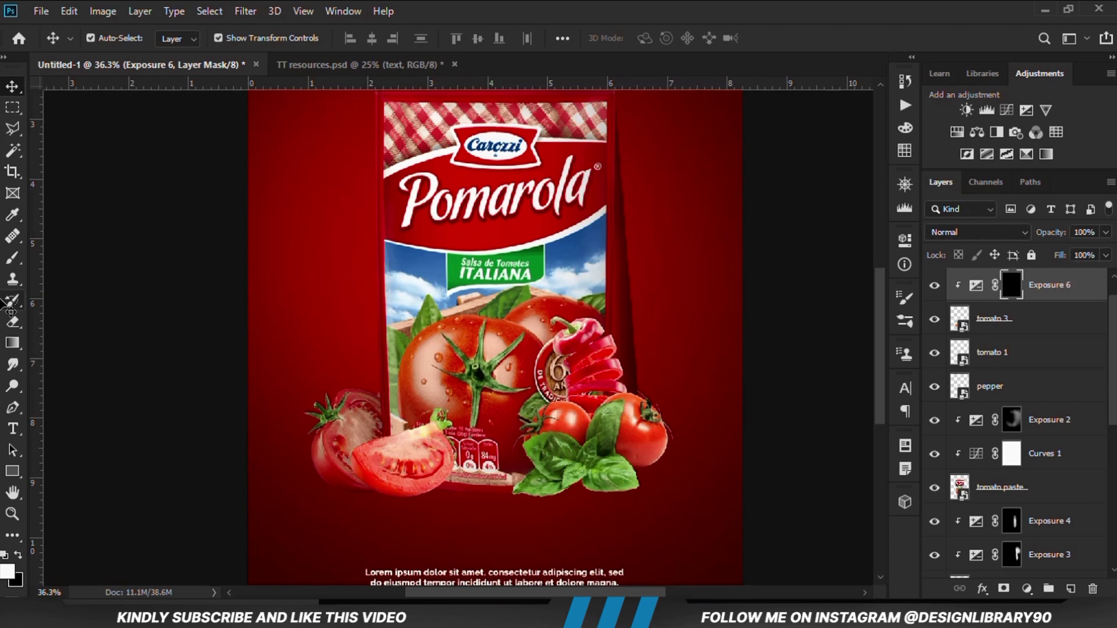
Step: Switch to the Brush tool and set its opacity to 22% for the Exposure 6 mask
{"action": "left_click", "coordinate": [12, 258]}
{"action": "left_click", "coordinate": [75, 253]}
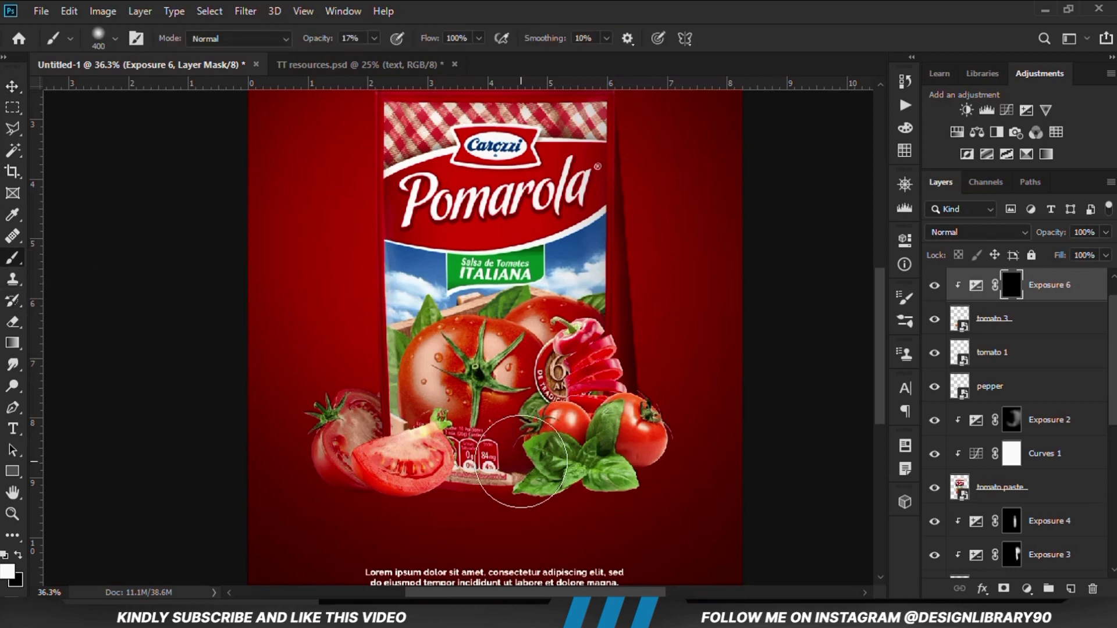
{"action": "left_click", "coordinate": [373, 40]}
{"action": "left_click", "coordinate": [434, 3]}
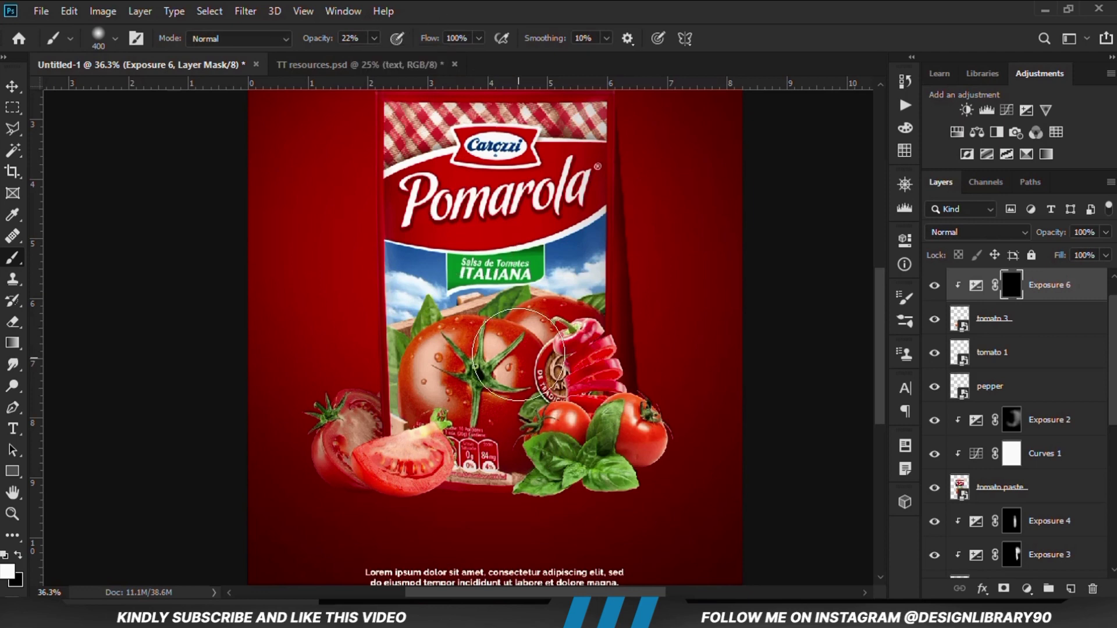
Step: Paint darker shading over the front tomato wedge in the Exposure 6 mask with a size 250 brush, and compare it with and without the shading
{"action": "left_click_drag", "start_coordinate": [404, 546], "coordinate": [377, 544]}
{"action": "key", "text": "bracketleft"}
{"action": "key", "text": "bracketleft"}
{"action": "key", "text": "bracketleft"}
{"action": "mouse_move", "coordinate": [300, 488]}
{"action": "left_mouse_down"}
{"action": "mouse_move", "coordinate": [349, 479]}
{"action": "mouse_move", "coordinate": [350, 468]}
{"action": "mouse_move", "coordinate": [336, 506]}
{"action": "mouse_move", "coordinate": [437, 530]}
{"action": "mouse_move", "coordinate": [453, 412]}
{"action": "mouse_move", "coordinate": [291, 445]}
{"action": "mouse_move", "coordinate": [402, 436]}
{"action": "mouse_move", "coordinate": [503, 358]}
{"action": "mouse_move", "coordinate": [451, 445]}
{"action": "mouse_move", "coordinate": [462, 414]}
{"action": "mouse_move", "coordinate": [493, 472]}
{"action": "mouse_move", "coordinate": [457, 410]}
{"action": "left_mouse_up"}
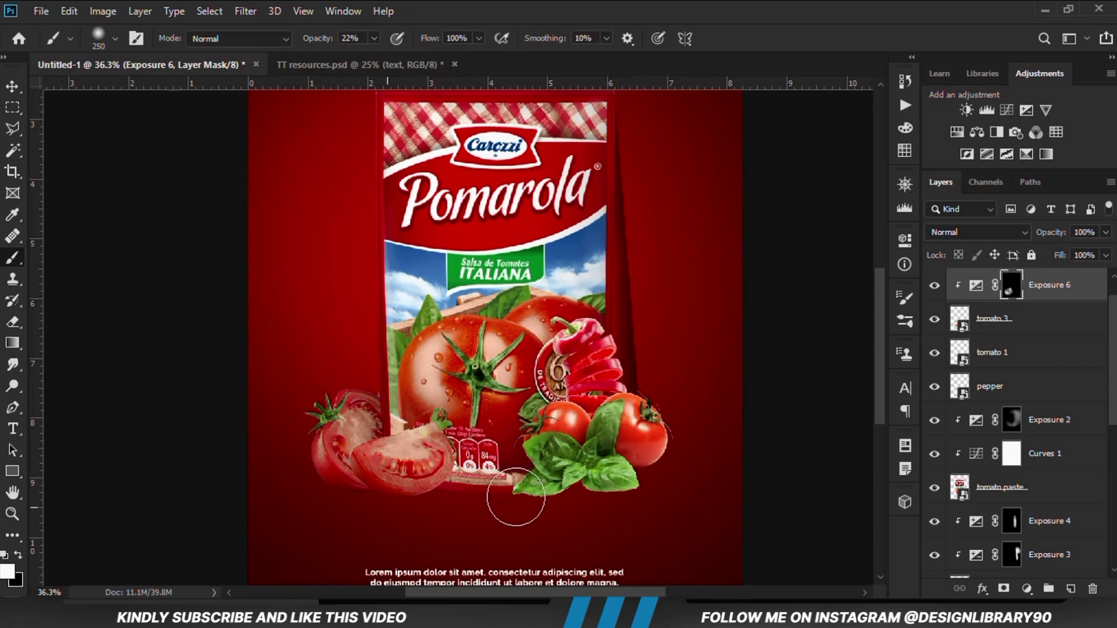
{"action": "left_click", "coordinate": [934, 285]}
{"action": "left_click", "coordinate": [934, 285]}
Step: Select the pepper layer with the Move tool and toggle its visibility to check which element it holds
{"action": "left_click", "coordinate": [10, 91]}
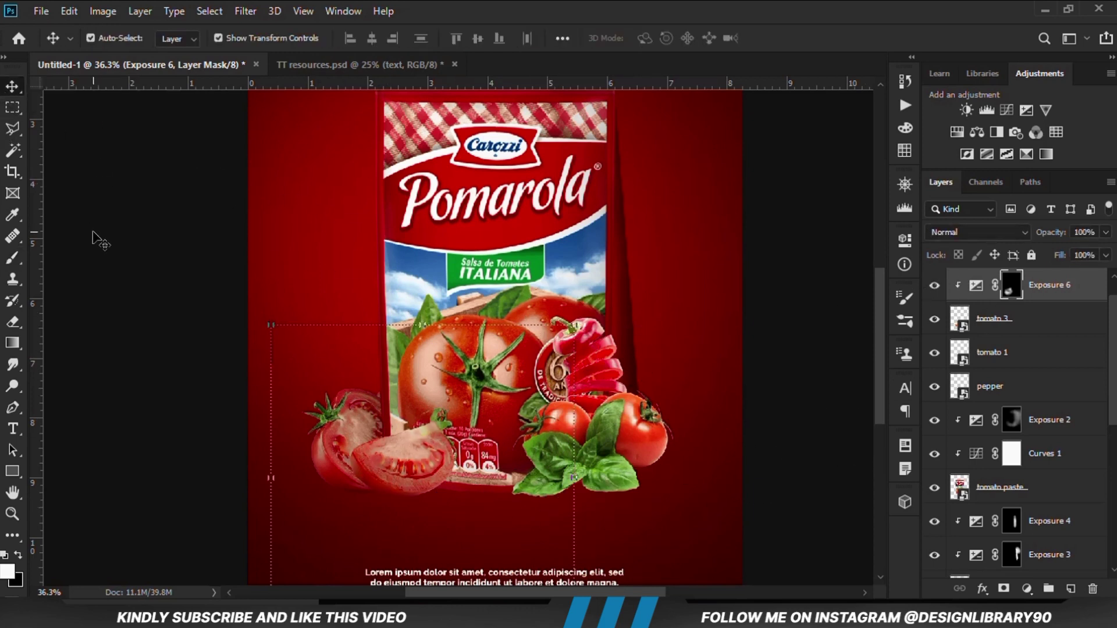
{"action": "left_click", "coordinate": [195, 329]}
{"action": "scroll", "coordinate": [194, 330], "scroll_direction": "down", "scroll_amount": 3}
{"action": "left_click", "coordinate": [495, 390]}
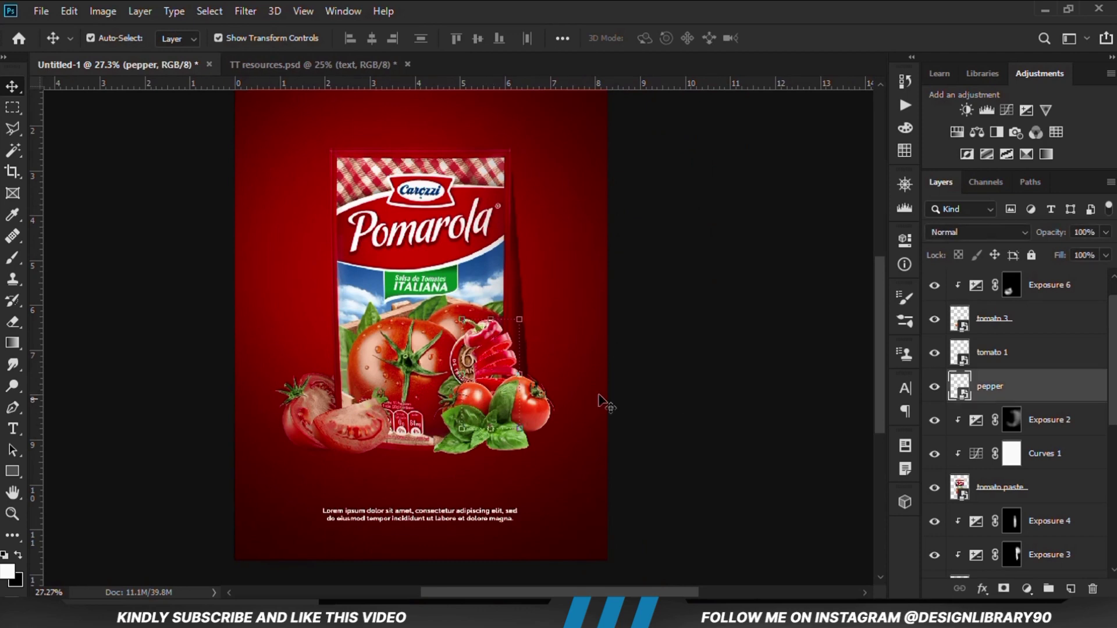
{"action": "left_click", "coordinate": [668, 427]}
{"action": "left_click", "coordinate": [495, 357]}
{"action": "left_click", "coordinate": [935, 389]}
{"action": "left_click", "coordinate": [935, 388]}
{"action": "left_click", "coordinate": [934, 388]}
{"action": "left_click", "coordinate": [935, 387]}
Step: Add a strongly darkening Exposure adjustment clipped to the pepper layer, compare its effect and invert its mask to black
{"action": "left_click", "coordinate": [1028, 591]}
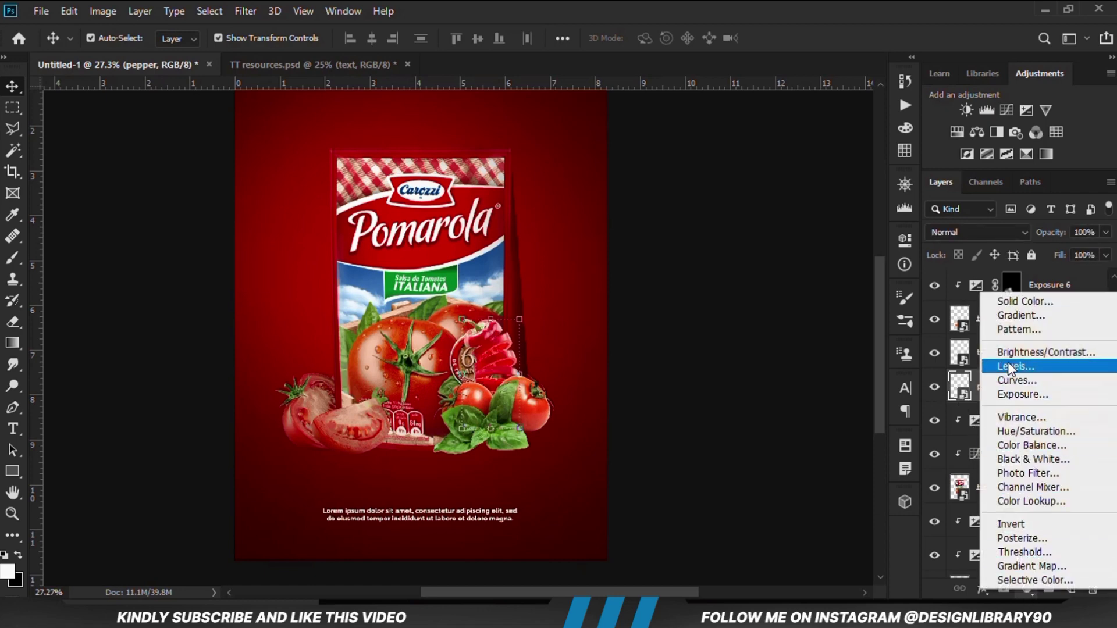
{"action": "left_click", "coordinate": [1011, 395]}
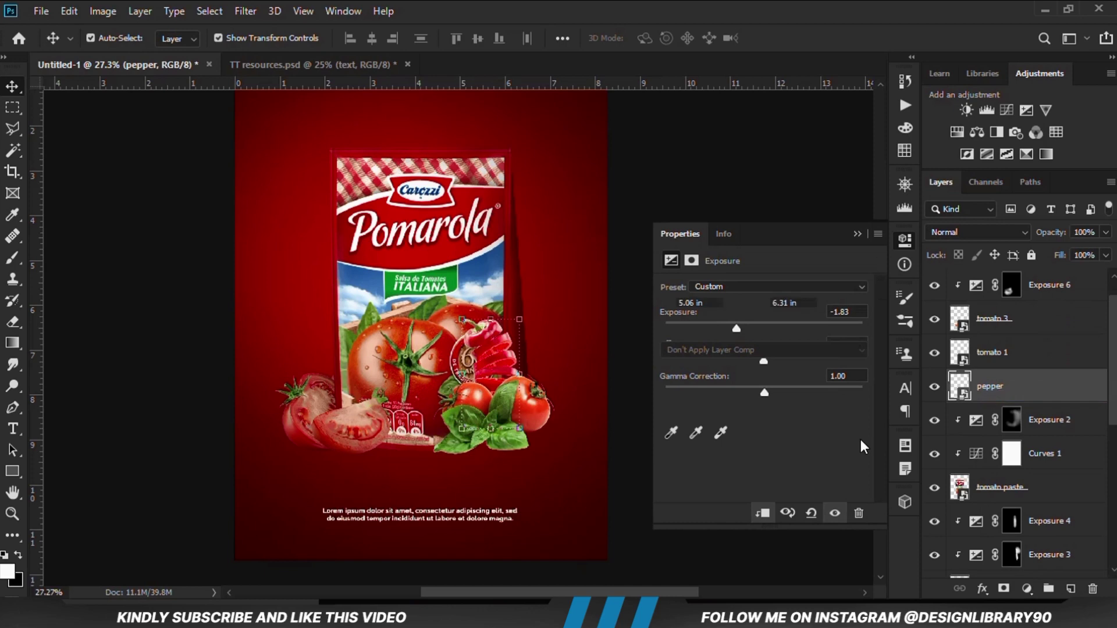
{"action": "left_click", "coordinate": [761, 514]}
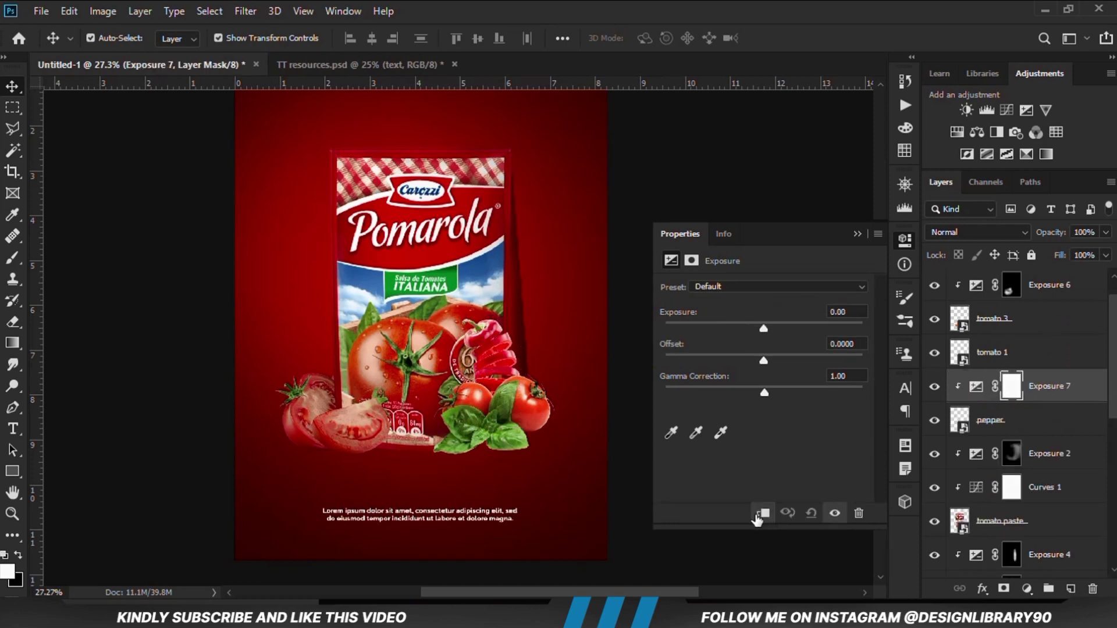
{"action": "left_click_drag", "start_coordinate": [732, 327], "coordinate": [704, 328]}
{"action": "left_click", "coordinate": [855, 234]}
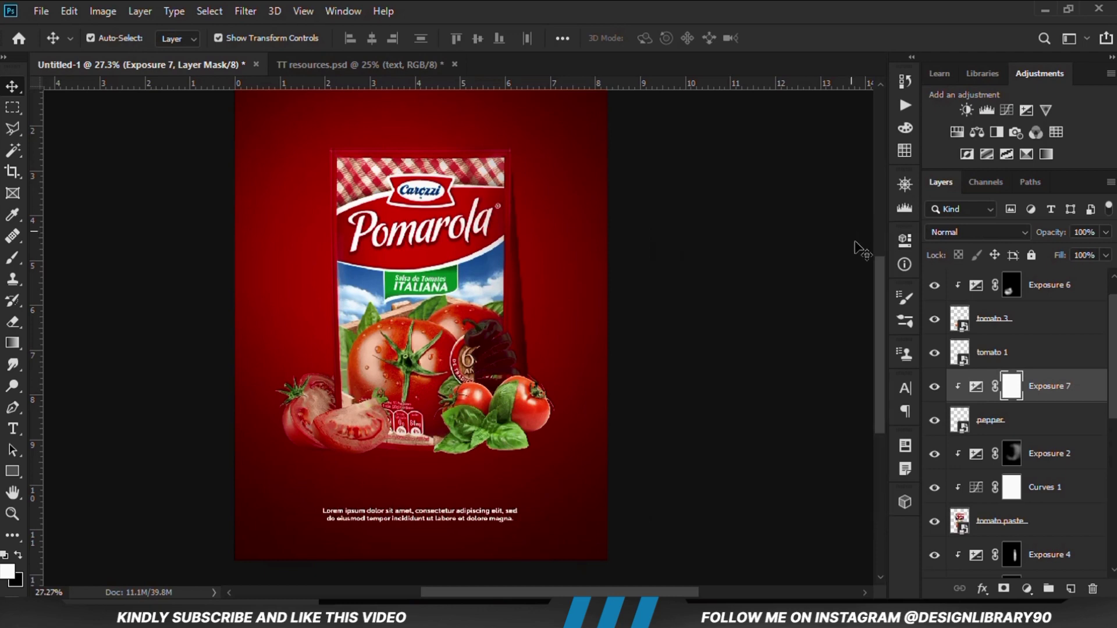
{"action": "left_click", "coordinate": [931, 388]}
{"action": "left_click", "coordinate": [931, 391]}
{"action": "key", "text": "ctrl+i"}
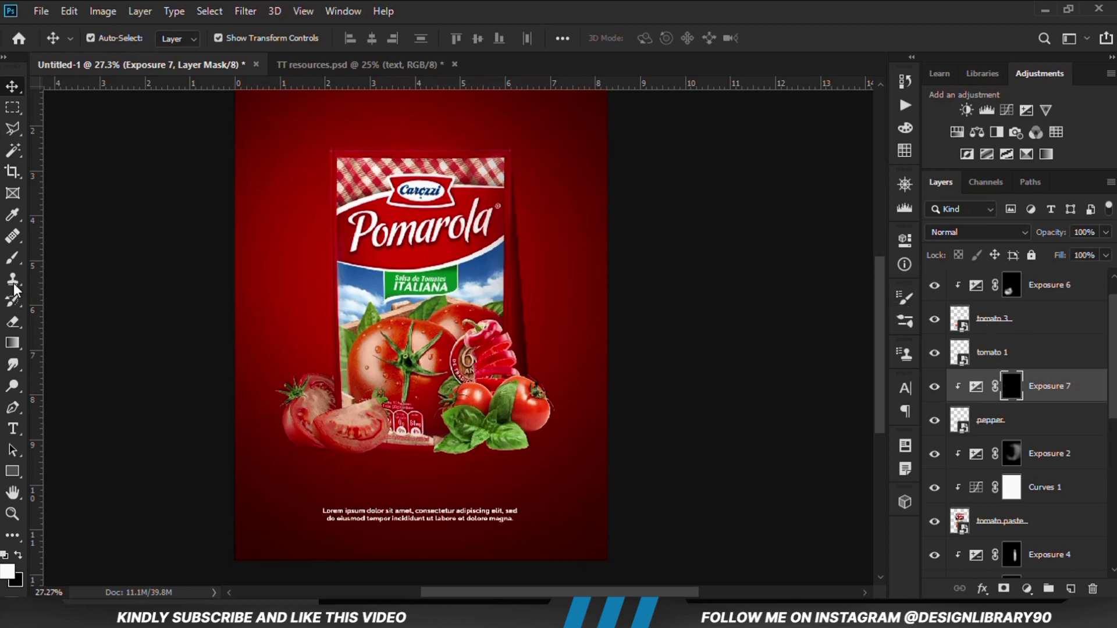
Step: Switch to the Brush tool and set its size to 600 and its opacity to 80% for the Exposure 7 mask
{"action": "right_click", "coordinate": [13, 258]}
{"action": "left_click_drag", "start_coordinate": [74, 259], "coordinate": [74, 258]}
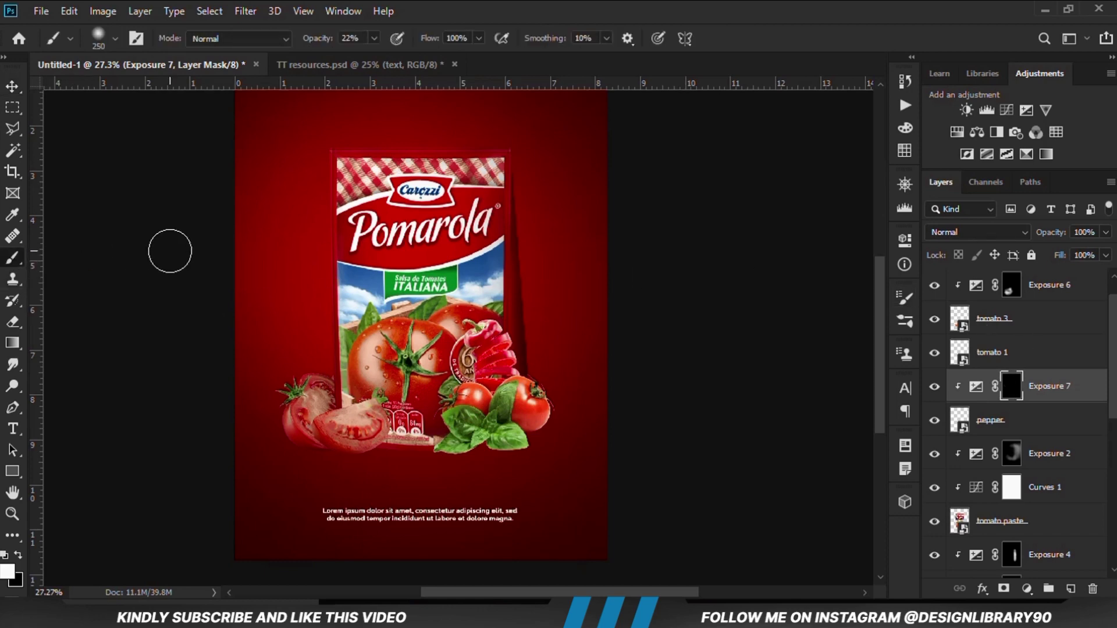
{"action": "key", "text": "bracketright"}
{"action": "key", "text": "bracketright"}
{"action": "key", "text": "bracketright"}
{"action": "key", "text": "bracketright"}
{"action": "left_click", "coordinate": [372, 38]}
{"action": "left_click_drag", "start_coordinate": [408, 54], "coordinate": [418, 54]}
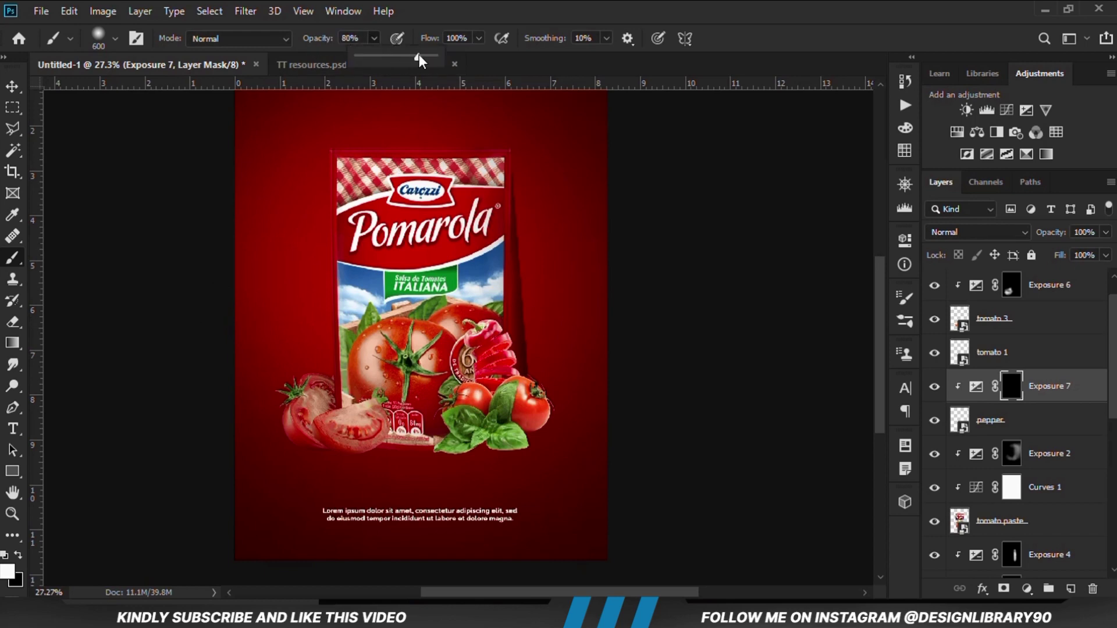
Step: Paint dark shading over the lower part of the sliced pepper in the Exposure 7 mask, reducing the brush size to 400
{"action": "scroll", "coordinate": [524, 444], "scroll_direction": "up", "scroll_amount": 1}
{"action": "scroll", "coordinate": [523, 444], "scroll_direction": "up", "scroll_amount": 3}
{"action": "key", "text": "bracketleft"}
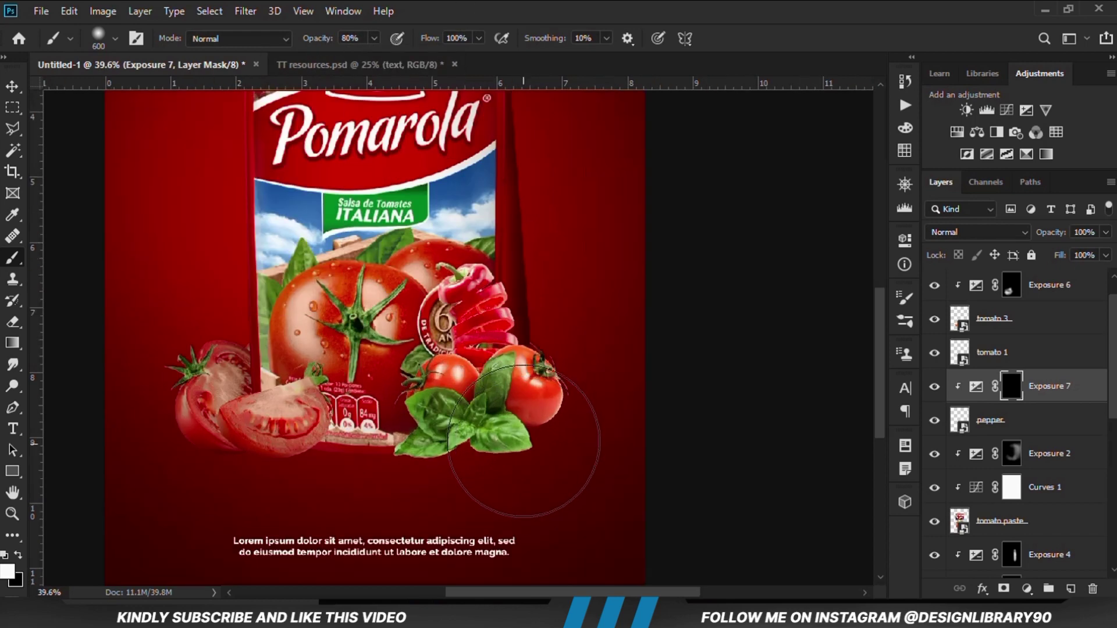
{"action": "left_click", "coordinate": [520, 413]}
{"action": "key", "text": "bracketleft"}
{"action": "left_click_drag", "start_coordinate": [450, 391], "coordinate": [441, 464]}
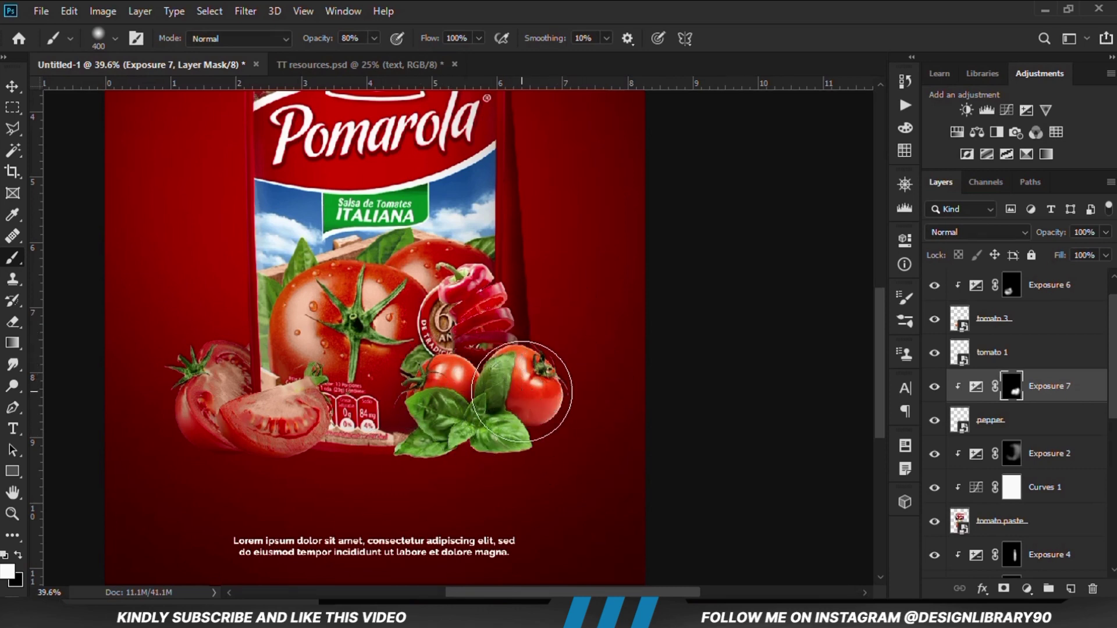
Step: Lower the brush opacity to 17% and paint softer shading over the upper part of the pepper in the Exposure 7 mask
{"action": "left_click", "coordinate": [374, 39]}
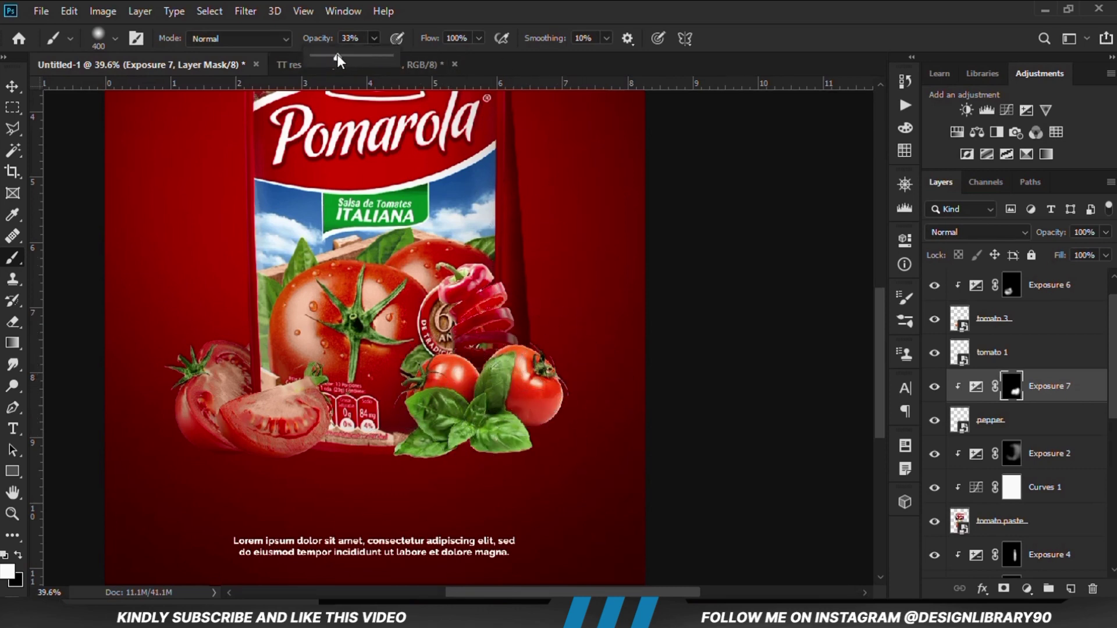
{"action": "left_click", "coordinate": [463, 2]}
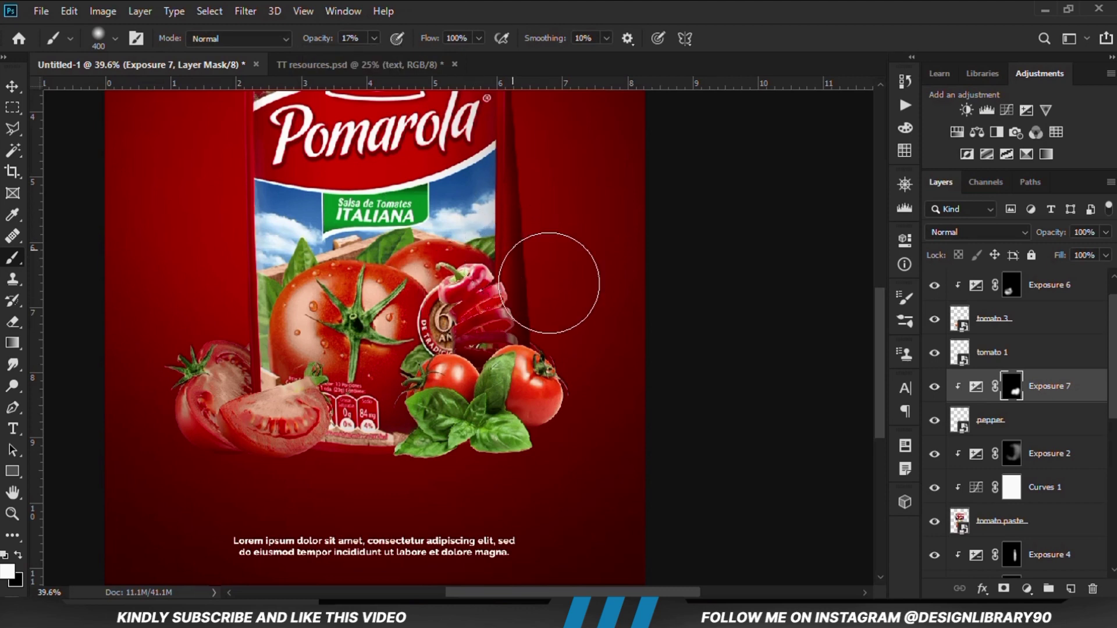
{"action": "mouse_move", "coordinate": [353, 284]}
{"action": "left_mouse_down"}
{"action": "mouse_move", "coordinate": [384, 270]}
{"action": "mouse_move", "coordinate": [361, 276]}
{"action": "mouse_move", "coordinate": [429, 314]}
{"action": "left_mouse_up"}
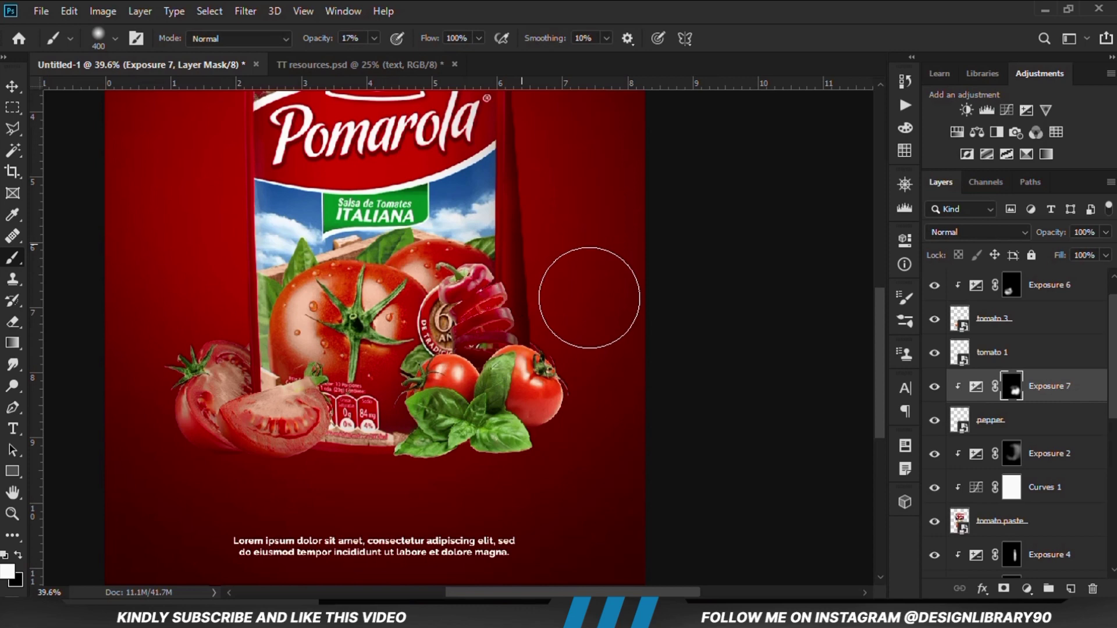
Step: Compare the pepper with and without the shading and set the Exposure 7 layer's opacity to 85%
{"action": "left_click", "coordinate": [934, 386]}
{"action": "left_click", "coordinate": [934, 386]}
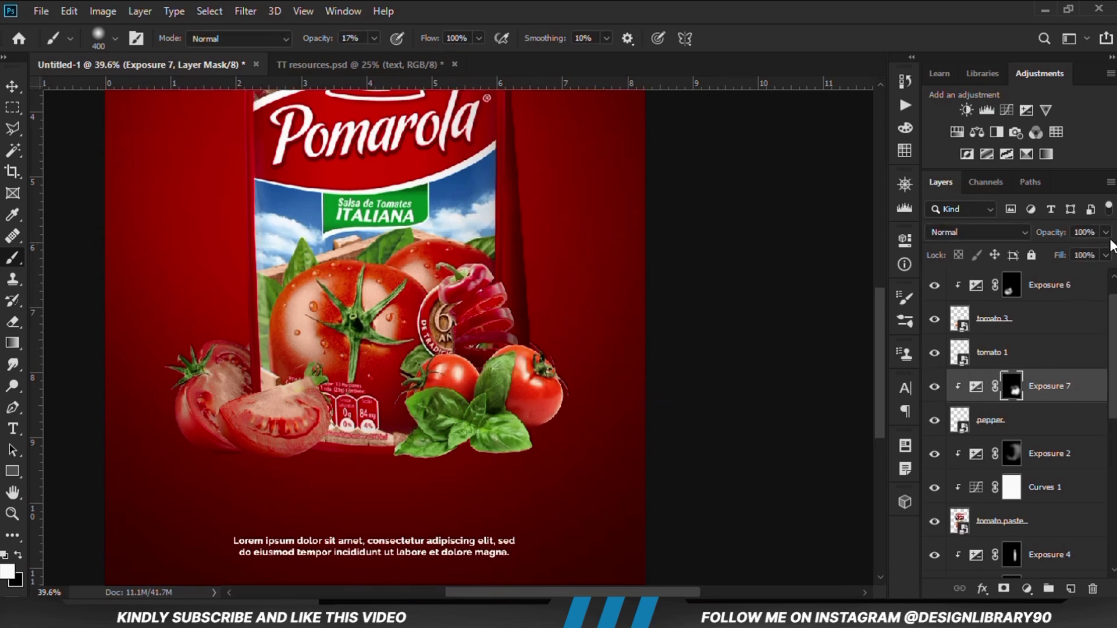
{"action": "left_click", "coordinate": [1105, 232]}
{"action": "left_click_drag", "start_coordinate": [1105, 251], "coordinate": [1093, 253]}
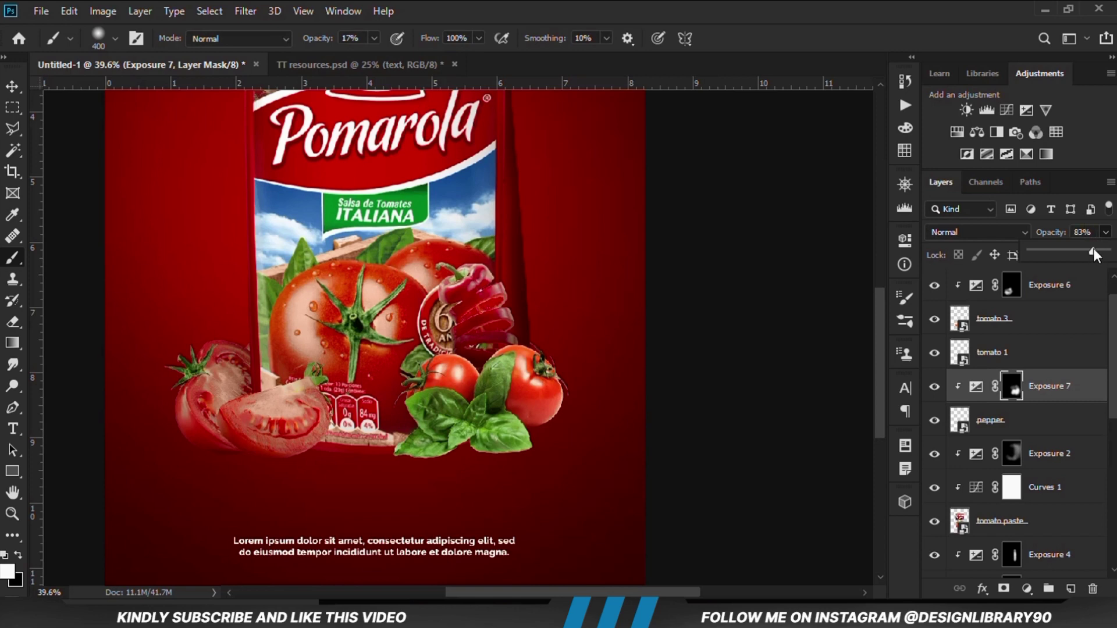
Step: Select the tomato 1 layer with the Move tool and toggle its visibility to check which elements it holds
{"action": "left_click", "coordinate": [12, 86]}
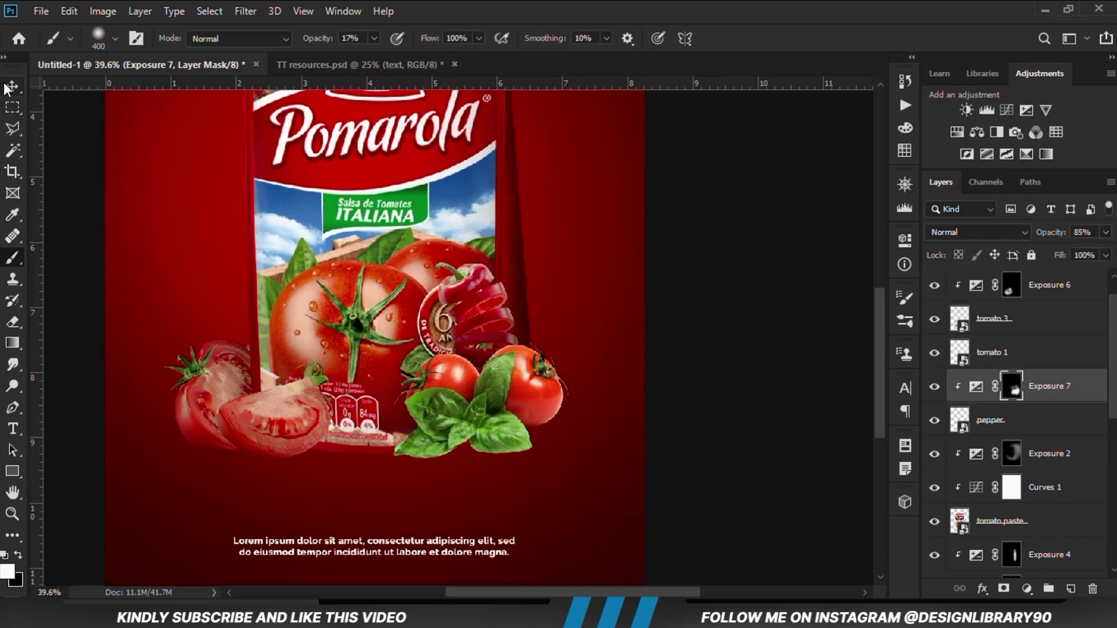
{"action": "left_click", "coordinate": [474, 448]}
{"action": "left_click", "coordinate": [478, 425]}
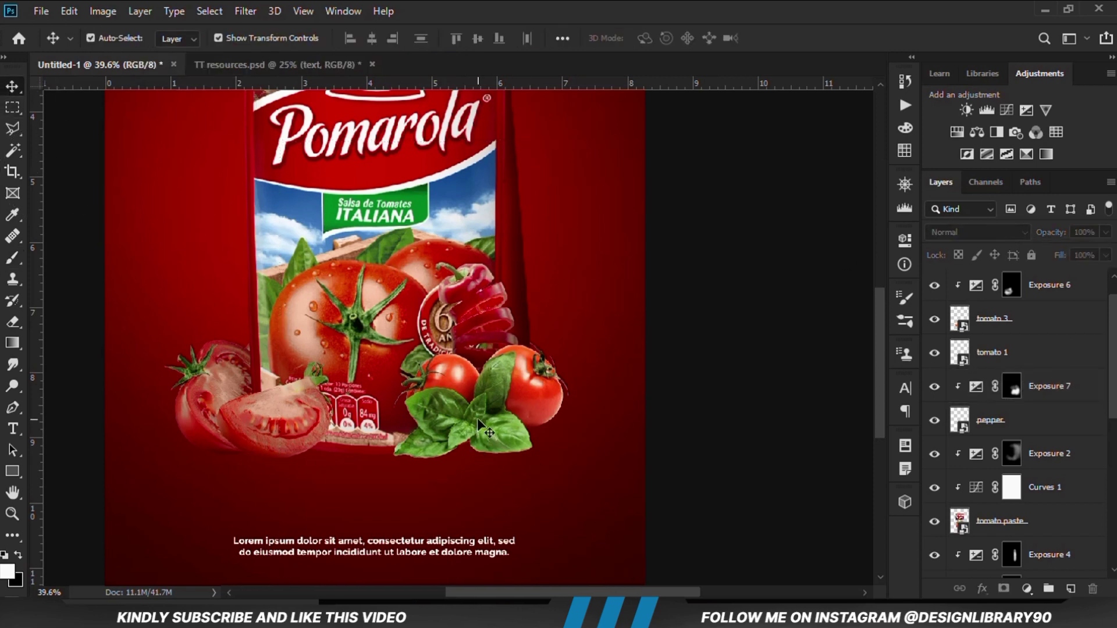
{"action": "left_click", "coordinate": [465, 391]}
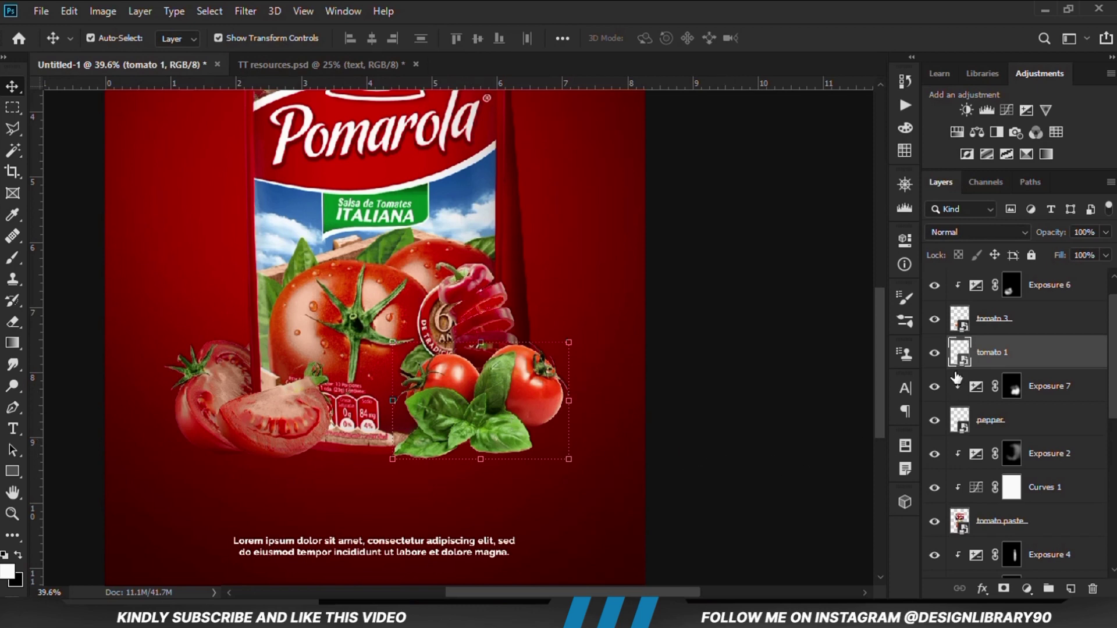
{"action": "left_click", "coordinate": [934, 353]}
{"action": "left_click", "coordinate": [937, 355]}
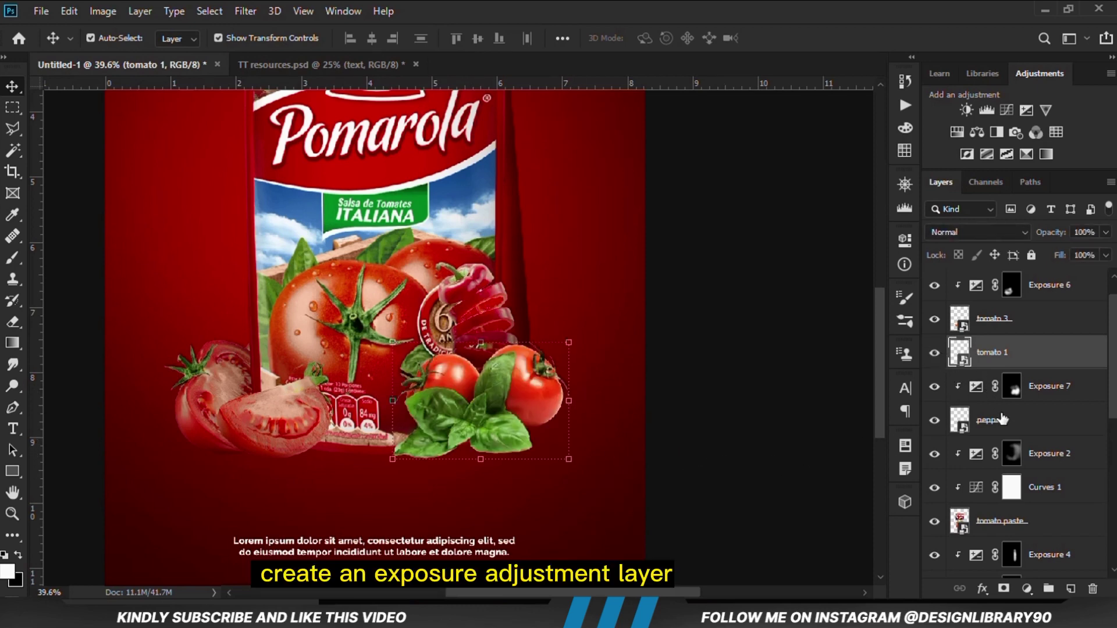
Step: Add an Exposure adjustment of -3.06 clipped to the tomato 1 layer, compare its effect and invert its mask to black
{"action": "left_click", "coordinate": [1027, 590]}
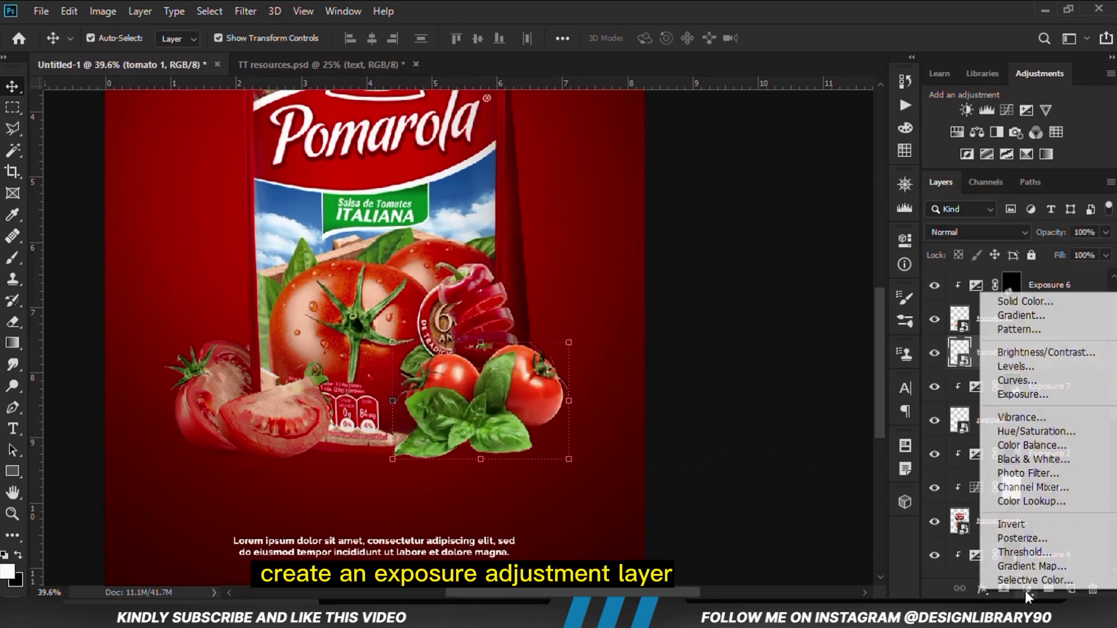
{"action": "left_click", "coordinate": [1033, 396]}
{"action": "left_click_drag", "start_coordinate": [731, 324], "coordinate": [718, 323]}
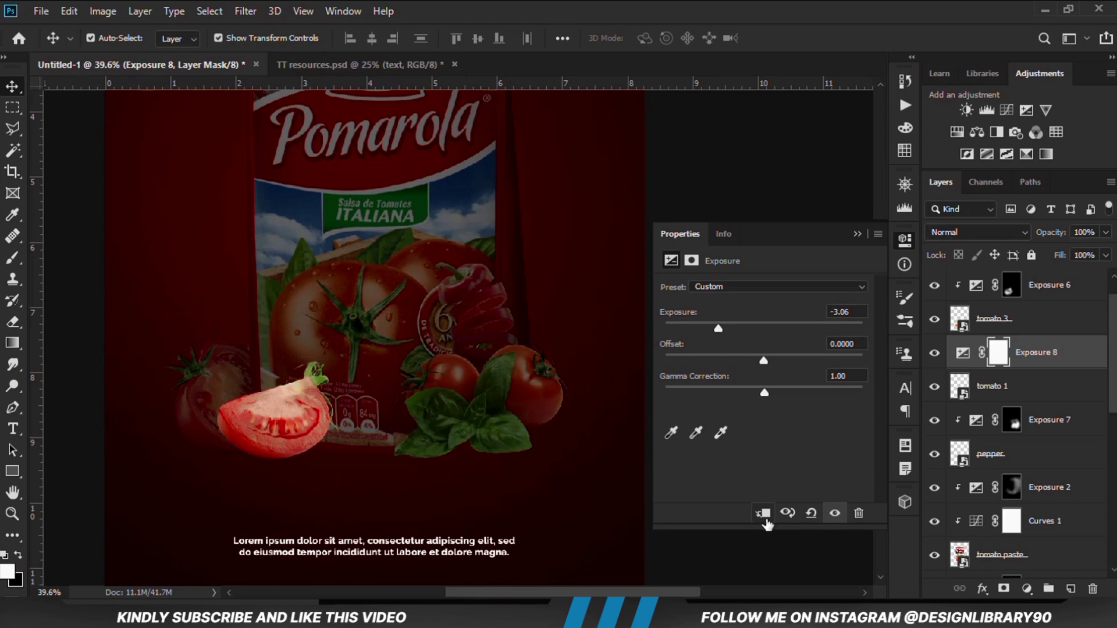
{"action": "left_click", "coordinate": [763, 515]}
{"action": "left_click", "coordinate": [857, 235]}
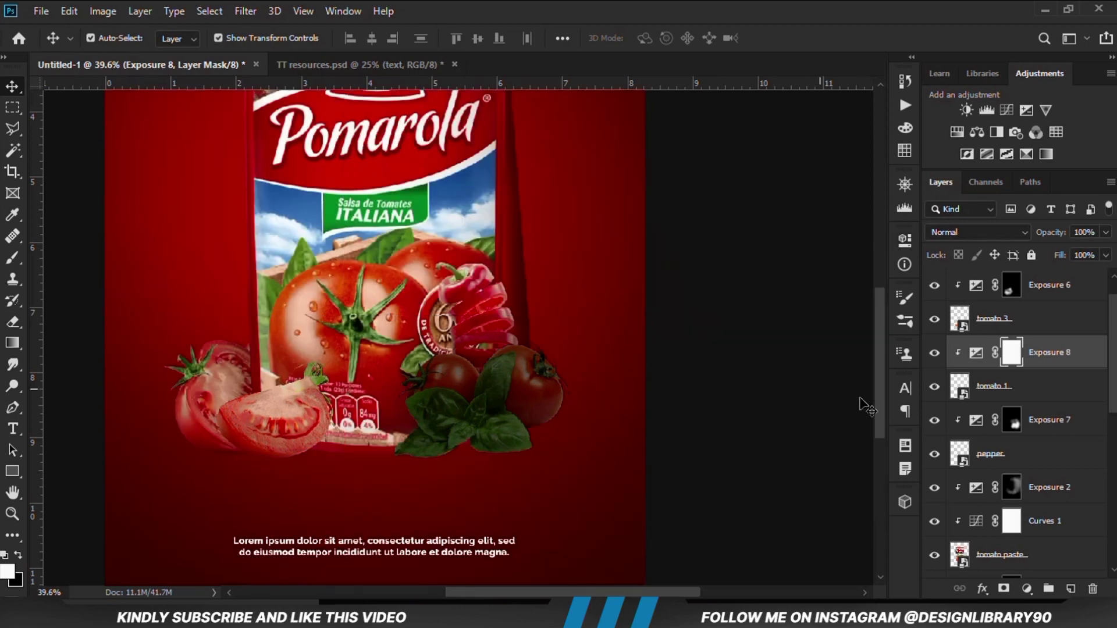
{"action": "left_click", "coordinate": [933, 353]}
{"action": "left_click", "coordinate": [933, 353]}
{"action": "key", "text": "ctrl+i"}
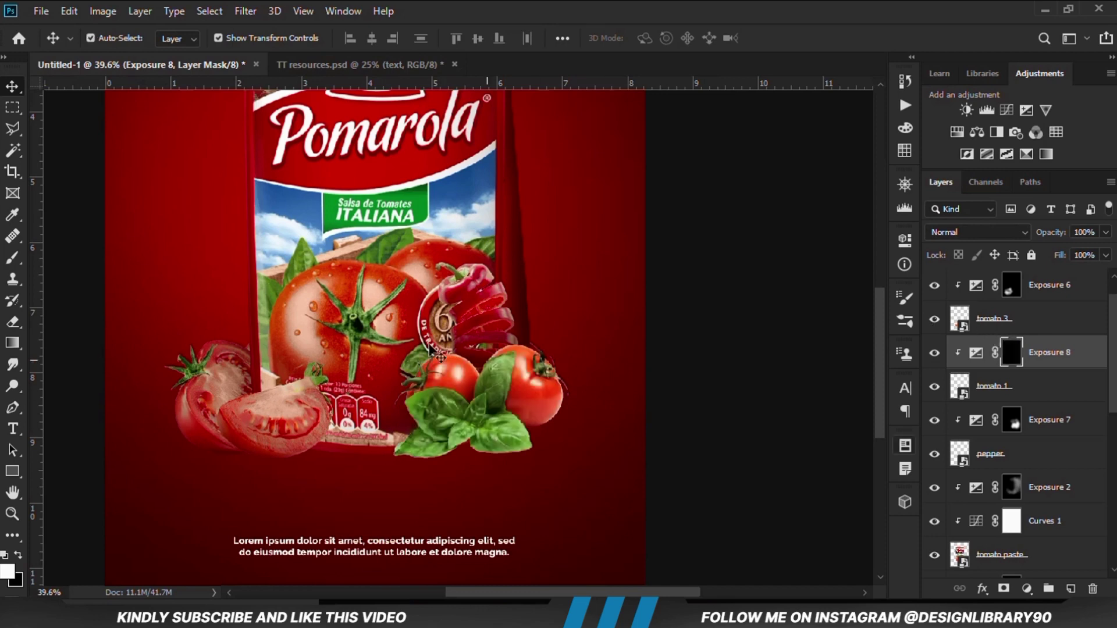
Step: Switch to the Brush tool for painting in the Exposure 8 mask
{"action": "left_click", "coordinate": [13, 257]}
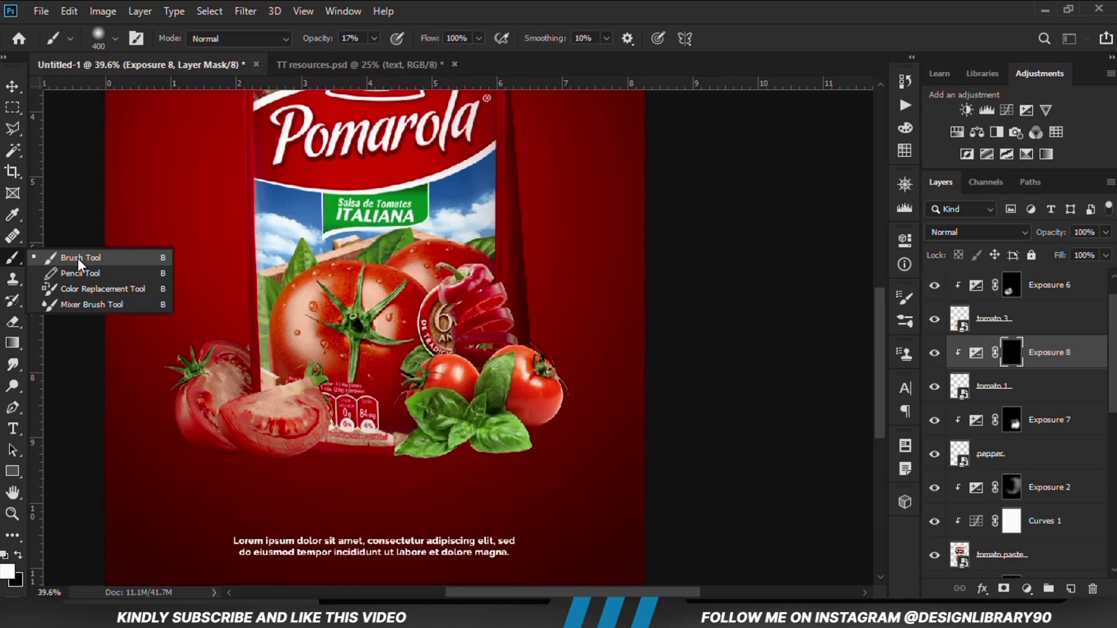
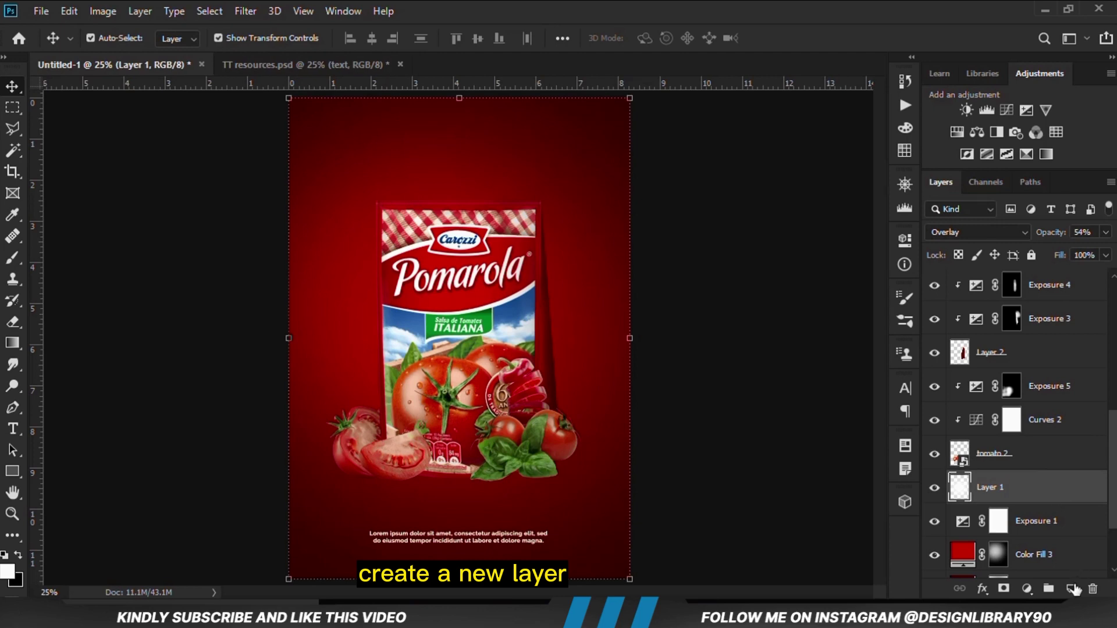
Step: Create a new layer above Layer 1 and set up the Brush tool at 100% opacity
{"action": "left_click", "coordinate": [1070, 588]}
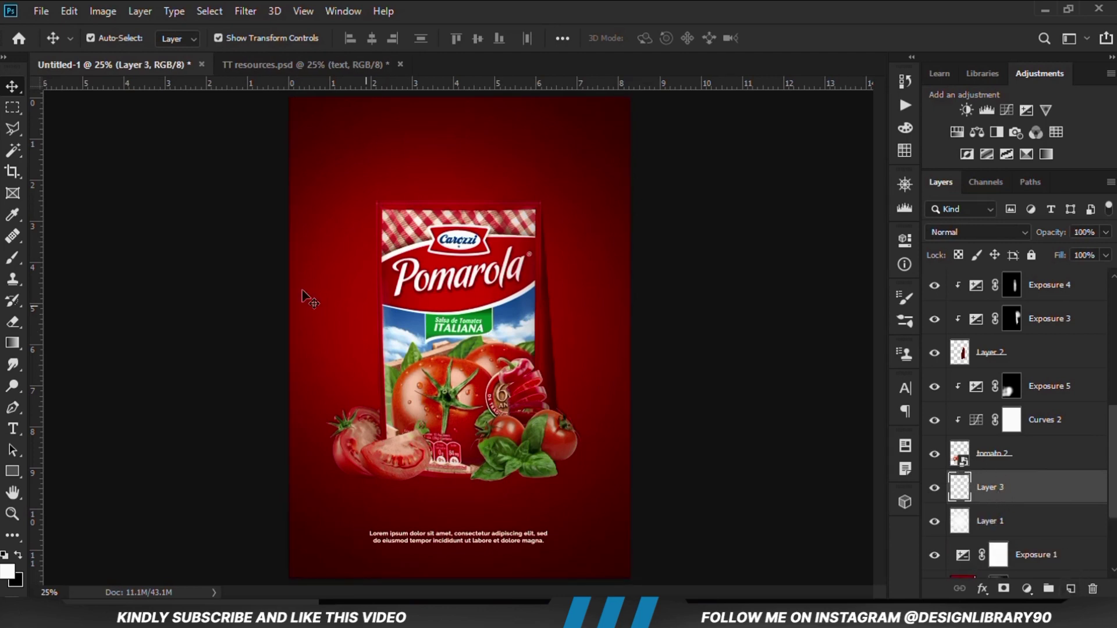
{"action": "left_click", "coordinate": [12, 257]}
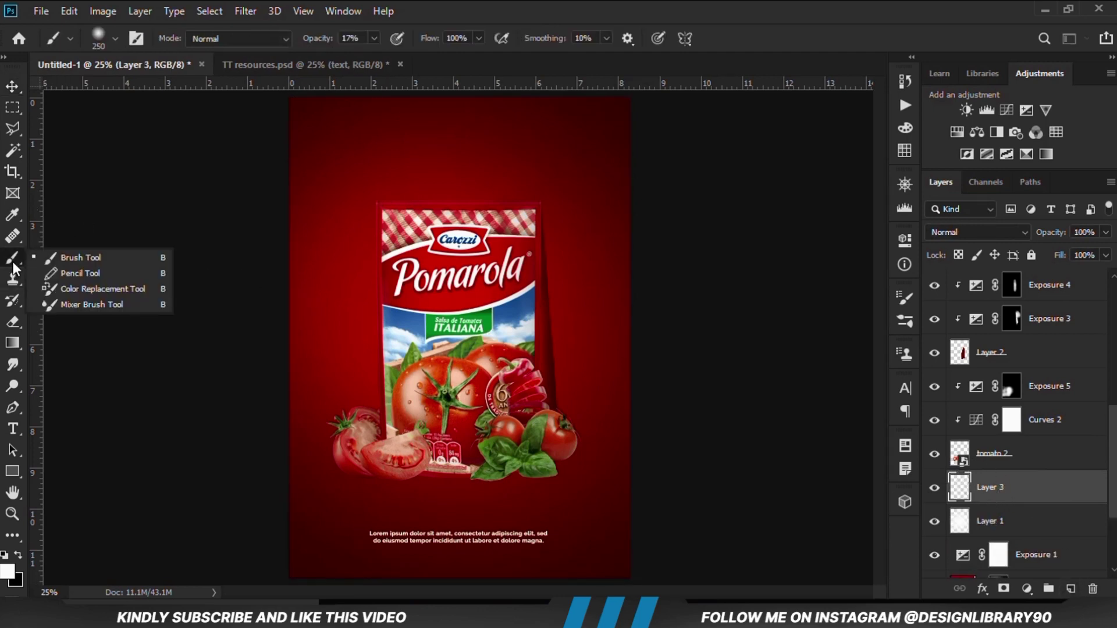
{"action": "left_click", "coordinate": [75, 256]}
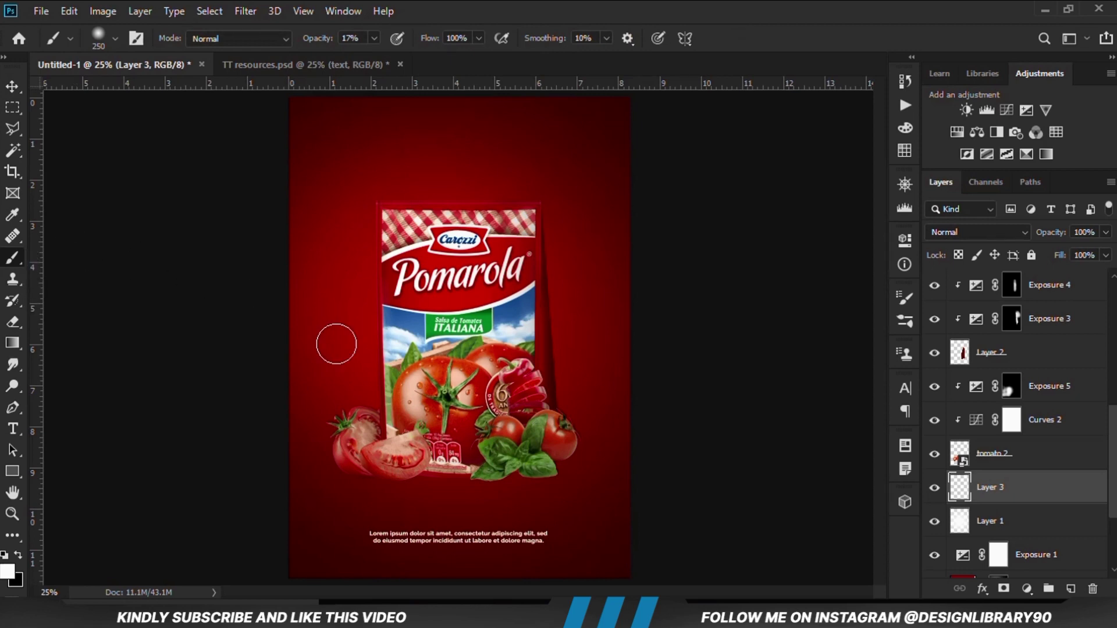
{"action": "left_click", "coordinate": [374, 38]}
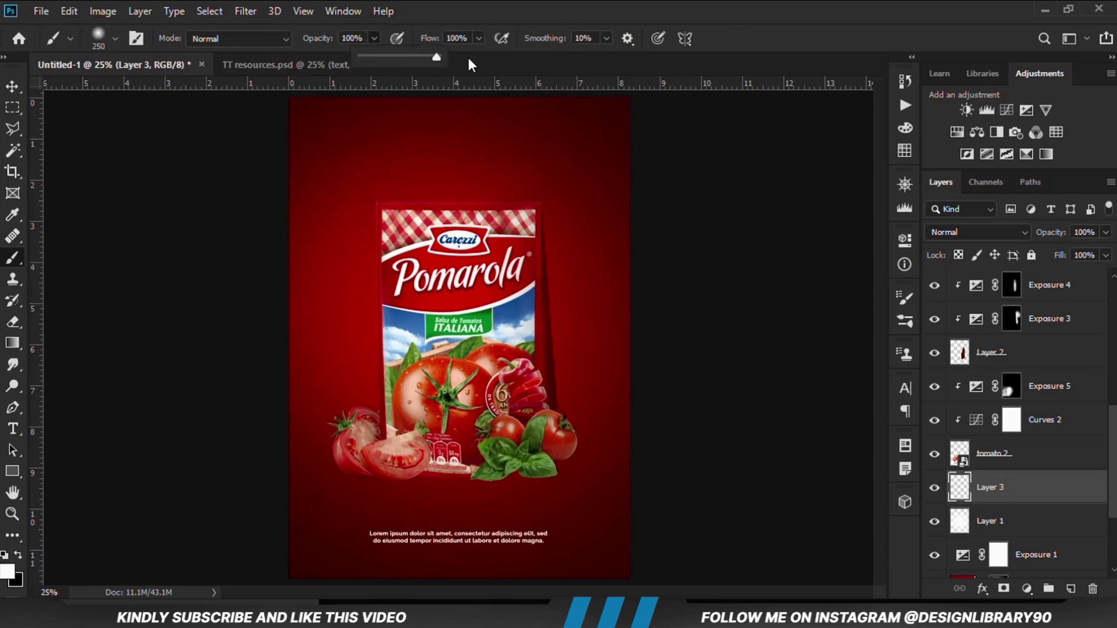
{"action": "left_click", "coordinate": [550, 37]}
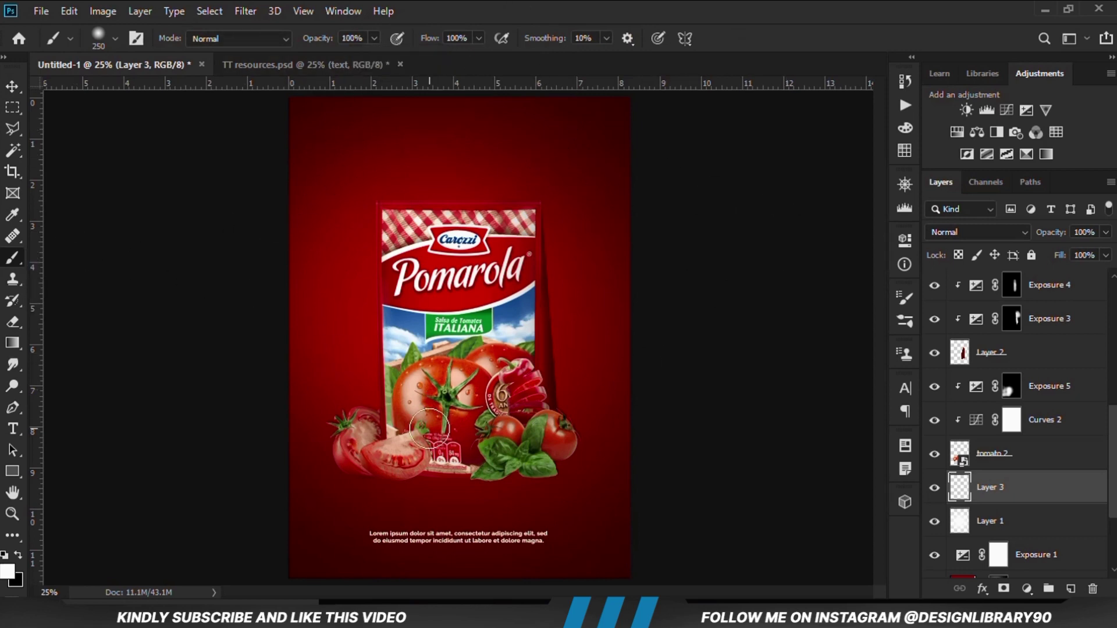
Step: Flatten the soft round brush tip to 13% roundness and check the shape in the brush settings
{"action": "right_click", "coordinate": [429, 429]}
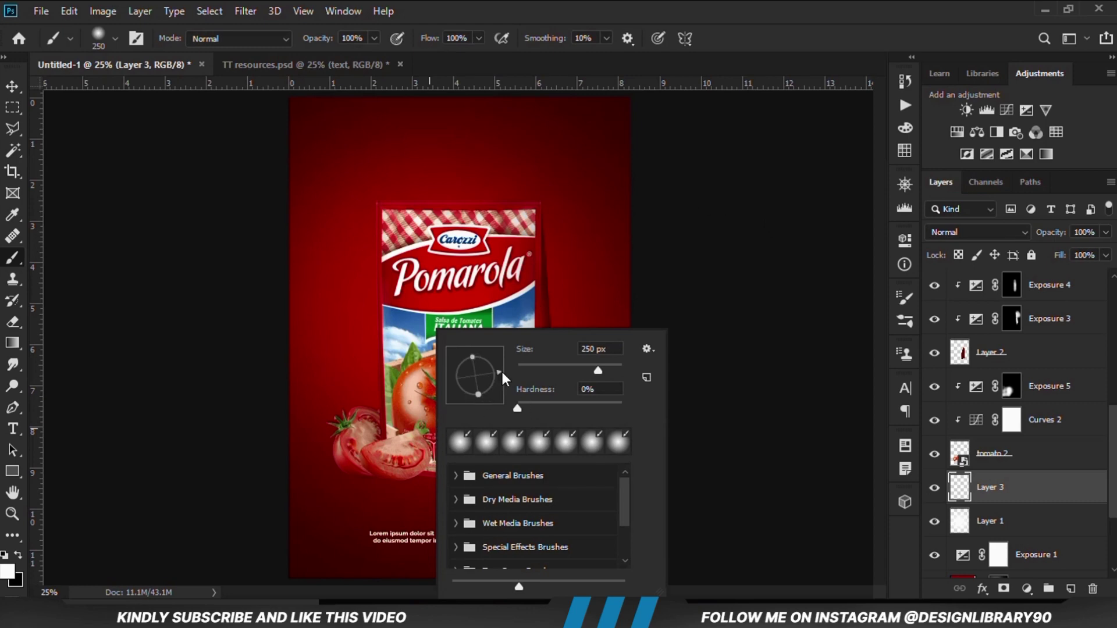
{"action": "mouse_move", "coordinate": [501, 371]}
{"action": "left_mouse_down"}
{"action": "mouse_move", "coordinate": [475, 393]}
{"action": "mouse_move", "coordinate": [476, 378]}
{"action": "left_mouse_up"}
{"action": "left_click", "coordinate": [643, 2]}
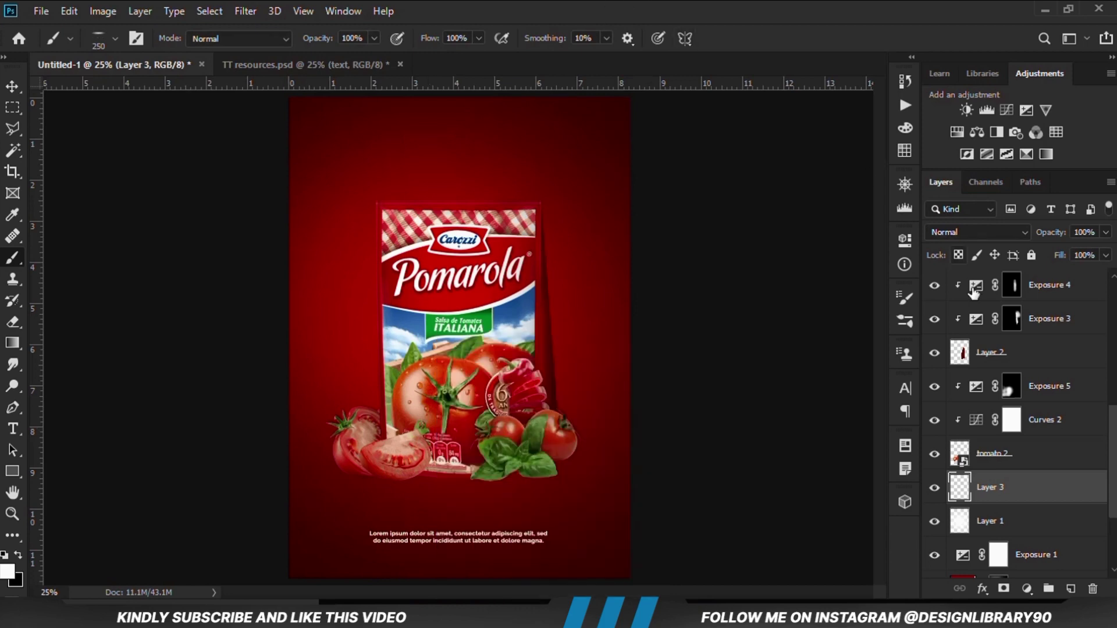
{"action": "left_click", "coordinate": [907, 296]}
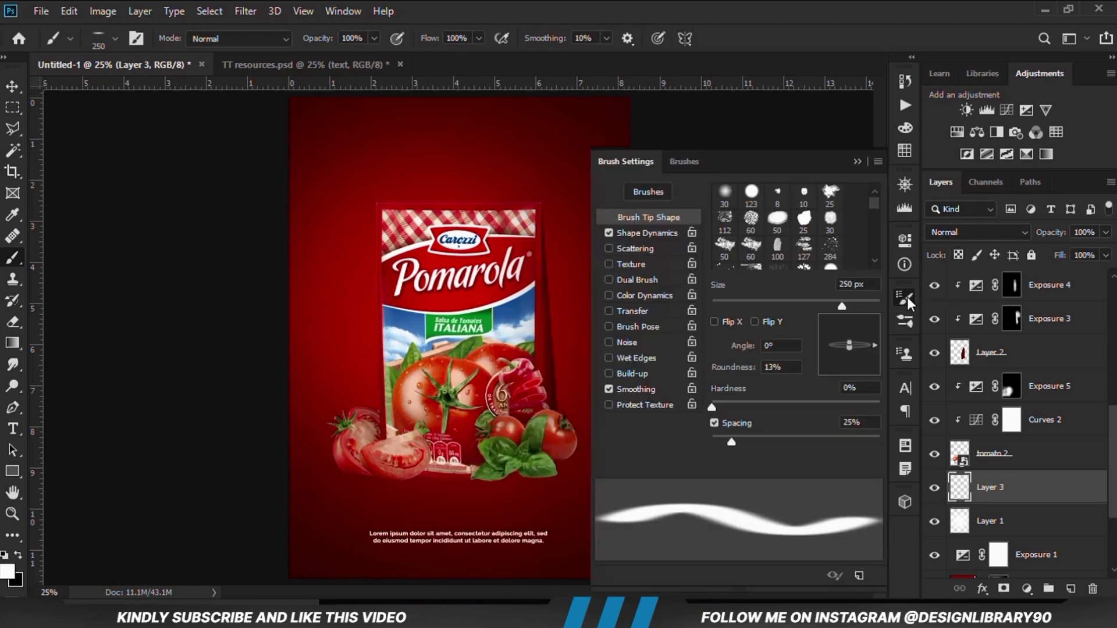
{"action": "left_click", "coordinate": [857, 161]}
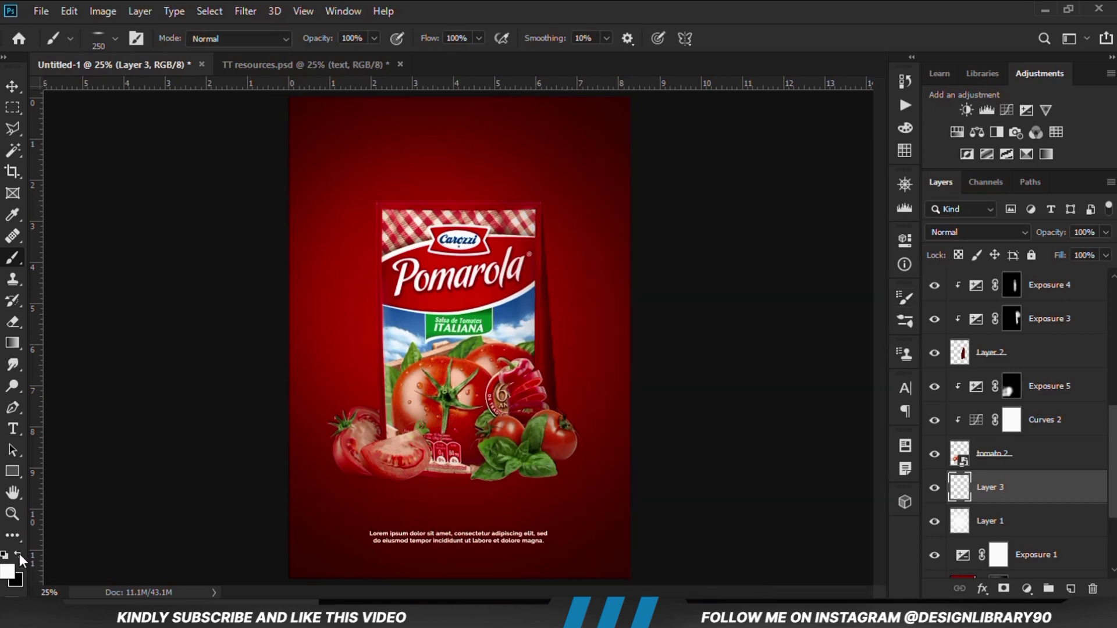
Step: Paint black contact shadows with the 300 px brush under the cut tomato at the back and, on a new layer, under the whole tomato
{"action": "key", "text": "bracketright"}
{"action": "scroll", "coordinate": [372, 495], "scroll_direction": "up", "scroll_amount": 3}
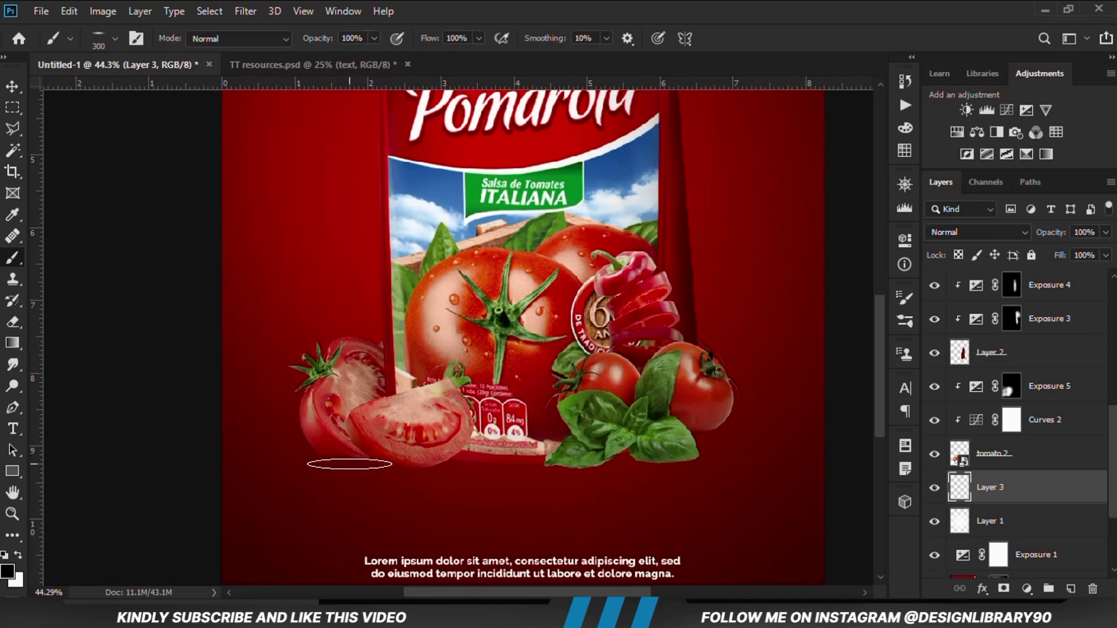
{"action": "left_click", "coordinate": [351, 463]}
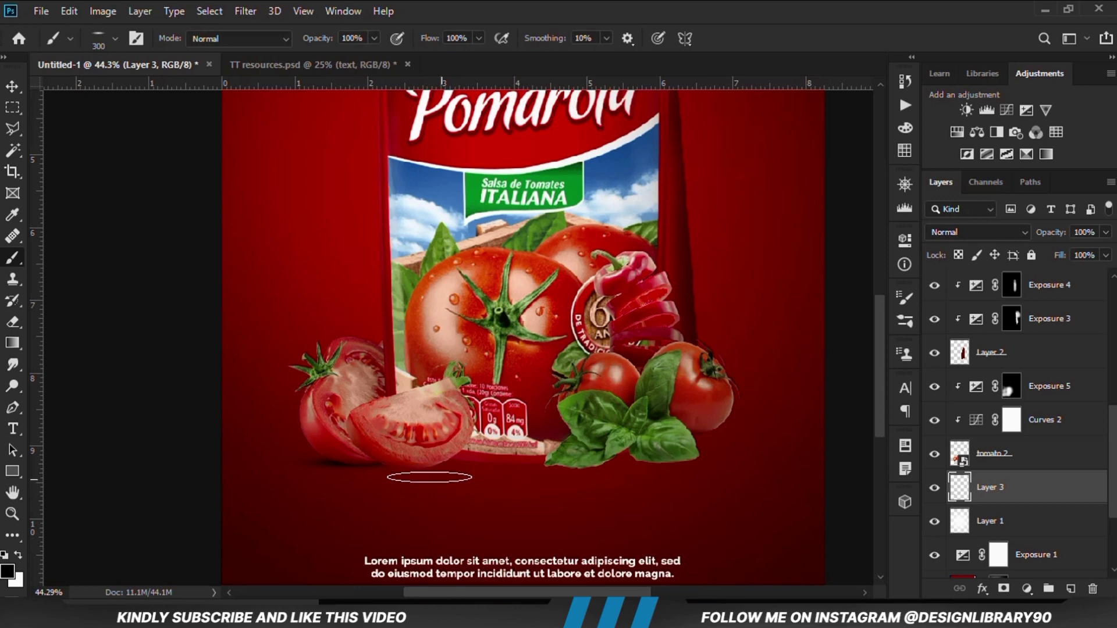
{"action": "left_click", "coordinate": [1069, 589]}
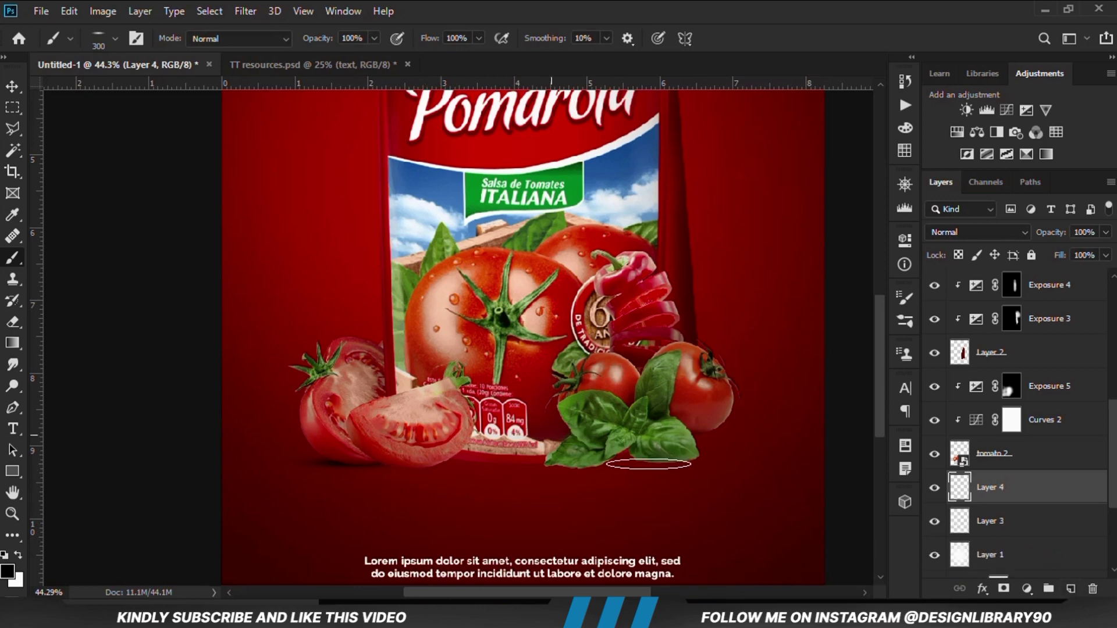
{"action": "left_click", "coordinate": [687, 435]}
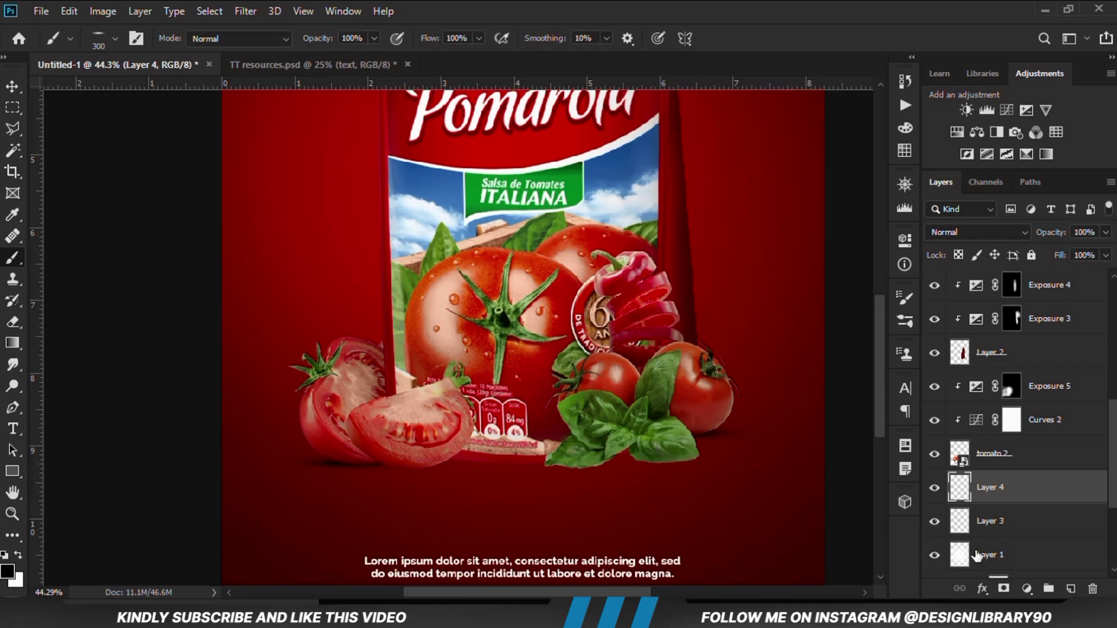
Step: Create another new layer and paint black contact shadows under the basil leaves with the flat 300 px brush
{"action": "left_click", "coordinate": [1069, 589]}
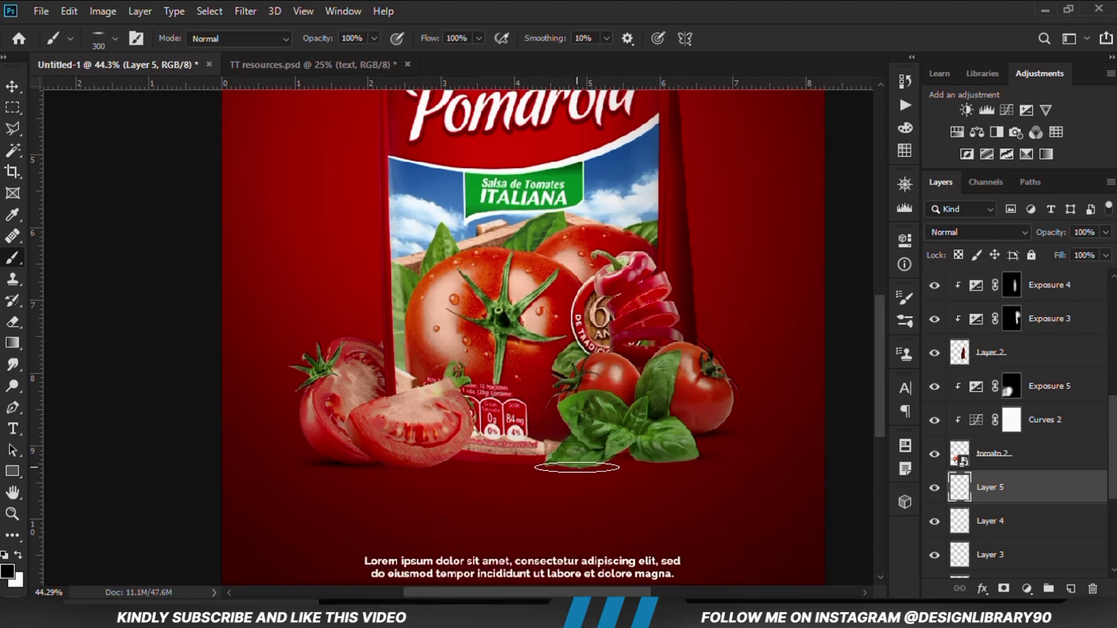
{"action": "left_click", "coordinate": [579, 468]}
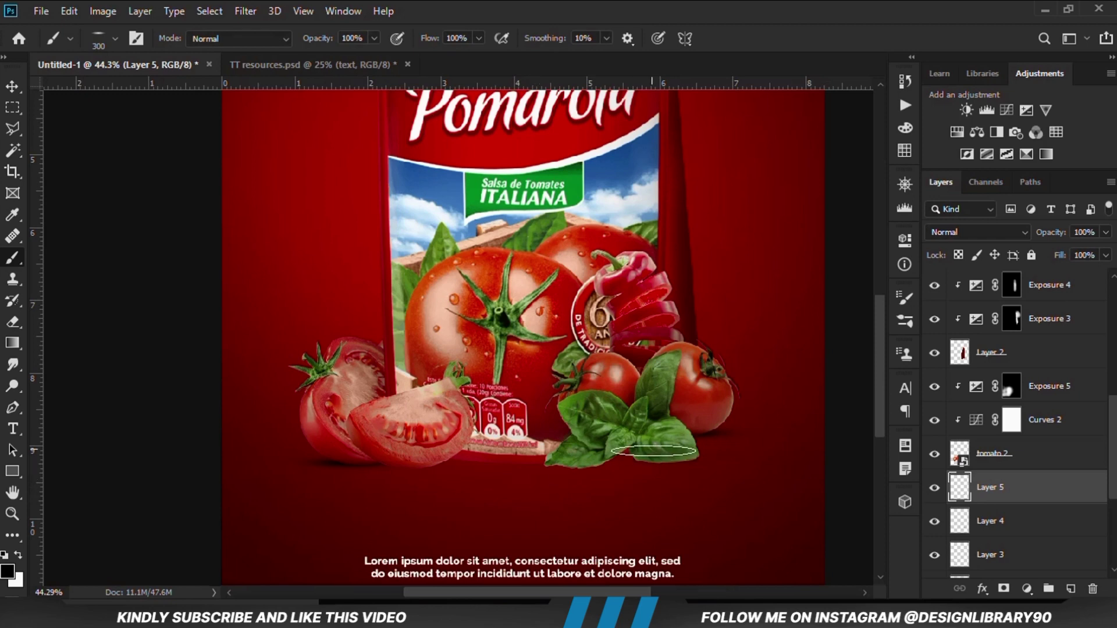
{"action": "scroll", "coordinate": [663, 460], "scroll_direction": "up", "scroll_amount": 2}
{"action": "scroll", "coordinate": [674, 468], "scroll_direction": "up", "scroll_amount": 1}
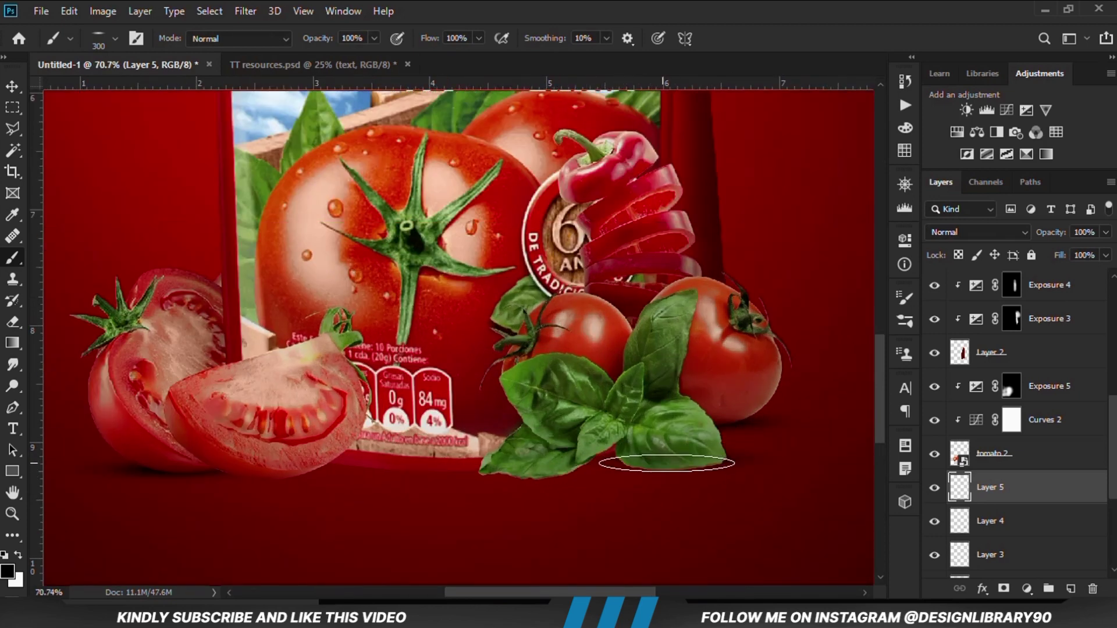
{"action": "left_click", "coordinate": [680, 460]}
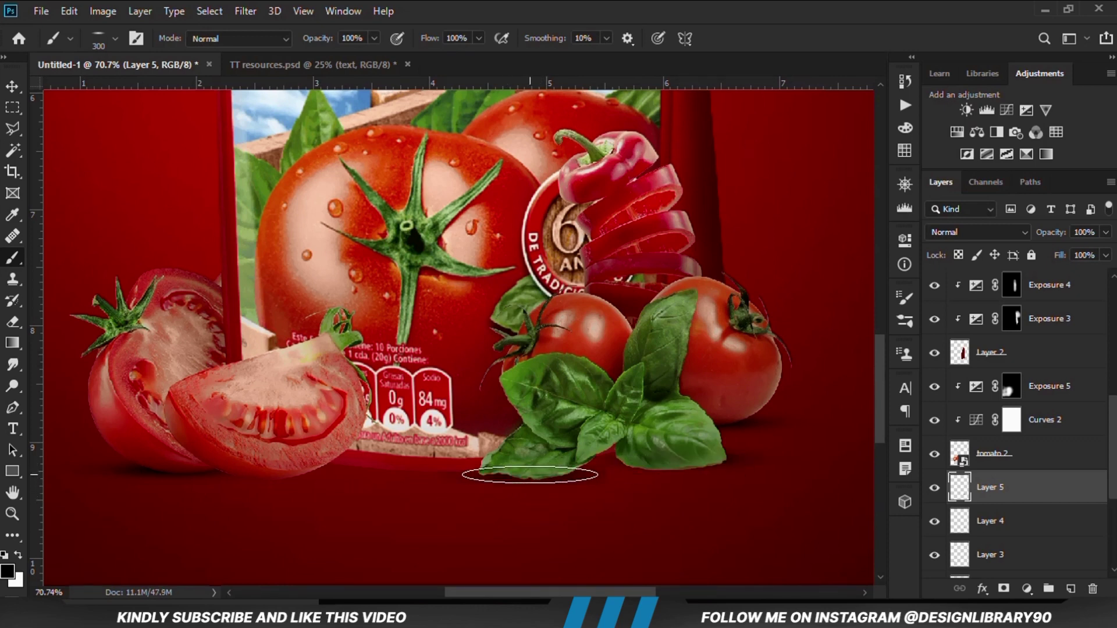
Step: Add a further new layer and paint a shadow under the front tomato wedge with the brush at 250 px
{"action": "scroll", "coordinate": [460, 492], "scroll_direction": "down", "scroll_amount": 1}
{"action": "scroll", "coordinate": [460, 493], "scroll_direction": "down", "scroll_amount": 1}
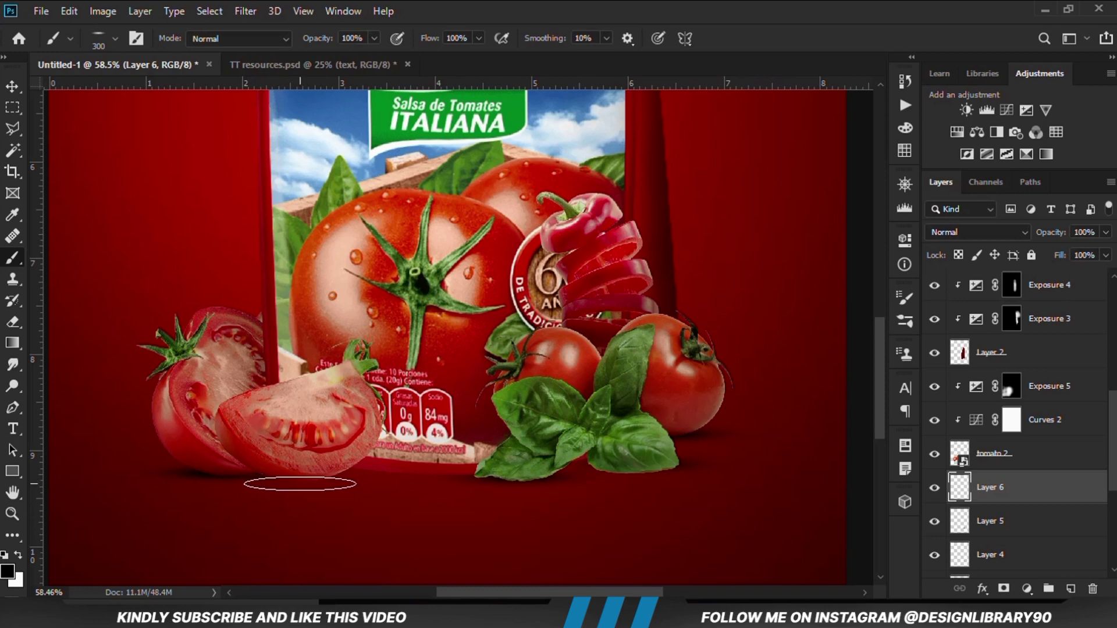
{"action": "key", "text": "bracketleft"}
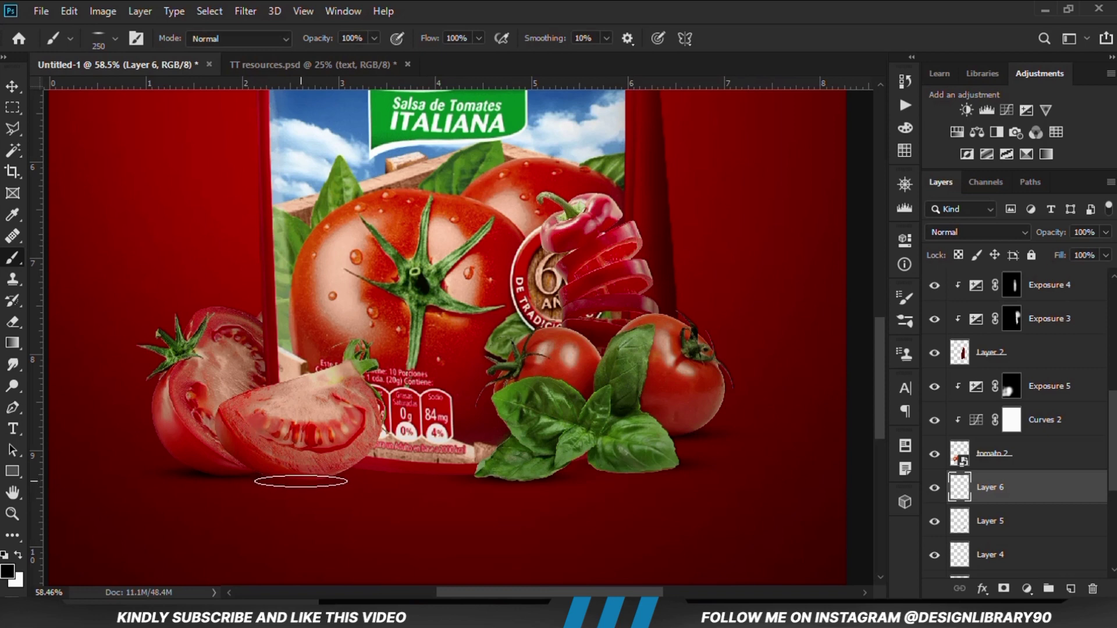
{"action": "left_click", "coordinate": [301, 481]}
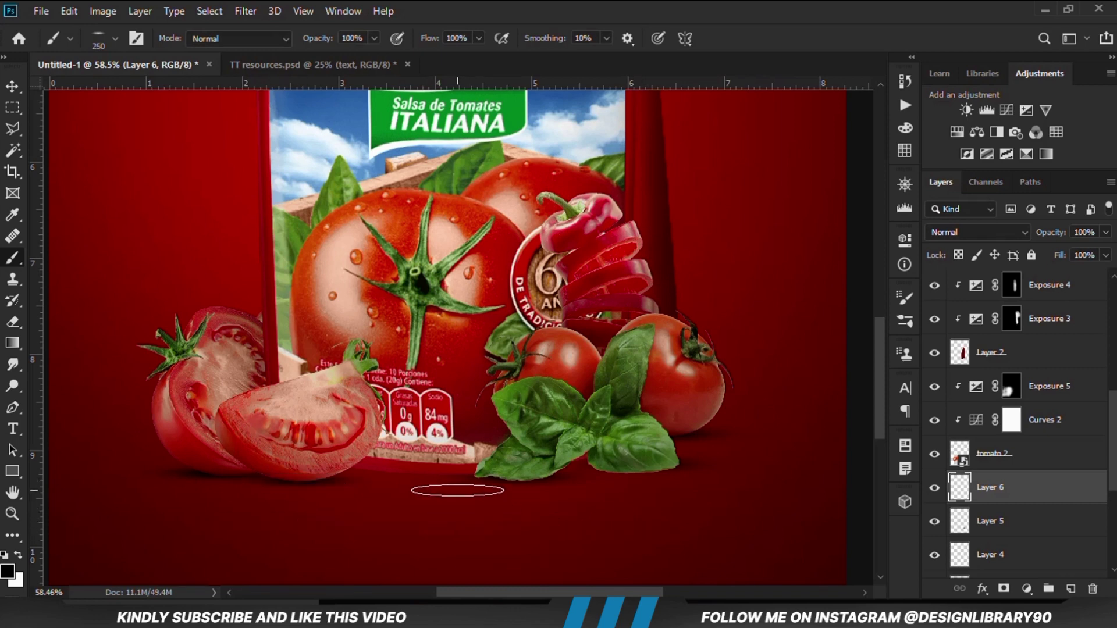
Step: Enlarge the flat brush to 700 px and paint a wide black shadow beneath the pouch on Layer 6
{"action": "key", "text": "bracketright"}
{"action": "key", "text": "bracketright"}
{"action": "key", "text": "bracketright"}
{"action": "key", "text": "bracketright"}
{"action": "key", "text": "bracketright"}
{"action": "key", "text": "bracketright"}
{"action": "key", "text": "bracketright"}
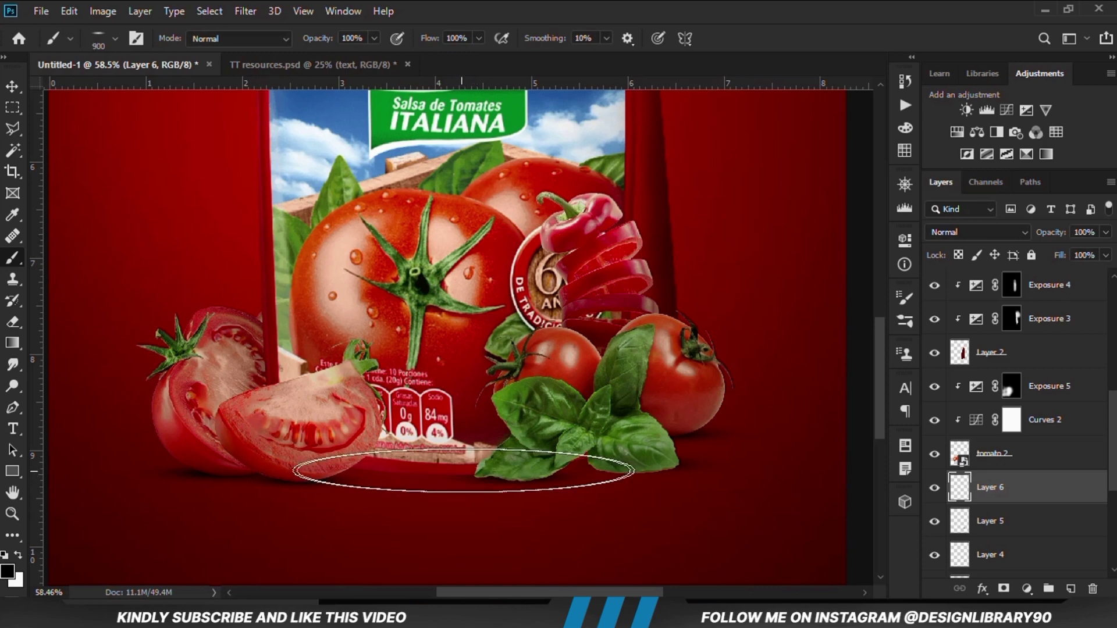
{"action": "key", "text": "bracketleft"}
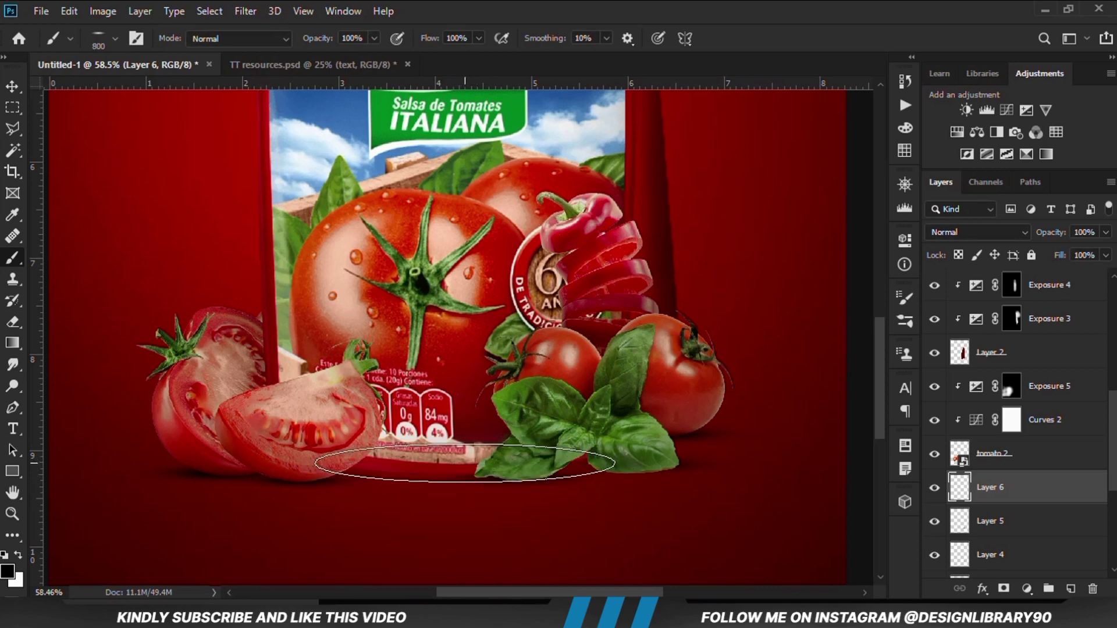
{"action": "key", "text": "bracketleft"}
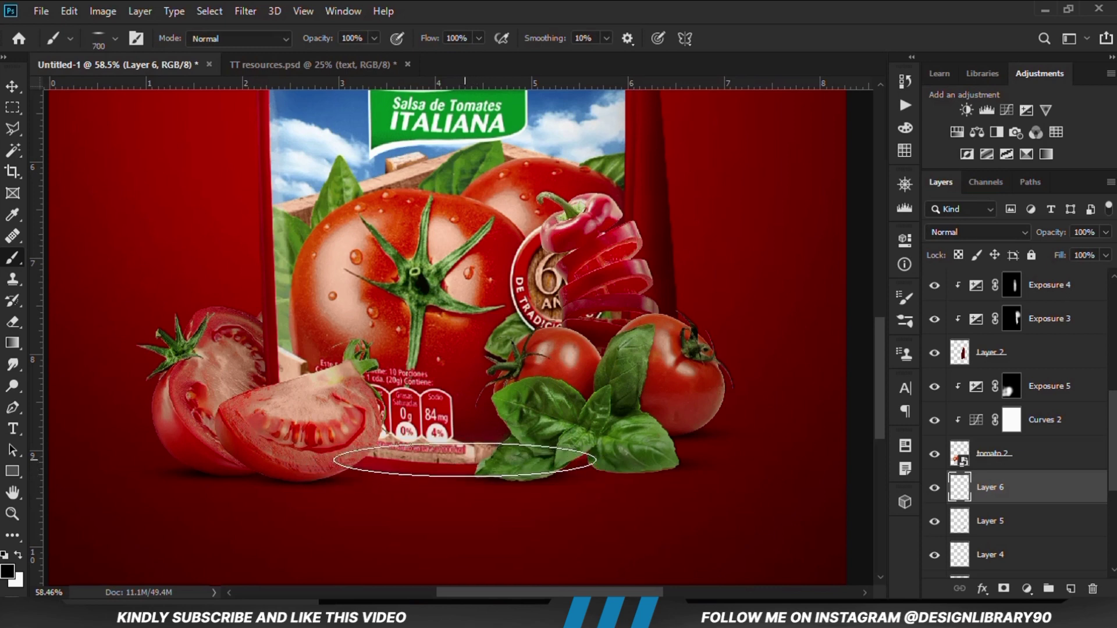
{"action": "left_click", "coordinate": [465, 463]}
{"action": "left_click", "coordinate": [406, 471]}
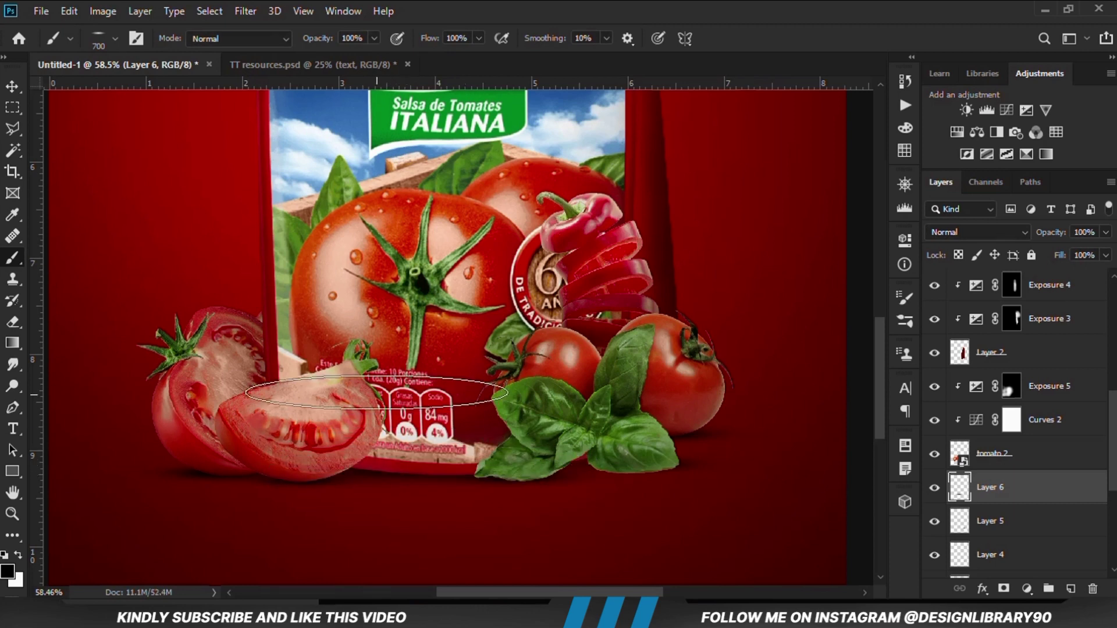
Step: Compare the poster with and without the Layer 6 shadow and adjust that layer's opacity
{"action": "key", "text": "ctrl+0"}
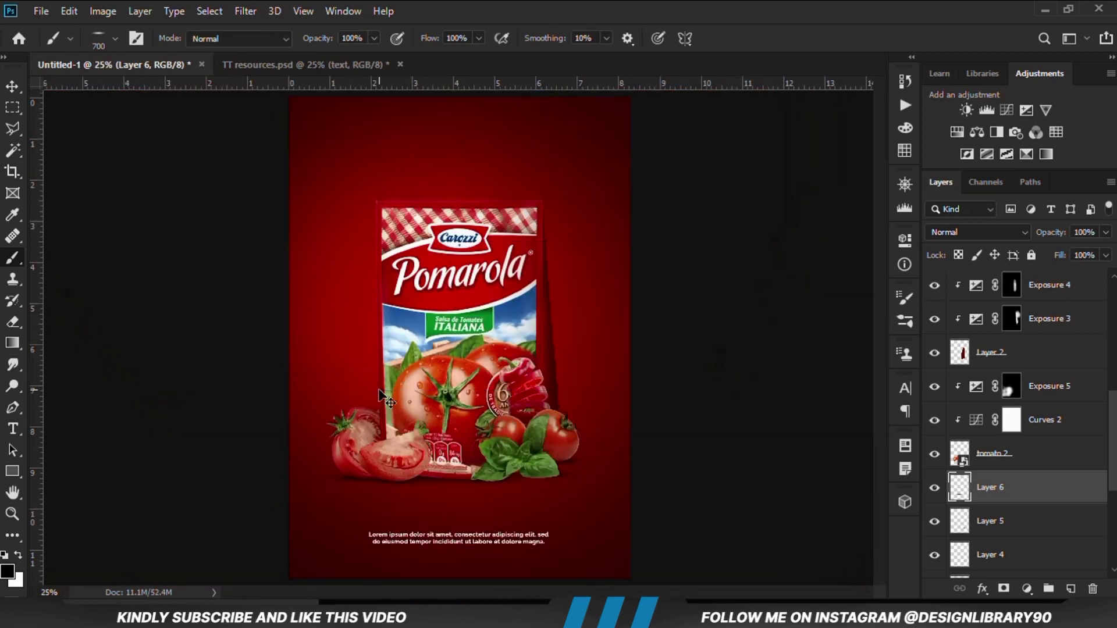
{"action": "left_click_drag", "start_coordinate": [11, 87], "coordinate": [72, 91]}
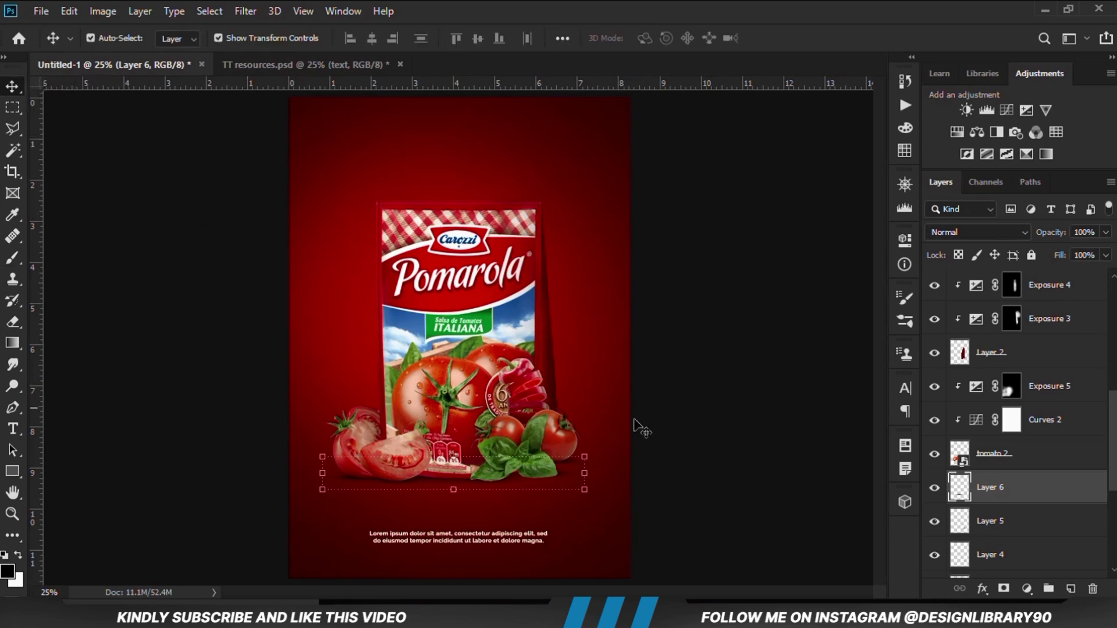
{"action": "left_click", "coordinate": [754, 451]}
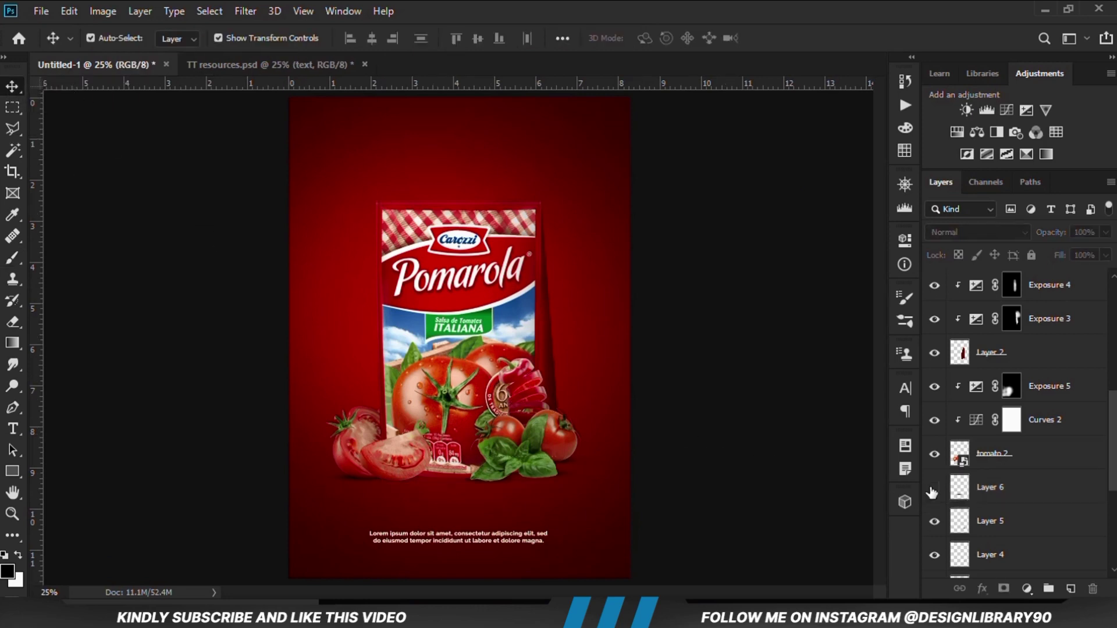
{"action": "left_click", "coordinate": [1000, 495]}
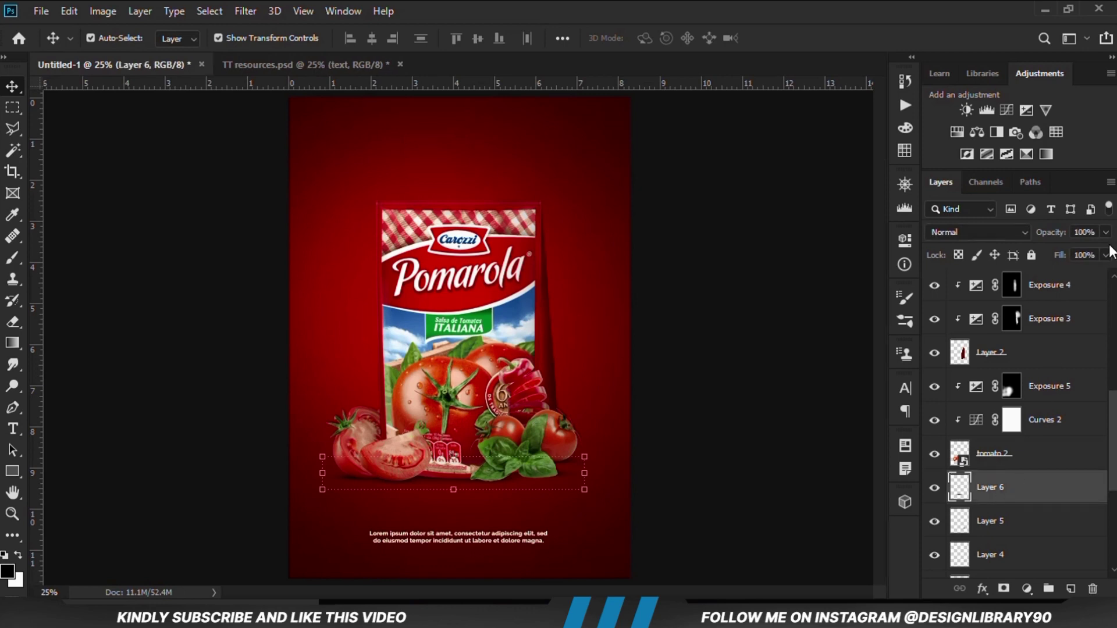
{"action": "left_click", "coordinate": [1105, 233]}
{"action": "left_click", "coordinate": [871, 503]}
Step: Adjust the opacity of the Layer 5 and Layer 4 shadows to soften them against the background
{"action": "left_click", "coordinate": [998, 523]}
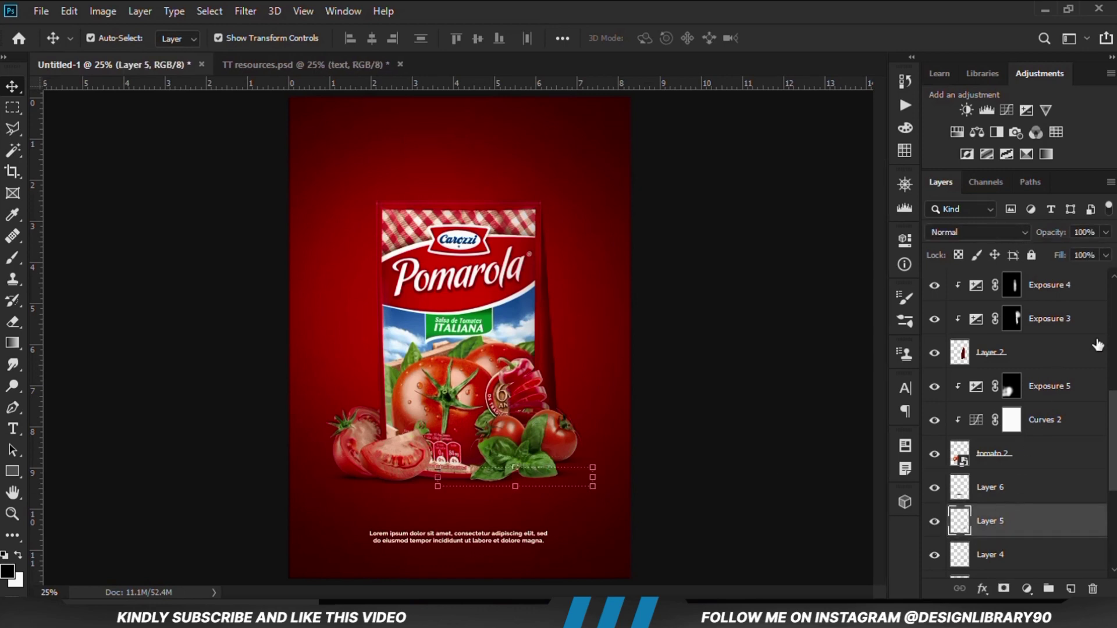
{"action": "left_click", "coordinate": [1105, 233]}
{"action": "left_click", "coordinate": [829, 561]}
{"action": "scroll", "coordinate": [1005, 529], "scroll_direction": "down", "scroll_amount": 2}
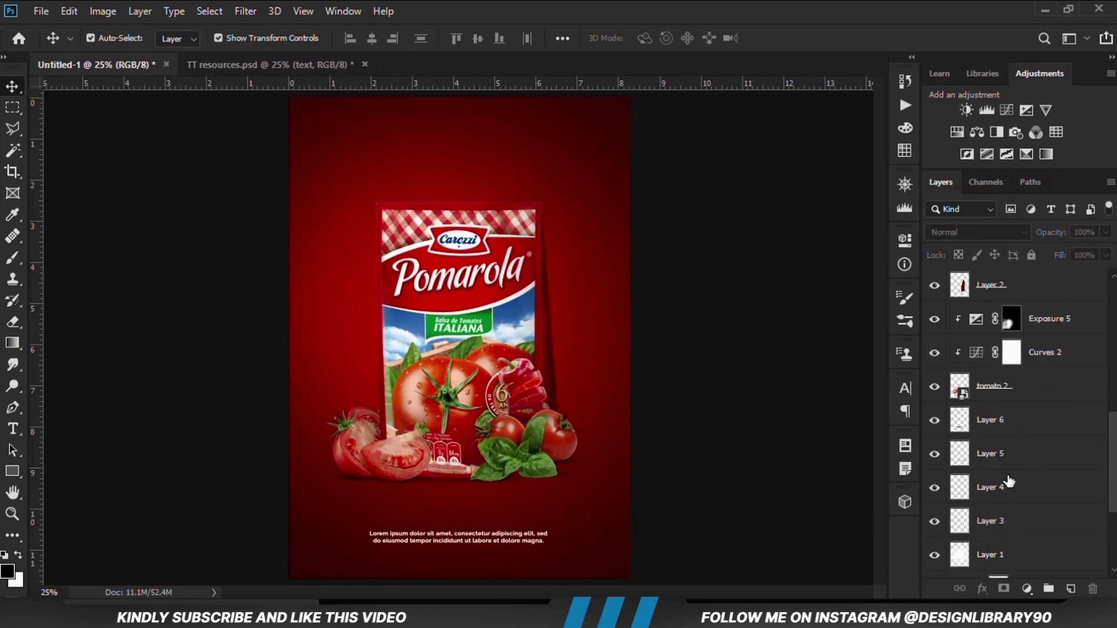
{"action": "left_click", "coordinate": [1007, 492]}
{"action": "left_click", "coordinate": [1105, 233]}
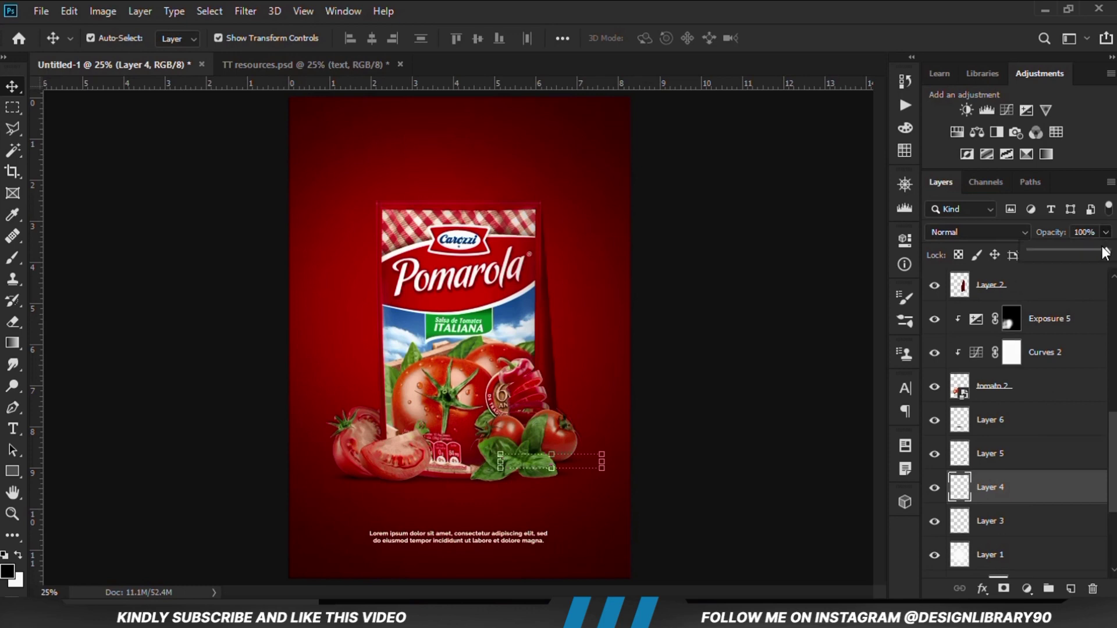
{"action": "left_click", "coordinate": [865, 399]}
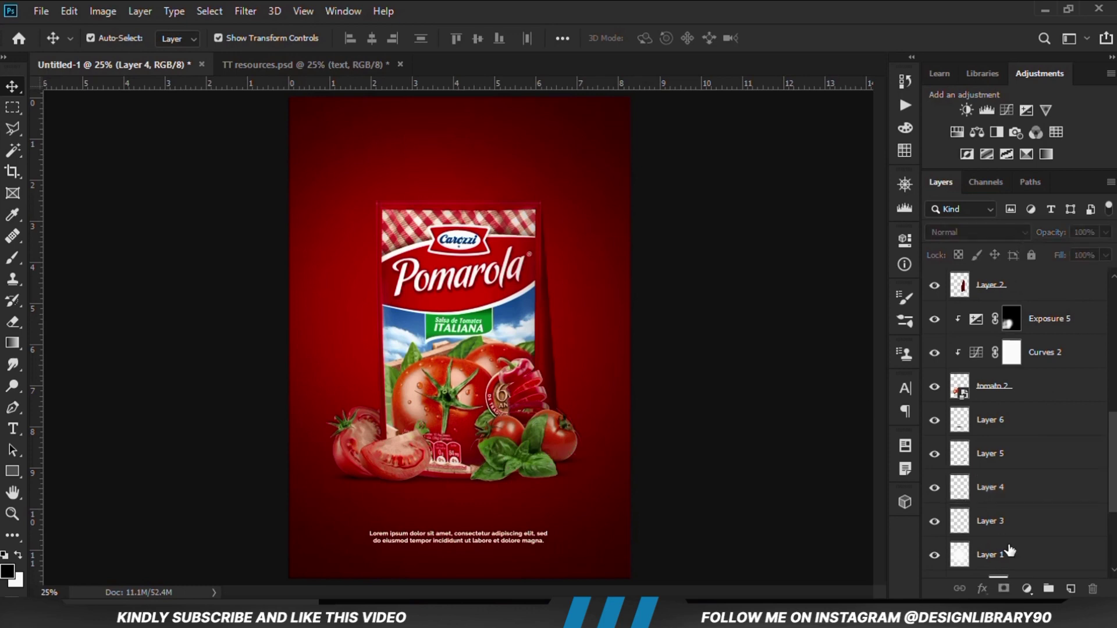
Step: Lower the opacity of the Layer 3 shadow under the cut tomato to about 61%
{"action": "left_click", "coordinate": [1015, 522]}
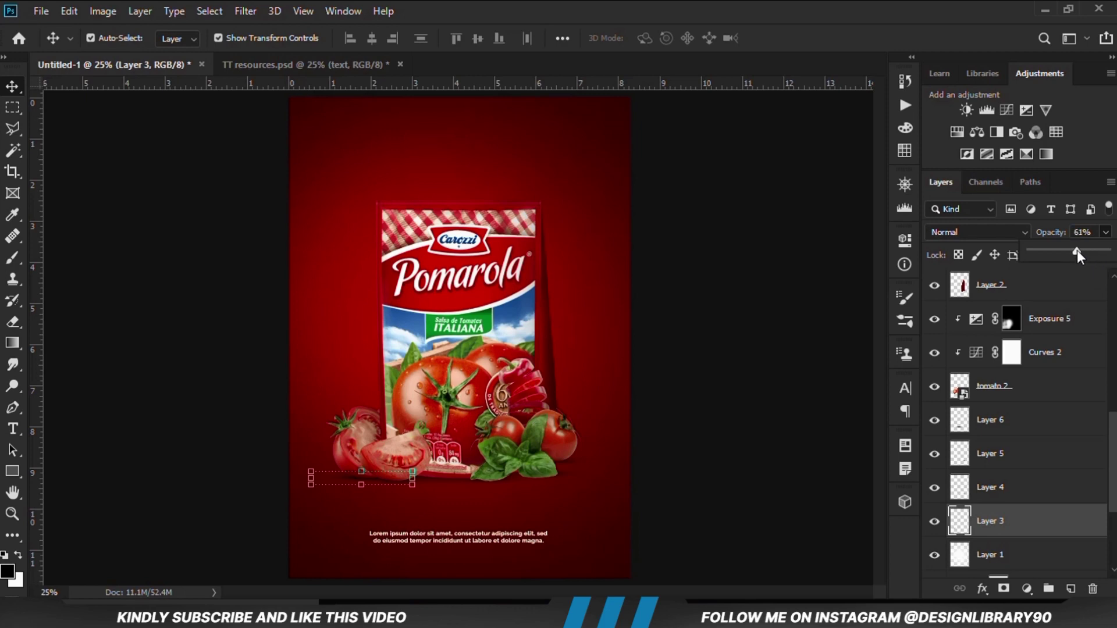
{"action": "left_click", "coordinate": [794, 535]}
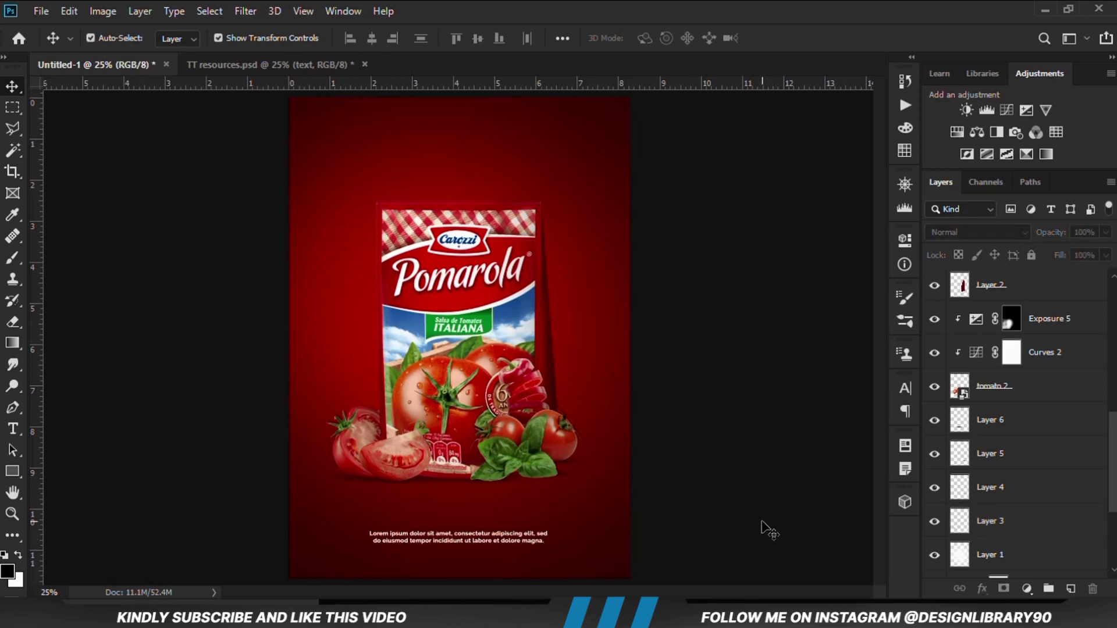
{"action": "key", "text": "ctrl+0"}
{"action": "key", "text": "ctrl+minus"}
{"action": "key", "text": "ctrl+minus"}
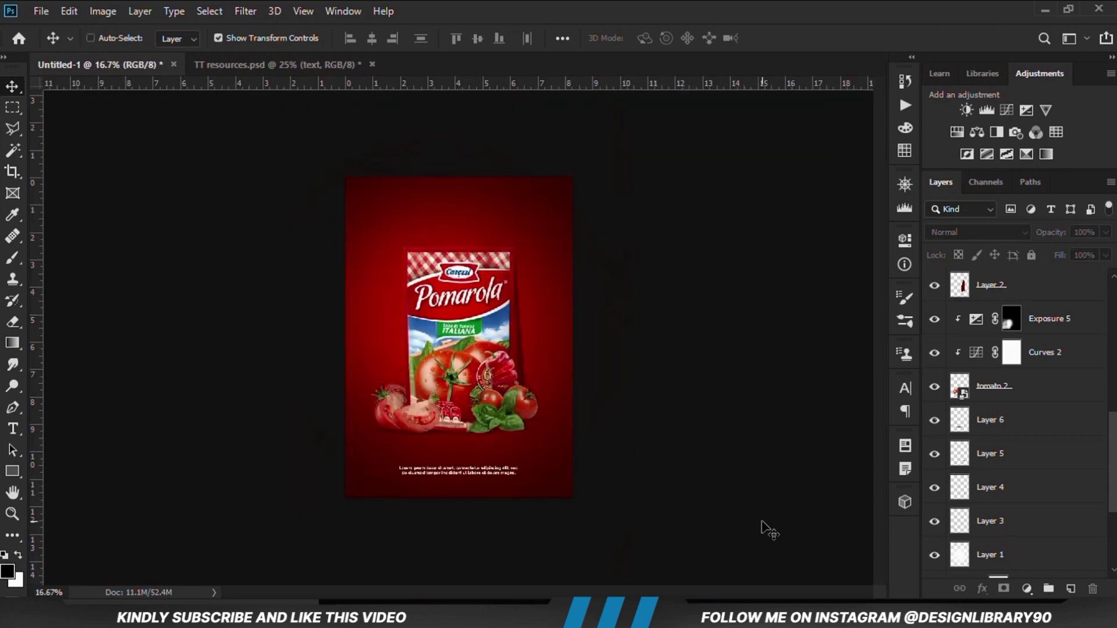
Step: Select the tomato paste pouch layer and compare the poster with and without it
{"action": "key", "text": "ctrl+0"}
{"action": "scroll", "coordinate": [768, 530], "scroll_direction": "down", "scroll_amount": 1}
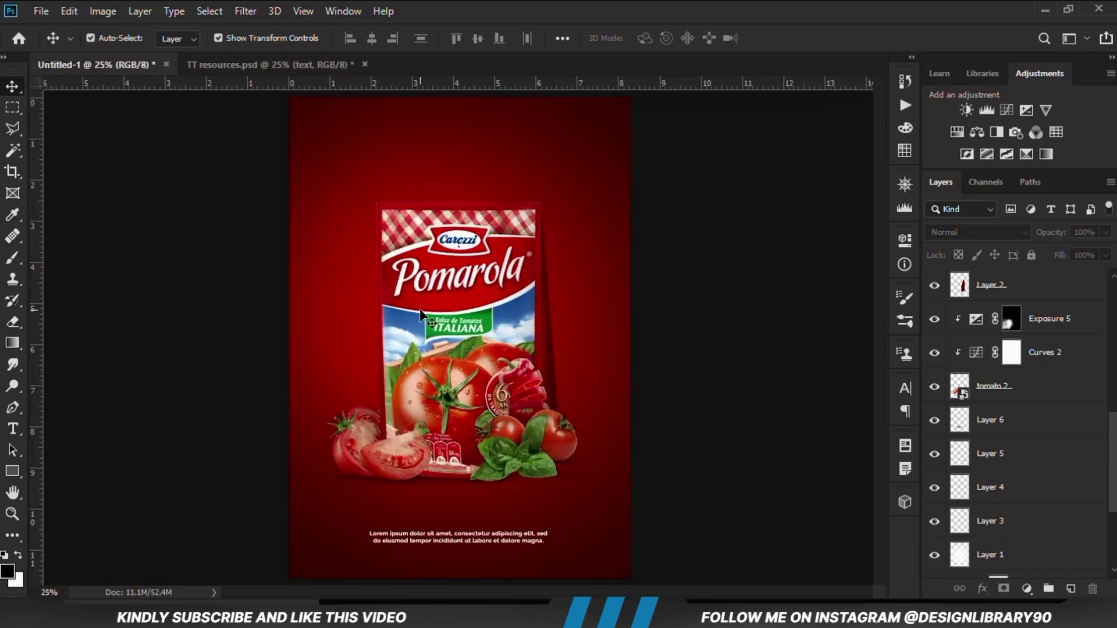
{"action": "left_click", "coordinate": [422, 317]}
{"action": "left_click", "coordinate": [934, 294]}
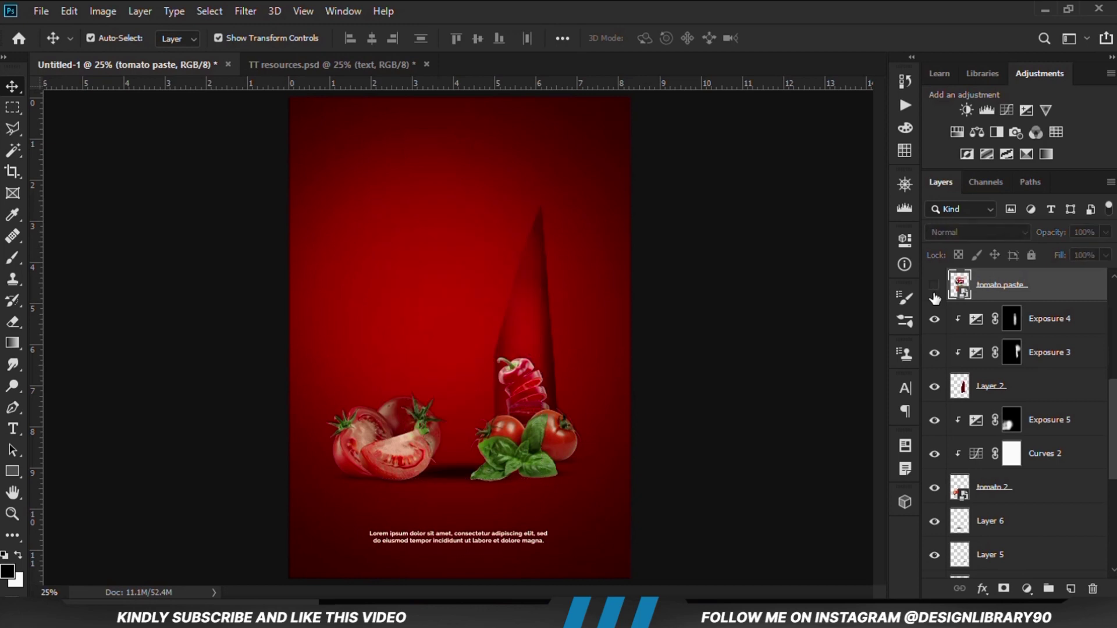
{"action": "left_click", "coordinate": [934, 294]}
{"action": "left_click", "coordinate": [931, 285]}
{"action": "left_click", "coordinate": [932, 286]}
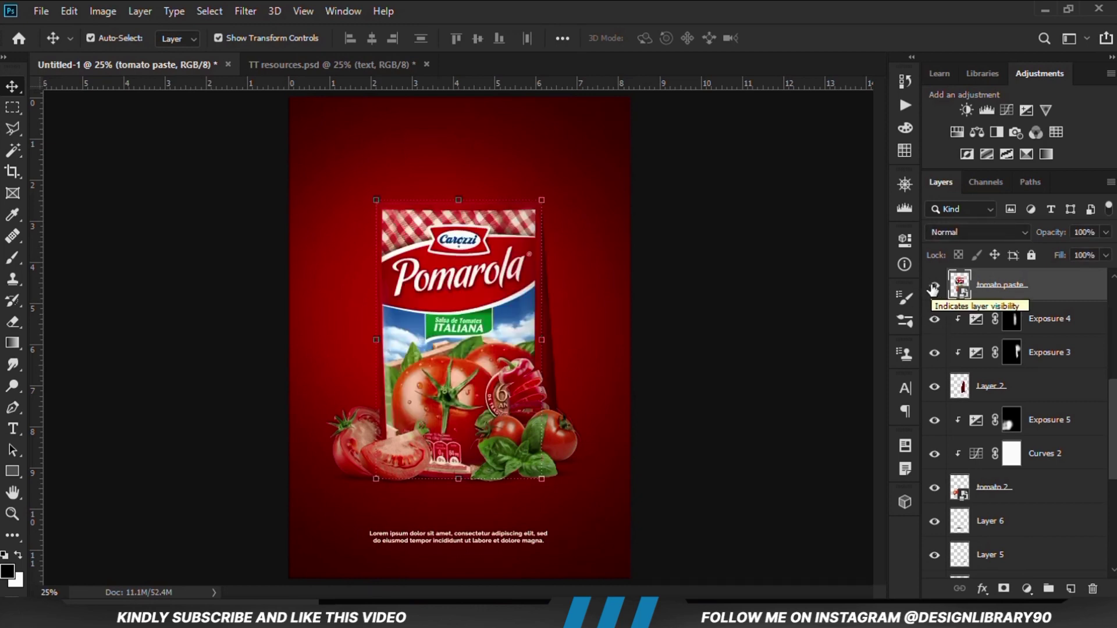
Step: Add a darkening Exposure adjustment clipped to the tomato paste layer, check its effect, and invert its mask to black
{"action": "left_click", "coordinate": [1027, 589]}
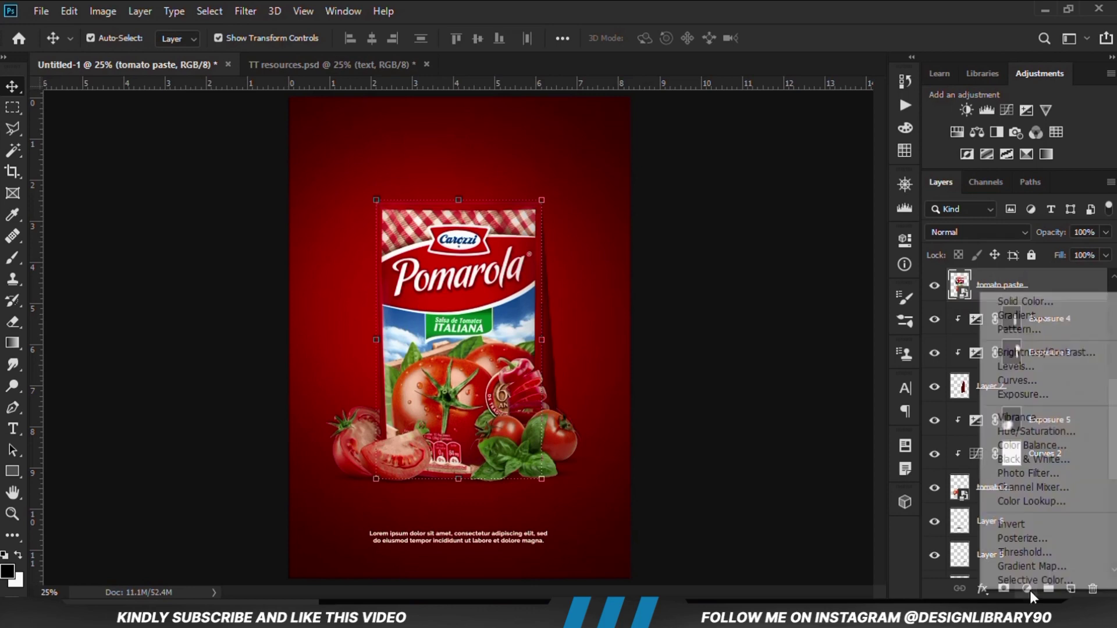
{"action": "left_click", "coordinate": [1010, 394]}
{"action": "left_click_drag", "start_coordinate": [761, 323], "coordinate": [709, 324]}
{"action": "left_click", "coordinate": [857, 233]}
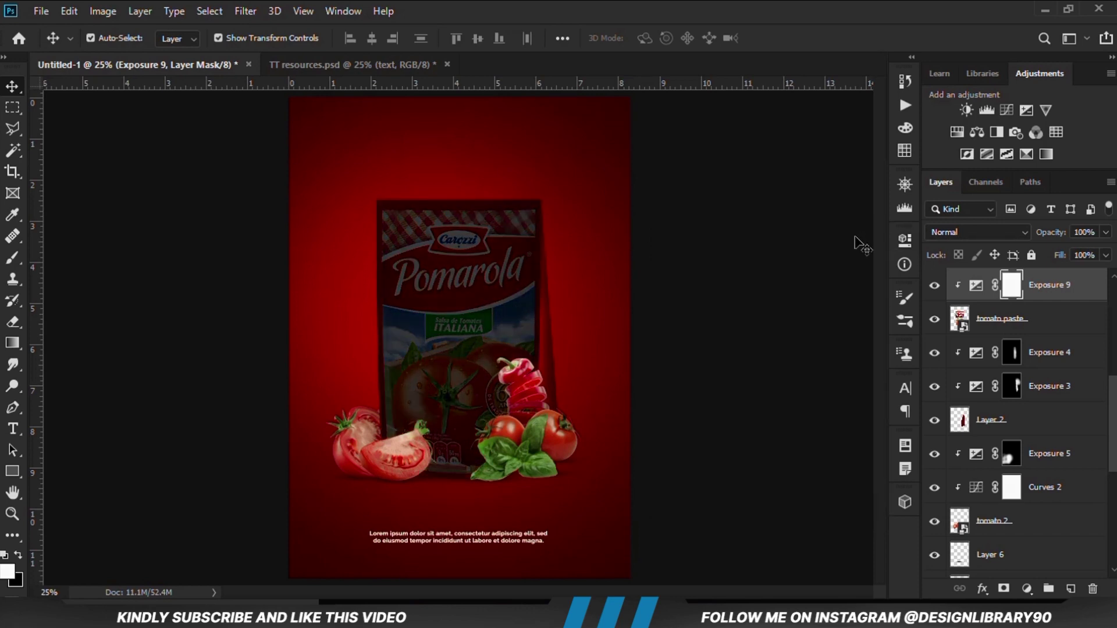
{"action": "left_click", "coordinate": [934, 285]}
{"action": "left_click", "coordinate": [934, 285]}
{"action": "key", "text": "ctrl+i"}
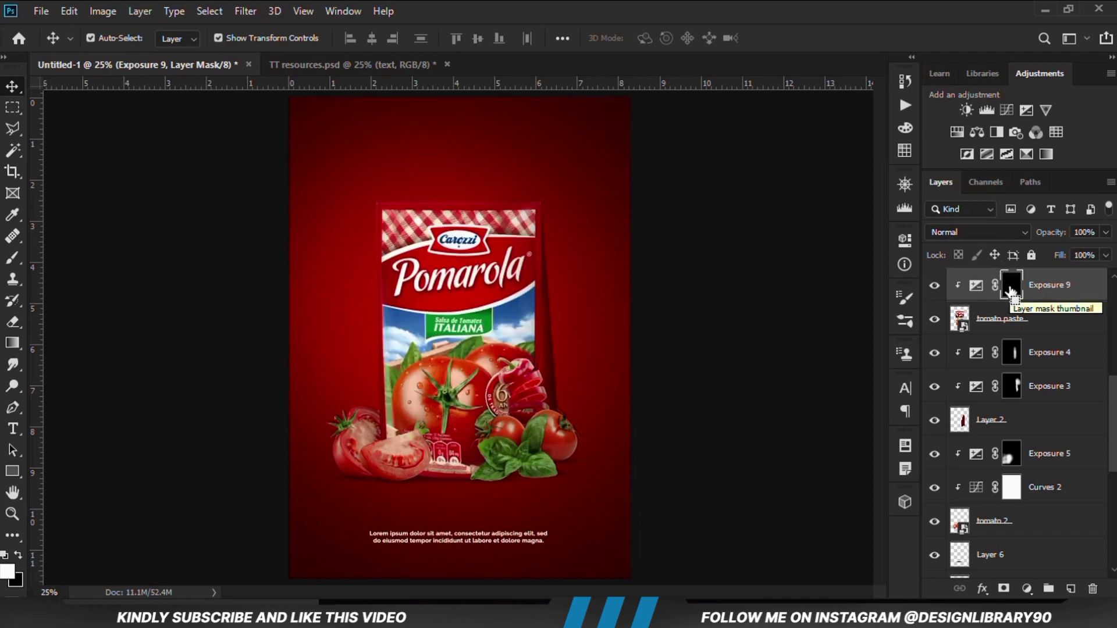
Step: Set up a soft Brush with 0% hardness and 75% opacity, using white as the foreground colour
{"action": "left_click_drag", "start_coordinate": [13, 257], "coordinate": [93, 264]}
{"action": "right_click", "coordinate": [314, 172]}
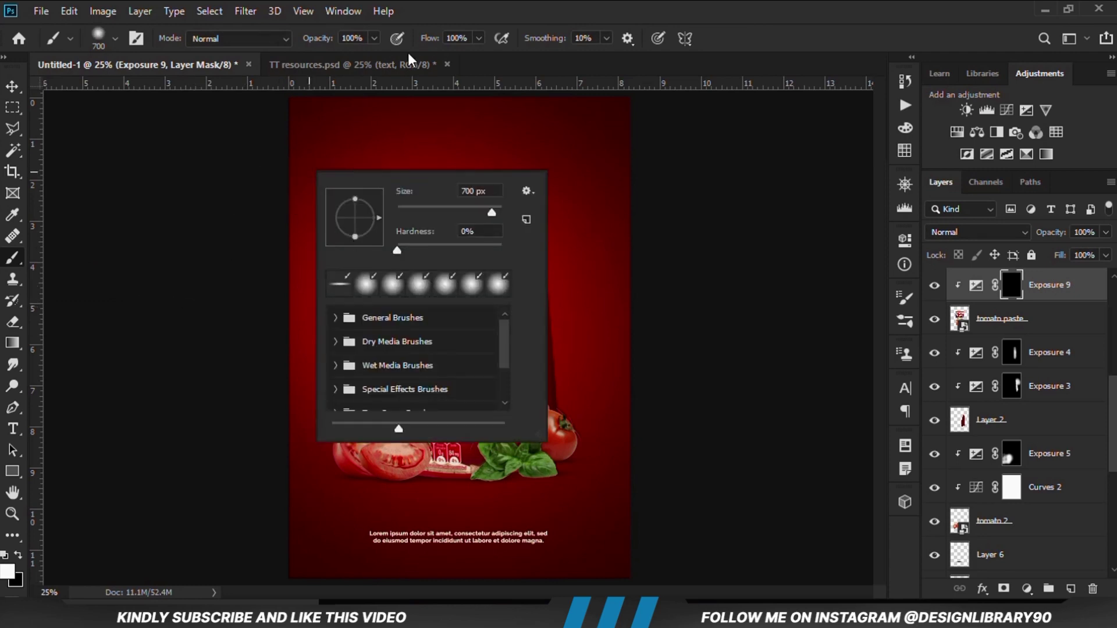
{"action": "left_click", "coordinate": [393, 61]}
{"action": "left_click", "coordinate": [374, 38]}
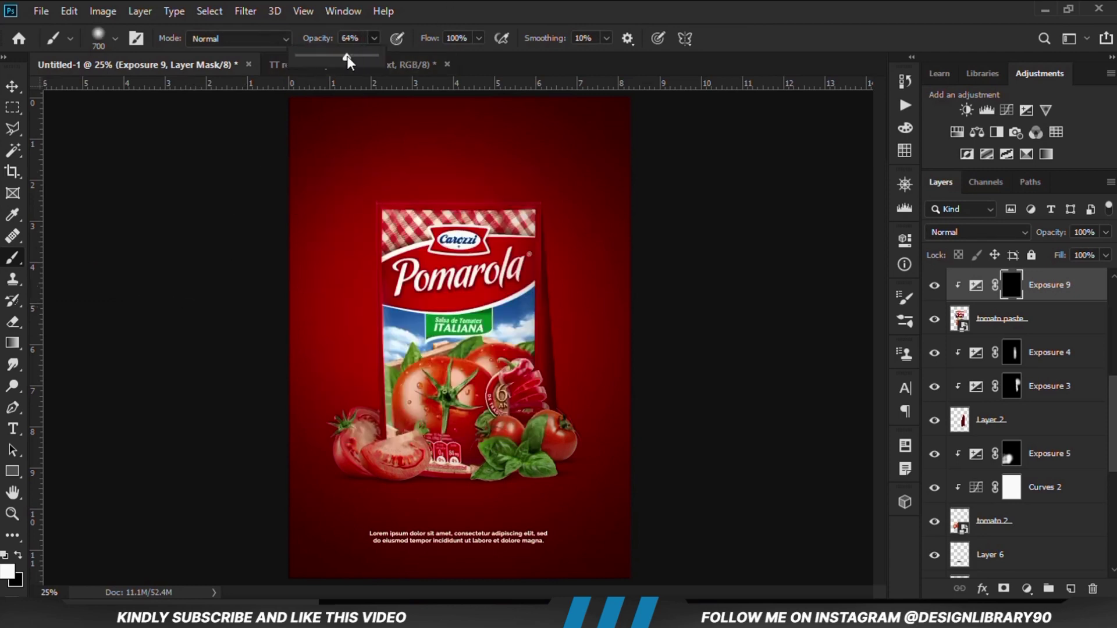
{"action": "left_click_drag", "start_coordinate": [346, 56], "coordinate": [355, 54]}
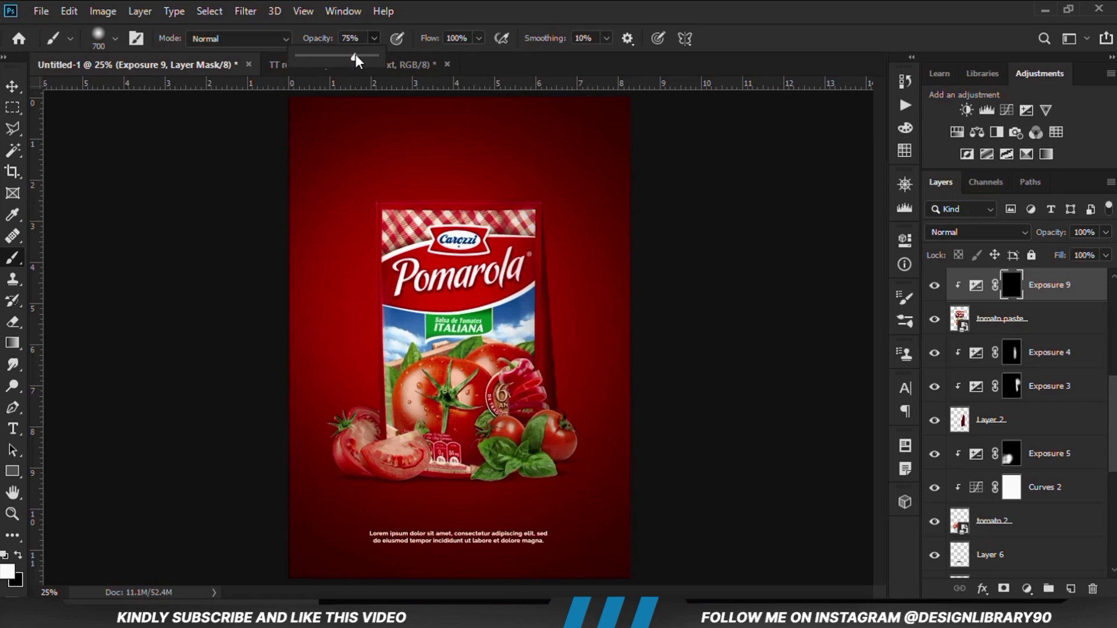
{"action": "left_click", "coordinate": [7, 573]}
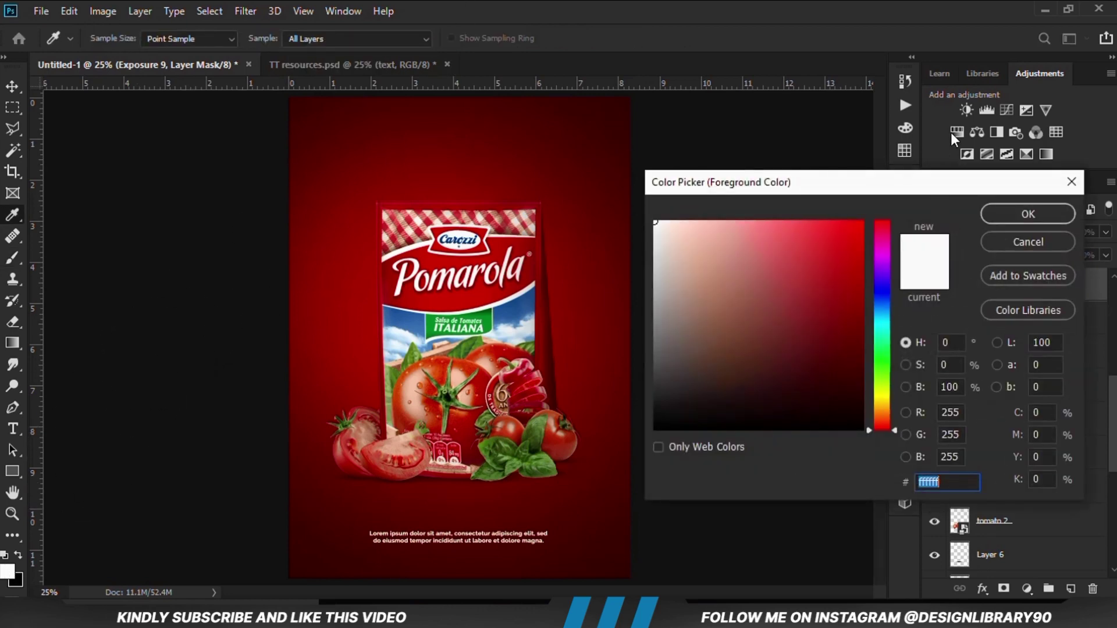
{"action": "left_click", "coordinate": [1000, 215]}
Step: Reduce the brush to 200 px and paint white on the Exposure 9 mask to shade the pouch behind the cut tomato
{"action": "scroll", "coordinate": [408, 459], "scroll_direction": "up", "scroll_amount": 3}
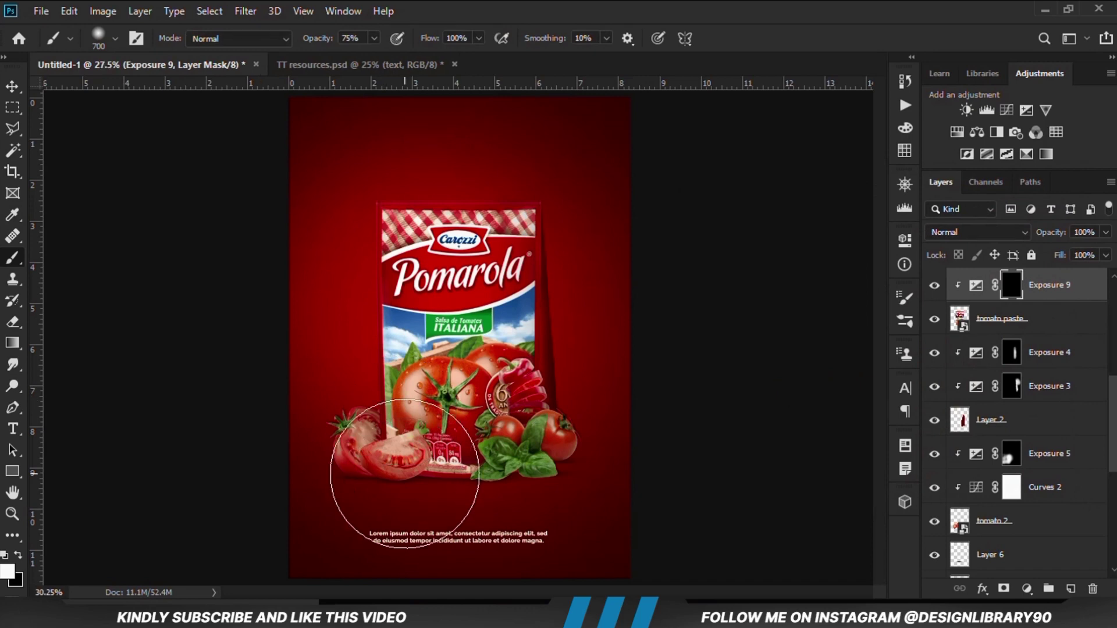
{"action": "key", "text": "bracketleft"}
{"action": "key", "text": "bracketleft"}
{"action": "key", "text": "bracketleft"}
{"action": "key", "text": "bracketleft"}
{"action": "key", "text": "bracketleft"}
{"action": "scroll", "coordinate": [396, 454], "scroll_direction": "up", "scroll_amount": 2}
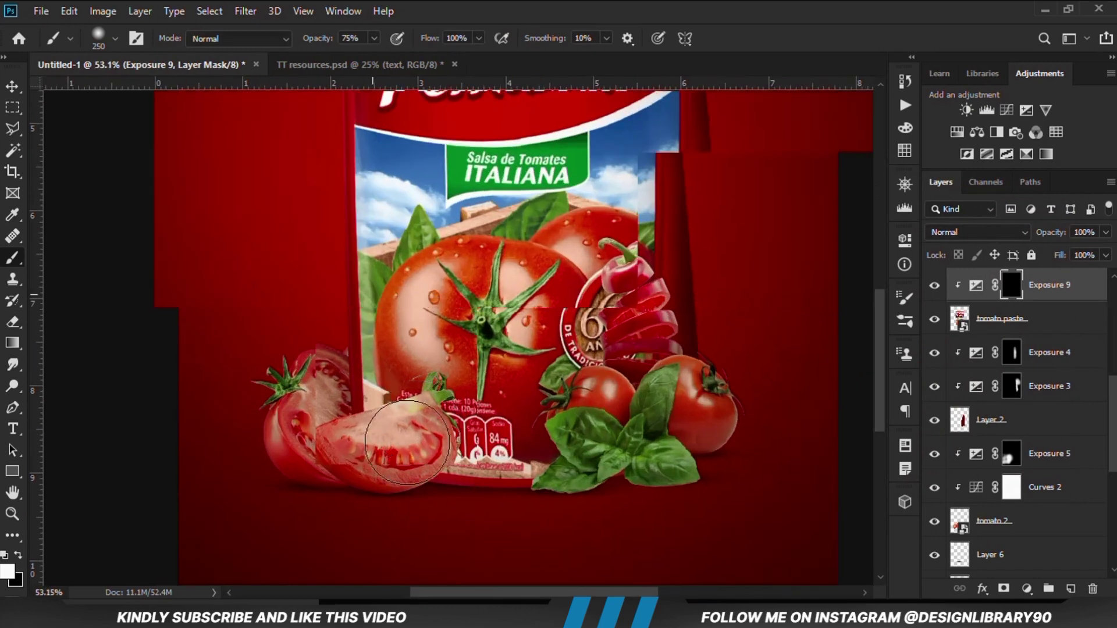
{"action": "key", "text": "bracketleft"}
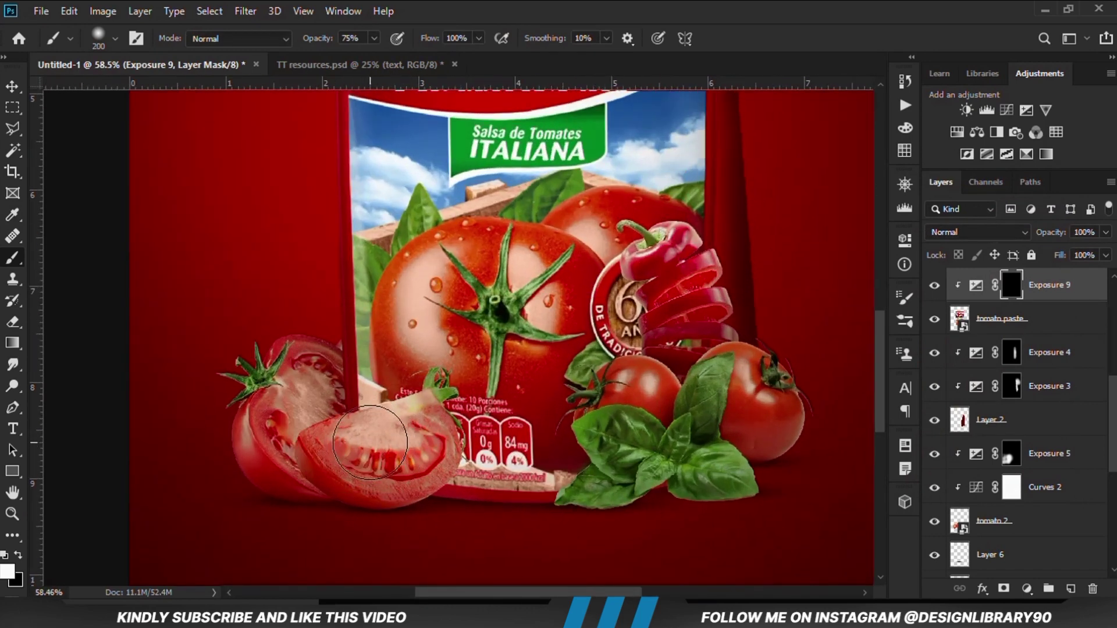
{"action": "left_click", "coordinate": [373, 442]}
{"action": "mouse_move", "coordinate": [393, 433]}
{"action": "left_mouse_down"}
{"action": "mouse_move", "coordinate": [442, 416]}
{"action": "mouse_move", "coordinate": [439, 402]}
{"action": "mouse_move", "coordinate": [429, 459]}
{"action": "mouse_move", "coordinate": [407, 436]}
{"action": "mouse_move", "coordinate": [387, 442]}
{"action": "mouse_move", "coordinate": [427, 453]}
{"action": "mouse_move", "coordinate": [420, 434]}
{"action": "mouse_move", "coordinate": [371, 437]}
{"action": "mouse_move", "coordinate": [414, 416]}
{"action": "left_mouse_up"}
Step: Refine the pouch shading around the cut tomato's stem and edge with progressively smaller brushes, down to 35 px
{"action": "key", "text": "bracketleft"}
{"action": "key", "text": "bracketleft"}
{"action": "key", "text": "bracketleft"}
{"action": "key", "text": "bracketleft"}
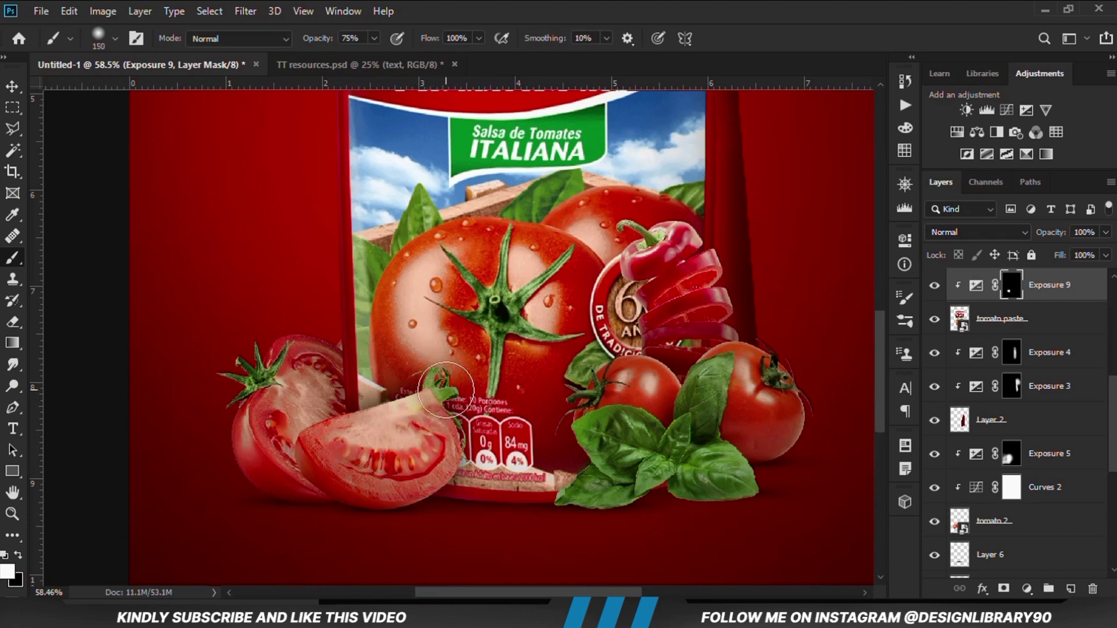
{"action": "key", "text": "bracketleft"}
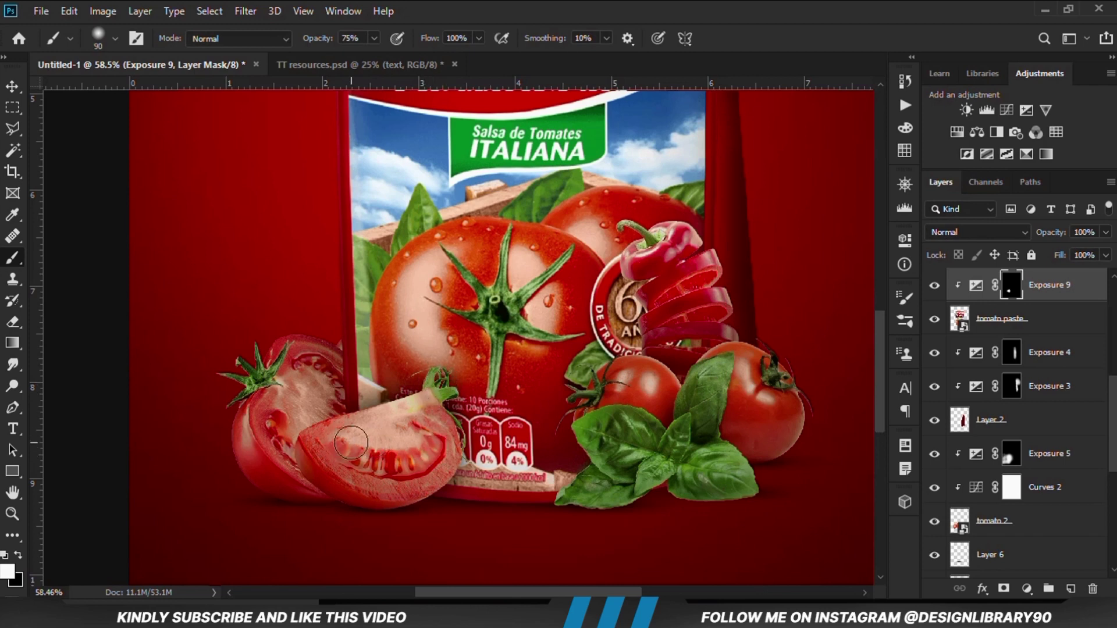
{"action": "key", "text": "bracketleft"}
{"action": "key", "text": "bracketleft"}
{"action": "key", "text": "bracketleft"}
{"action": "key", "text": "bracketleft"}
Step: Enlarge the brush to 125 px and paint shading on the pouch behind the sliced pepper
{"action": "scroll", "coordinate": [639, 226], "scroll_direction": "up", "scroll_amount": 3}
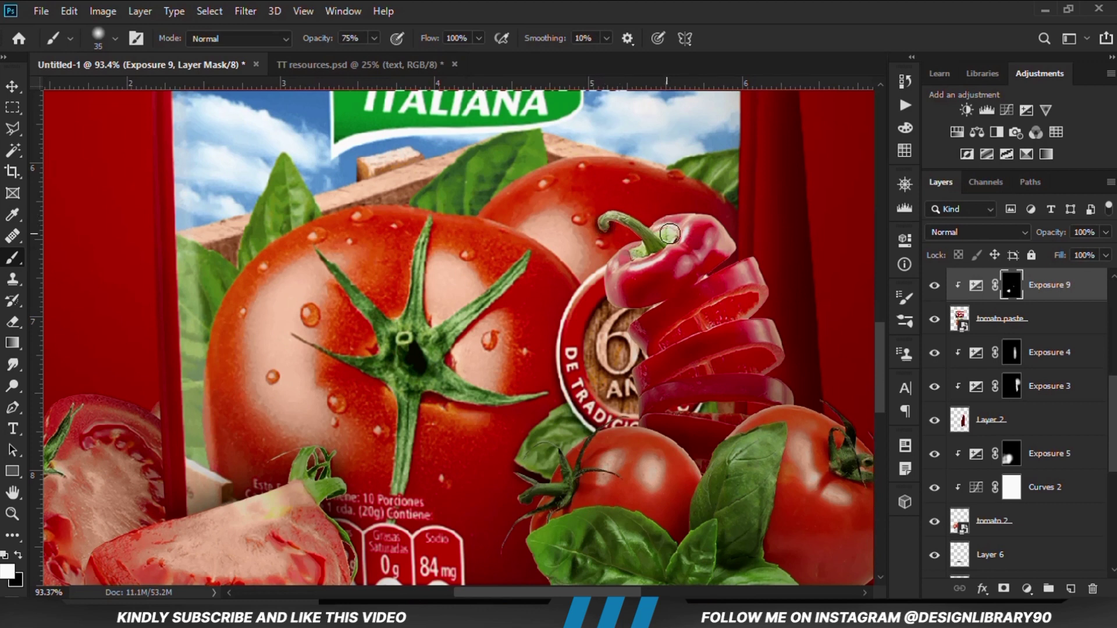
{"action": "key", "text": "bracketright"}
{"action": "key", "text": "bracketright"}
{"action": "key", "text": "bracketright"}
{"action": "left_click_drag", "start_coordinate": [655, 277], "coordinate": [650, 289]}
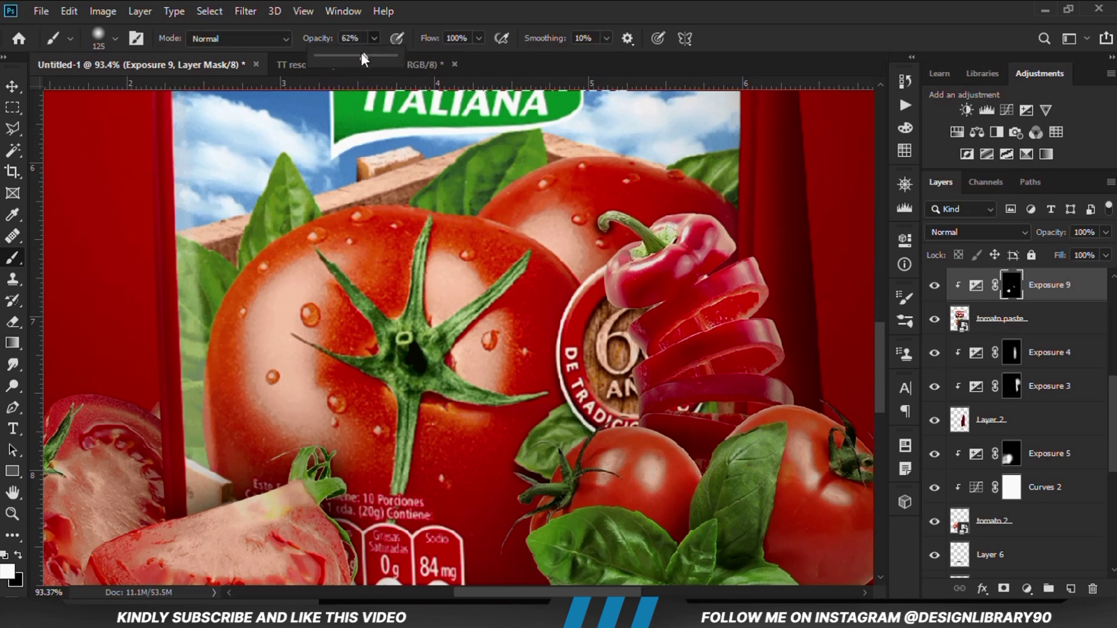
Step: Lower the brush opacity to 48% and extend the pouch shading behind the pepper slices, small tomatoes and basil
{"action": "left_click", "coordinate": [498, 3]}
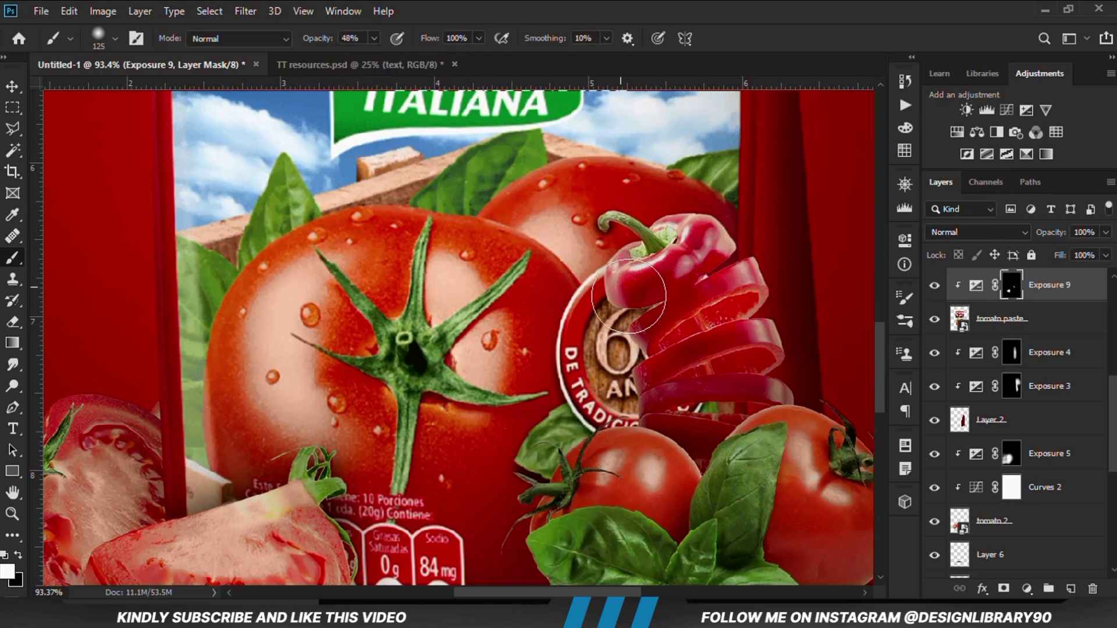
{"action": "left_click", "coordinate": [668, 283]}
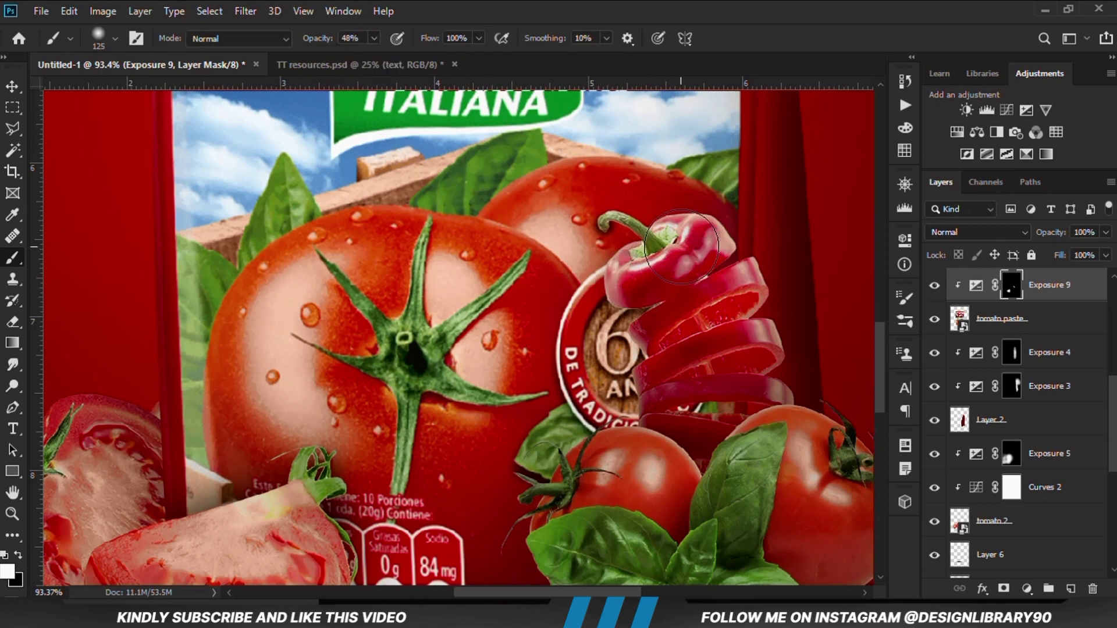
{"action": "mouse_move", "coordinate": [696, 307]}
{"action": "left_mouse_down"}
{"action": "mouse_move", "coordinate": [693, 418]}
{"action": "mouse_move", "coordinate": [743, 362]}
{"action": "mouse_move", "coordinate": [743, 318]}
{"action": "mouse_move", "coordinate": [734, 424]}
{"action": "mouse_move", "coordinate": [698, 436]}
{"action": "mouse_move", "coordinate": [706, 448]}
{"action": "mouse_move", "coordinate": [706, 415]}
{"action": "mouse_move", "coordinate": [610, 479]}
{"action": "mouse_move", "coordinate": [580, 482]}
{"action": "mouse_move", "coordinate": [595, 469]}
{"action": "mouse_move", "coordinate": [562, 548]}
{"action": "mouse_move", "coordinate": [768, 495]}
{"action": "mouse_move", "coordinate": [760, 466]}
{"action": "mouse_move", "coordinate": [800, 434]}
{"action": "mouse_move", "coordinate": [786, 446]}
{"action": "mouse_move", "coordinate": [769, 446]}
{"action": "mouse_move", "coordinate": [771, 435]}
{"action": "mouse_move", "coordinate": [723, 480]}
{"action": "mouse_move", "coordinate": [677, 475]}
{"action": "mouse_move", "coordinate": [656, 445]}
{"action": "mouse_move", "coordinate": [548, 478]}
{"action": "left_mouse_up"}
{"action": "scroll", "coordinate": [588, 469], "scroll_direction": "down", "scroll_amount": 3}
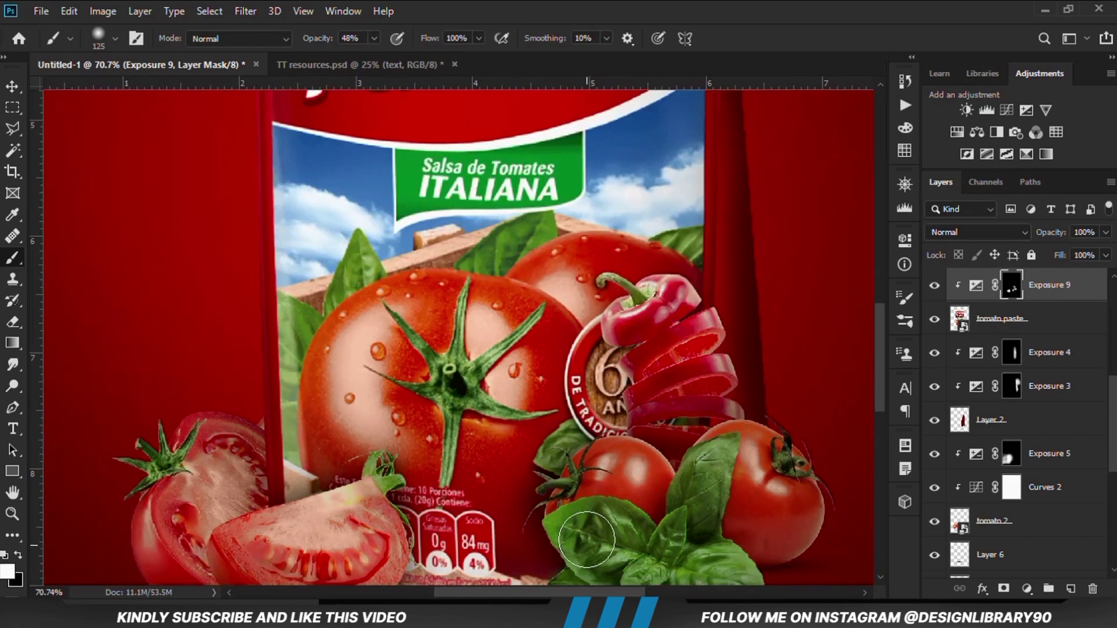
Step: Set the Exposure 9 layer's opacity to 79% and compare the poster with and without this shading
{"action": "key", "text": "ctrl+0"}
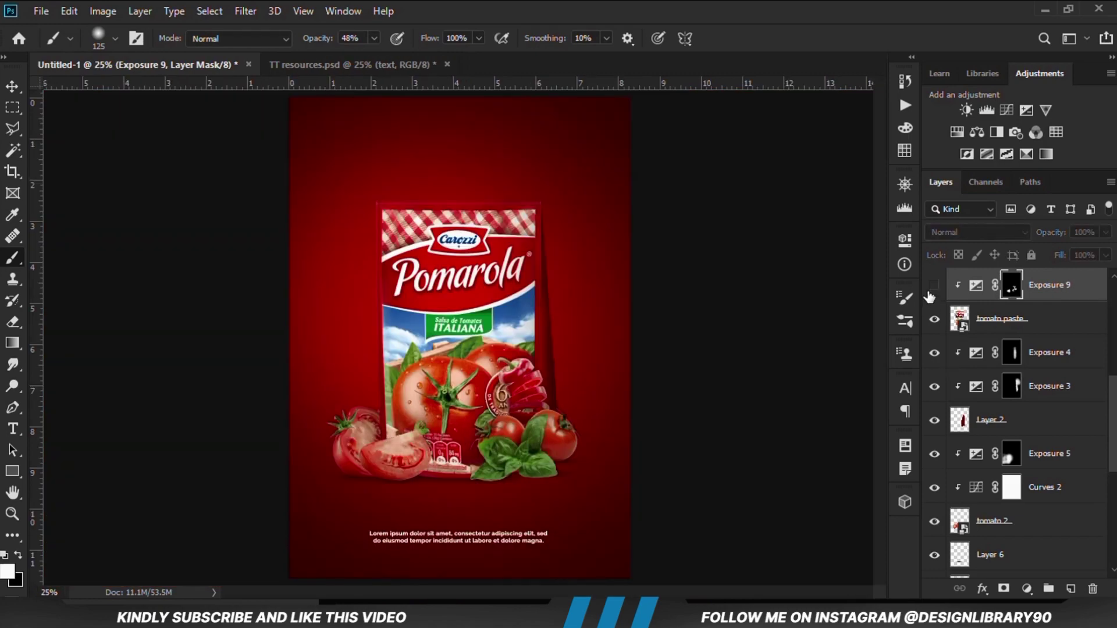
{"action": "left_click", "coordinate": [932, 287]}
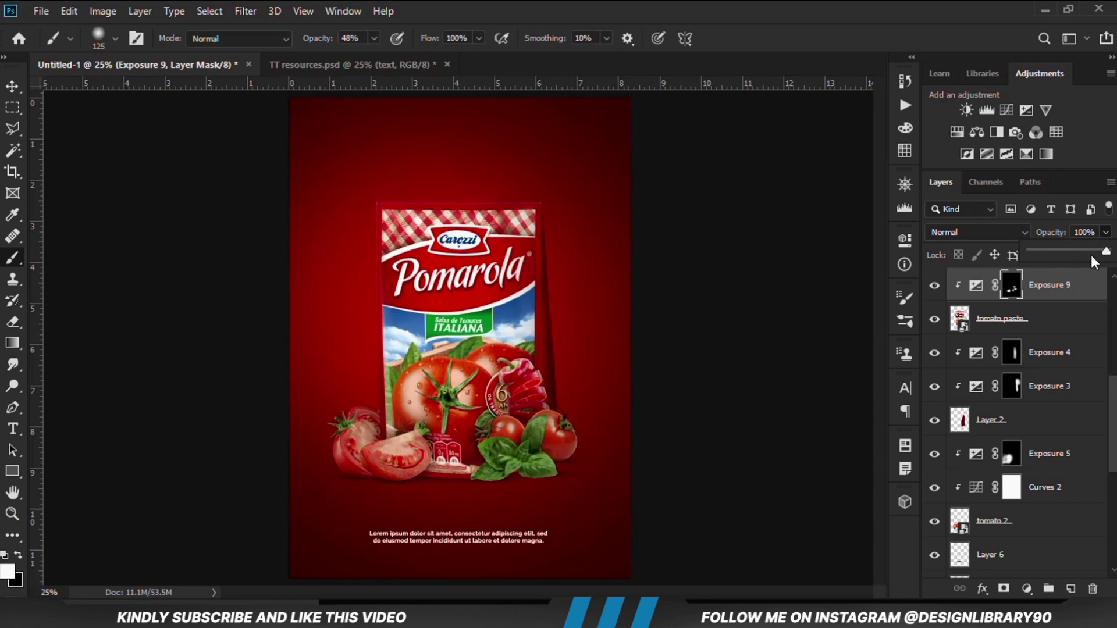
{"action": "left_click", "coordinate": [932, 285]}
{"action": "left_click", "coordinate": [933, 285]}
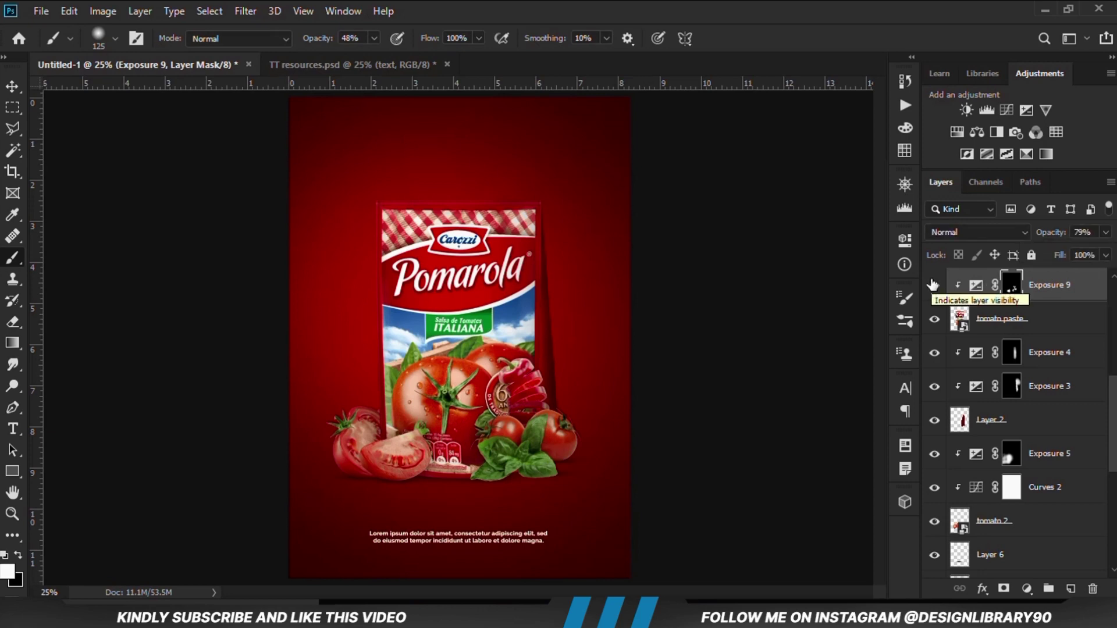
Step: Paint black on the Exposure 9 mask with a 100 px brush to soften the pouch shading beside the basil, comparing before and after
{"action": "left_click", "coordinate": [17, 556]}
{"action": "scroll", "coordinate": [483, 451], "scroll_direction": "up", "scroll_amount": 3}
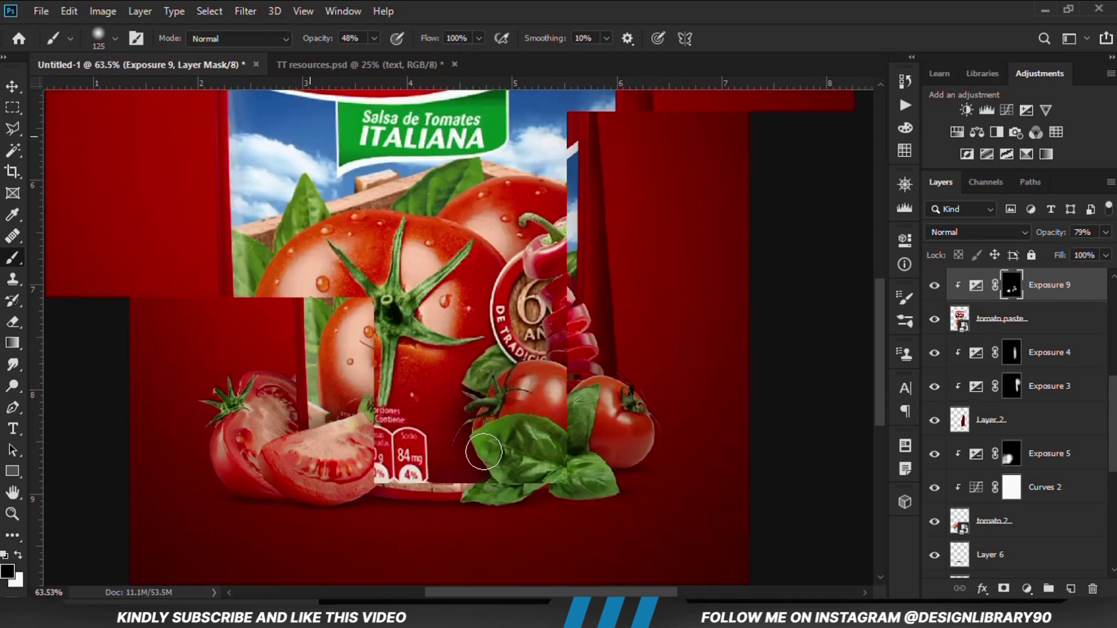
{"action": "key", "text": "bracketleft"}
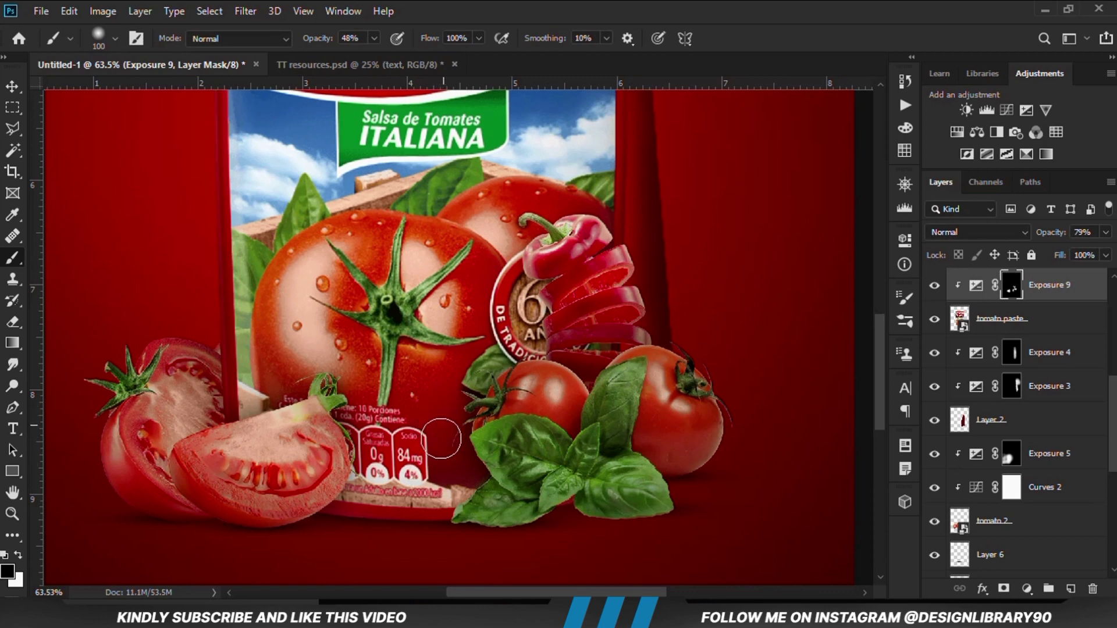
{"action": "key", "text": "ctrl+0"}
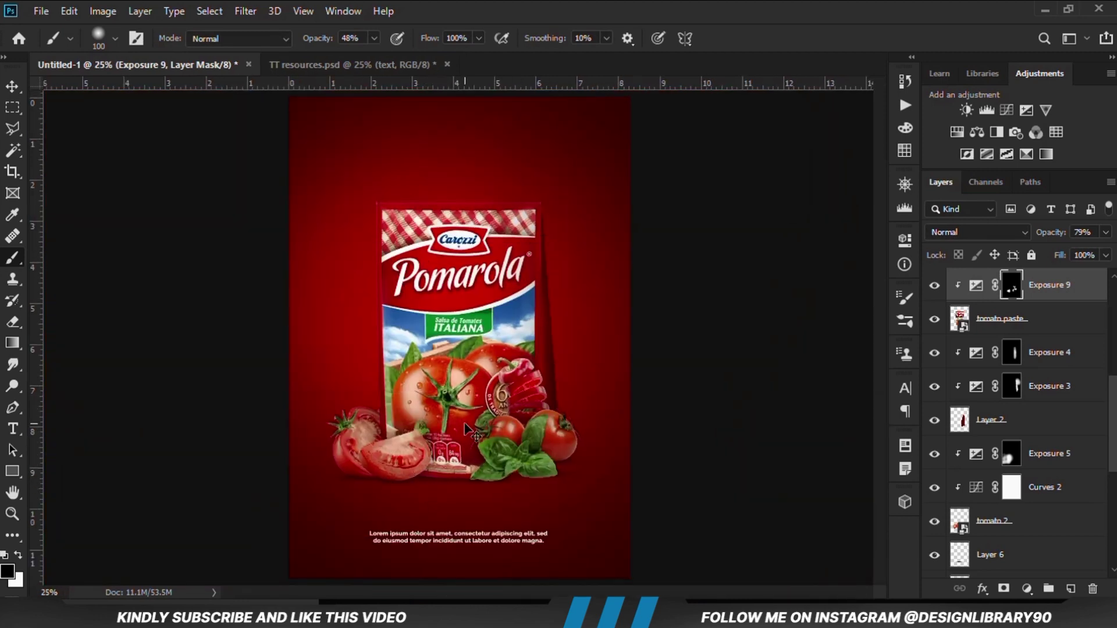
{"action": "left_click", "coordinate": [934, 285]}
{"action": "left_click", "coordinate": [934, 287]}
Step: Stamp all visible layers into a new merged layer at the top of the stack and convert it to a smart object
{"action": "left_click", "coordinate": [11, 86]}
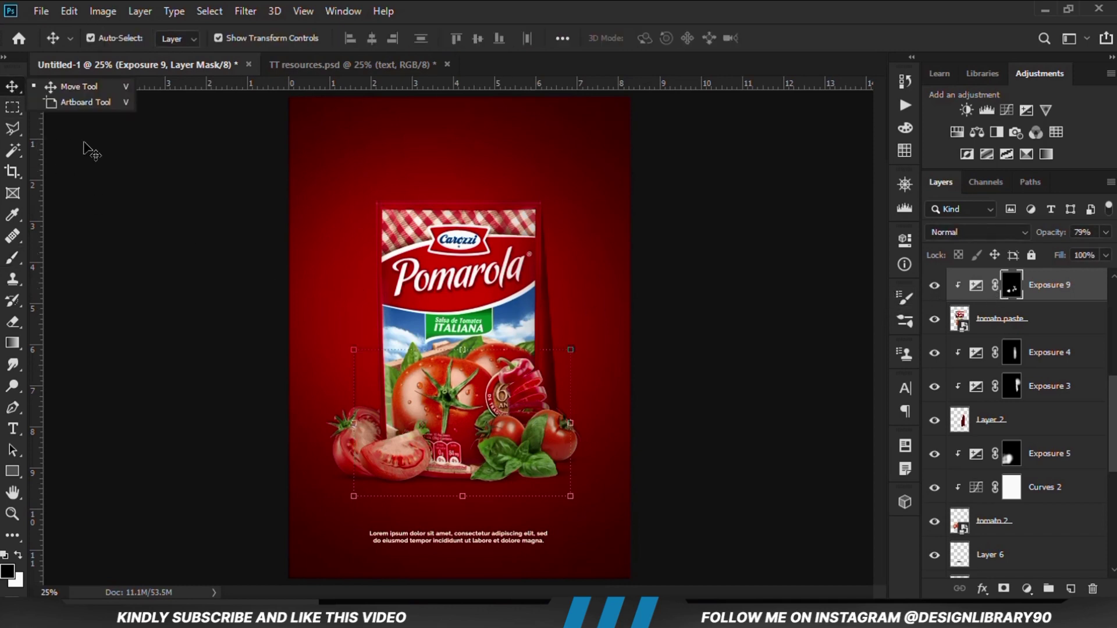
{"action": "left_click", "coordinate": [877, 424]}
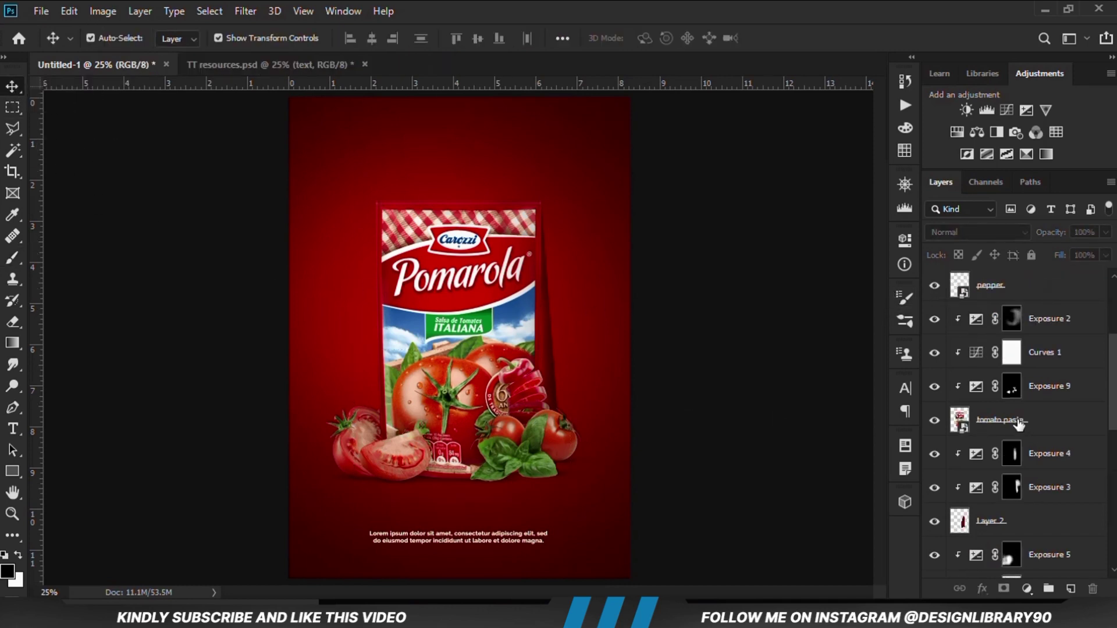
{"action": "key", "text": "ctrl+minus"}
{"action": "key", "text": "ctrl+minus"}
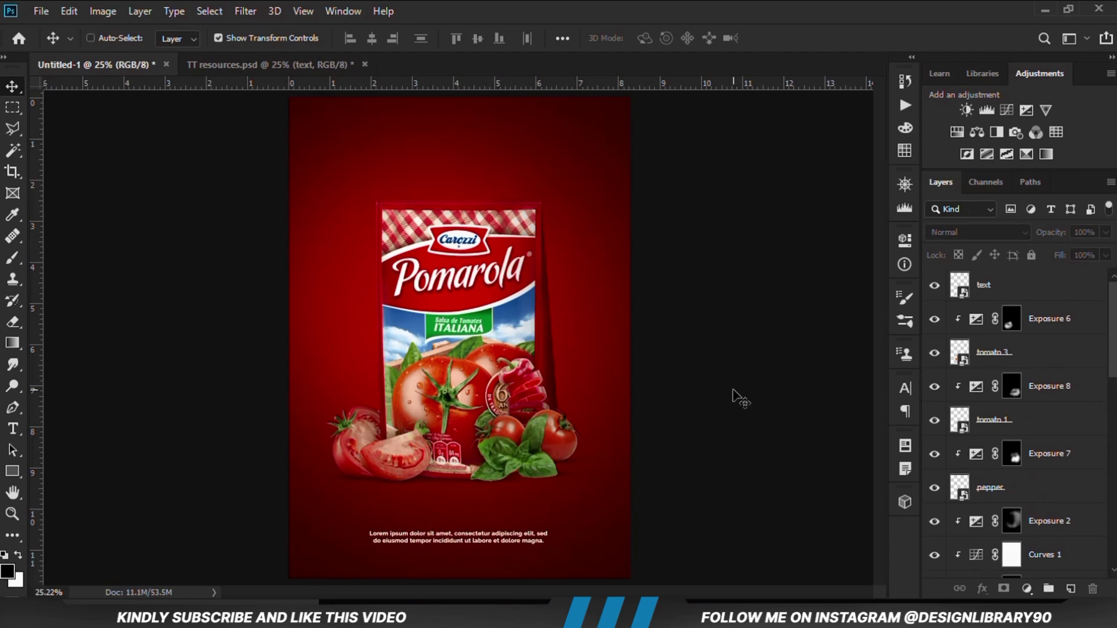
{"action": "key", "text": "ctrl+plus"}
{"action": "key", "text": "ctrl+plus"}
{"action": "key", "text": "ctrl+alt+shift+e"}
{"action": "right_click", "coordinate": [997, 303]}
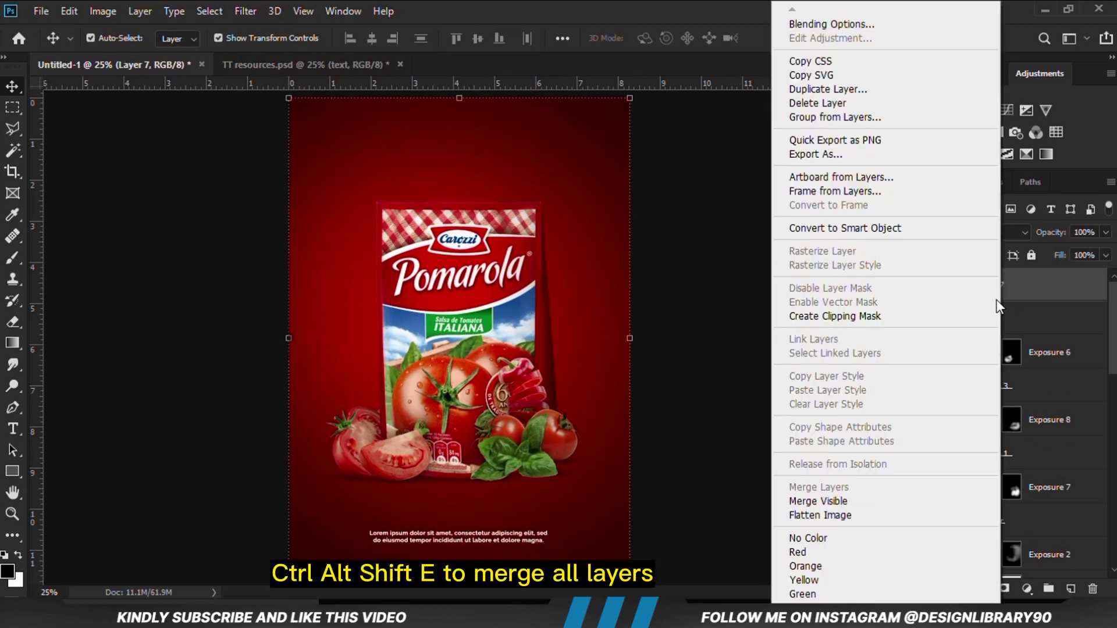
{"action": "left_click", "coordinate": [824, 229]}
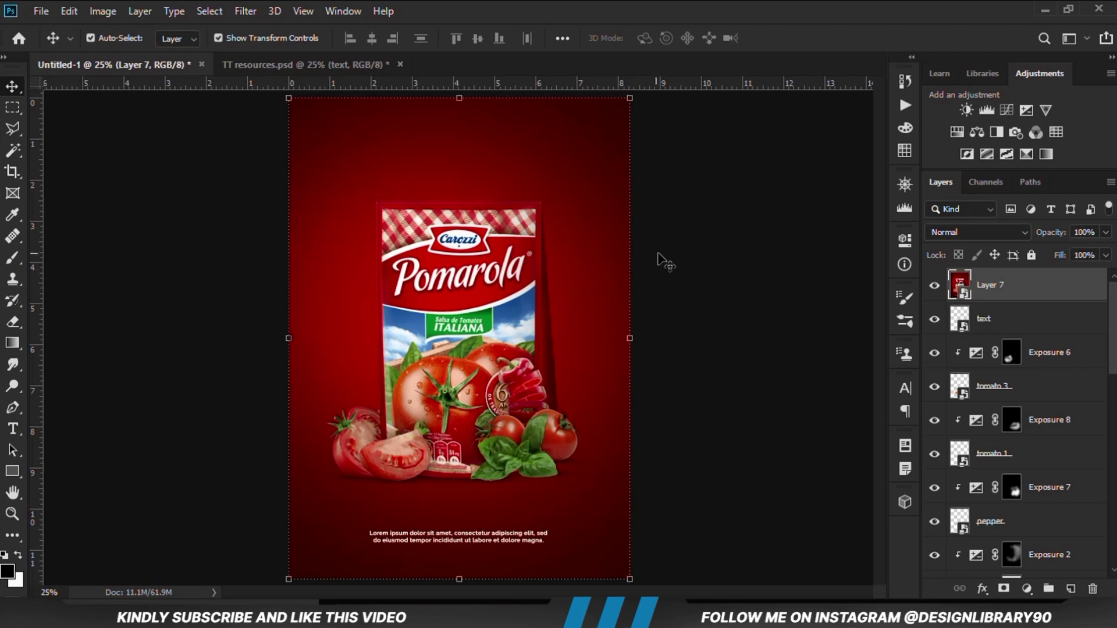
Step: Apply the Camera Raw filter to Layer 7 with Exposure +0.15, Contrast +24, Highlights +8, Shadows -17, Whites +10 and Blacks -8
{"action": "left_click", "coordinate": [244, 11]}
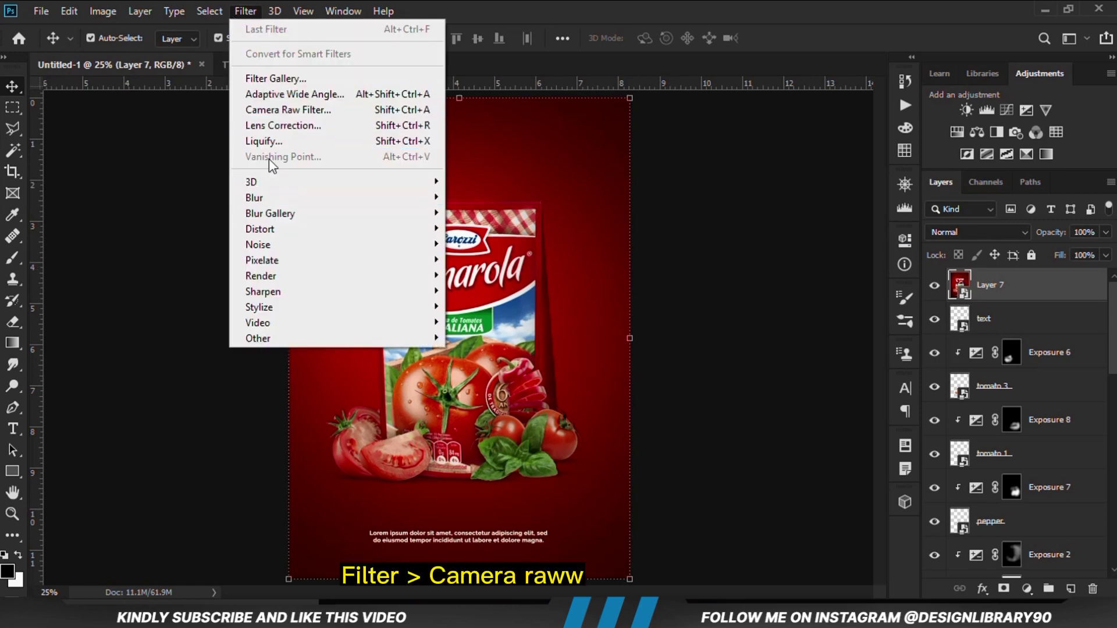
{"action": "left_click", "coordinate": [270, 111]}
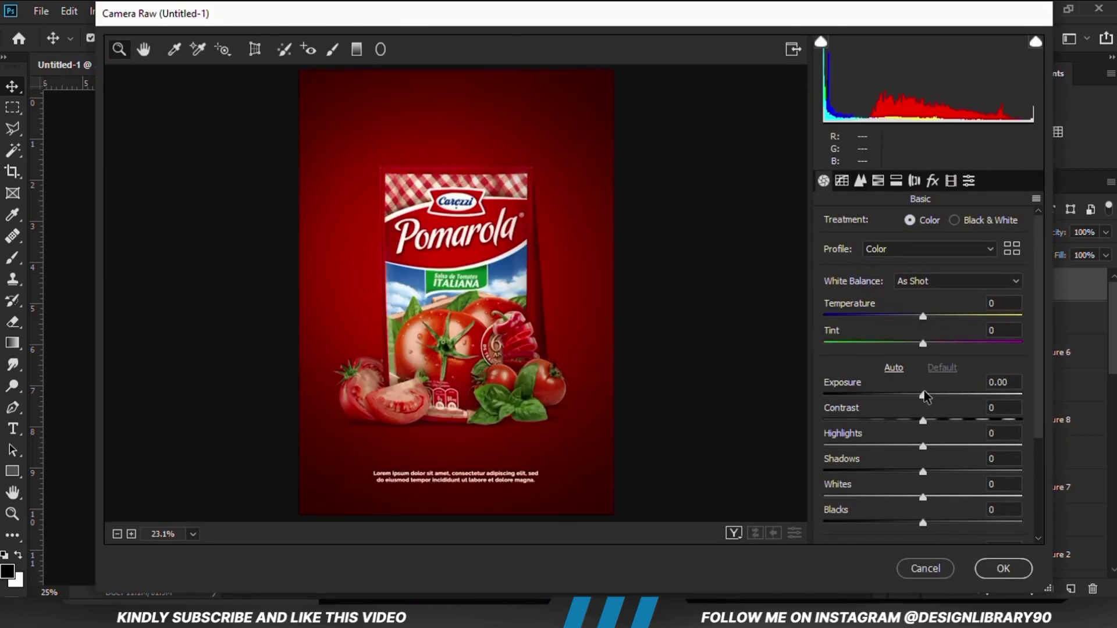
{"action": "left_click_drag", "start_coordinate": [923, 394], "coordinate": [934, 419]}
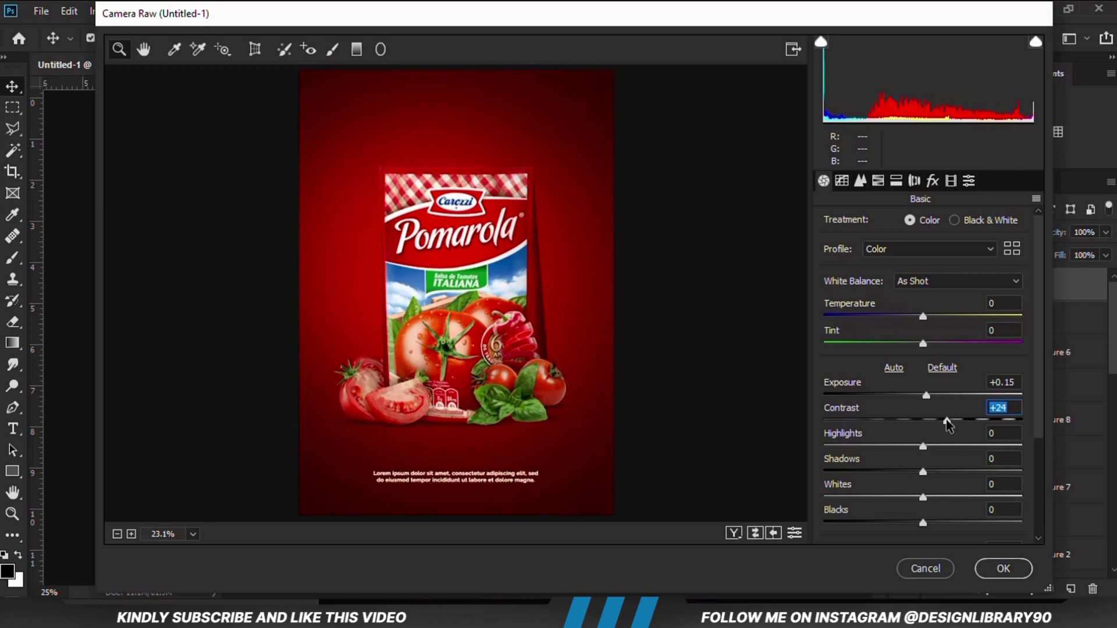
{"action": "left_click_drag", "start_coordinate": [926, 447], "coordinate": [930, 448]}
{"action": "left_click_drag", "start_coordinate": [925, 474], "coordinate": [915, 522]}
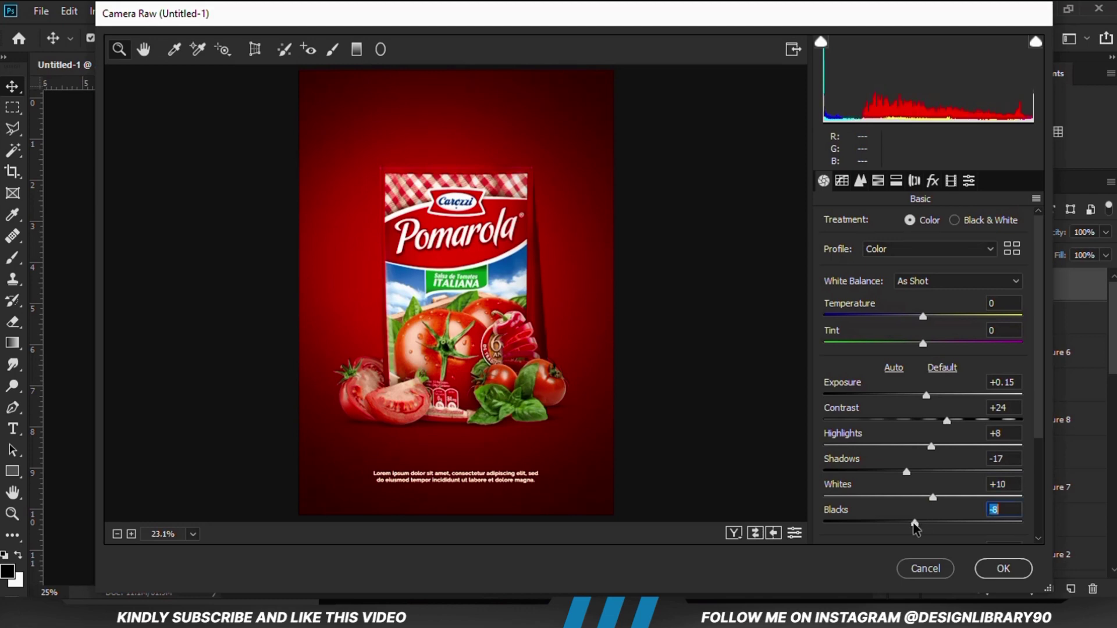
Step: Set the Camera Raw Texture to +15 and Clarity to +6, review the adjustment values and commit the filter
{"action": "left_click_drag", "start_coordinate": [1042, 433], "coordinate": [1041, 478]}
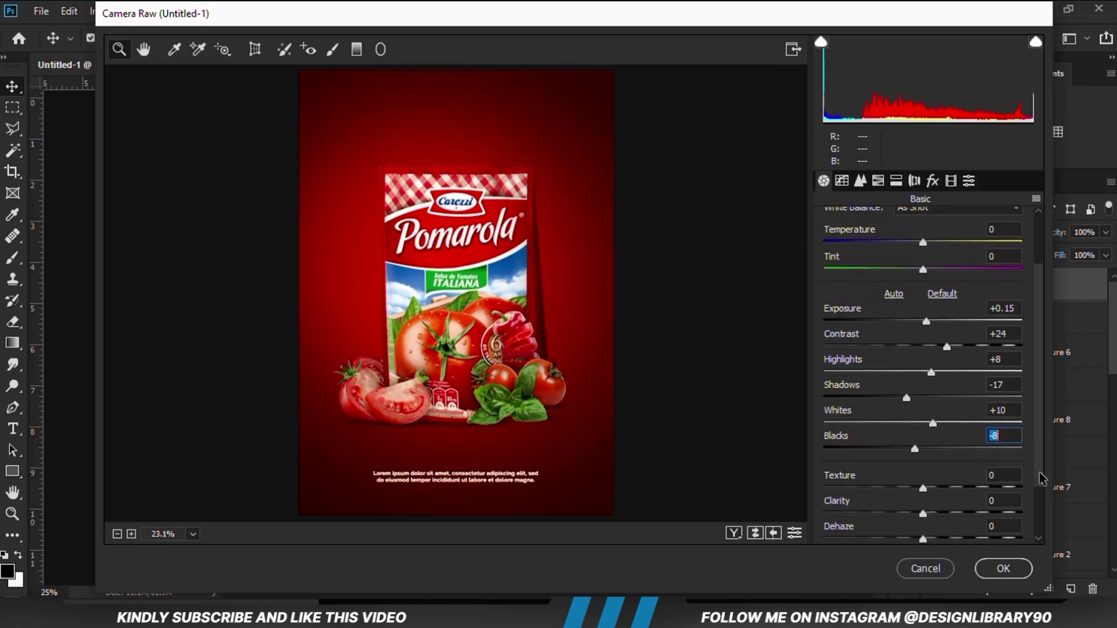
{"action": "left_click", "coordinate": [936, 487]}
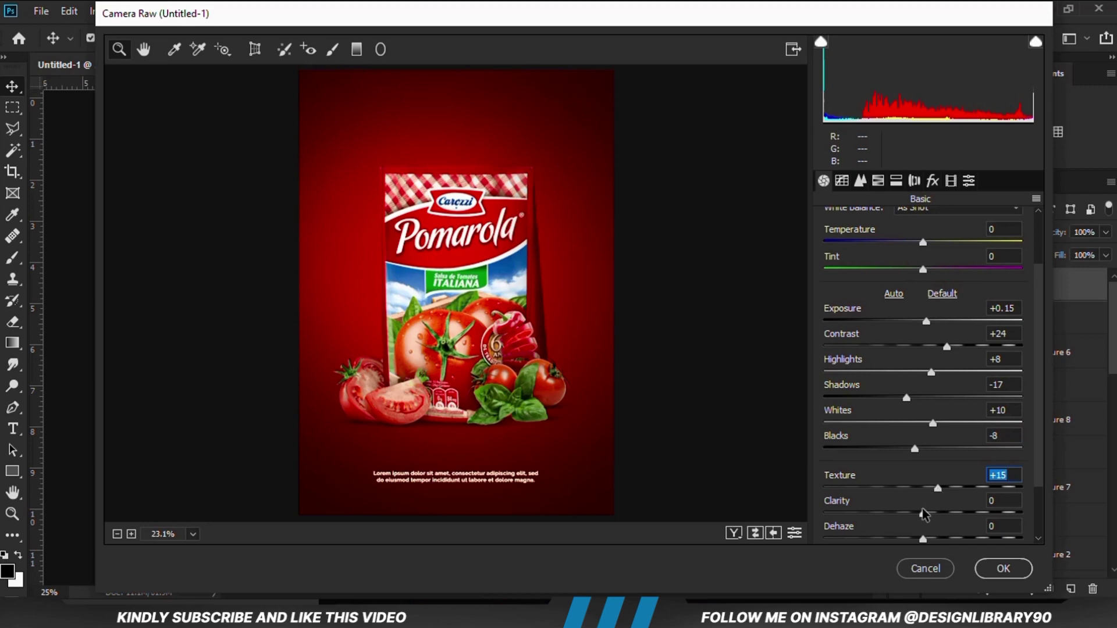
{"action": "left_click_drag", "start_coordinate": [922, 512], "coordinate": [927, 513]}
{"action": "left_click", "coordinate": [1011, 476]}
{"action": "left_click", "coordinate": [1009, 435]}
{"action": "left_click", "coordinate": [1012, 409]}
{"action": "left_click", "coordinate": [1009, 382]}
{"action": "left_click", "coordinate": [1010, 359]}
{"action": "left_click", "coordinate": [1008, 333]}
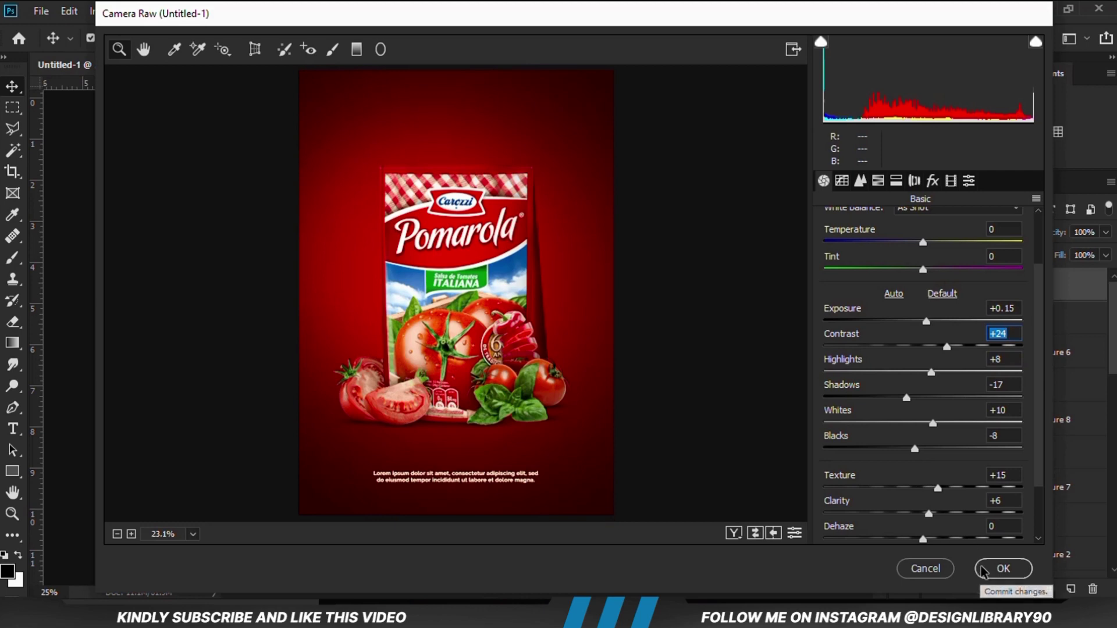
{"action": "left_click", "coordinate": [1003, 569]}
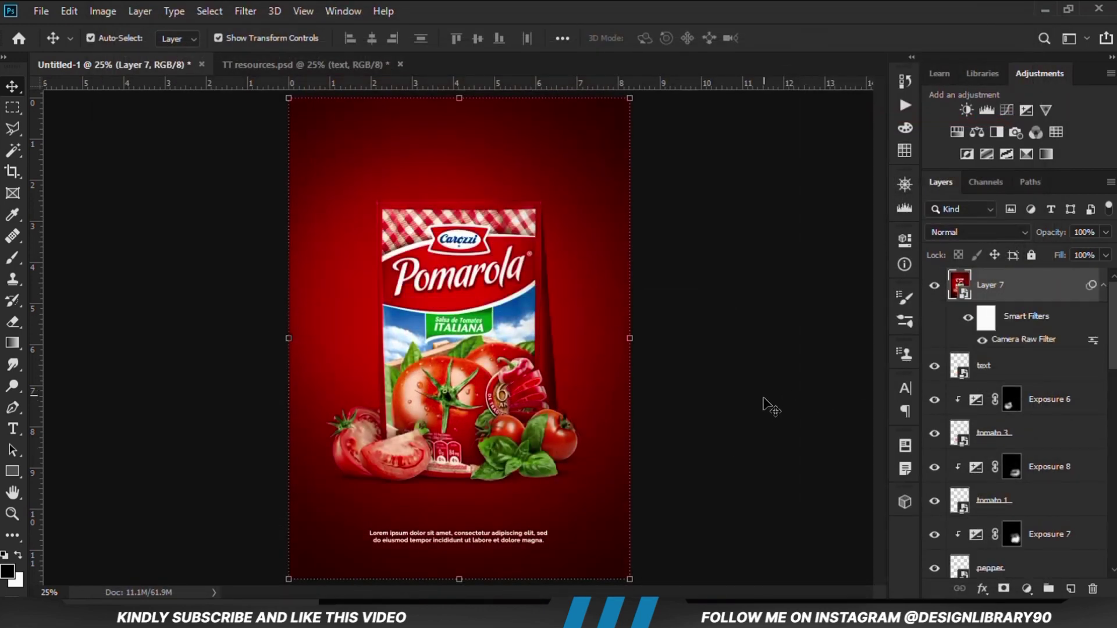
Step: Deselect Layer 7 and examine the whole colour-graded poster without its transform outline
{"action": "key", "text": "ctrl+minus"}
{"action": "key", "text": "ctrl+minus"}
{"action": "key", "text": "ctrl+0"}
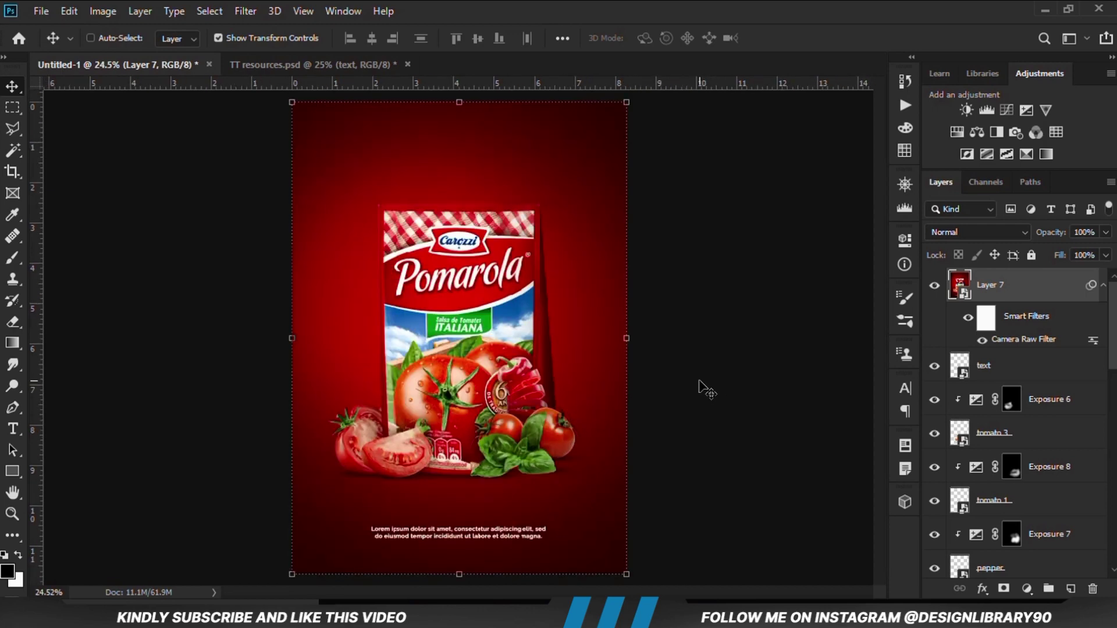
{"action": "key", "text": "ctrl+minus"}
{"action": "left_click", "coordinate": [677, 390], "text": "ctrl"}
{"action": "key", "text": "ctrl+plus"}
{"action": "scroll", "coordinate": [684, 400], "scroll_direction": "up", "scroll_amount": 2}
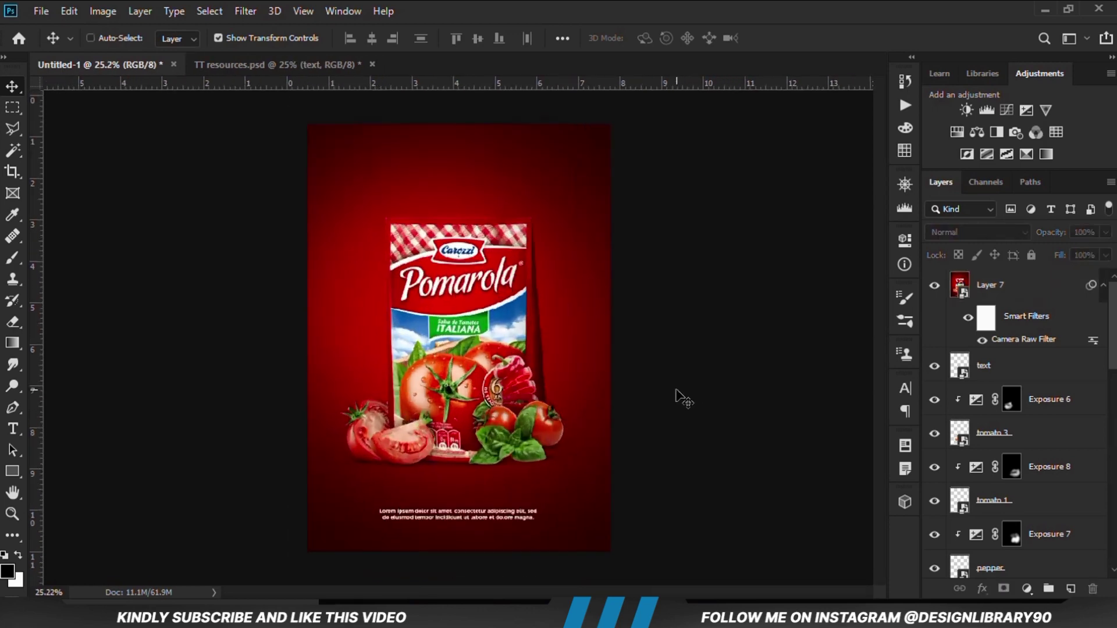